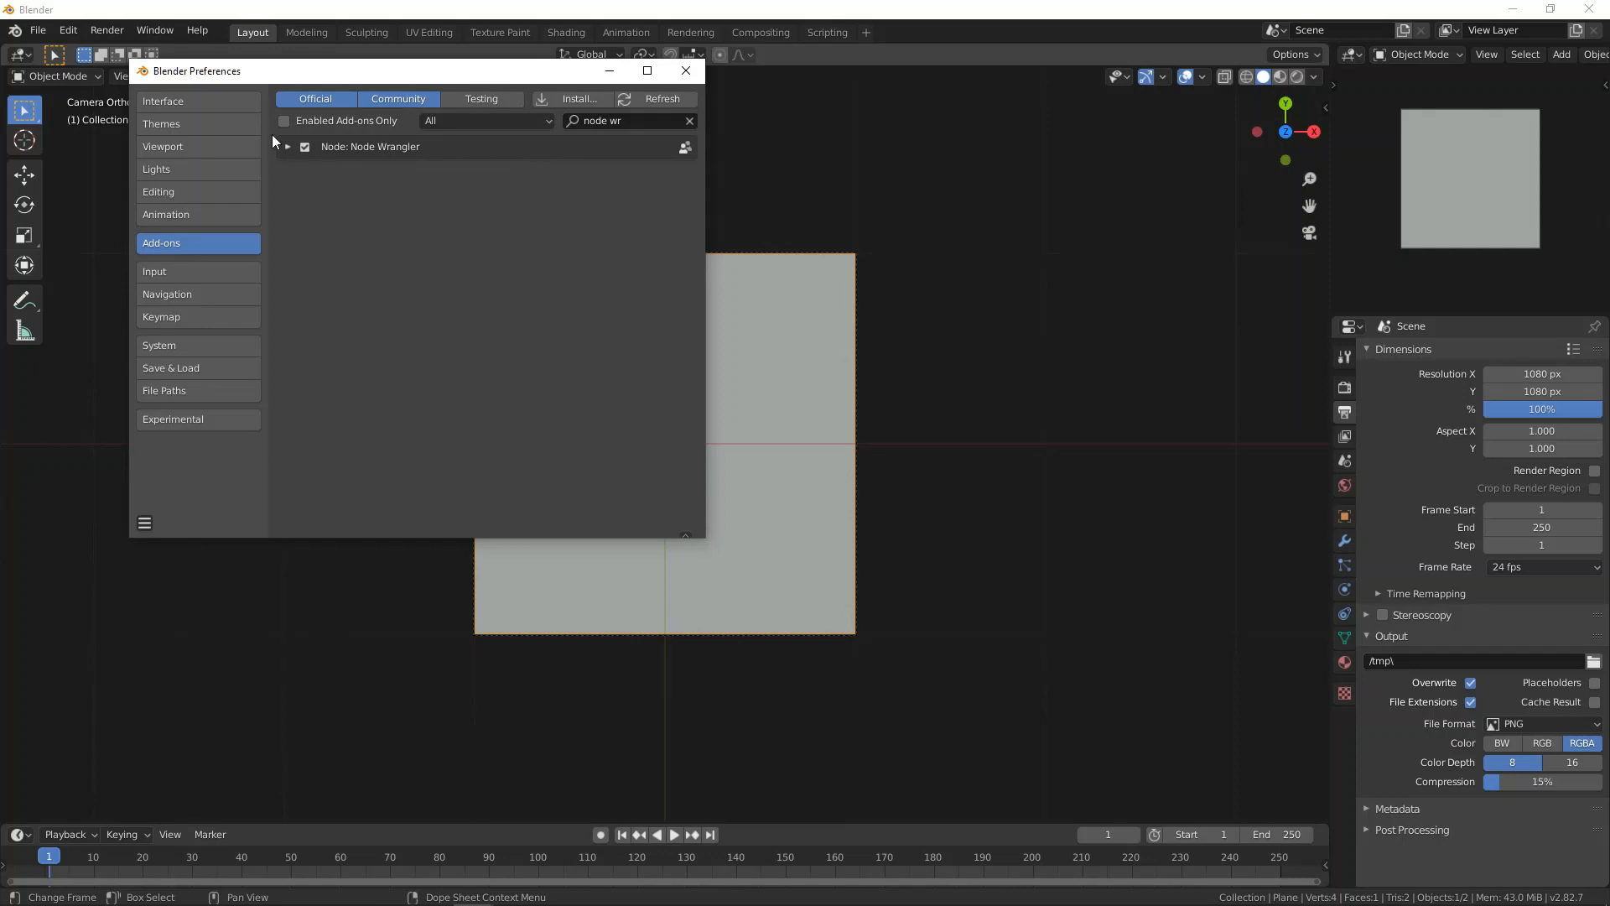
Step: Close the Preferences window and switch the 3D viewport to the Shader Editor
click(687, 72)
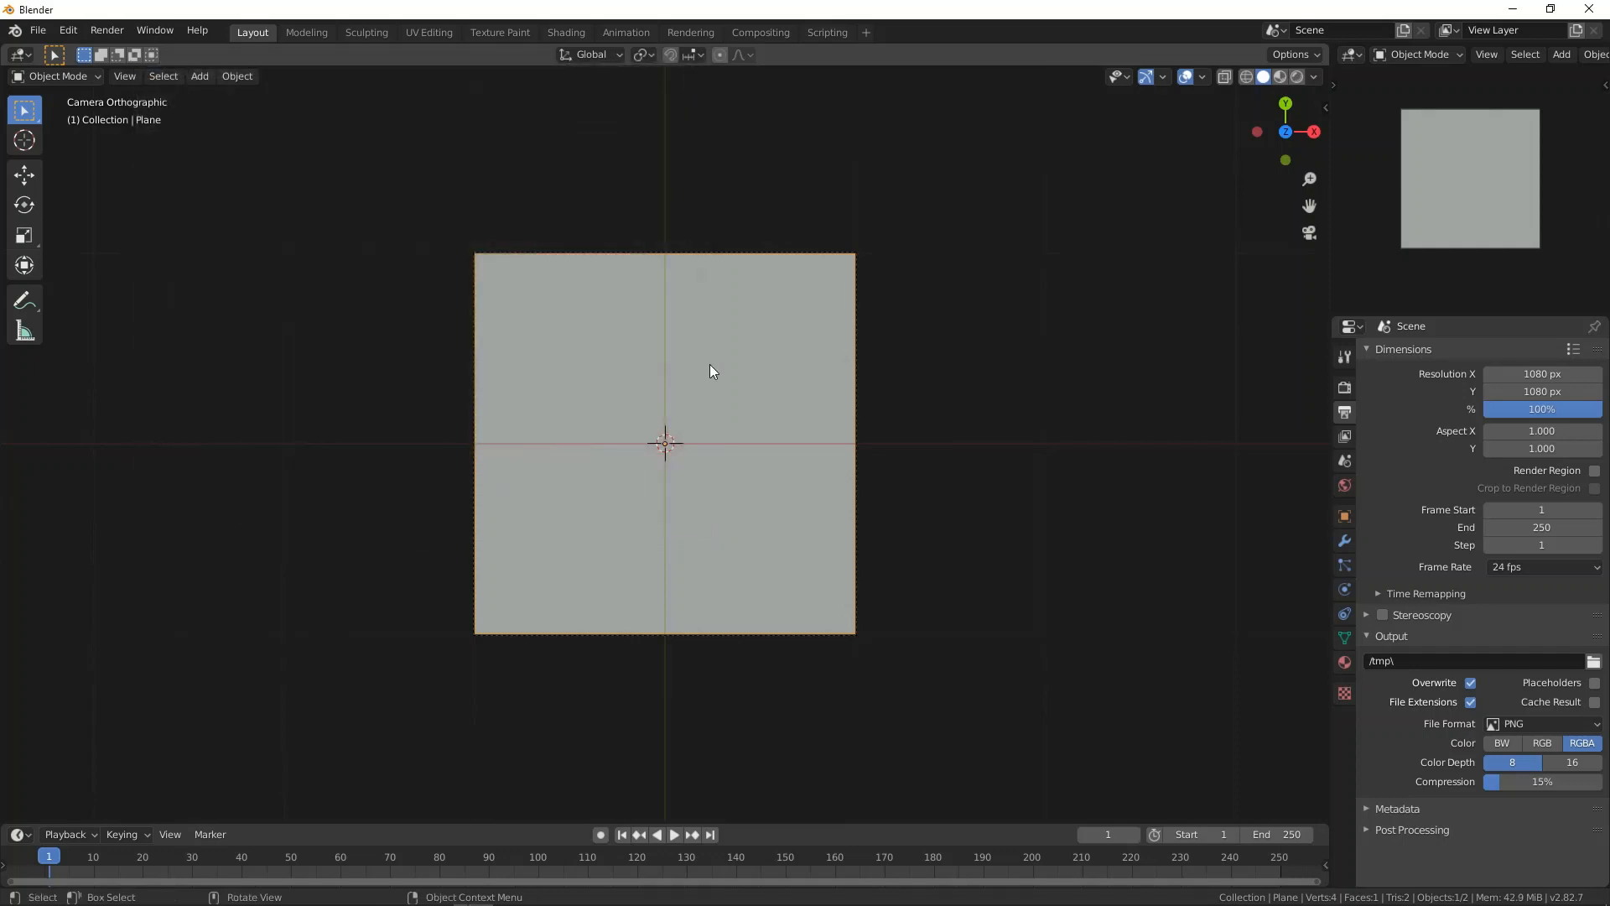
click(57, 77)
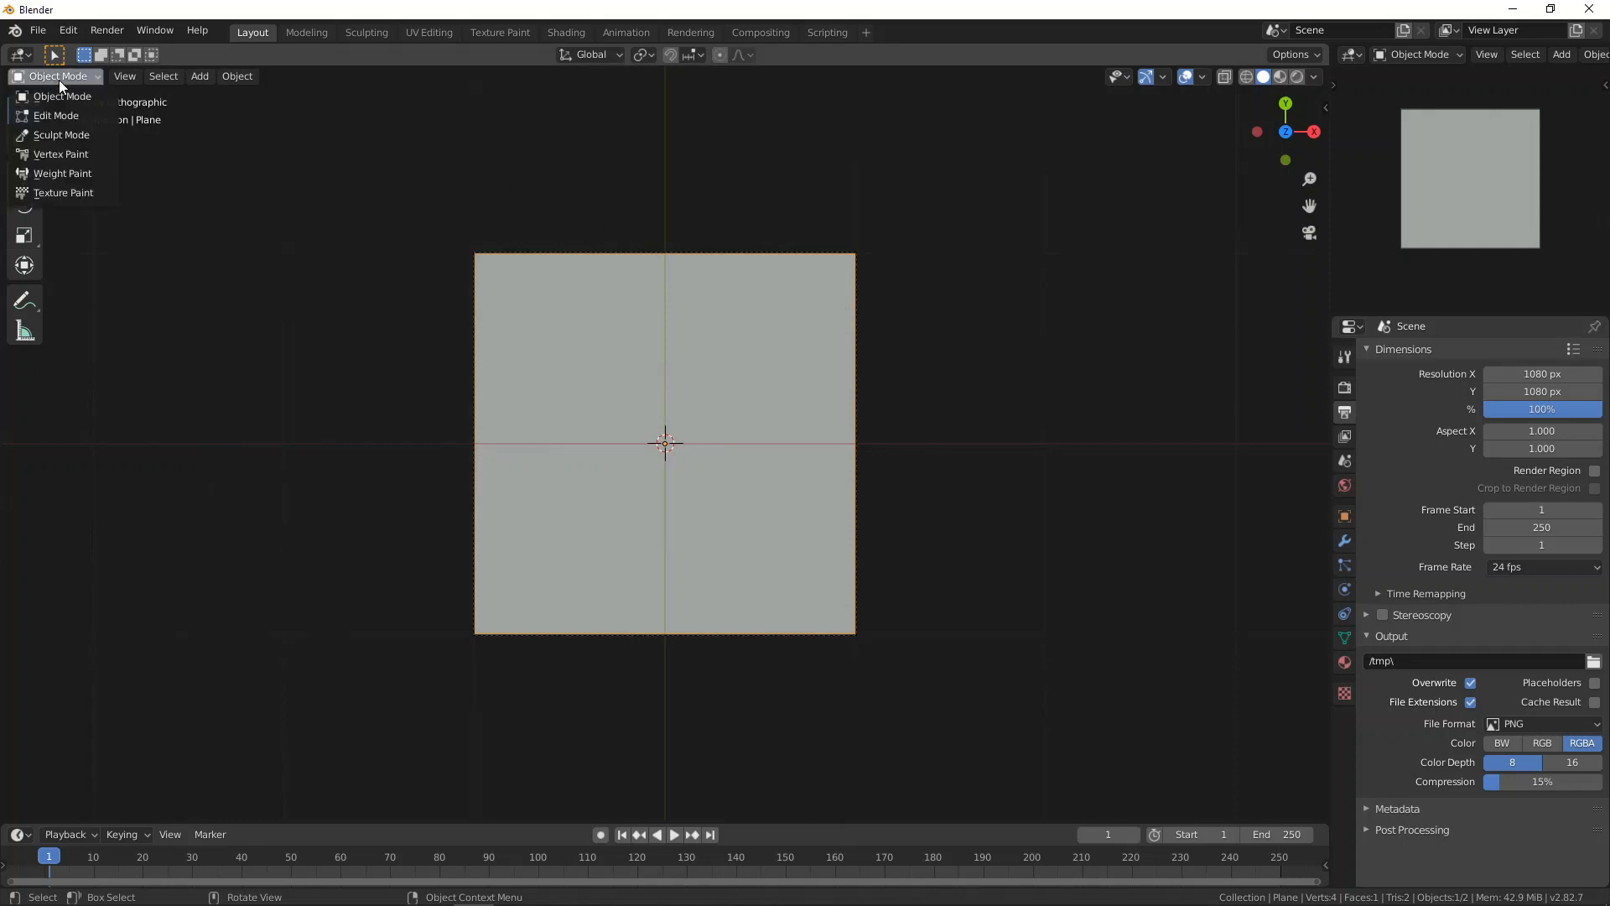
click(19, 56)
click(19, 56)
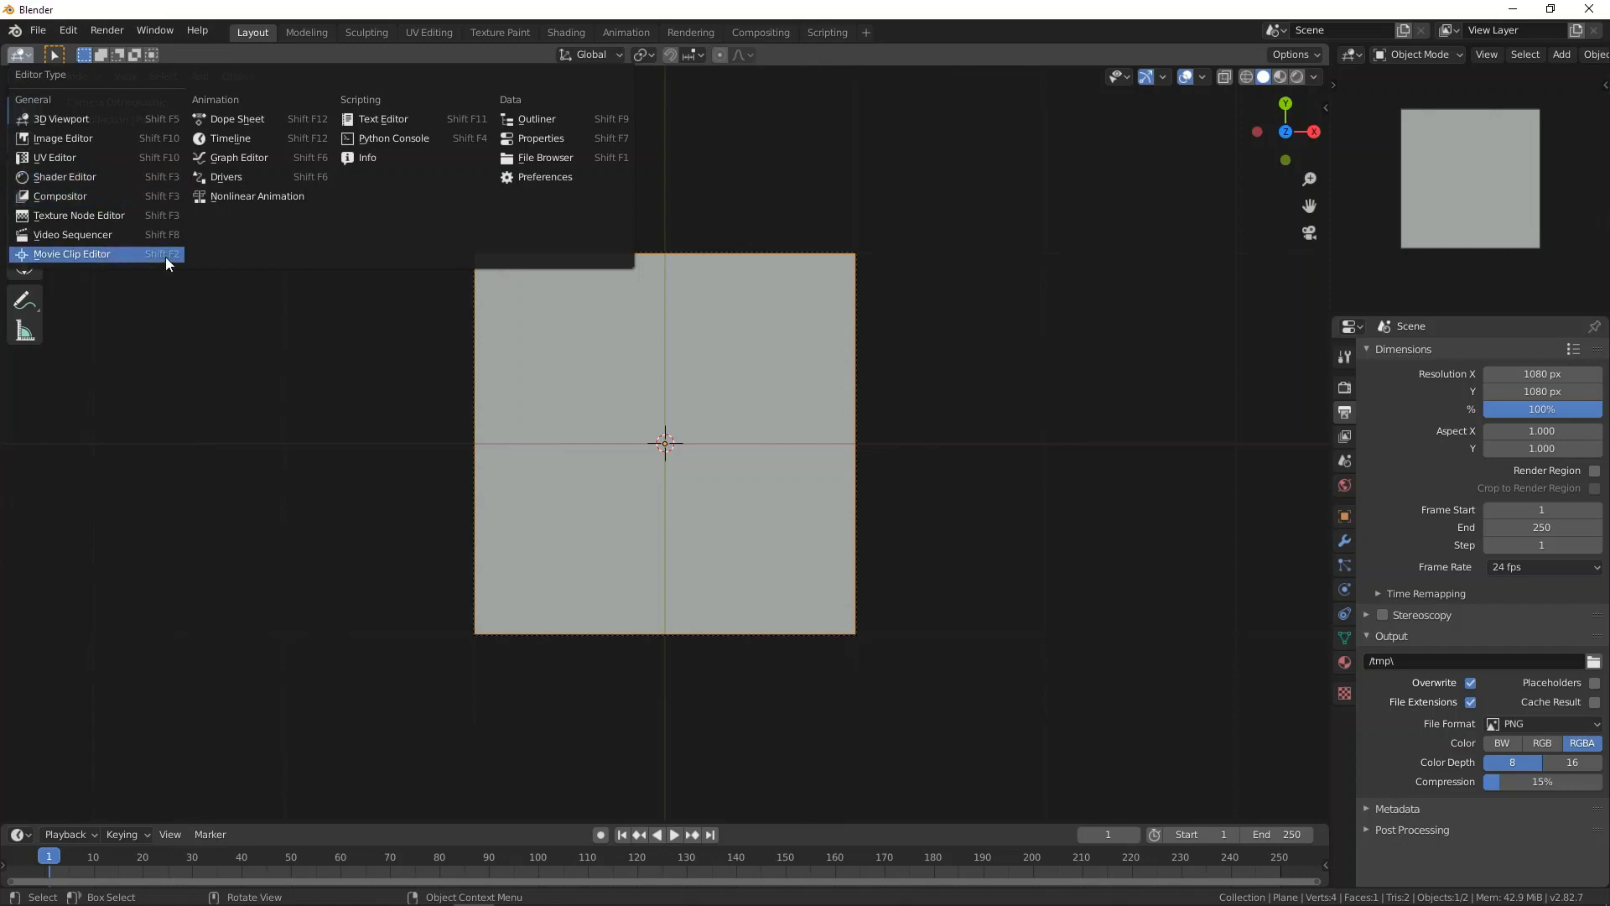
key(Escape)
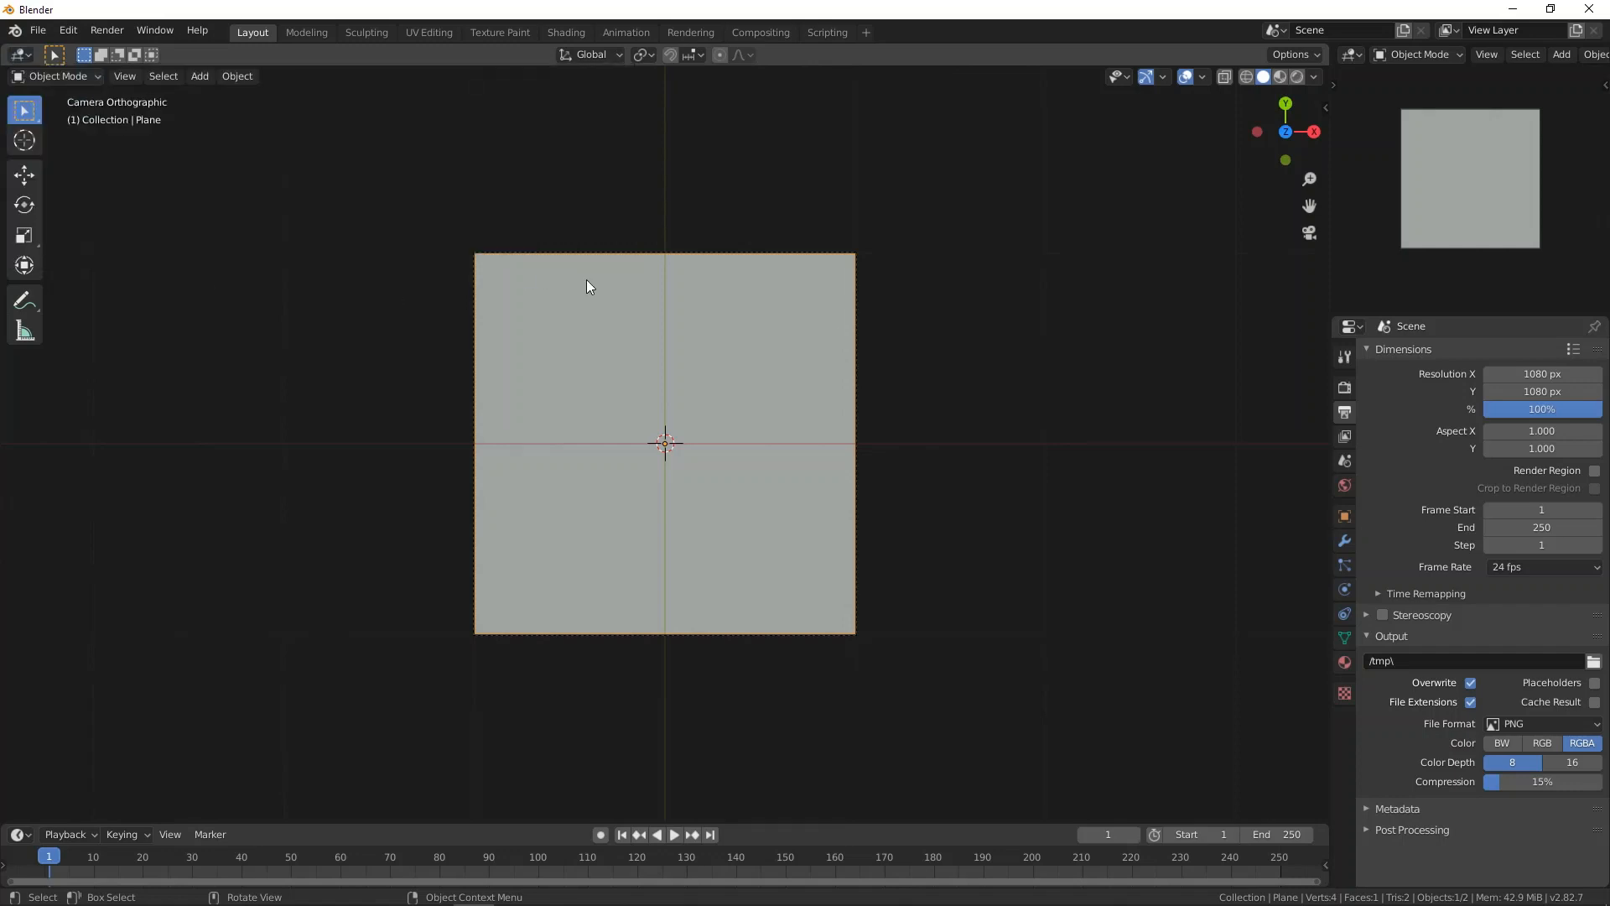
key(shift+F3)
Step: Look over the material's node tree with the Texture Coordinate, Viewer and Material Output nodes
ctrl+scroll(587, 287, left, 3)
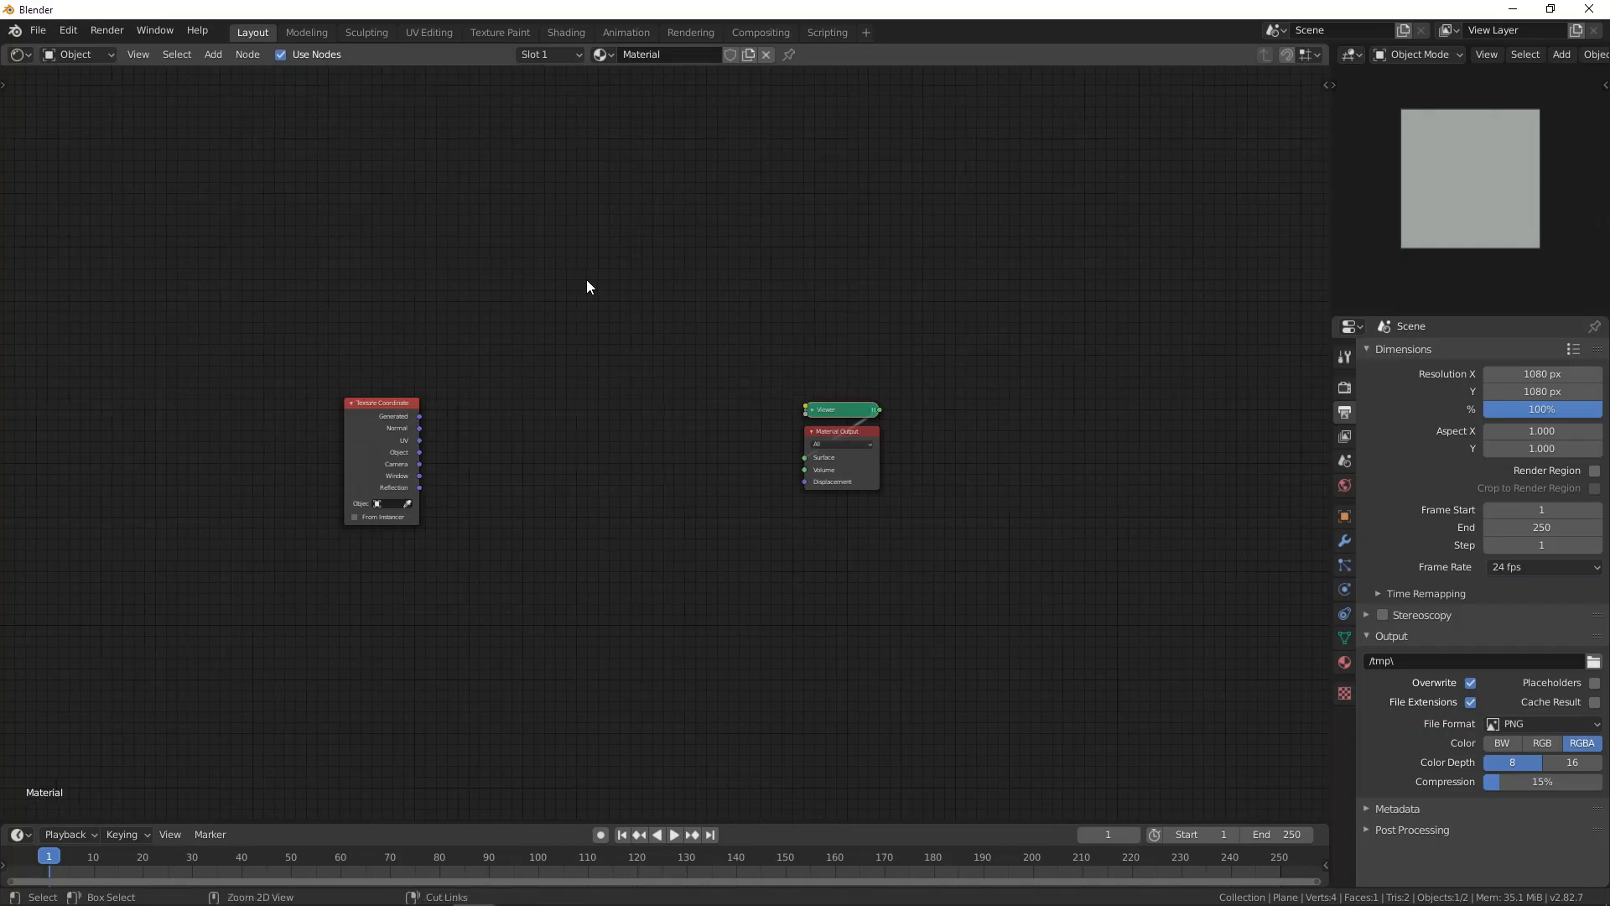
ctrl+scroll(586, 286, right, 2)
middle_drag(544, 302, 494, 344)
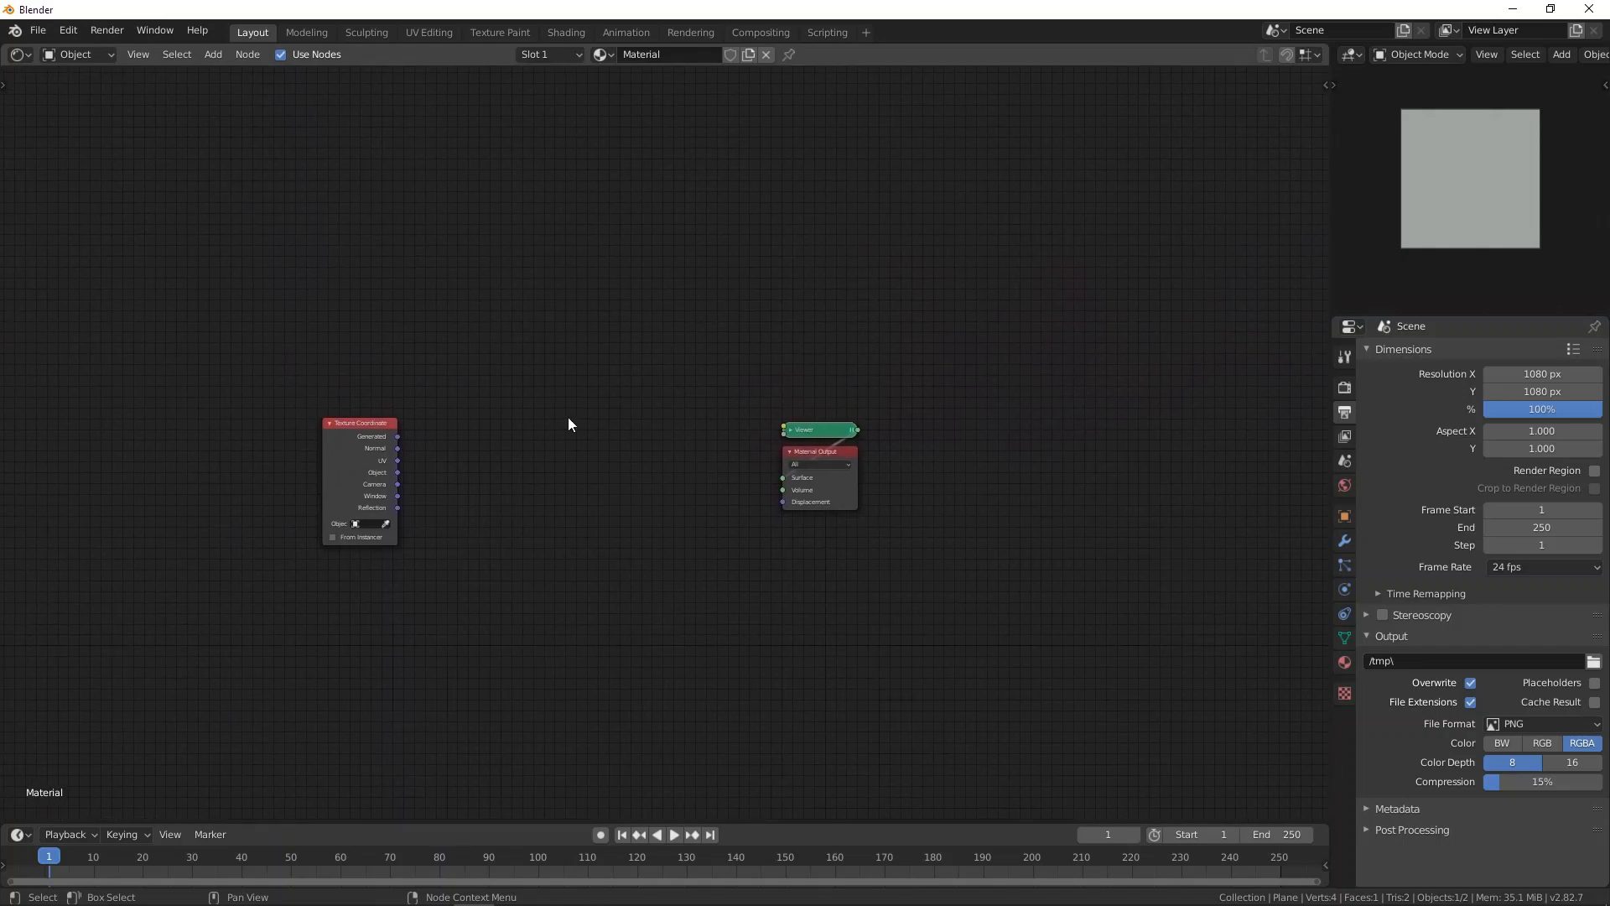
scroll(569, 425, up, 3)
scroll(569, 424, down, 2)
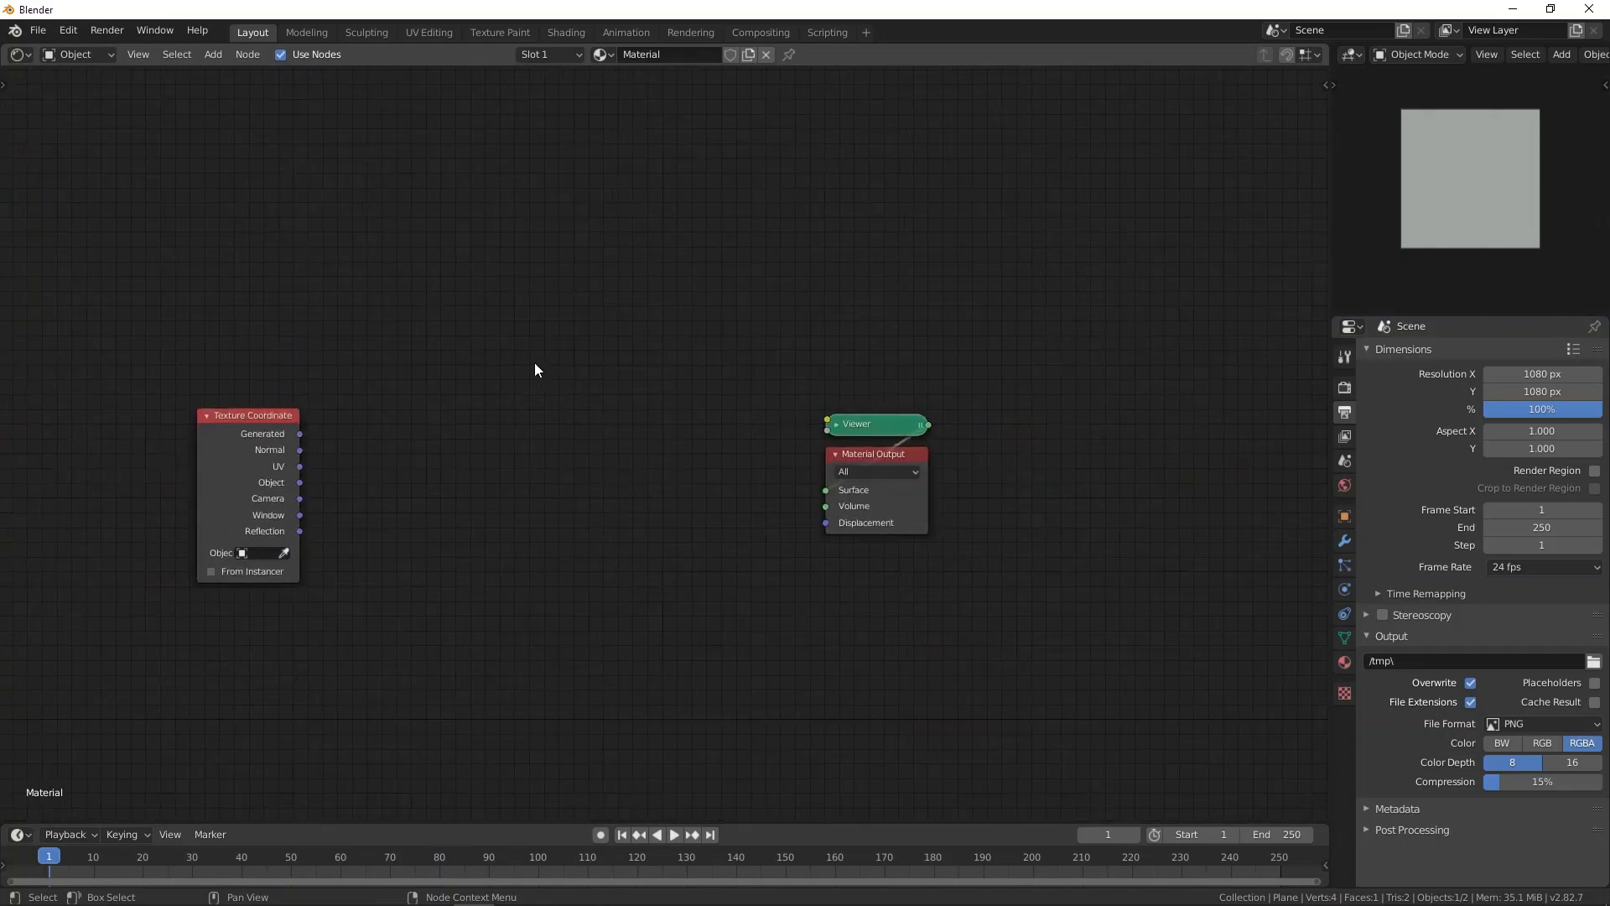
scroll(534, 366, down, 2)
scroll(535, 365, up, 1)
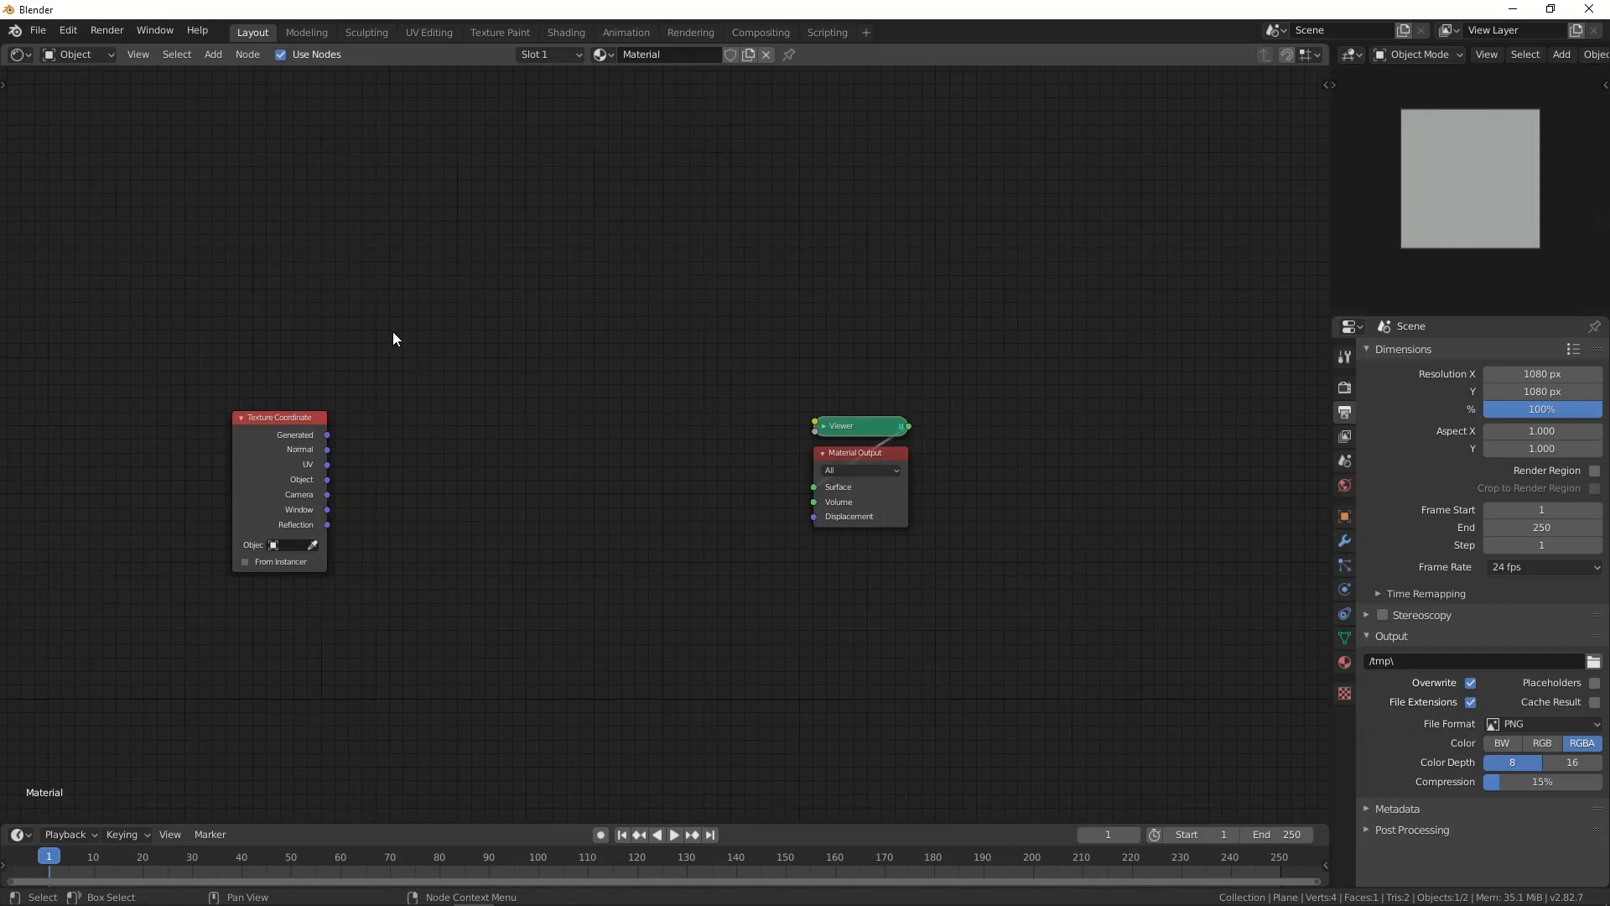
scroll(394, 333, down, 2)
scroll(393, 333, up, 1)
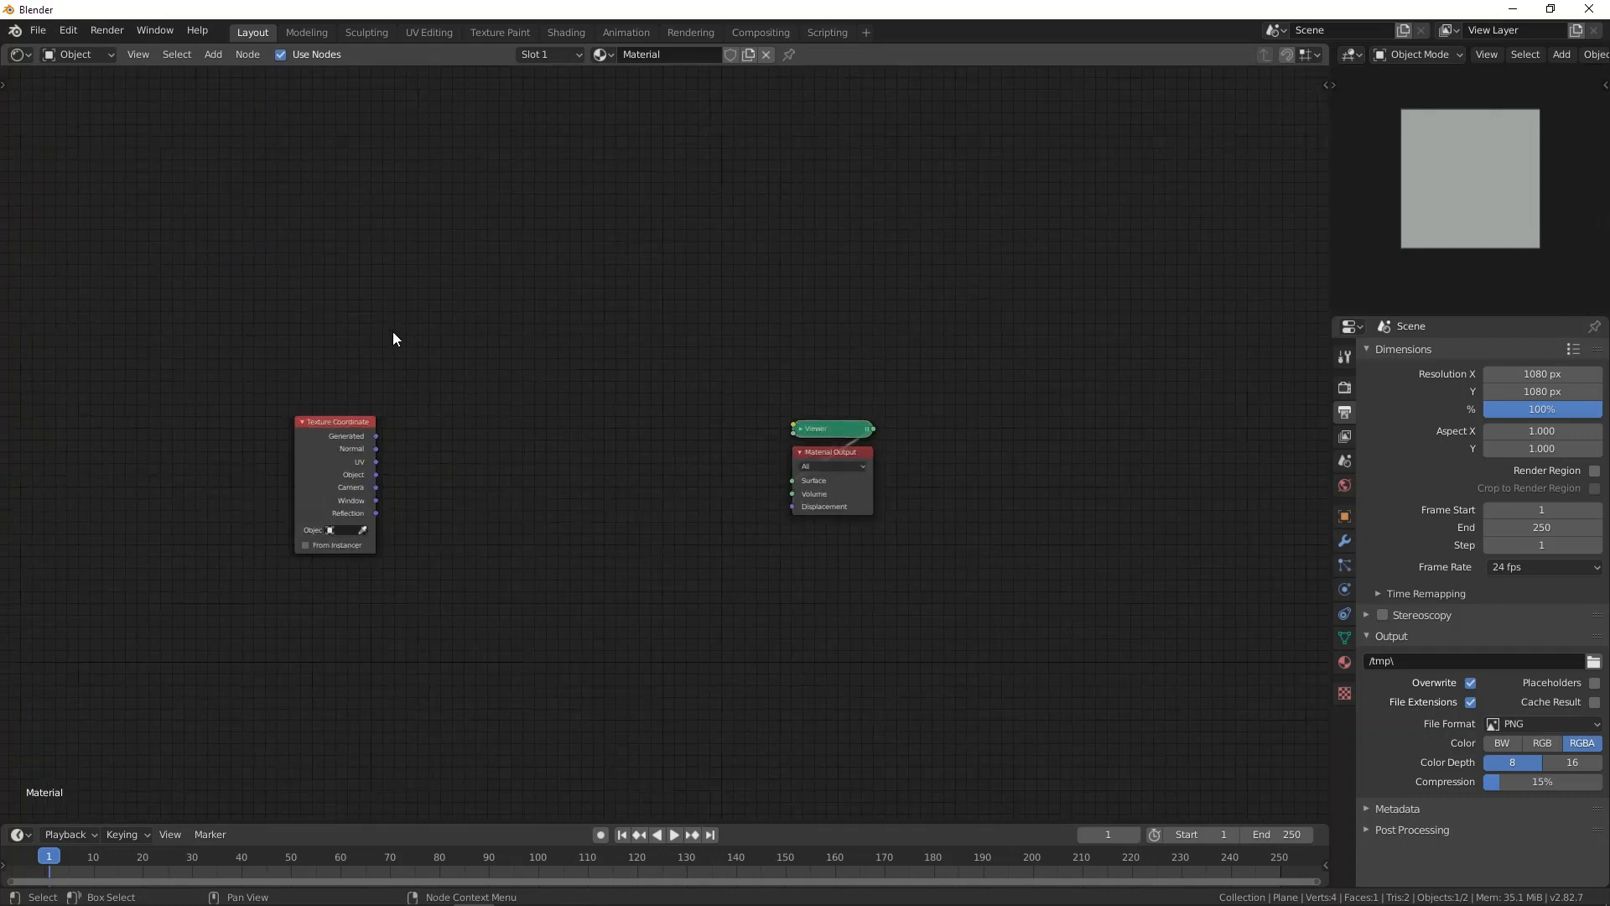
Step: Move the Texture Coordinate node slightly up and to the left in the node tree
click(328, 476)
mouse_move(325, 471)
mouse_down()
mouse_move(348, 429)
mouse_move(311, 393)
mouse_move(315, 456)
mouse_up()
key(g)
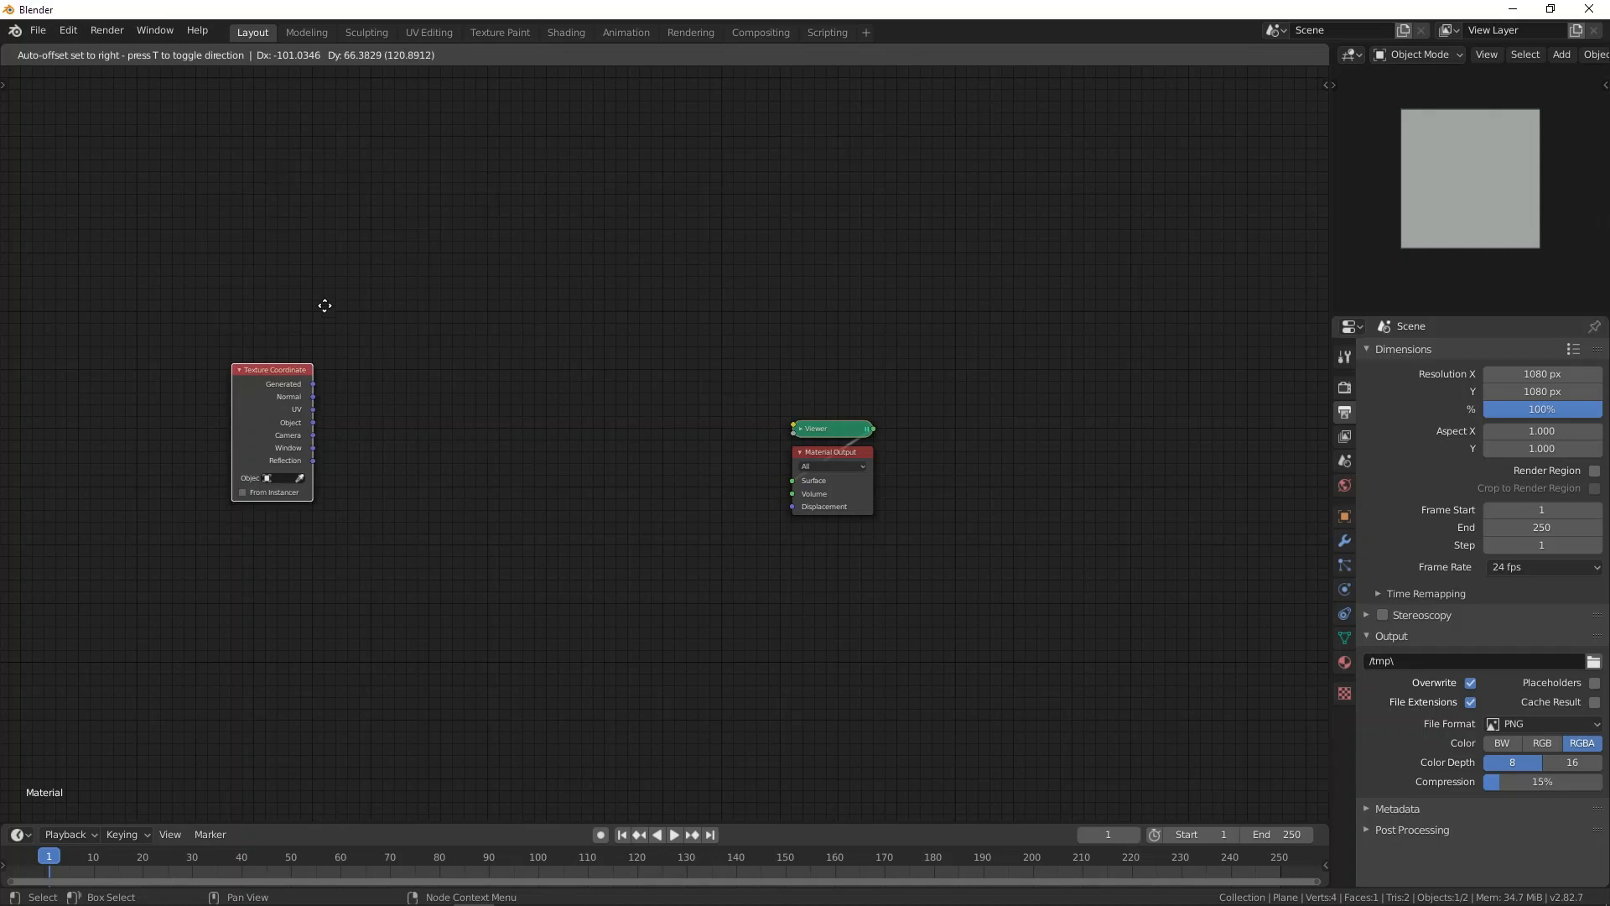
click(377, 329)
Step: Select all three nodes and scale them along X to bring them closer together horizontally
drag(221, 287, 919, 628)
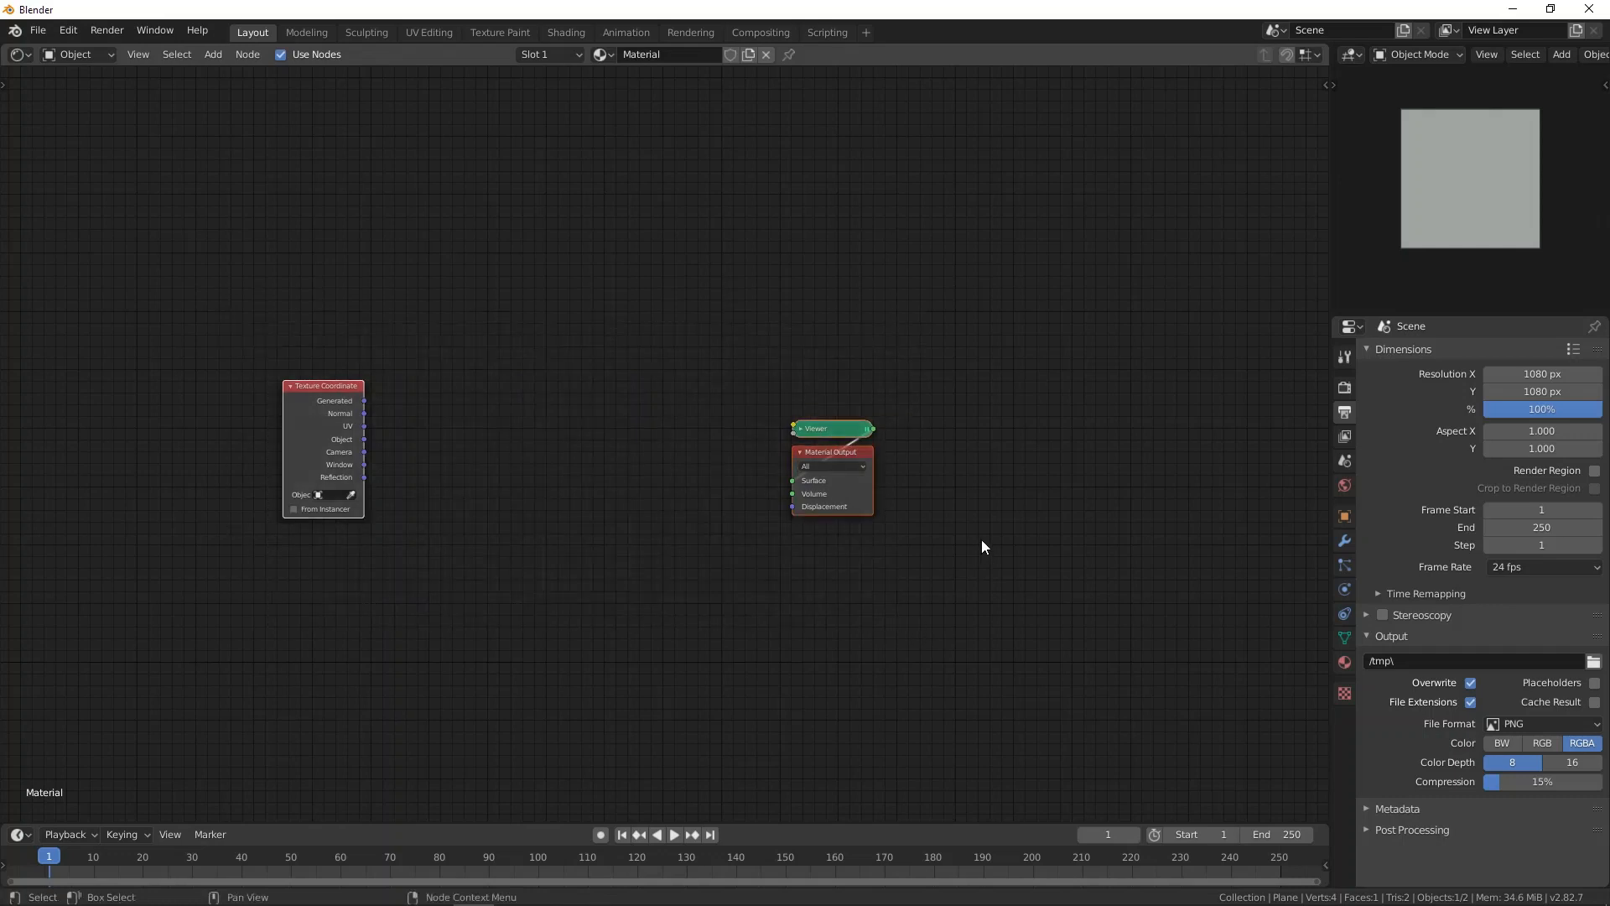
key(s)
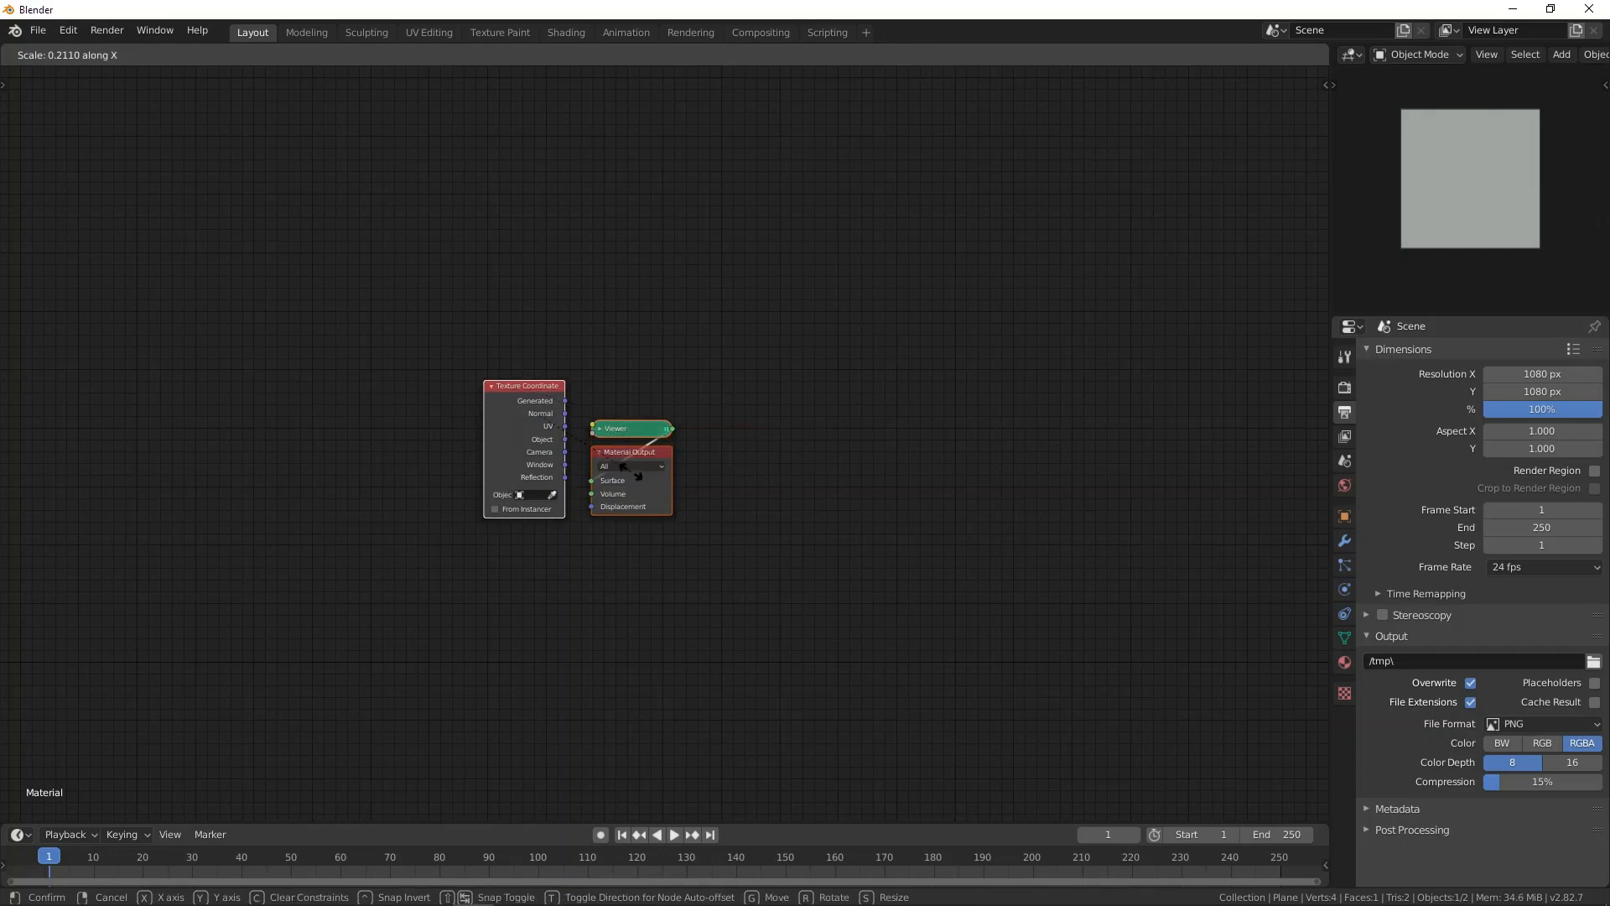
key(x)
click(854, 457)
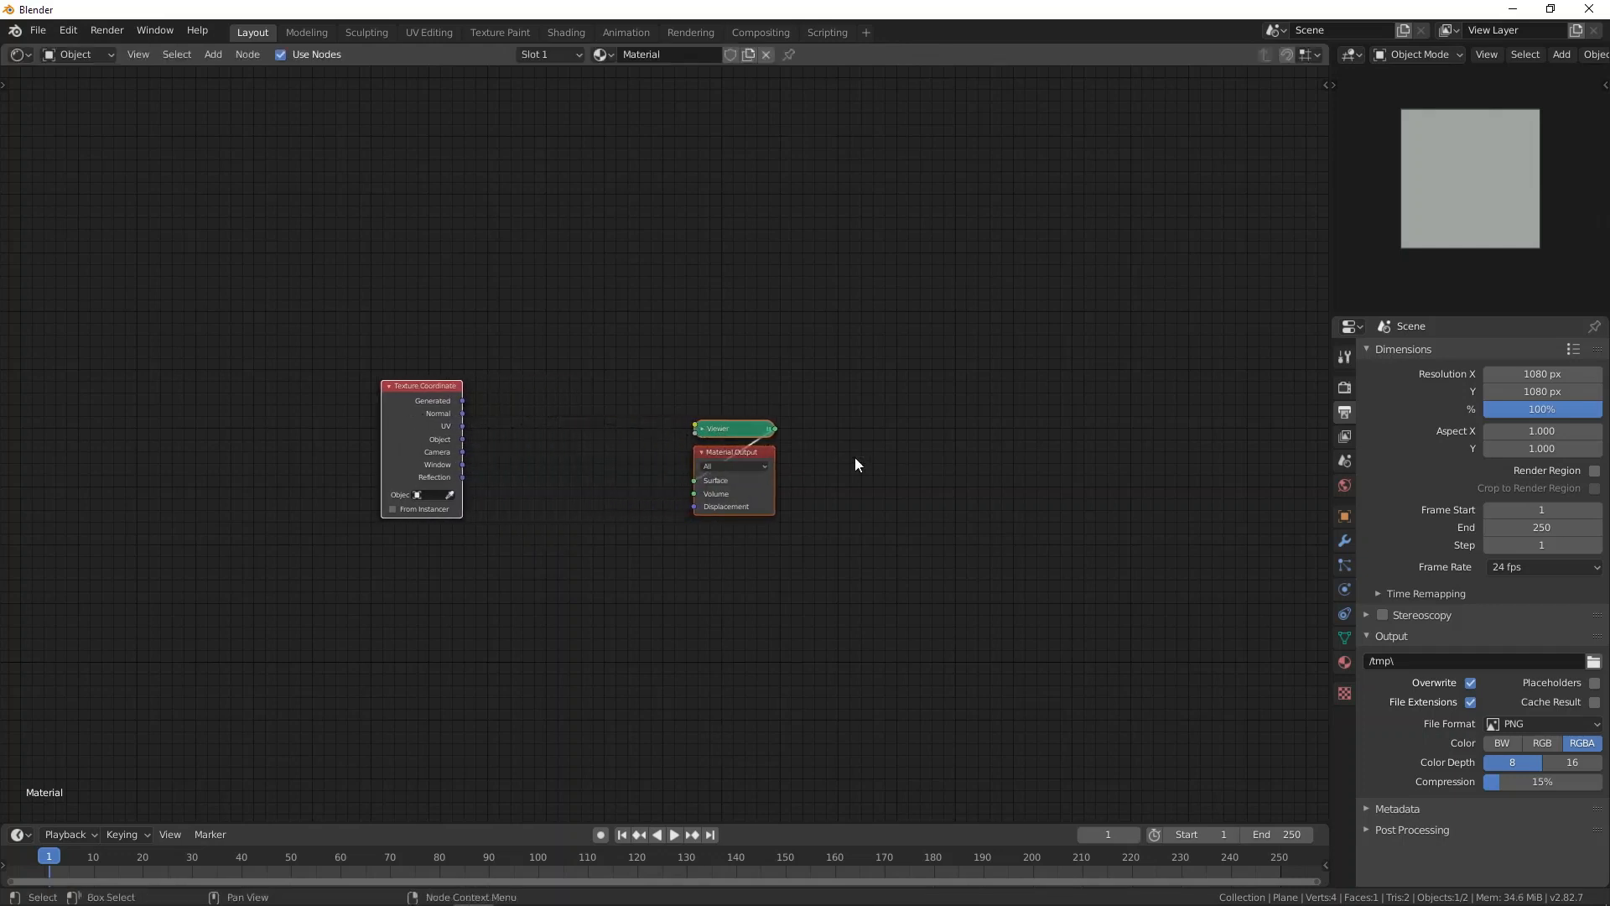
Step: Select the Viewer and Material Output nodes and scale them along Y to spread them apart vertically
drag(668, 331, 812, 644)
key(s)
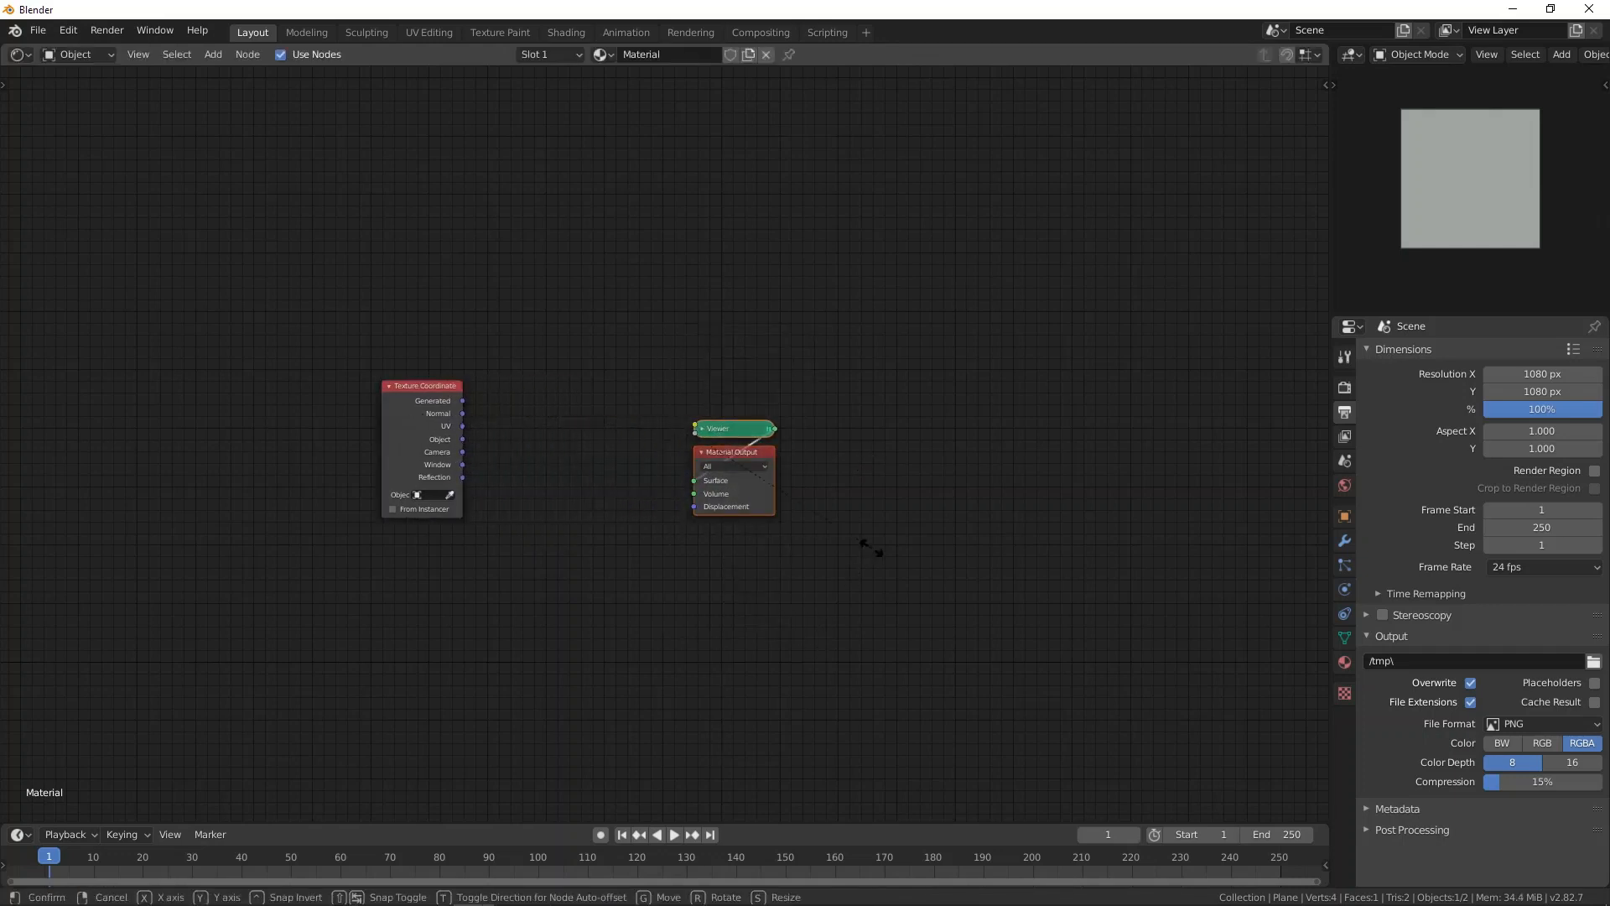
key(y)
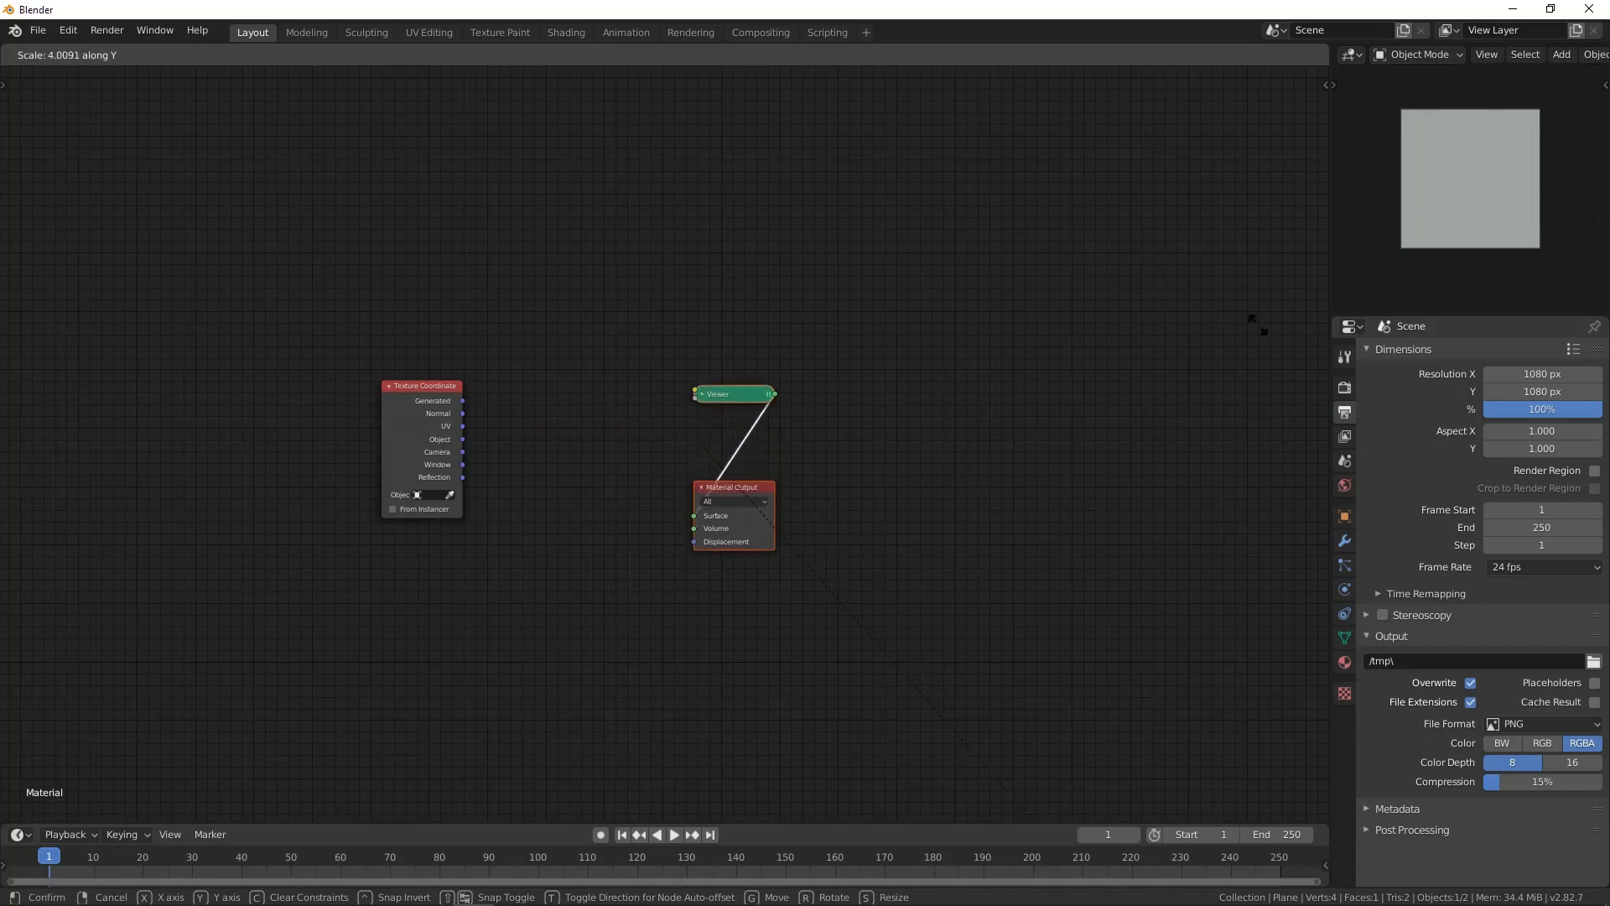
click(938, 118)
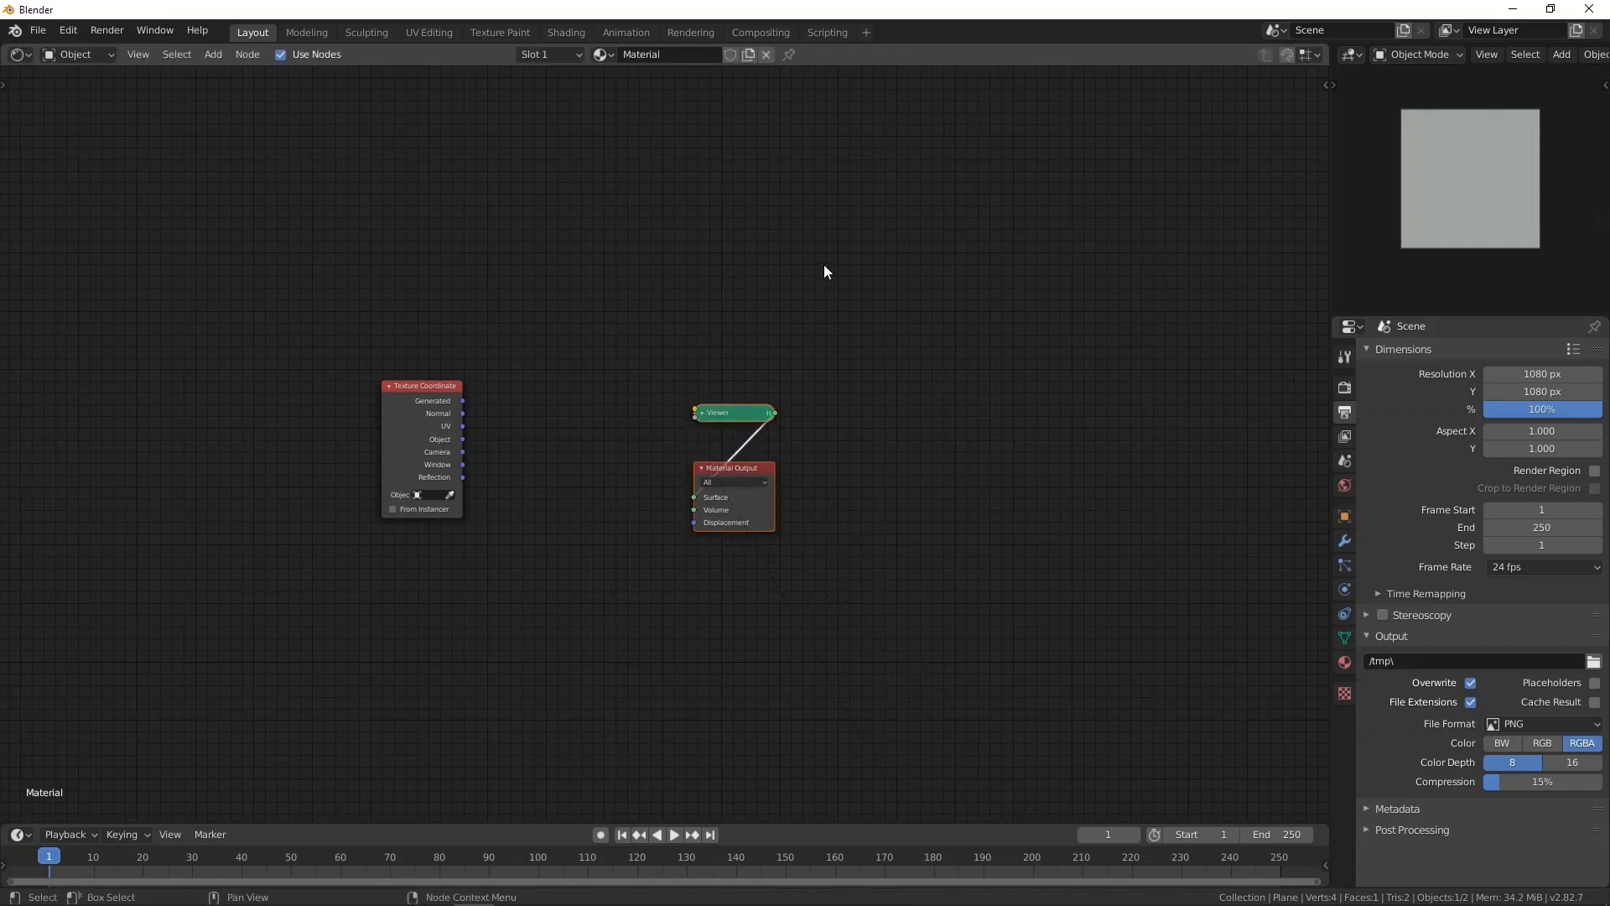
Step: Rotate all three nodes about a quarter turn counterclockwise, with the output nodes above the Texture Coordinate node
drag(319, 295, 859, 703)
key(r)
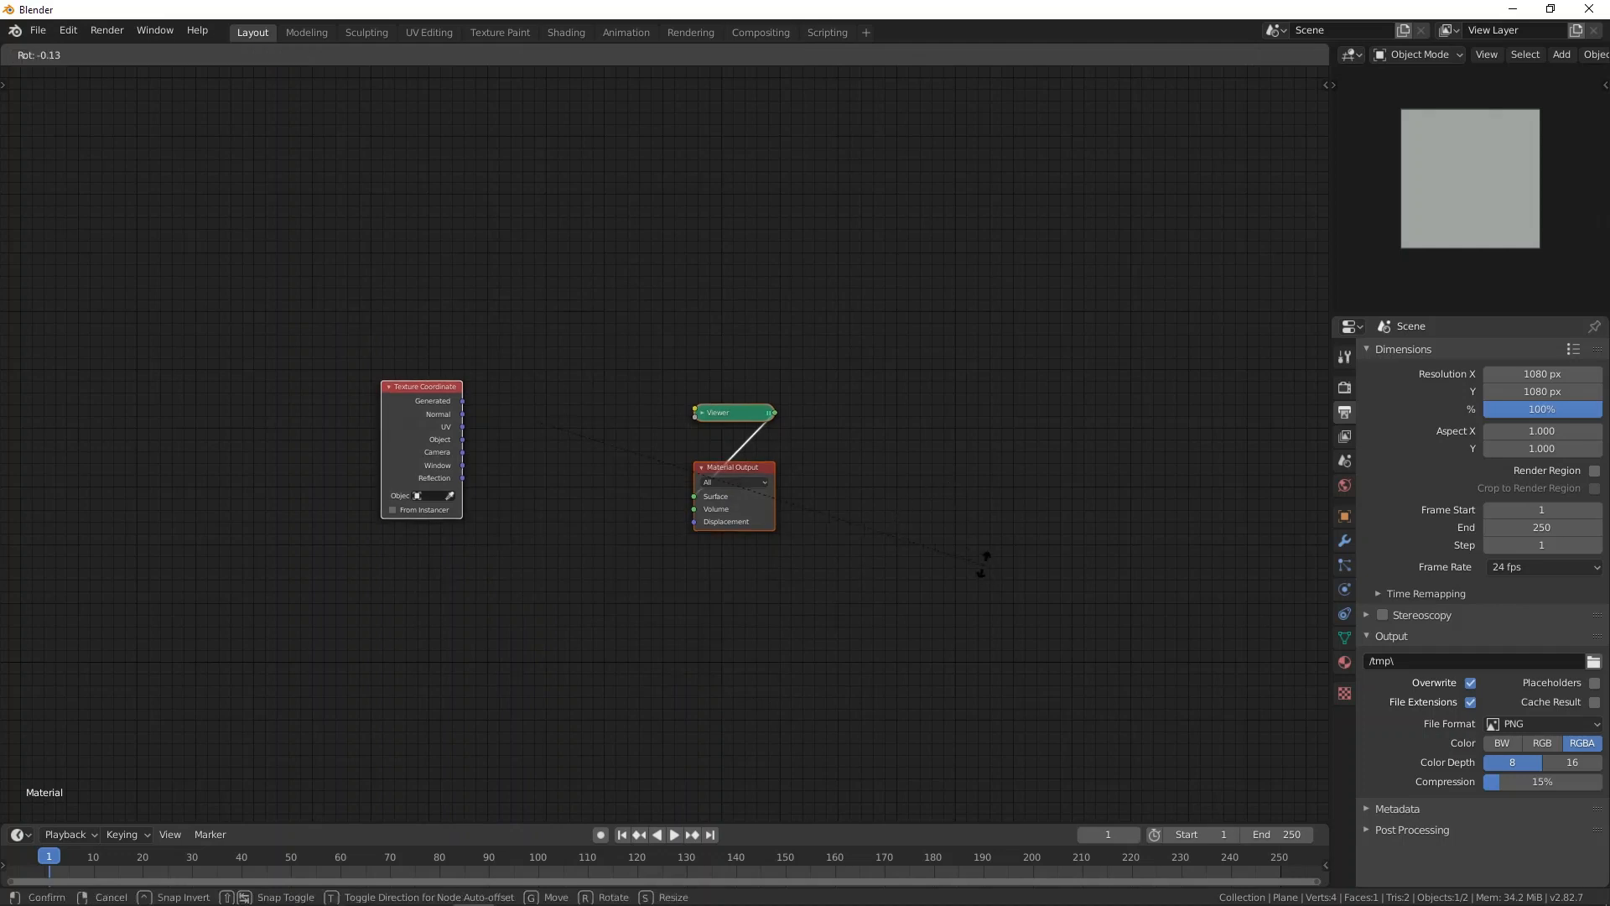
click(554, 210)
click(530, 278)
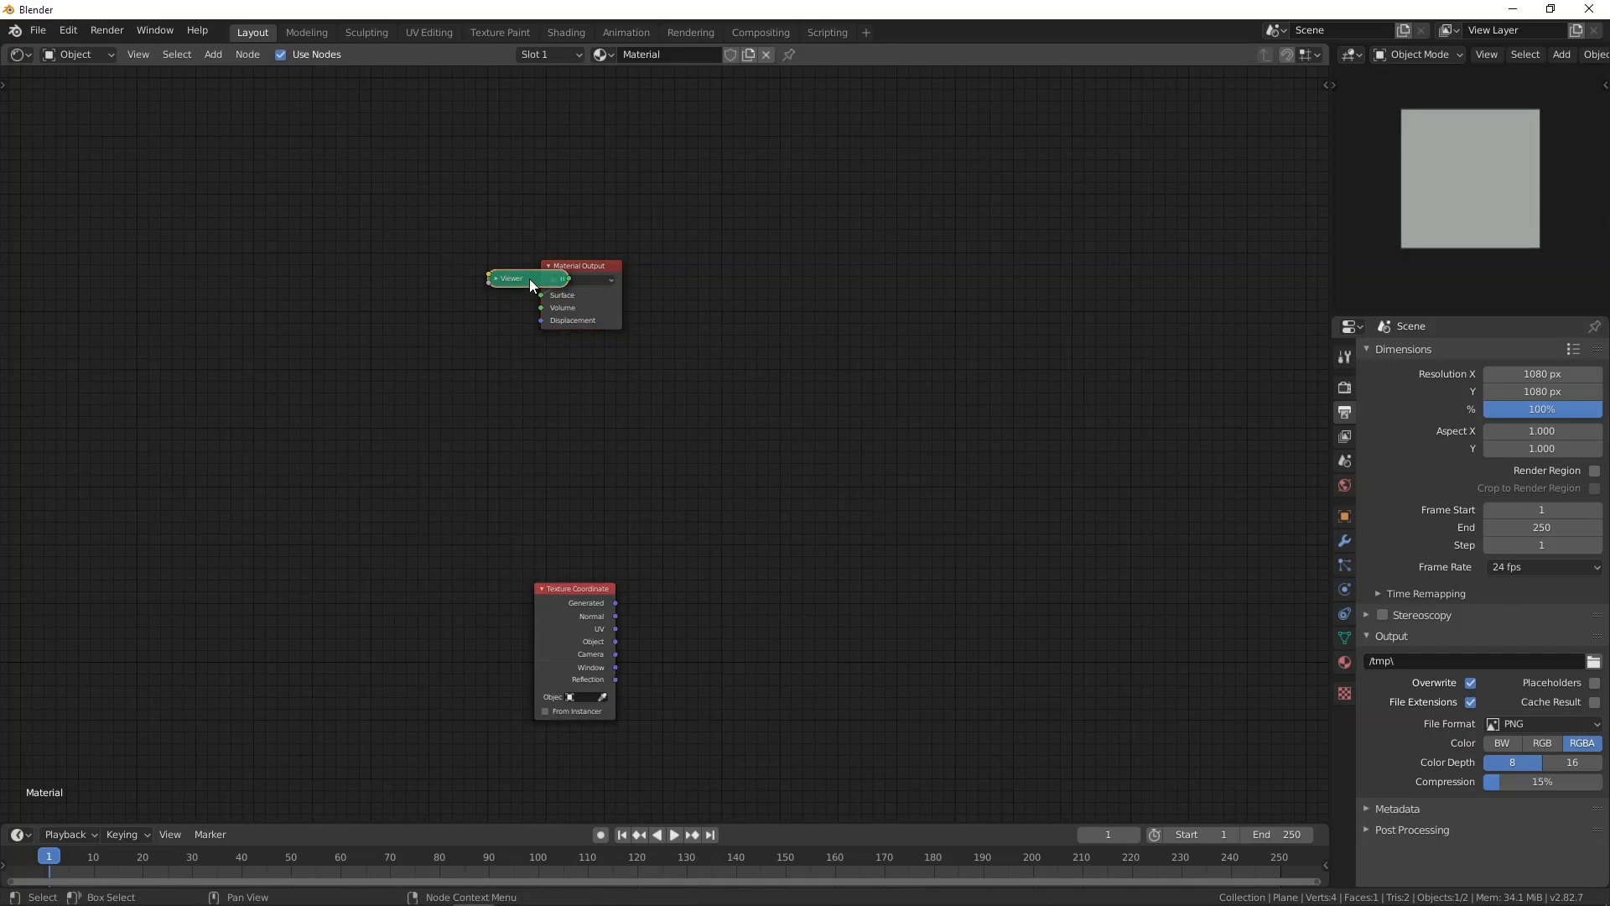
Step: Select all nodes and scale them to 0 on both axes so they stack at one point
key(a)
key(s)
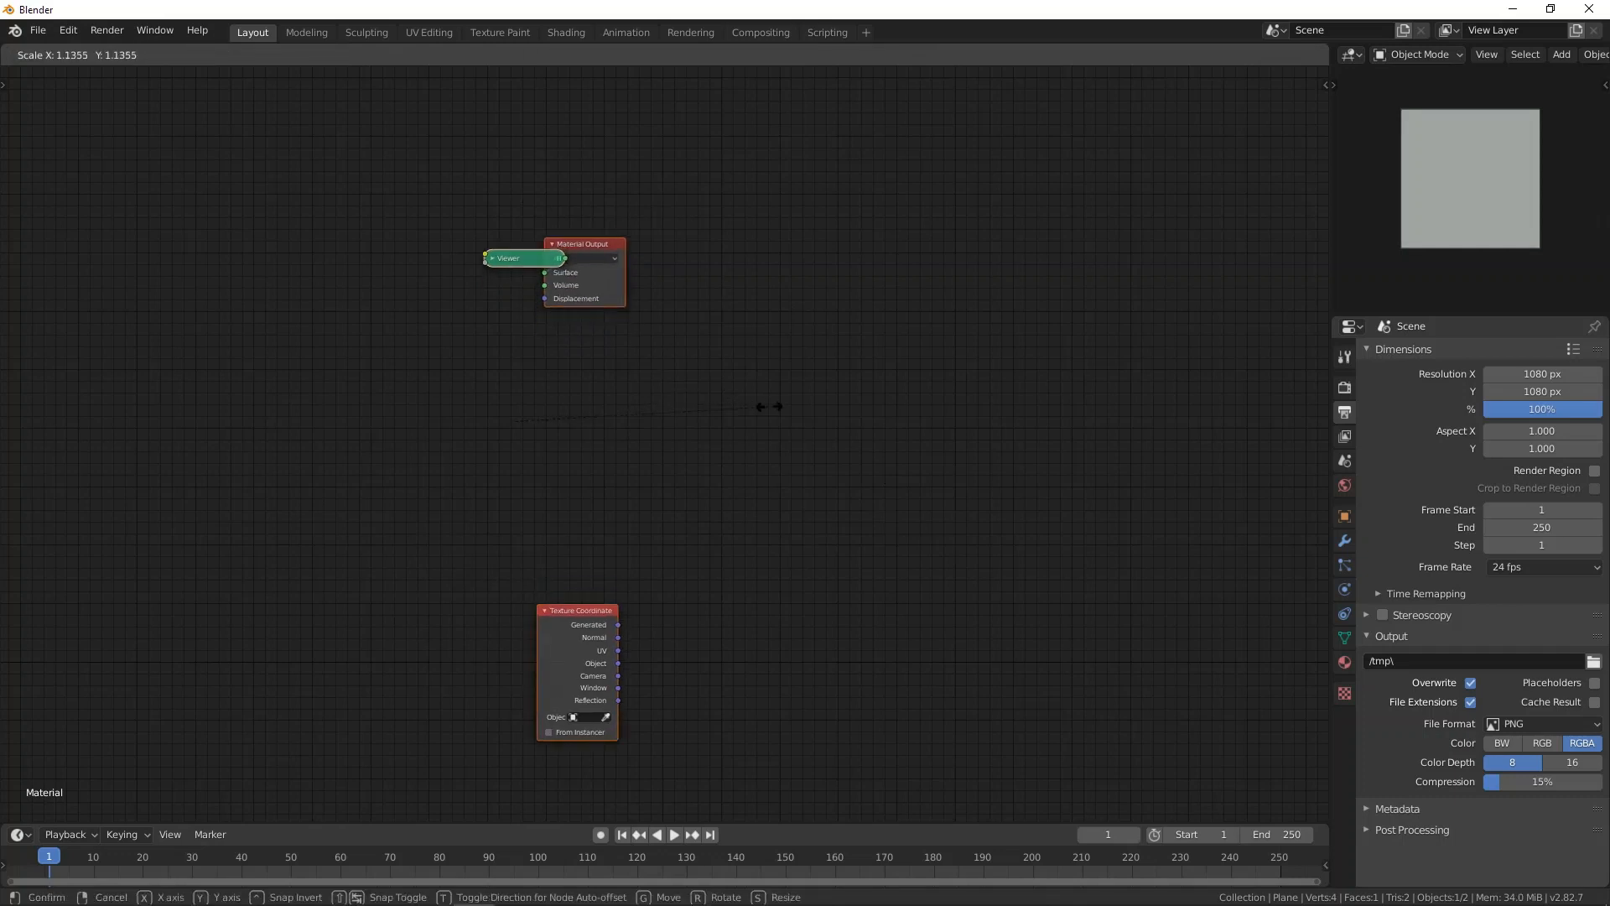
key(x)
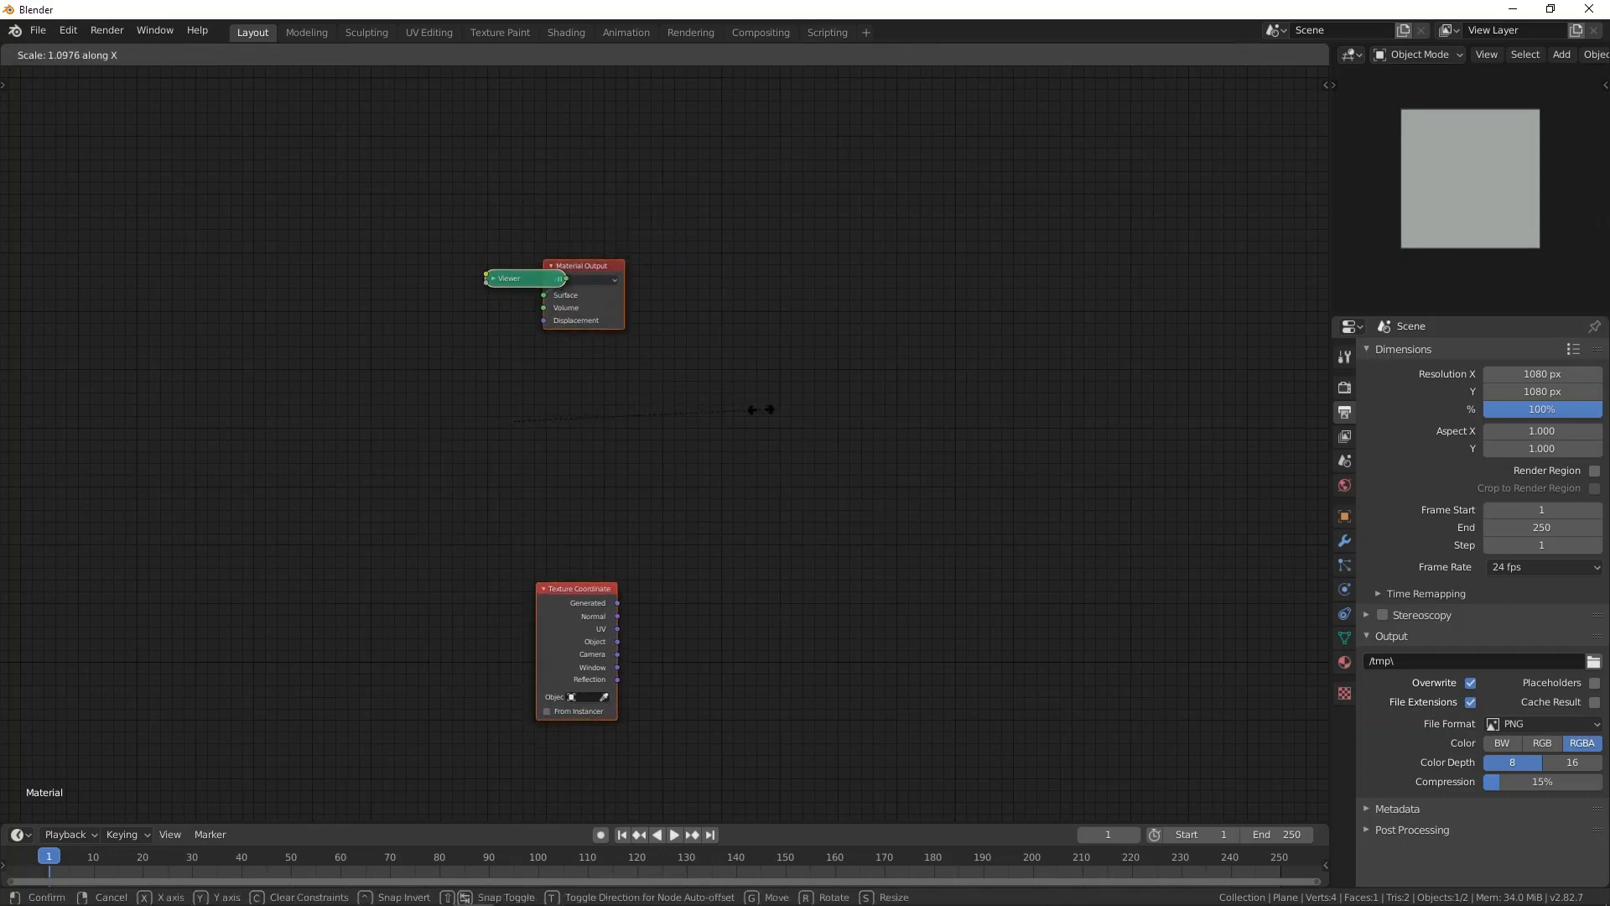
key(x)
key(0)
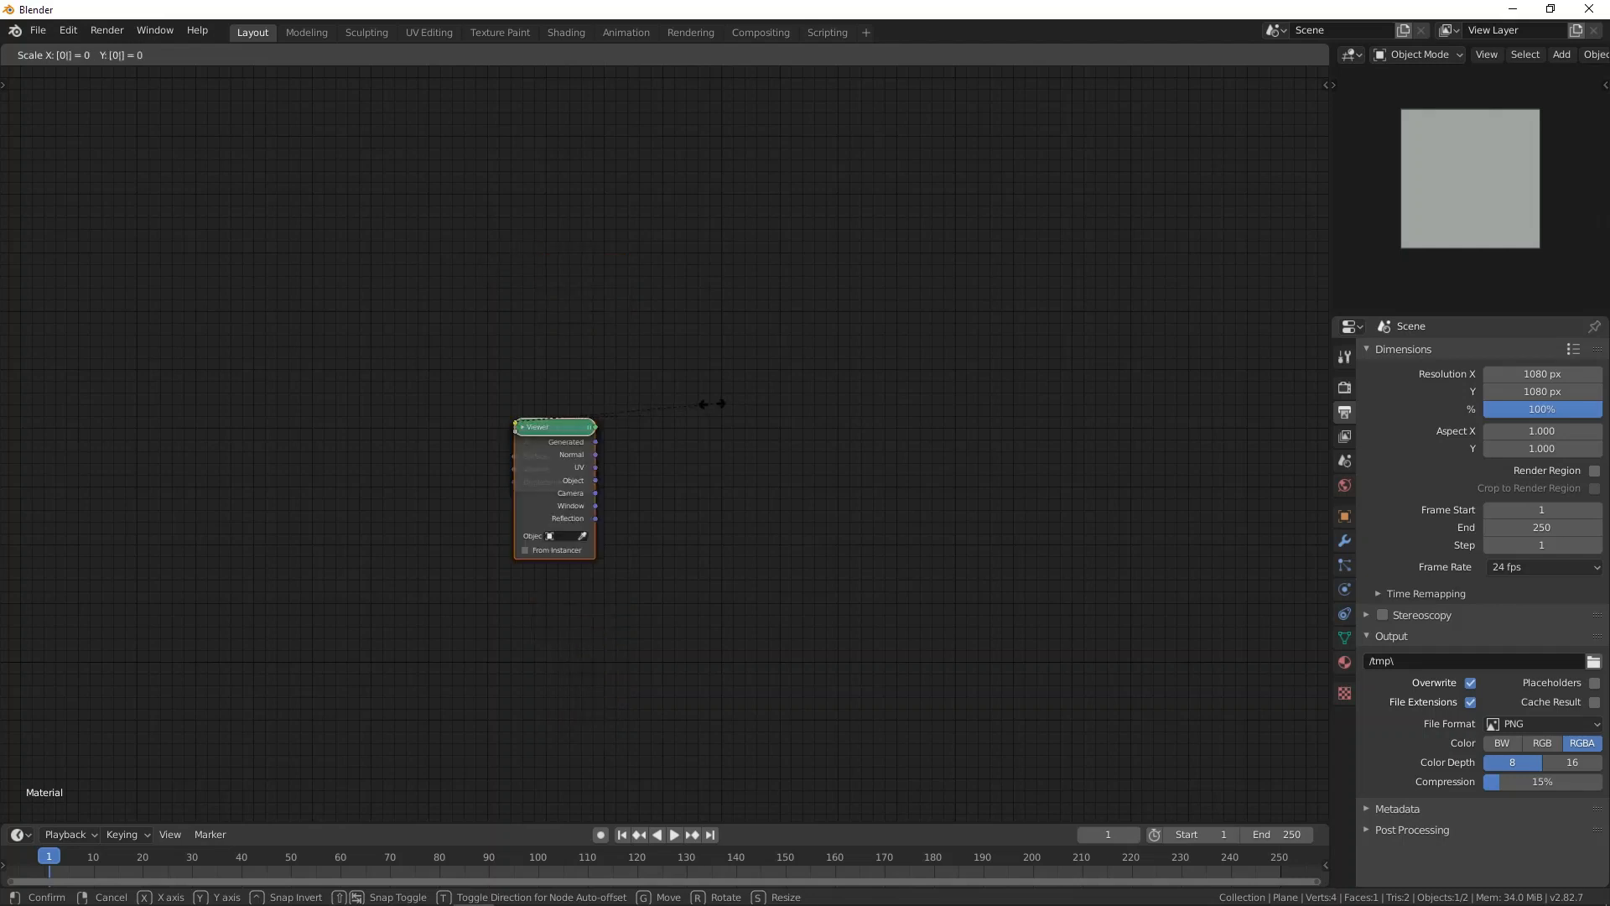
key(Return)
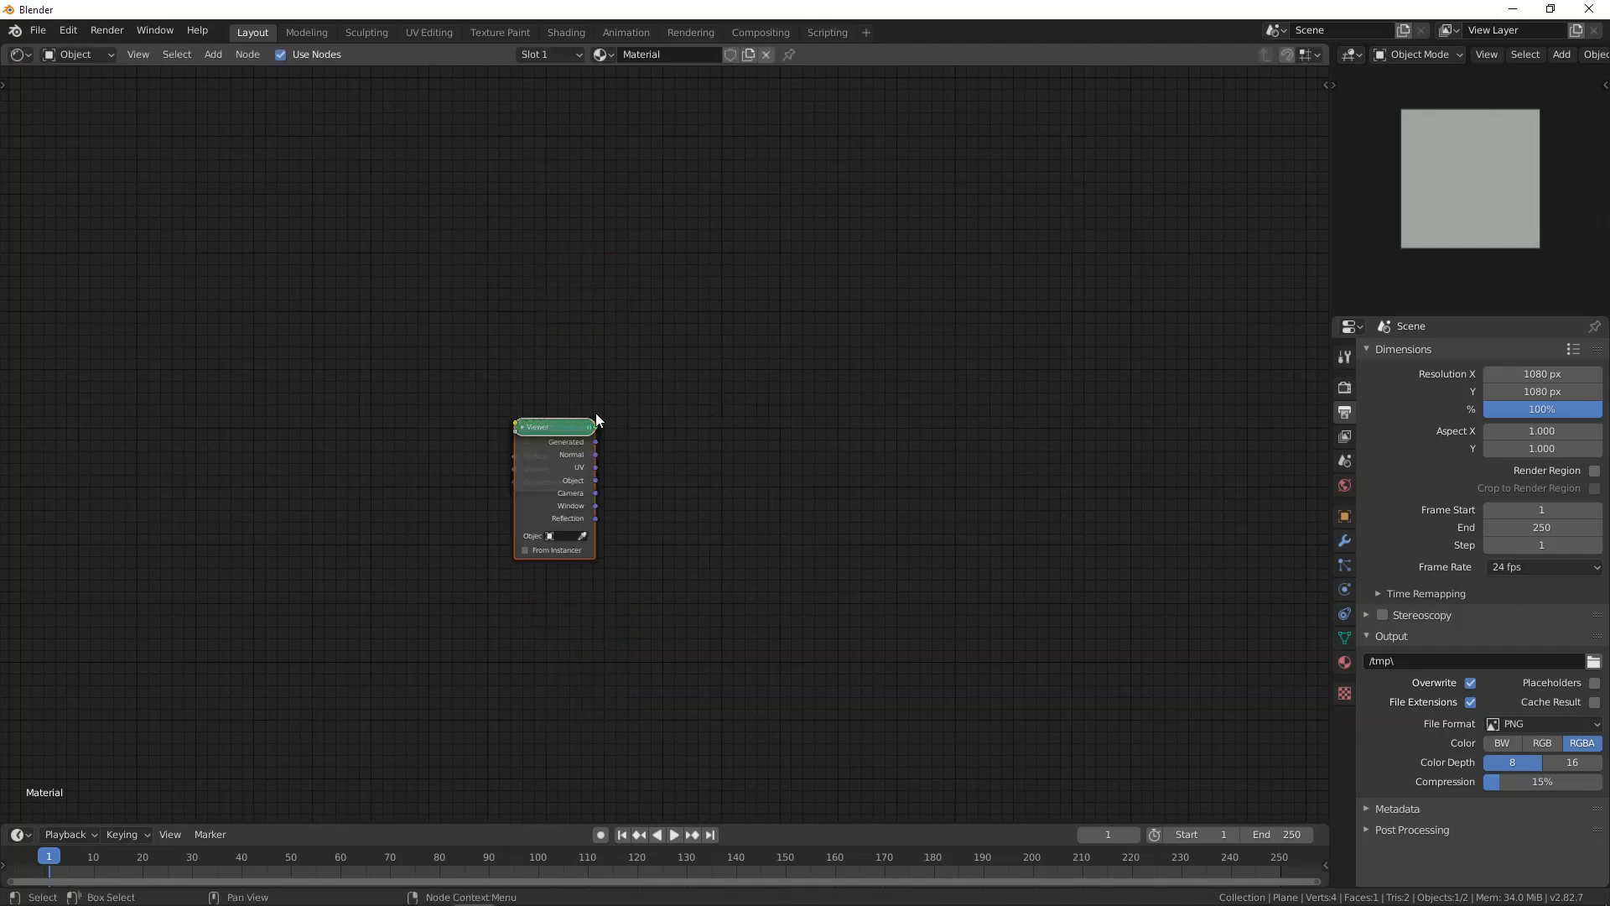
Step: Move the stacked nodes upward and align them into a vertical column without overlaps
key(g)
right_click(595, 413)
key(g)
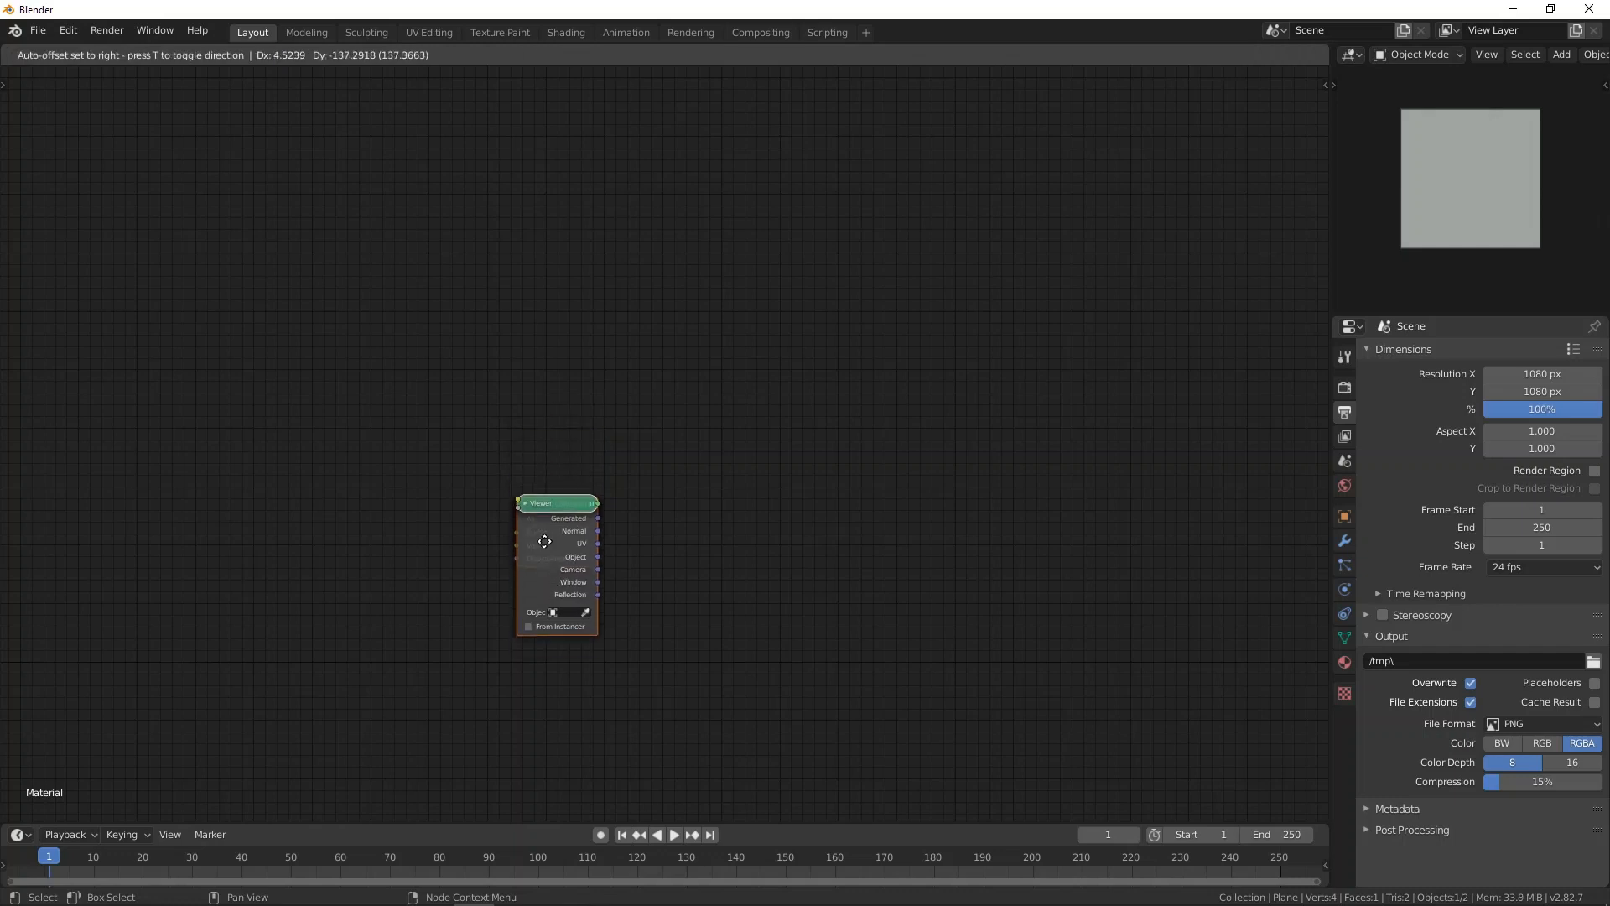
click(530, 406)
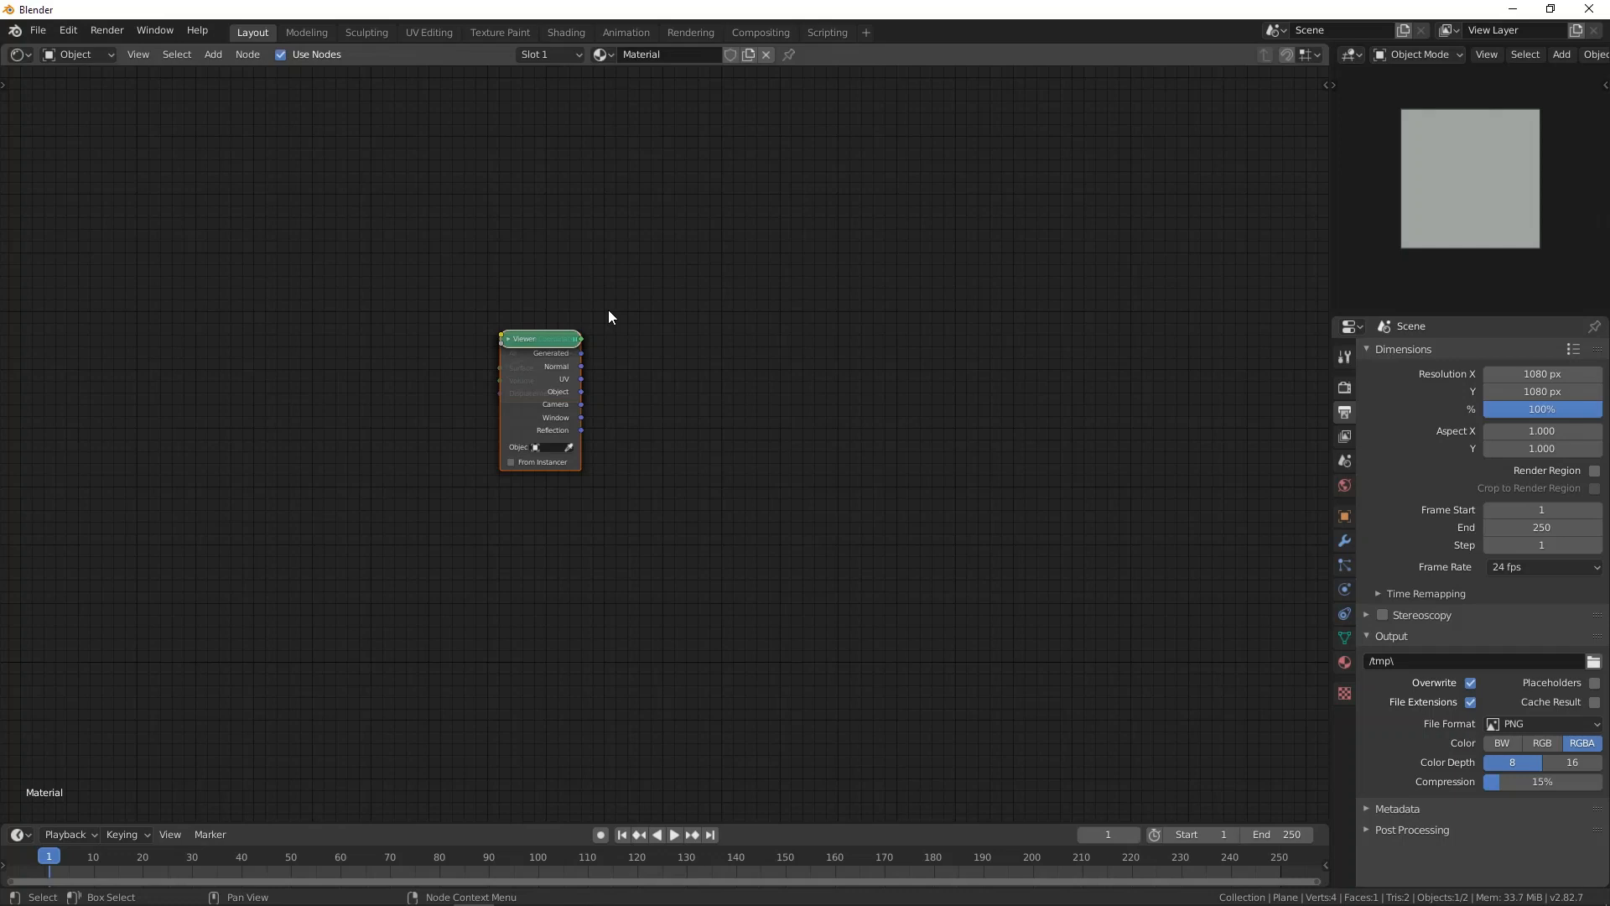
key(ctrl+z)
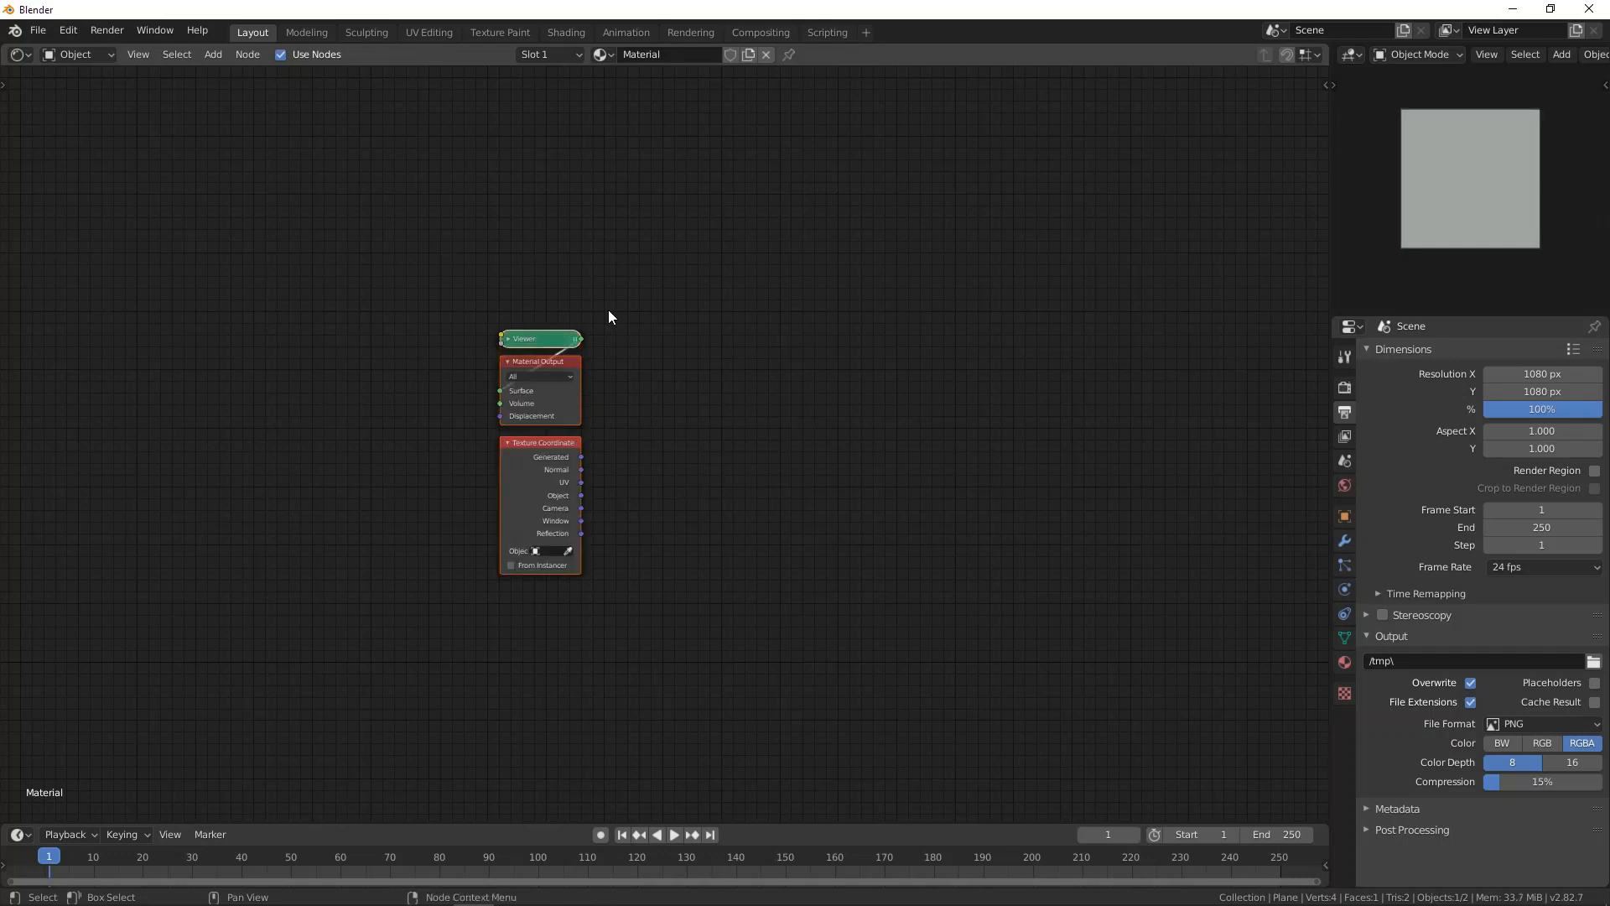
click(609, 311)
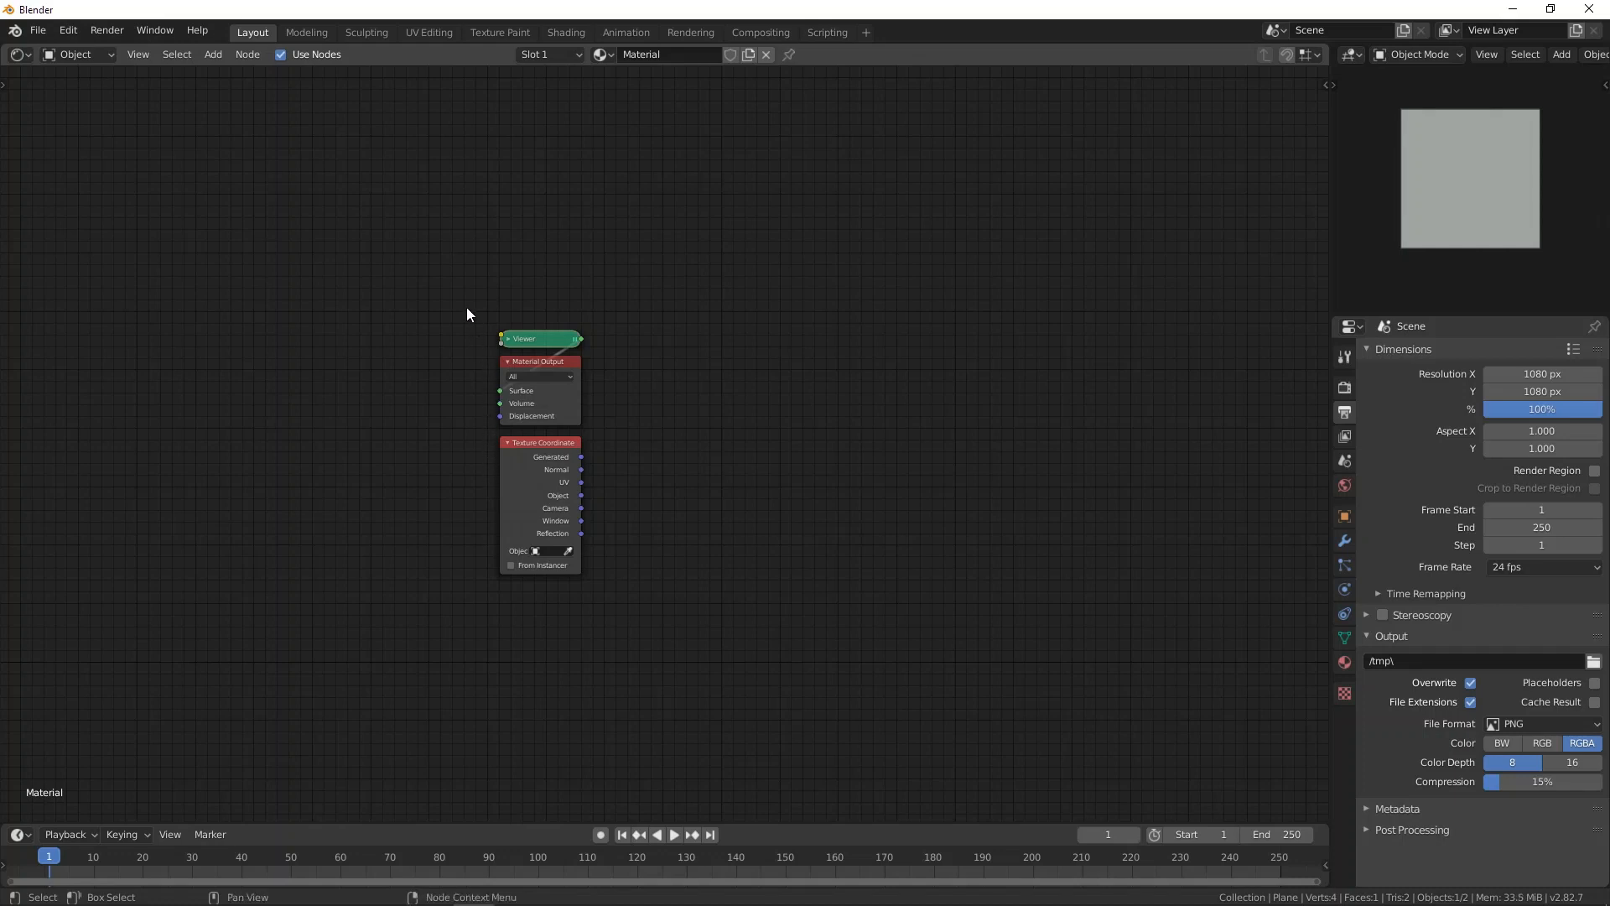
Step: Rotate the column of three nodes about a quarter turn clockwise into a horizontal arrangement
drag(467, 307, 763, 465)
key(r)
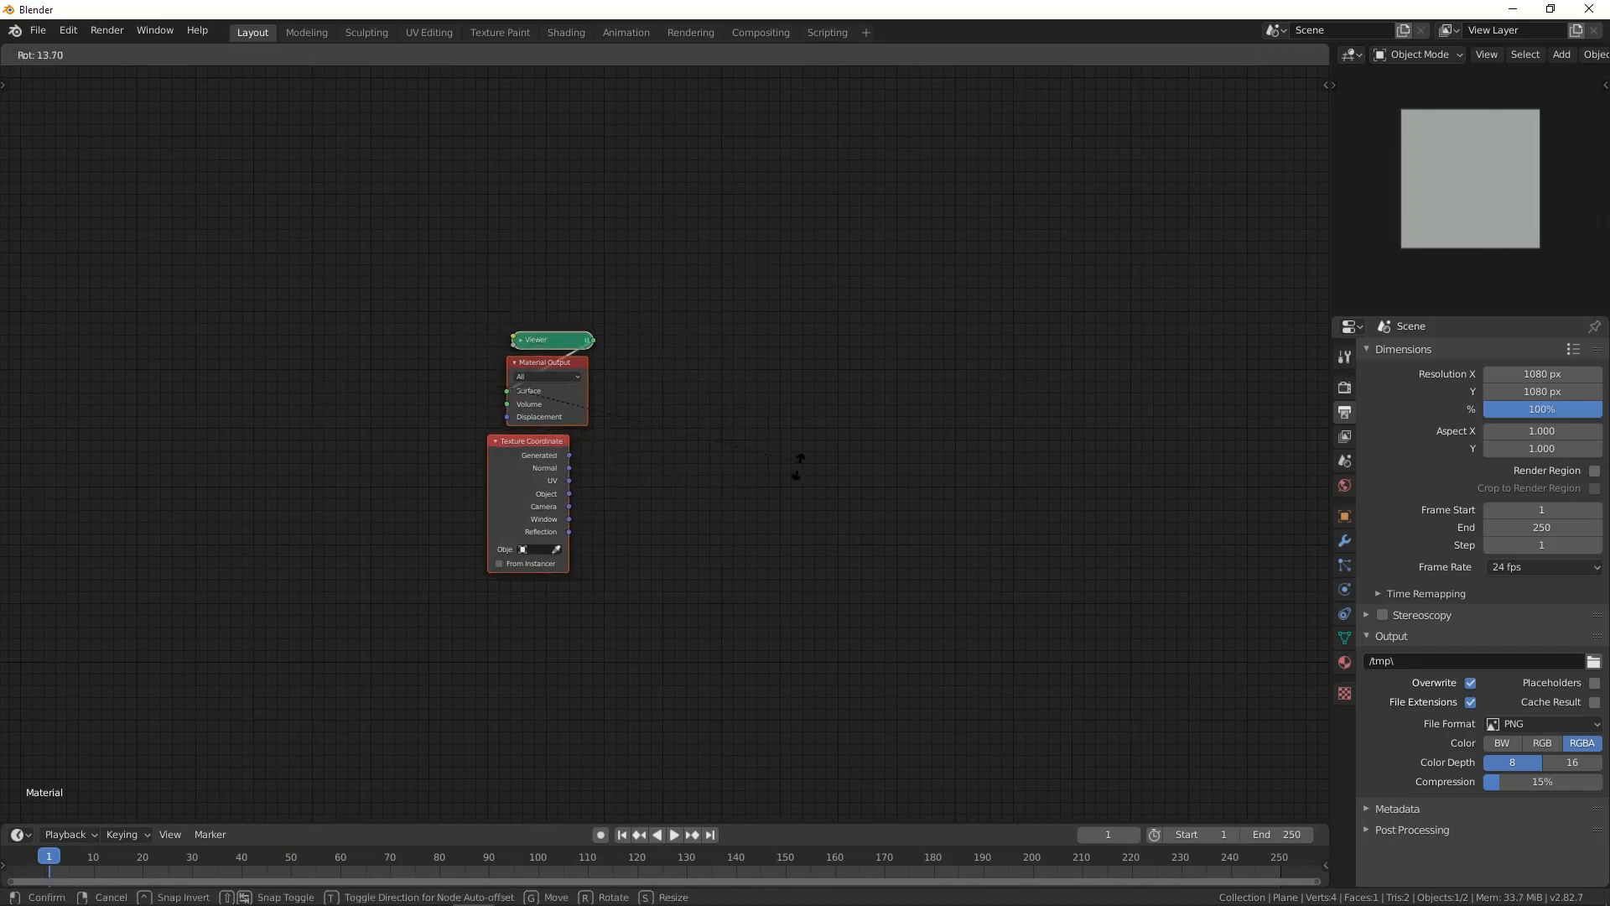
click(429, 163)
Step: Spread the nodes along X by a factor of about 3.19 and place the Viewer node just above Material Output
key(s)
key(x)
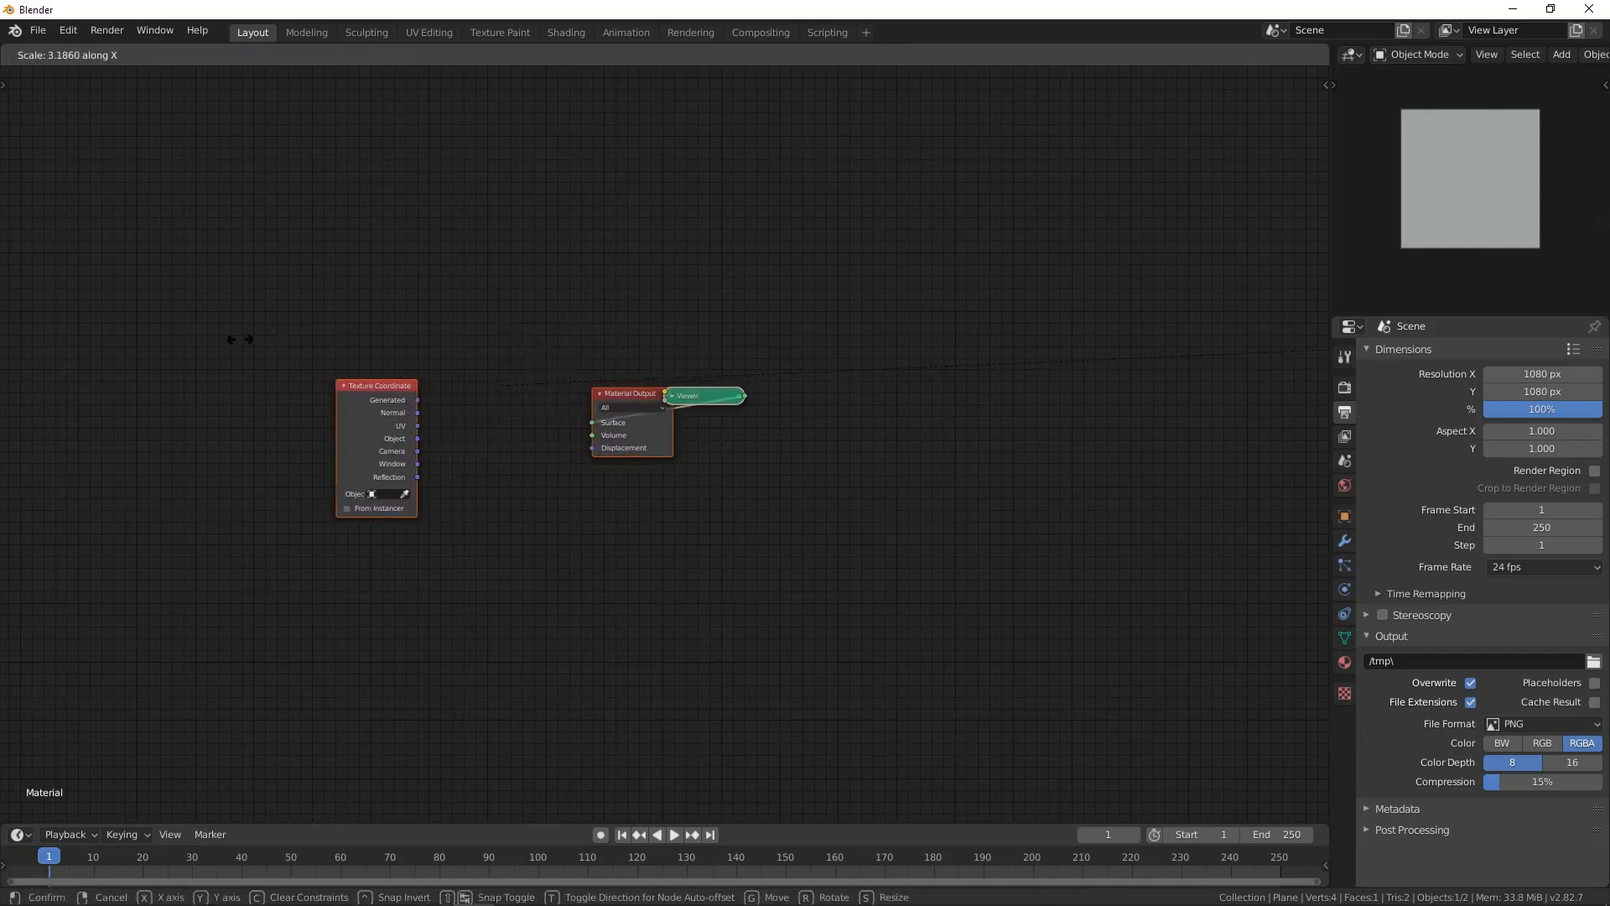
click(240, 338)
click(693, 395)
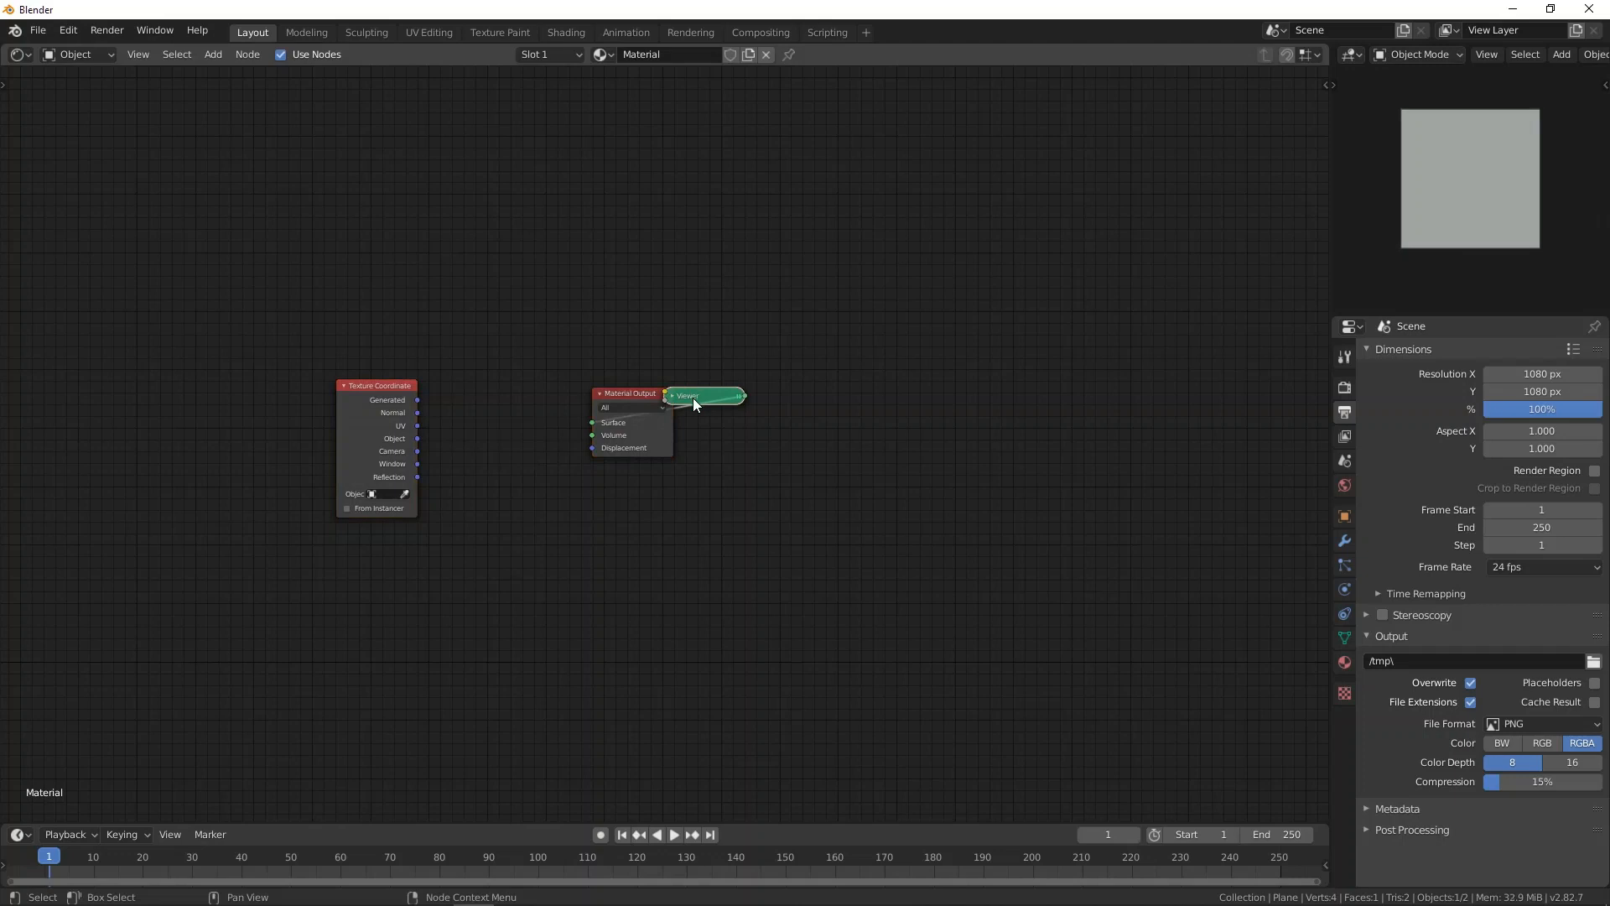
drag(693, 398, 615, 374)
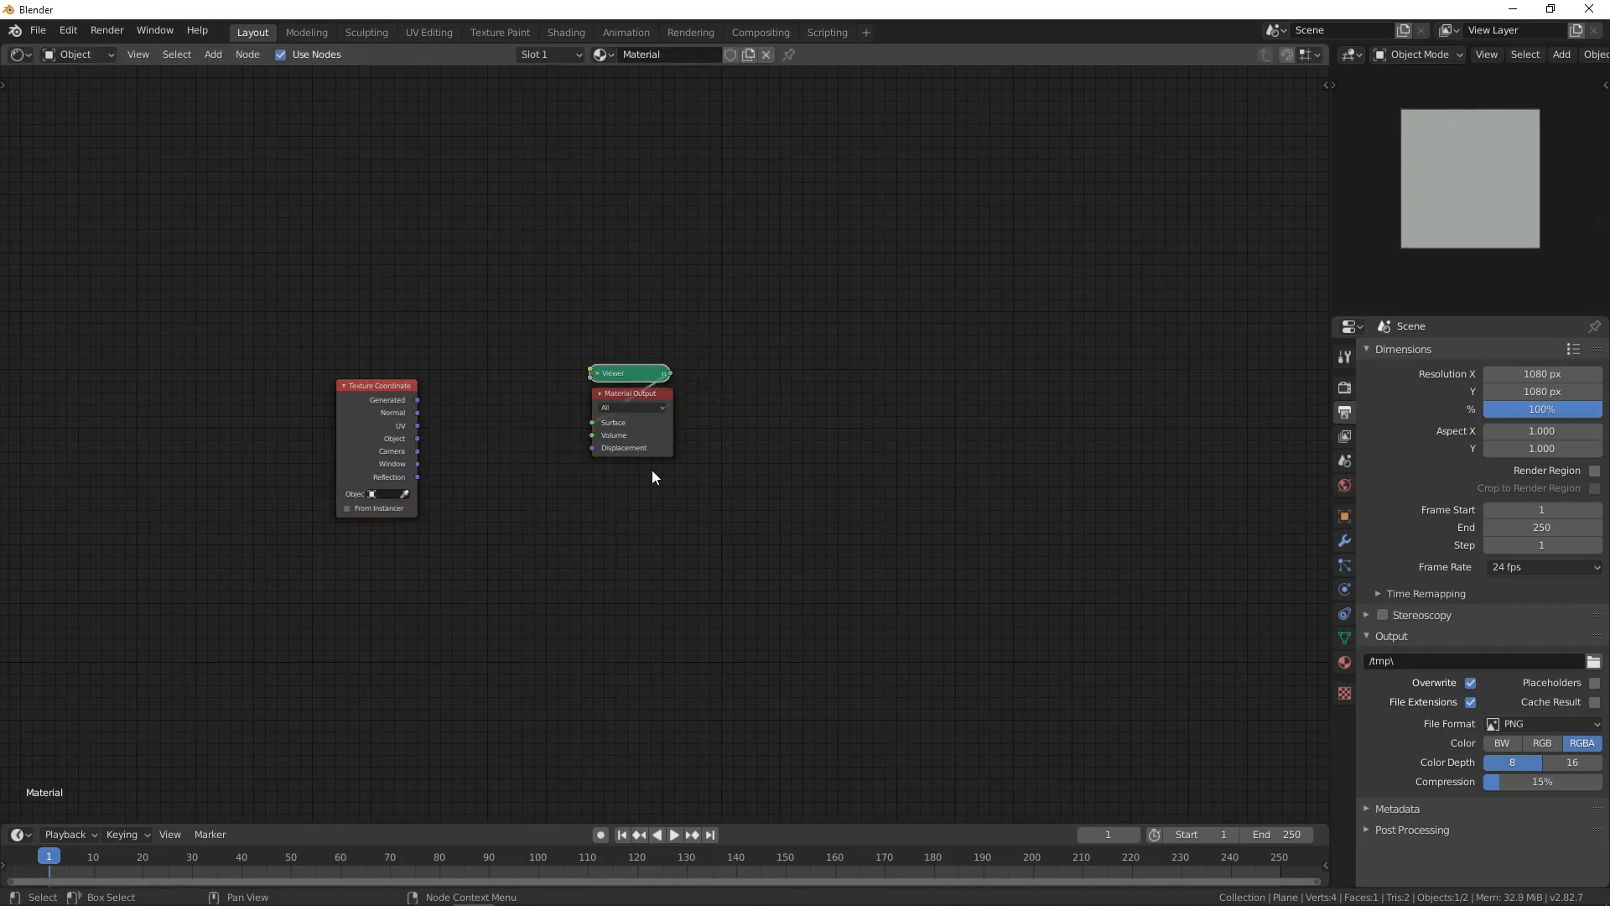
Step: Align the Viewer and Material Output nodes by scaling X to 0, and move the pair about 259 units right and 56 down
drag(590, 269, 673, 484)
key(s)
key(x)
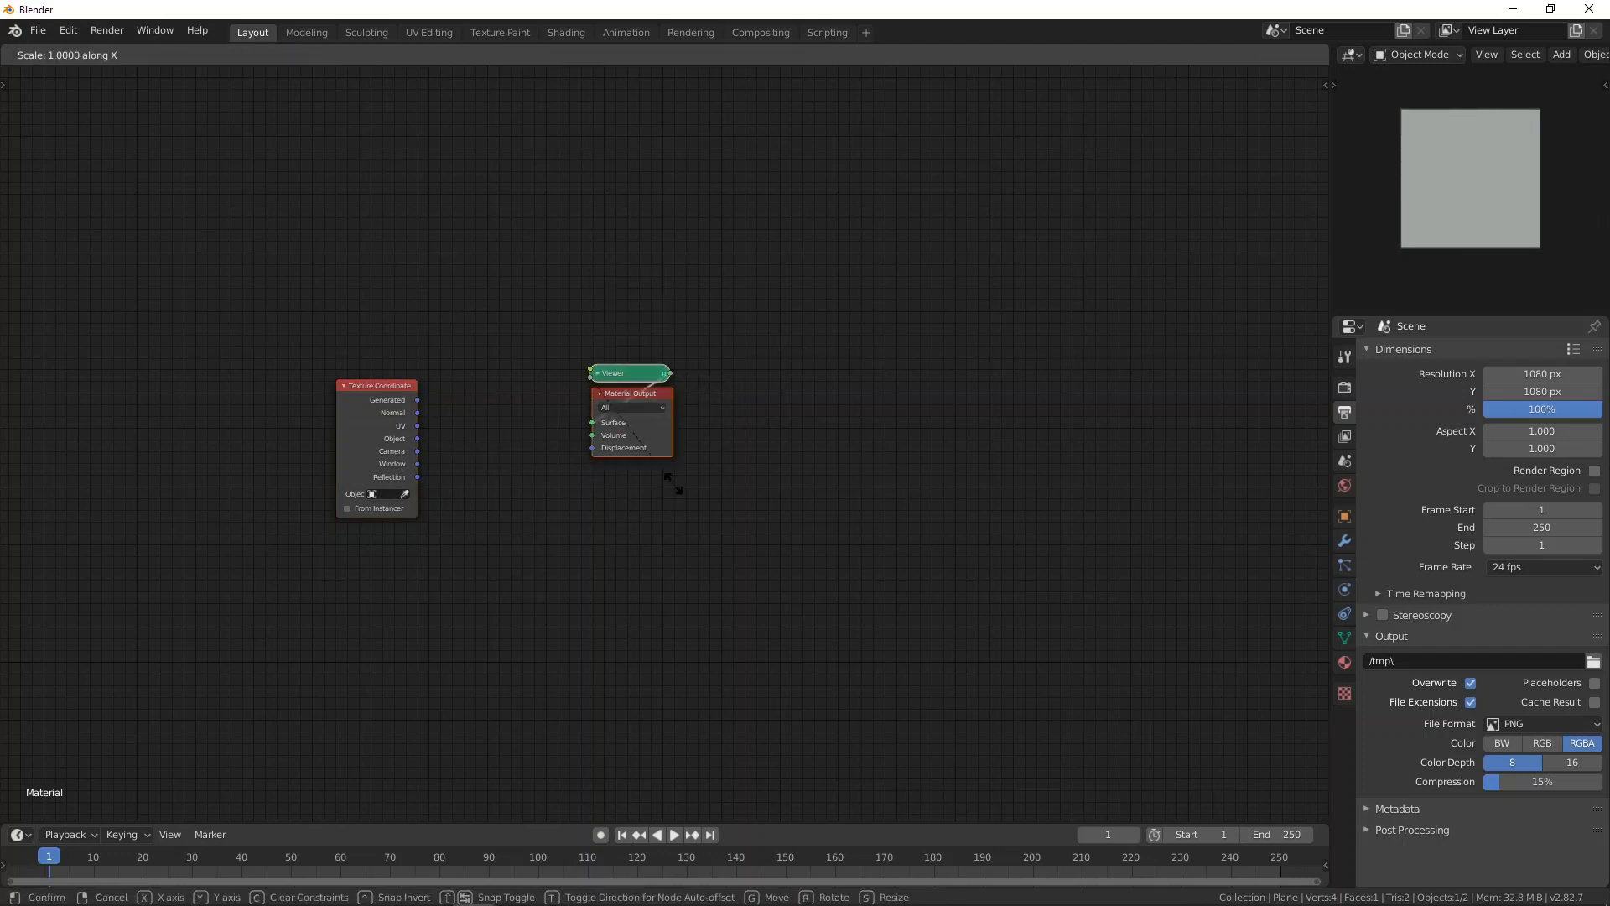
key(0)
key(Return)
key(g)
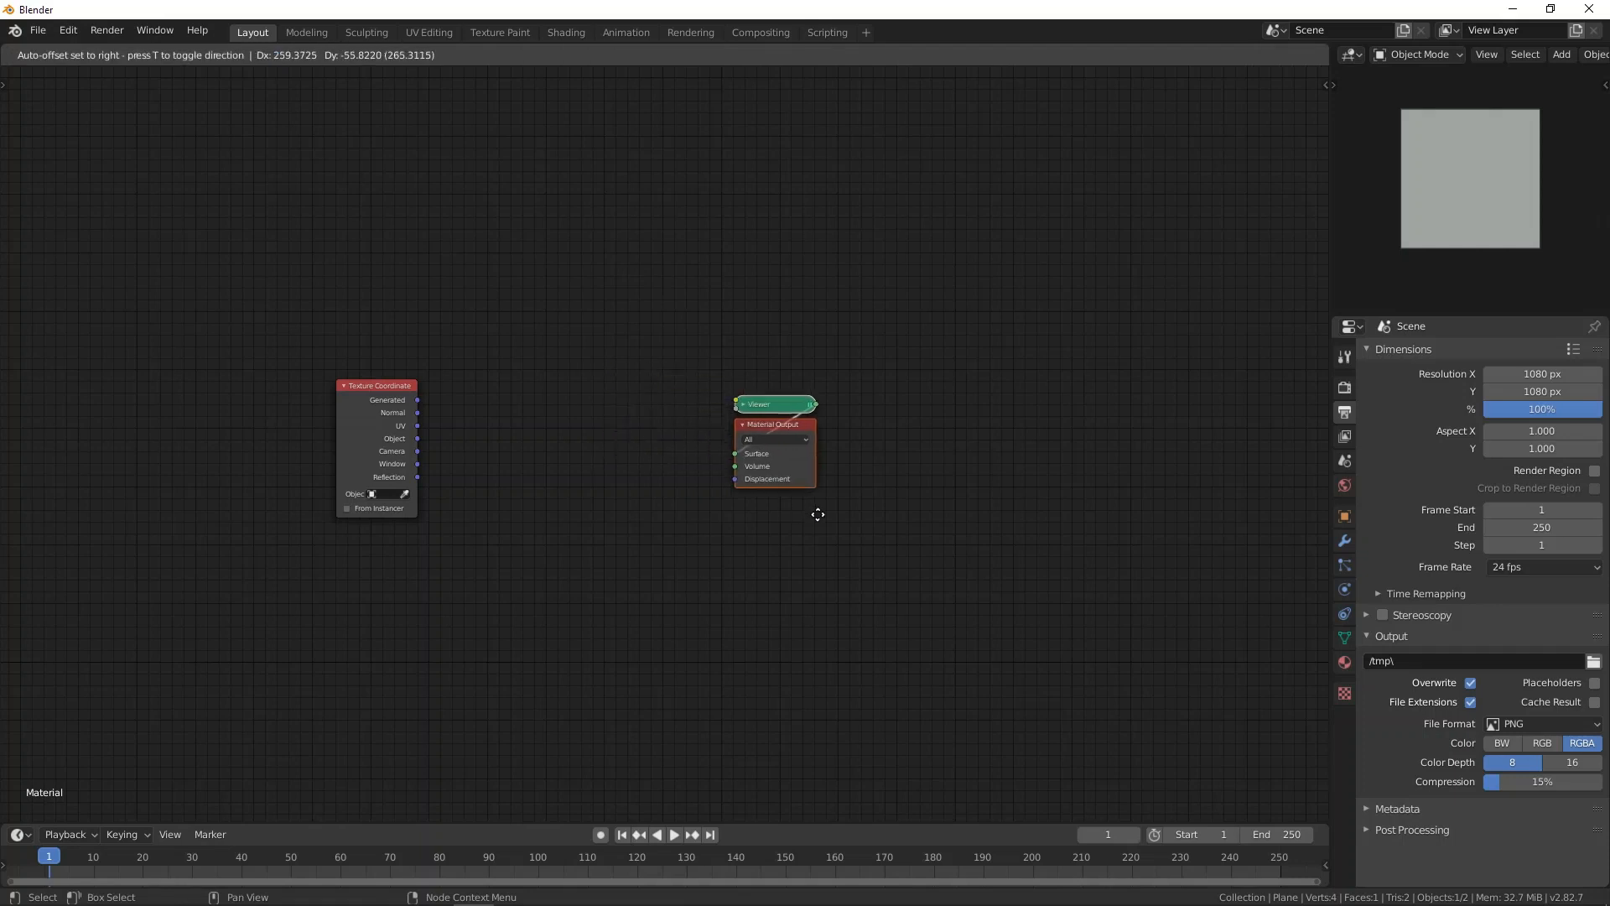
click(816, 514)
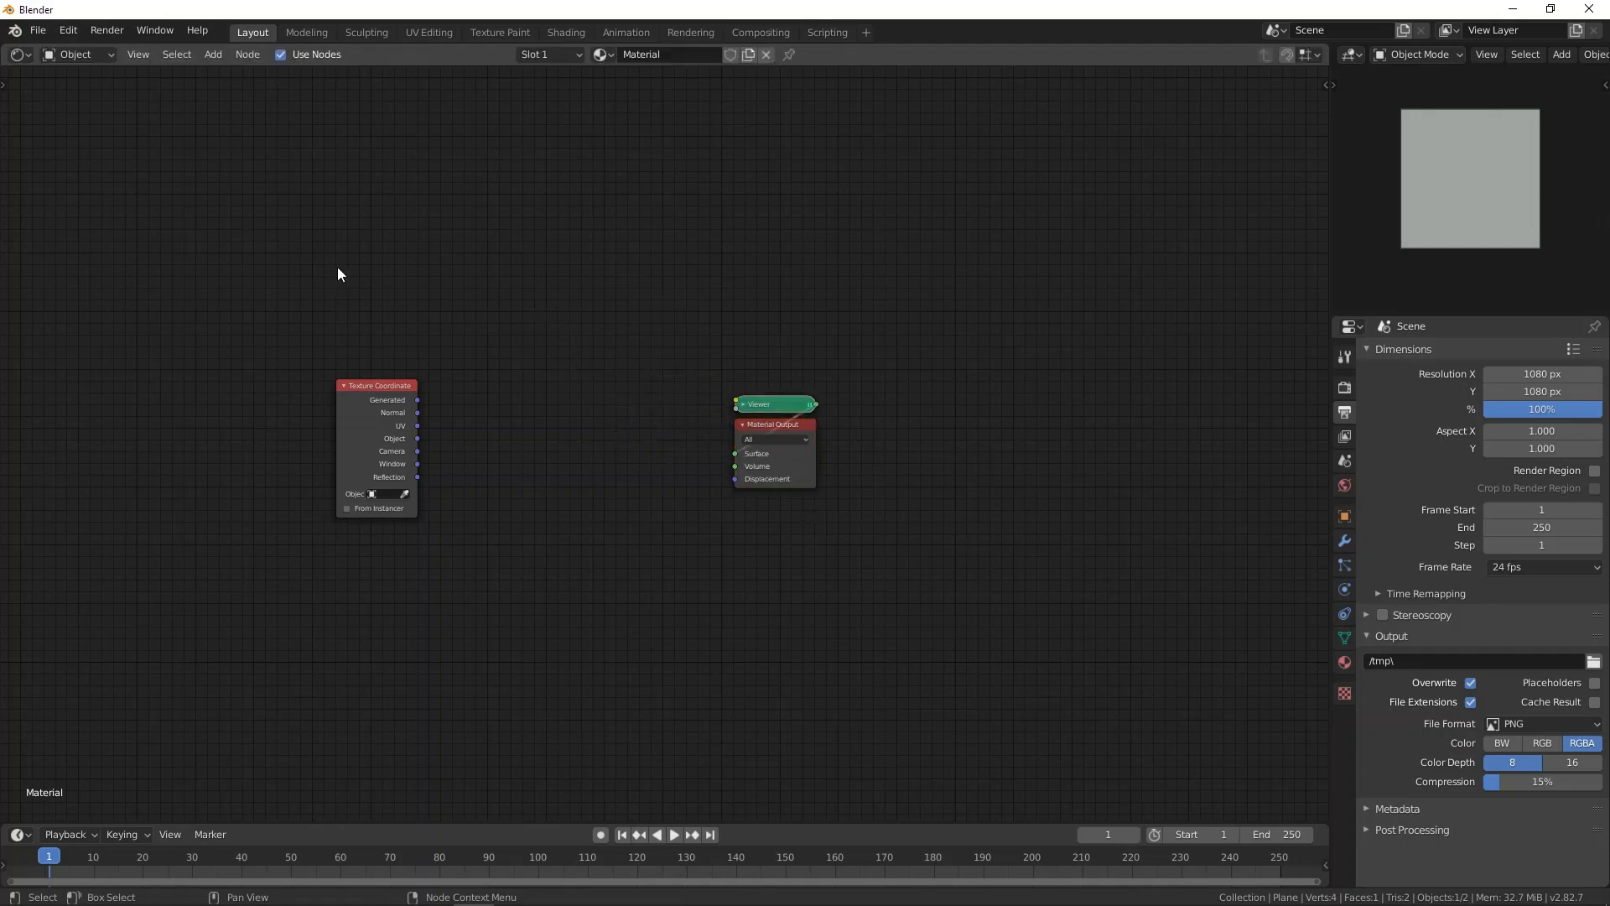
Step: Select the Texture Coordinate node by boxing it, and repeat with the Box Select command
drag(219, 187, 527, 695)
key(b)
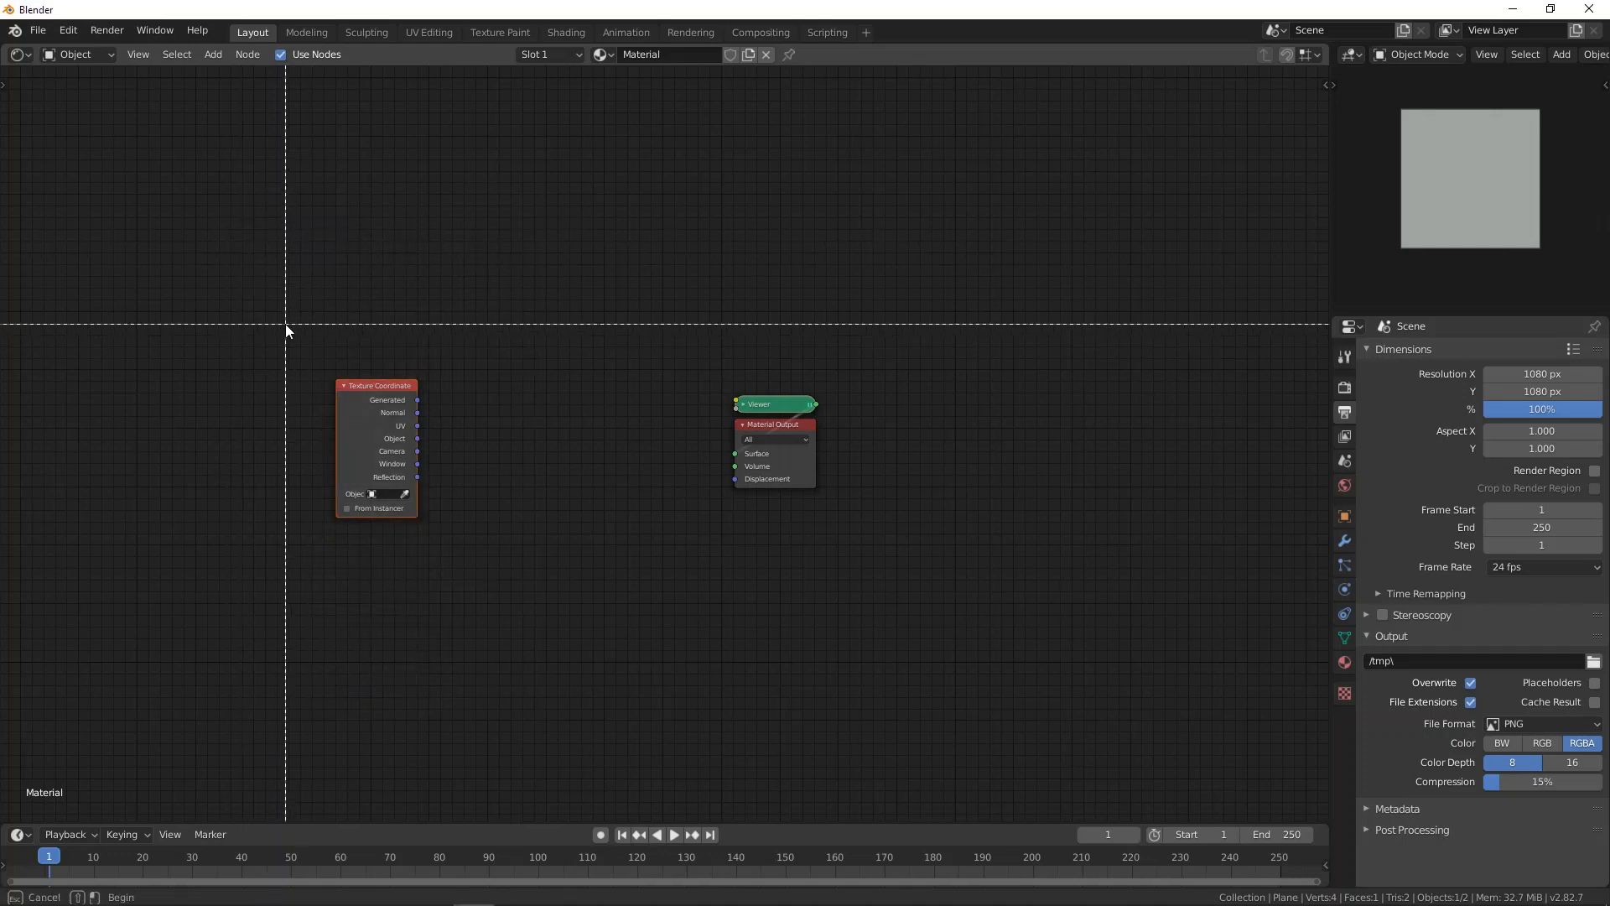
drag(285, 323, 509, 566)
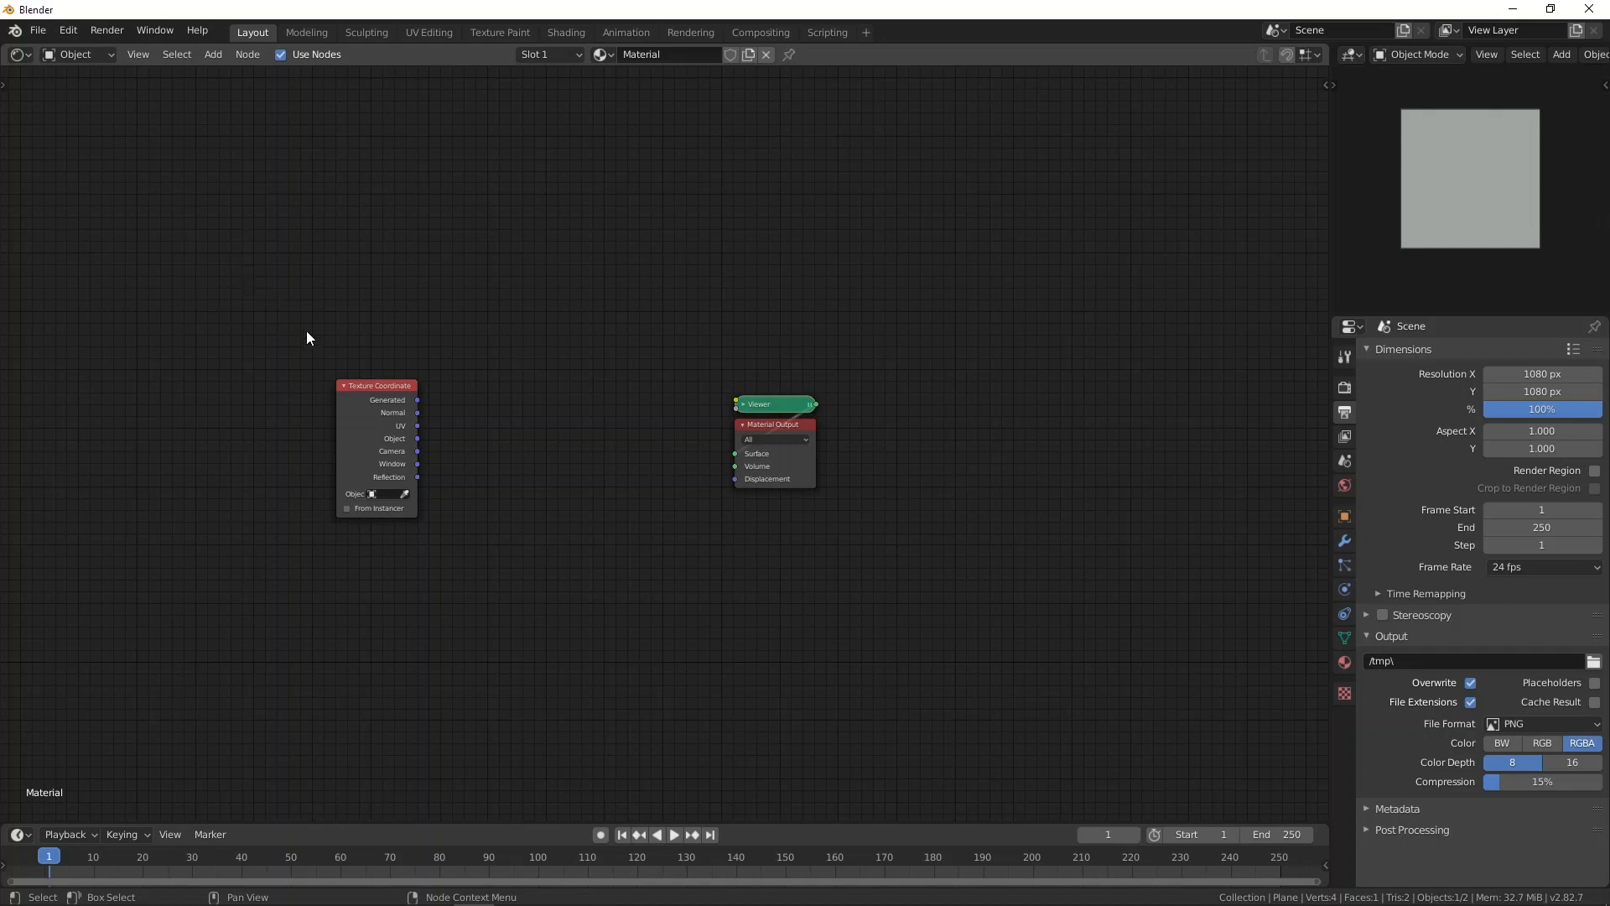
Step: Paint over the nodes with Circle Select, and lasso all three nodes before clearing the selection
key(c)
mouse_move(310, 423)
mouse_down()
mouse_move(691, 453)
mouse_move(770, 370)
mouse_up()
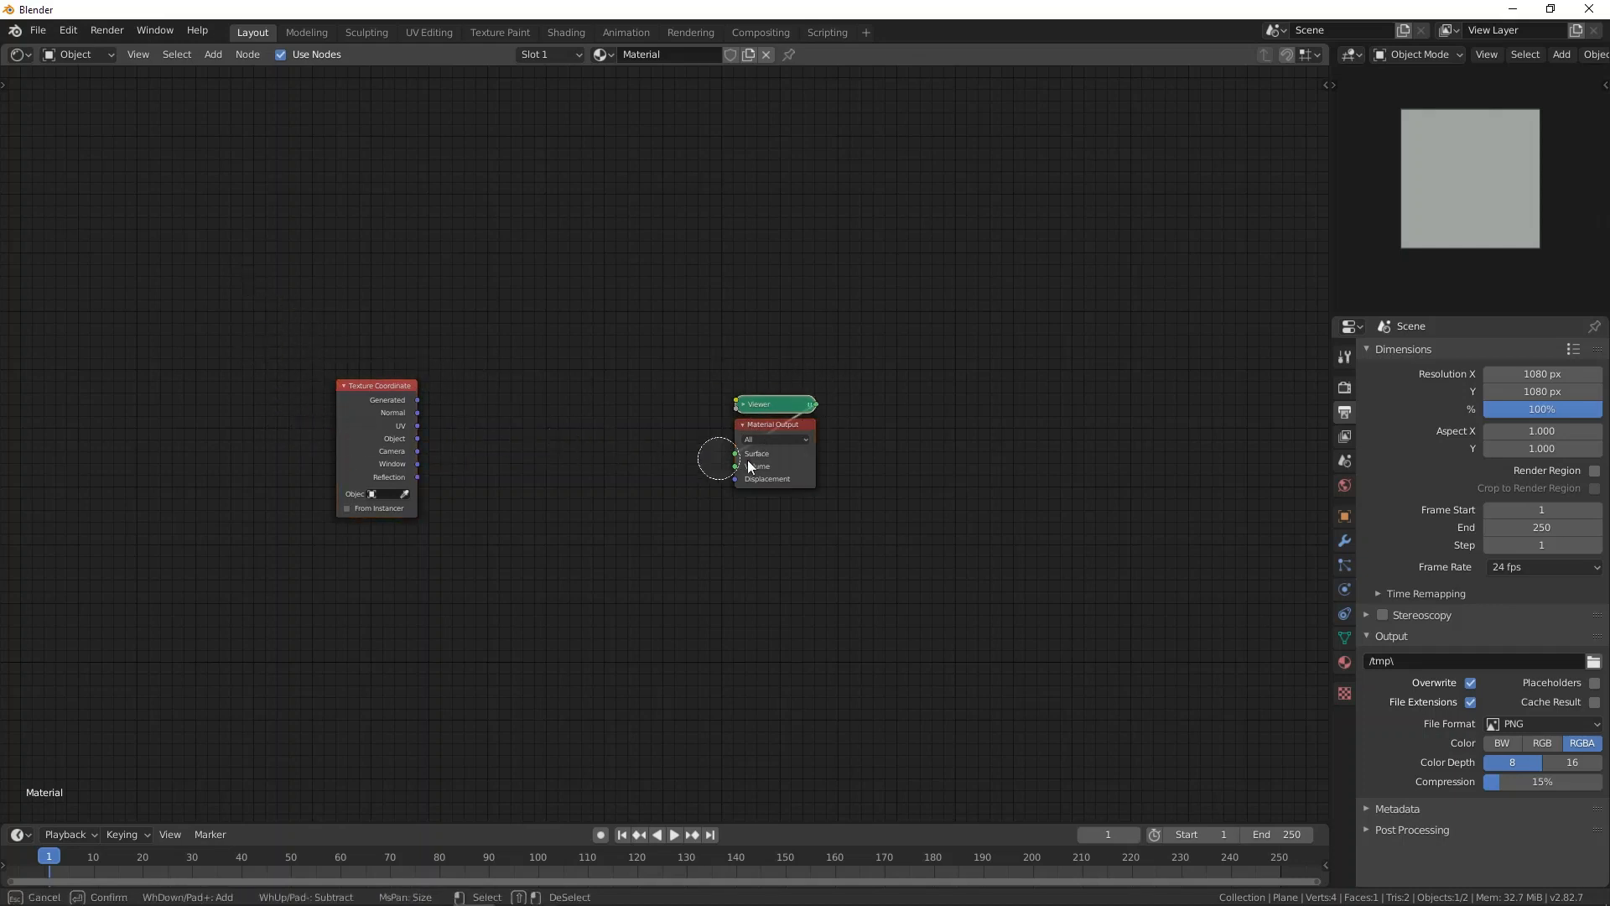
key(Escape)
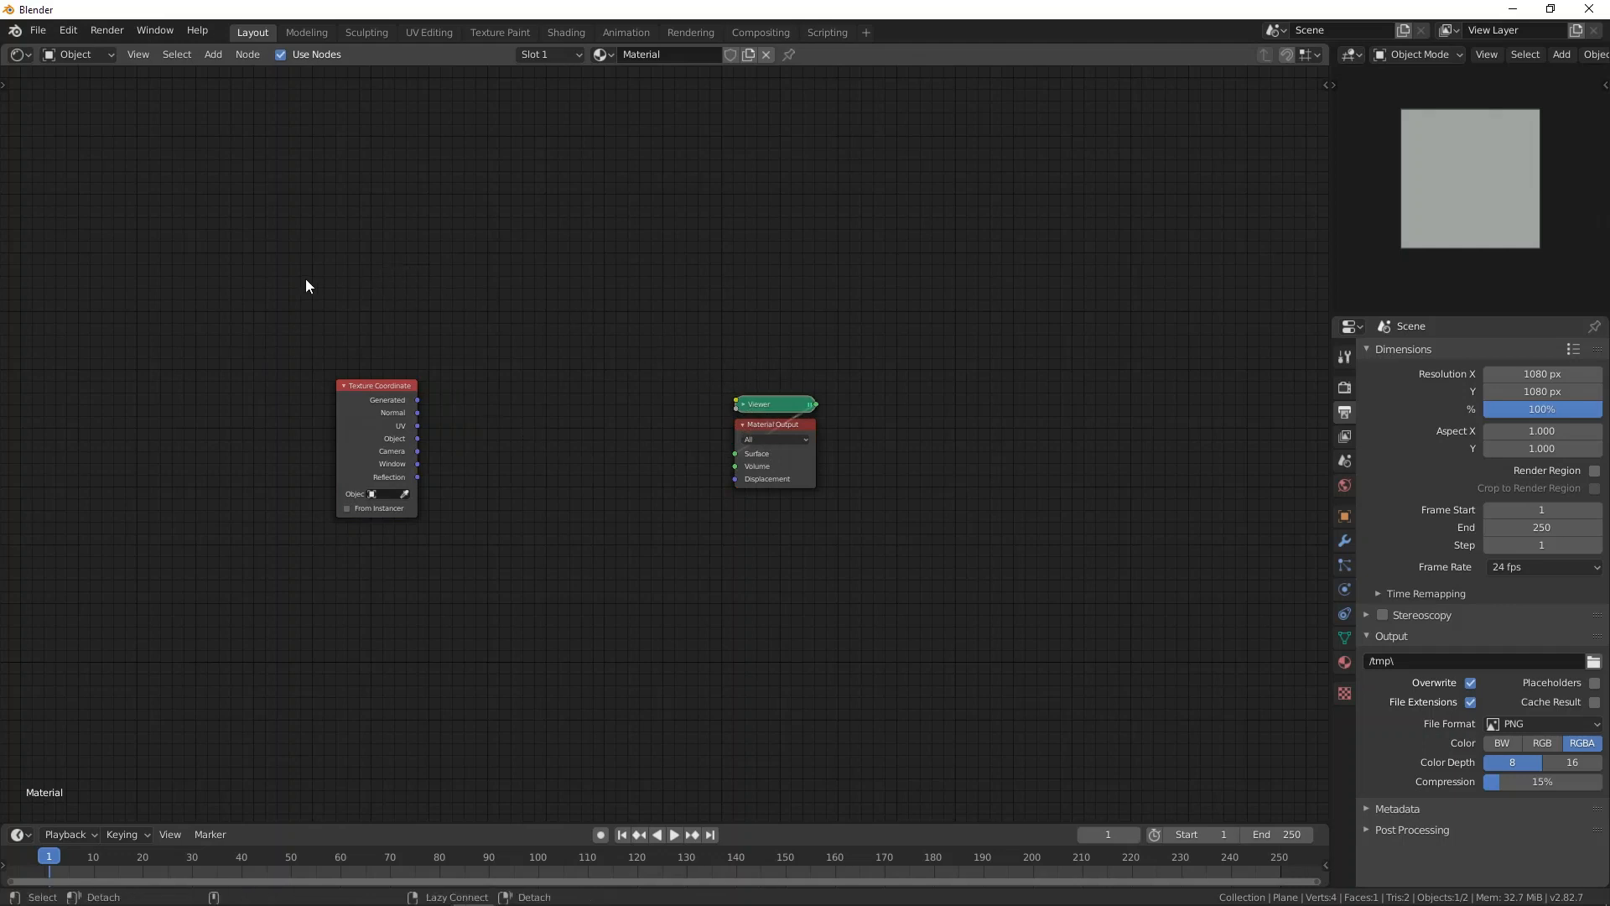
mouse_move(279, 282)
ctrl+alt+mouse_down()
mouse_move(377, 369)
mouse_move(515, 541)
mouse_move(295, 397)
mouse_move(802, 413)
mouse_move(733, 676)
mouse_move(604, 676)
ctrl+alt+mouse_up()
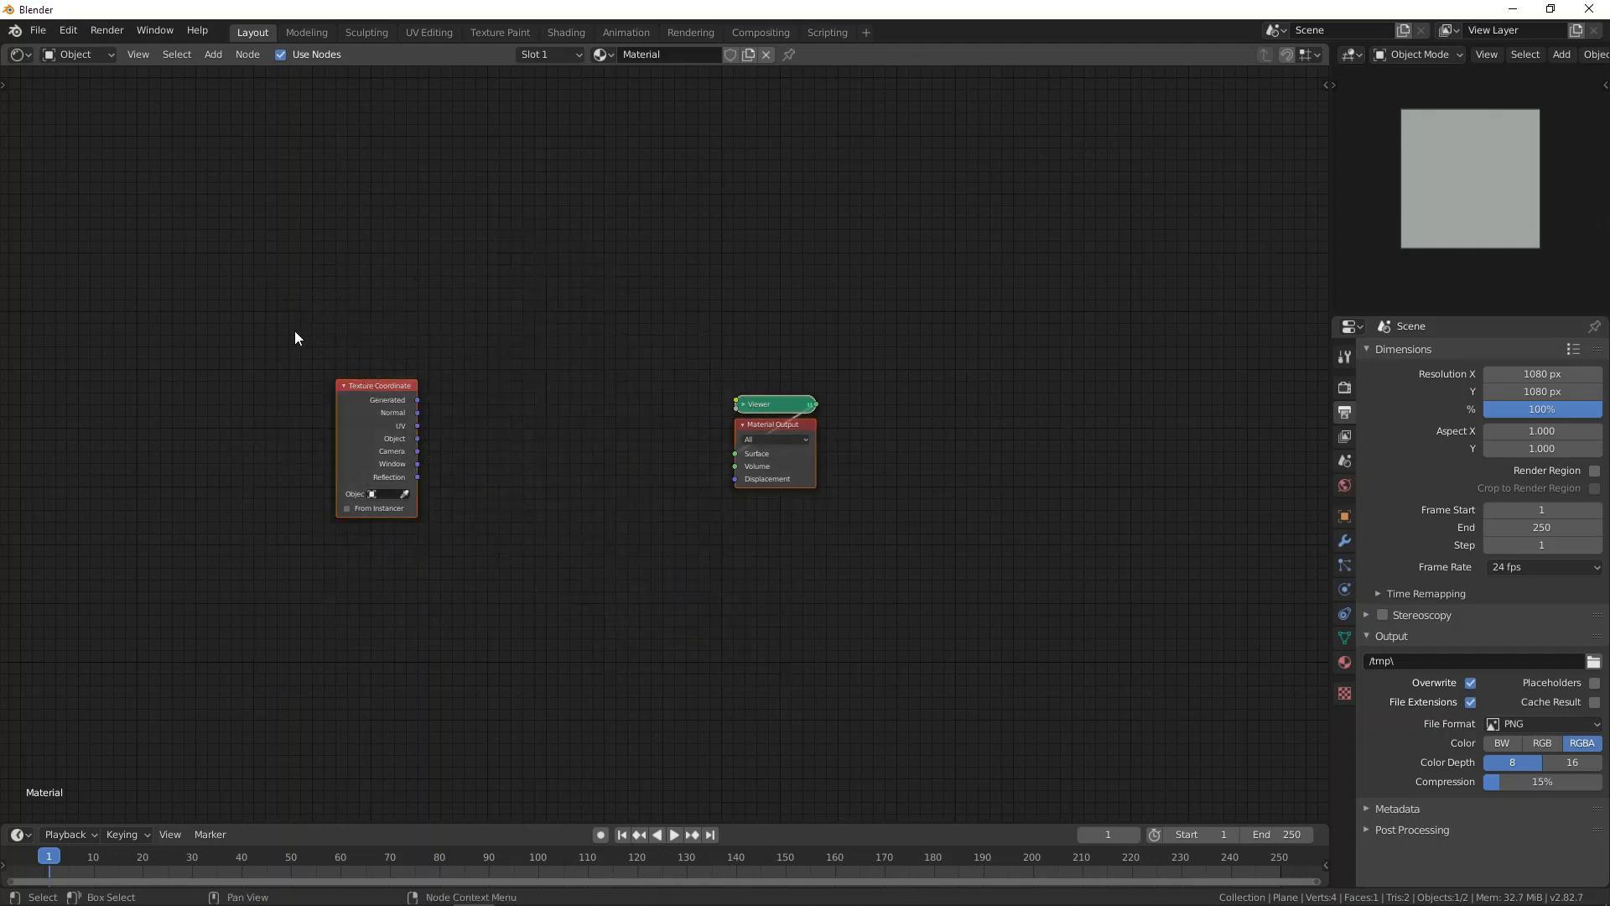
click(357, 288)
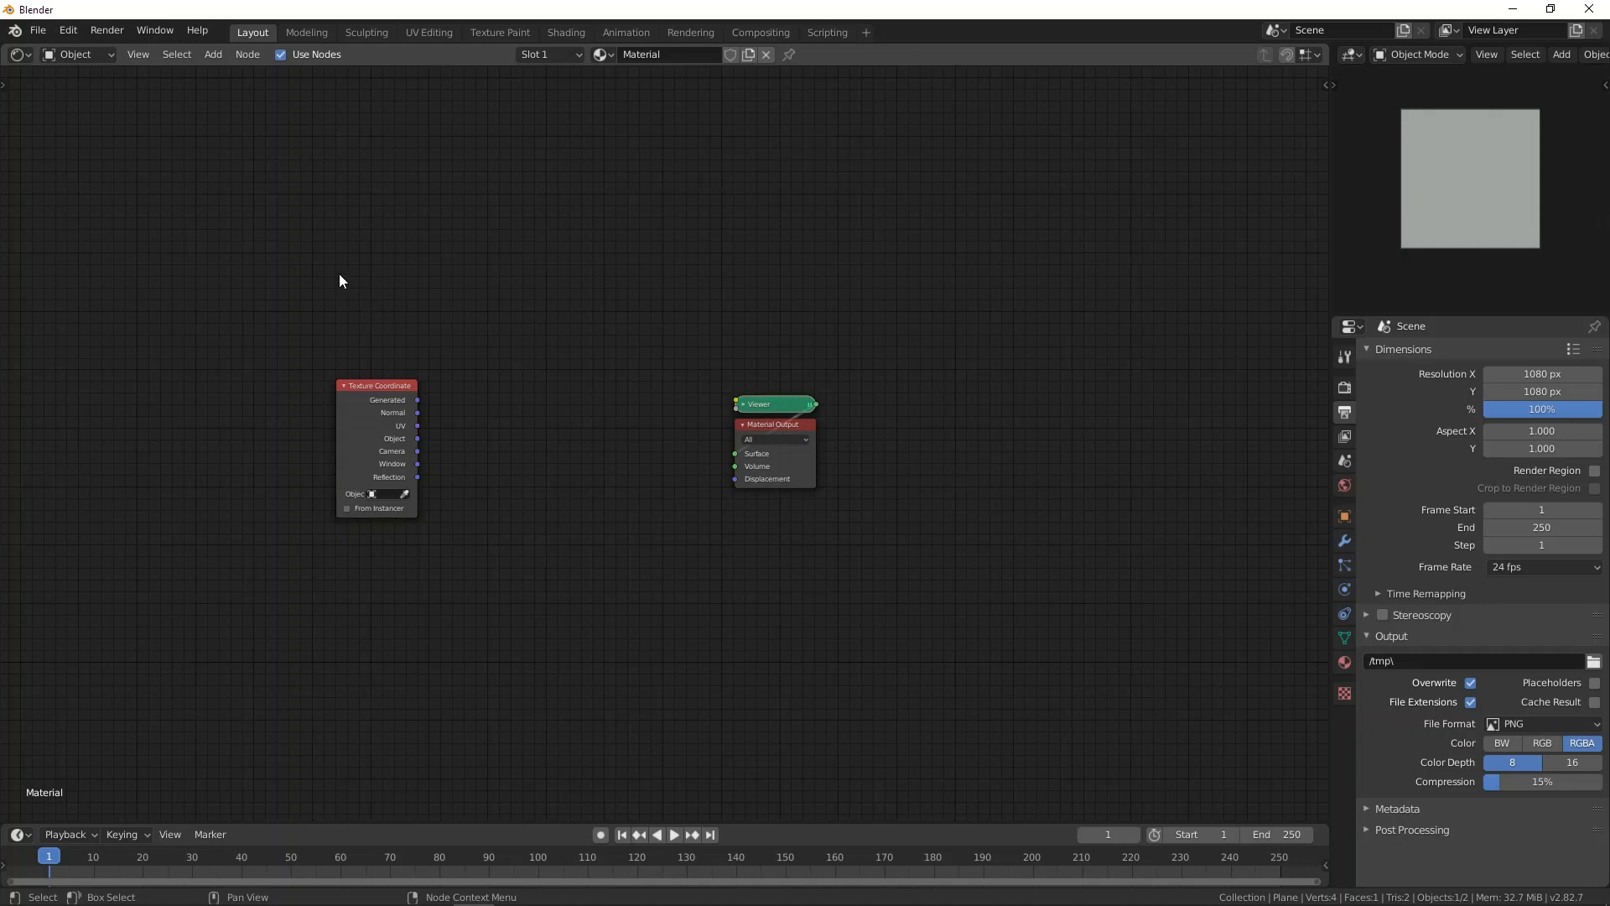
Step: Join the Texture Coordinate, Viewer and Material Output nodes into a frame labelled FRAME
drag(245, 286, 880, 476)
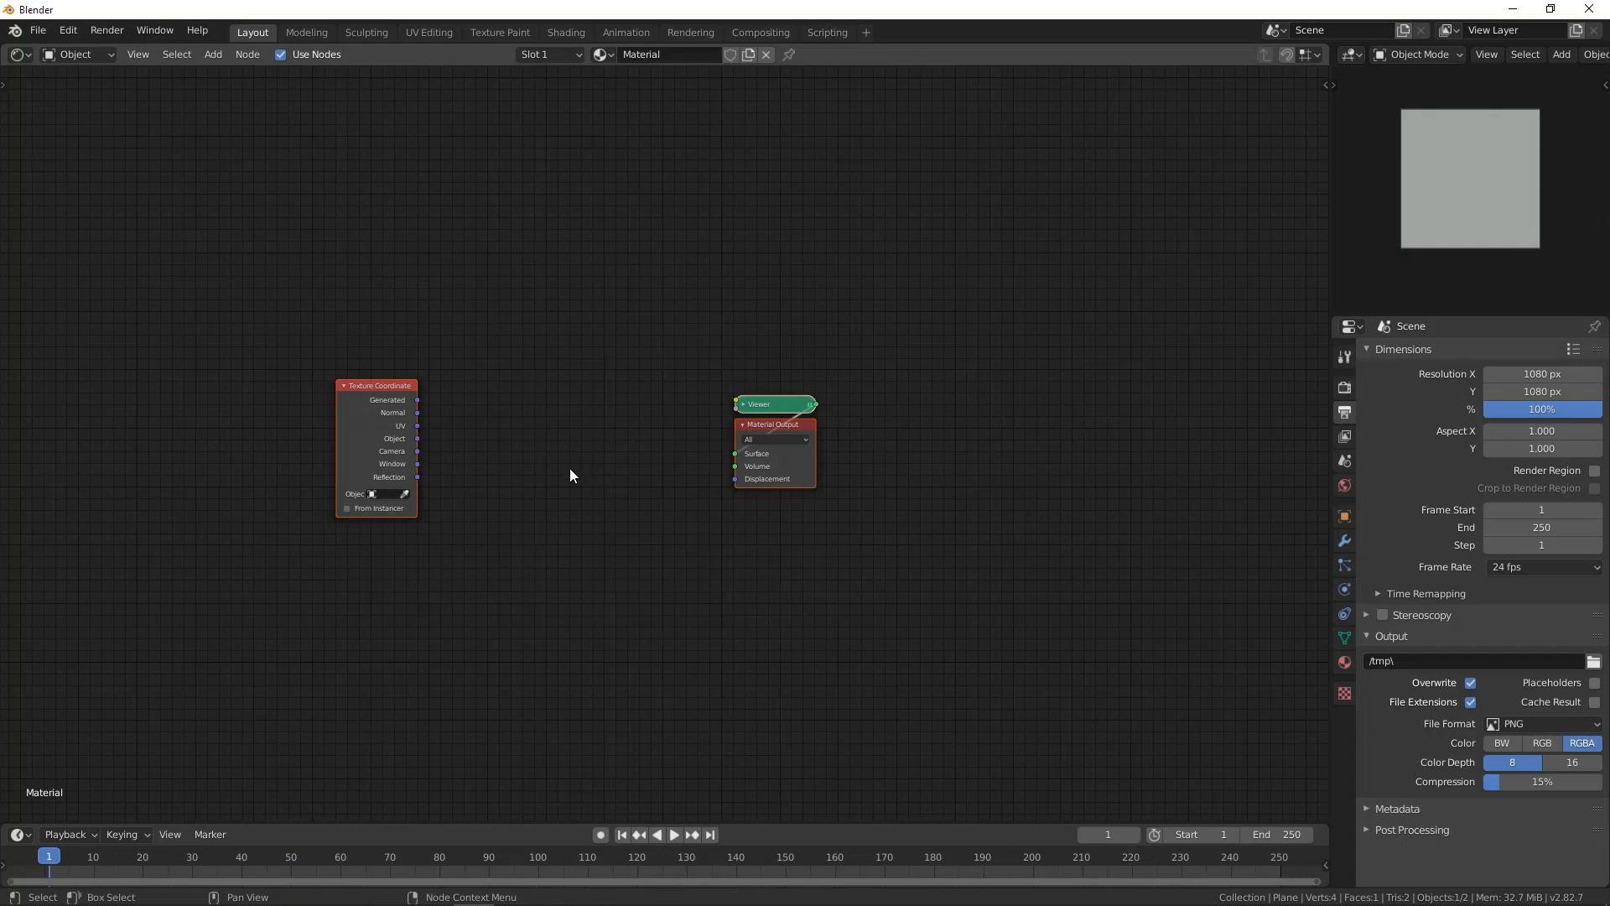
key(ctrl+j)
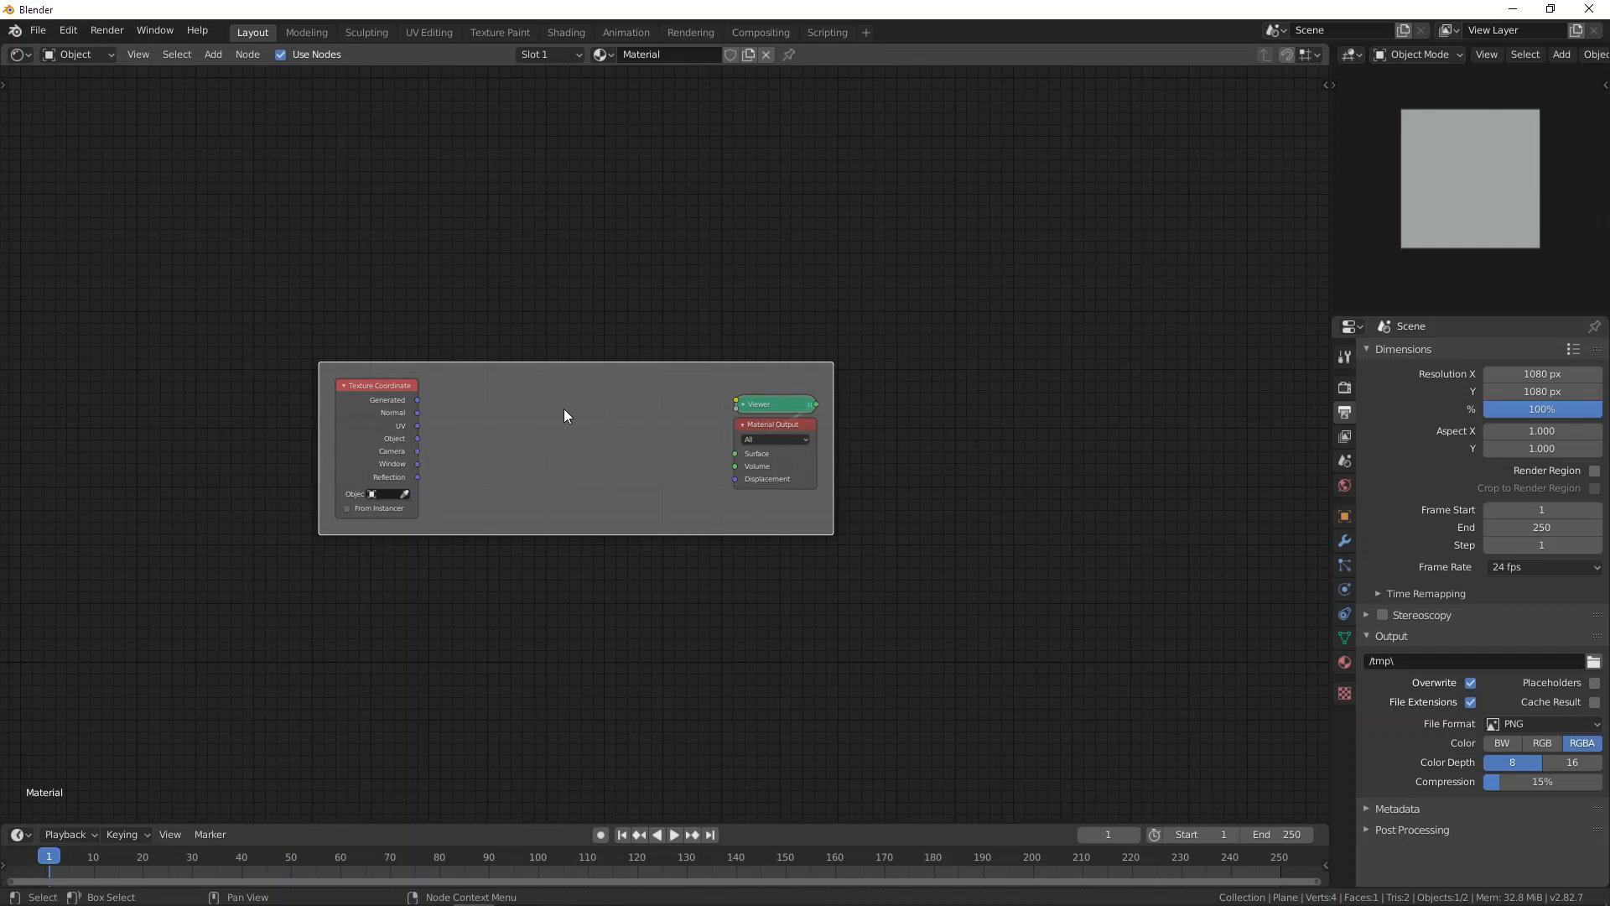
key(F2)
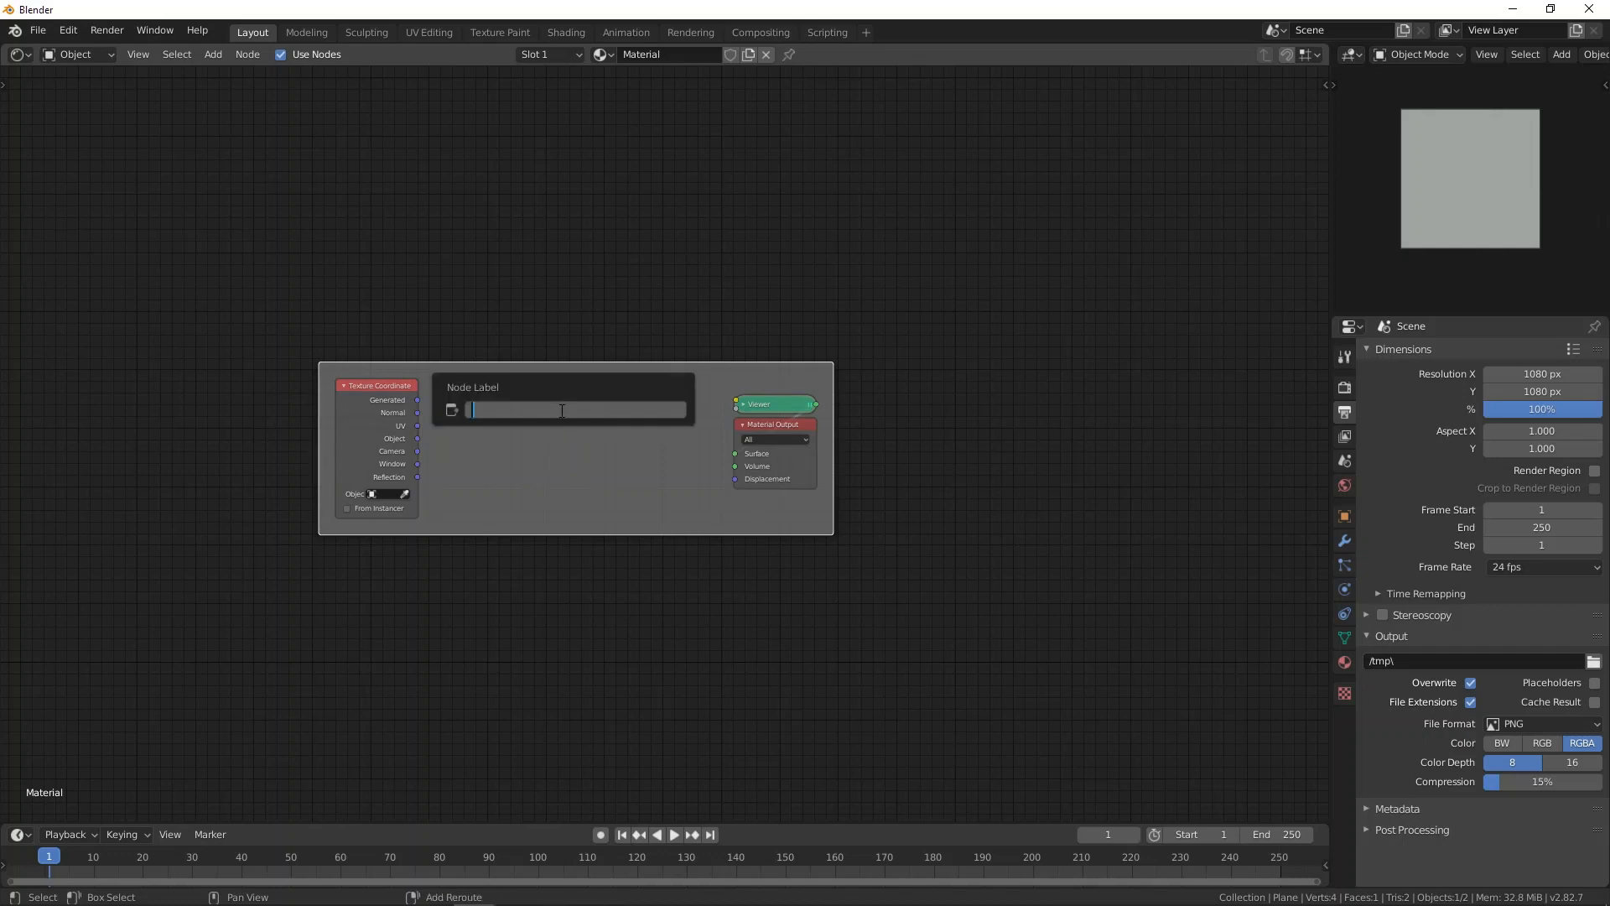
text(FRAME)
key(Return)
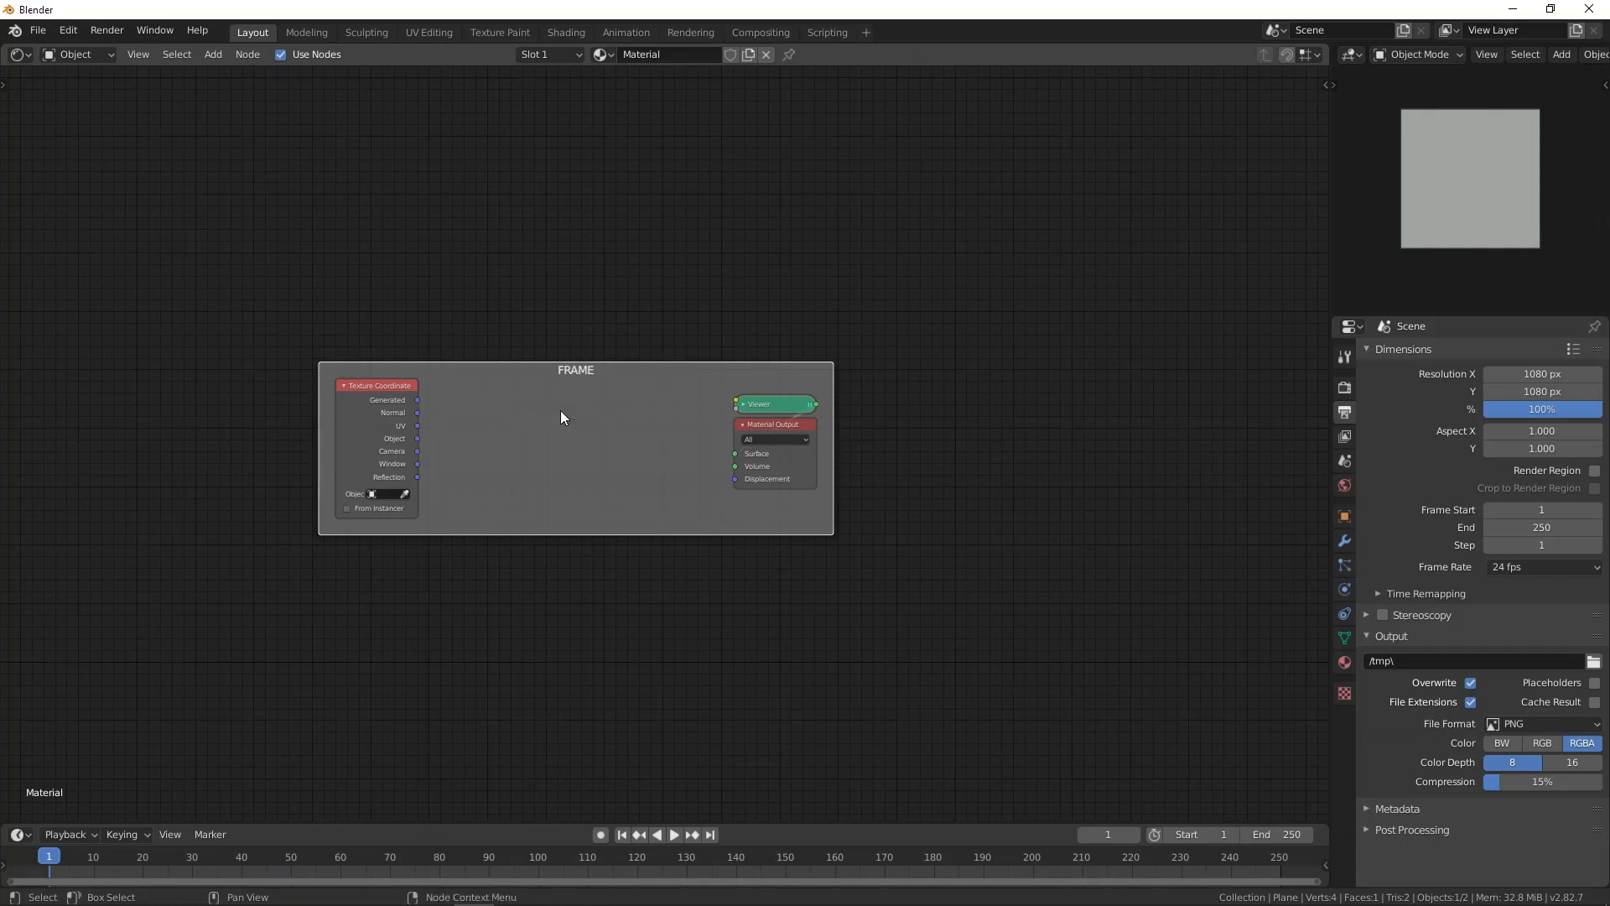
Step: Change the frame's label to GDGQJHD
key(F2)
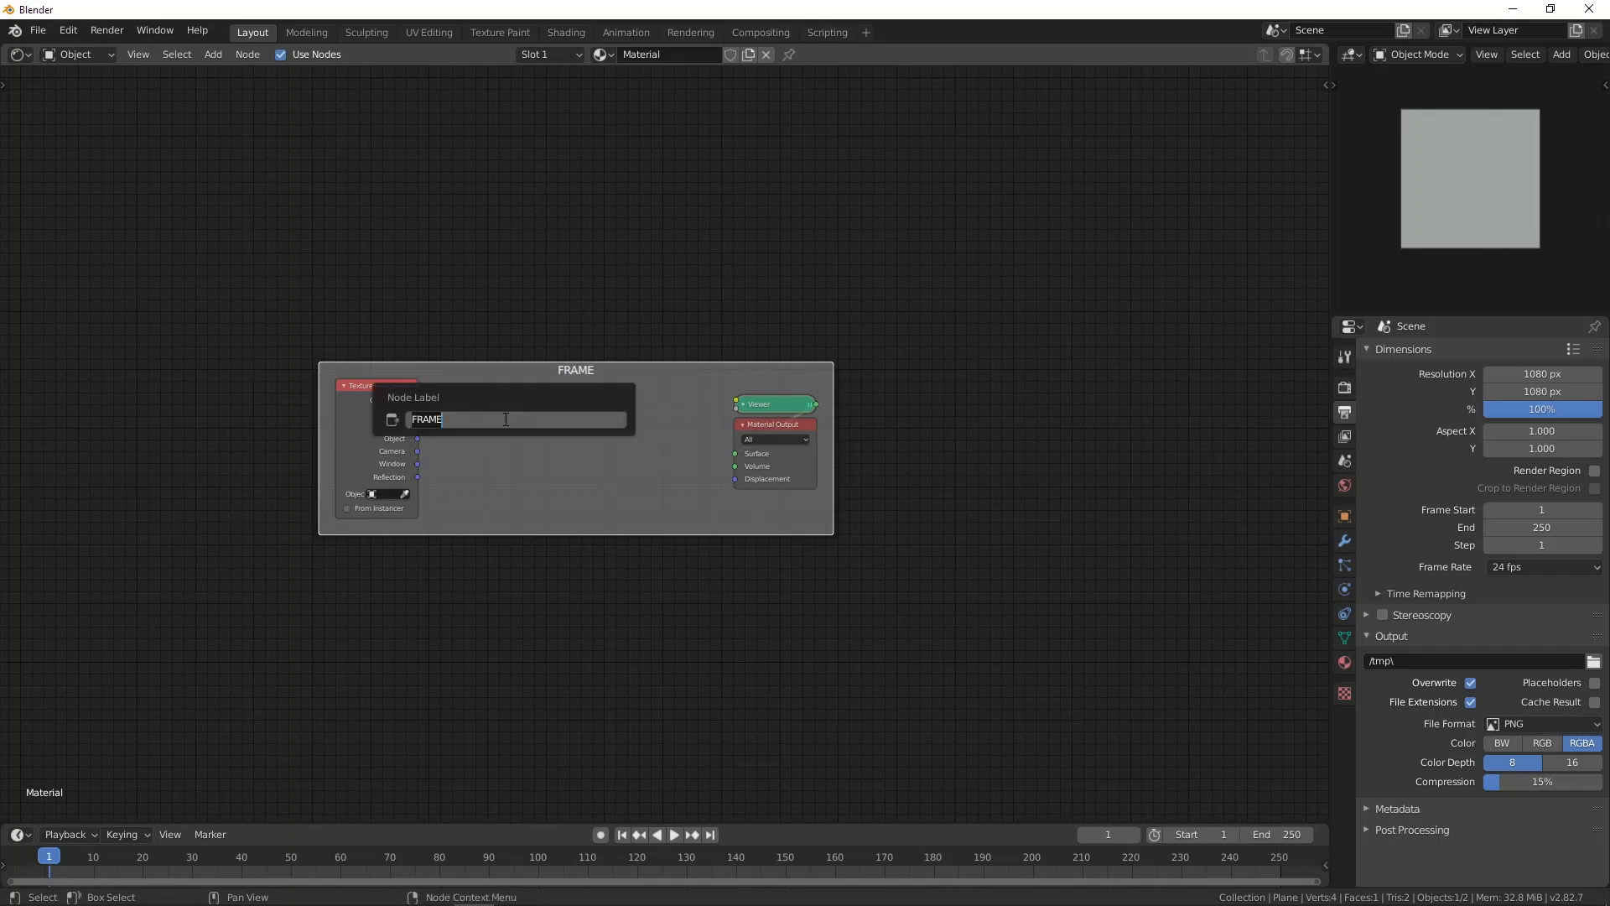
text(GDGQJHD)
key(Return)
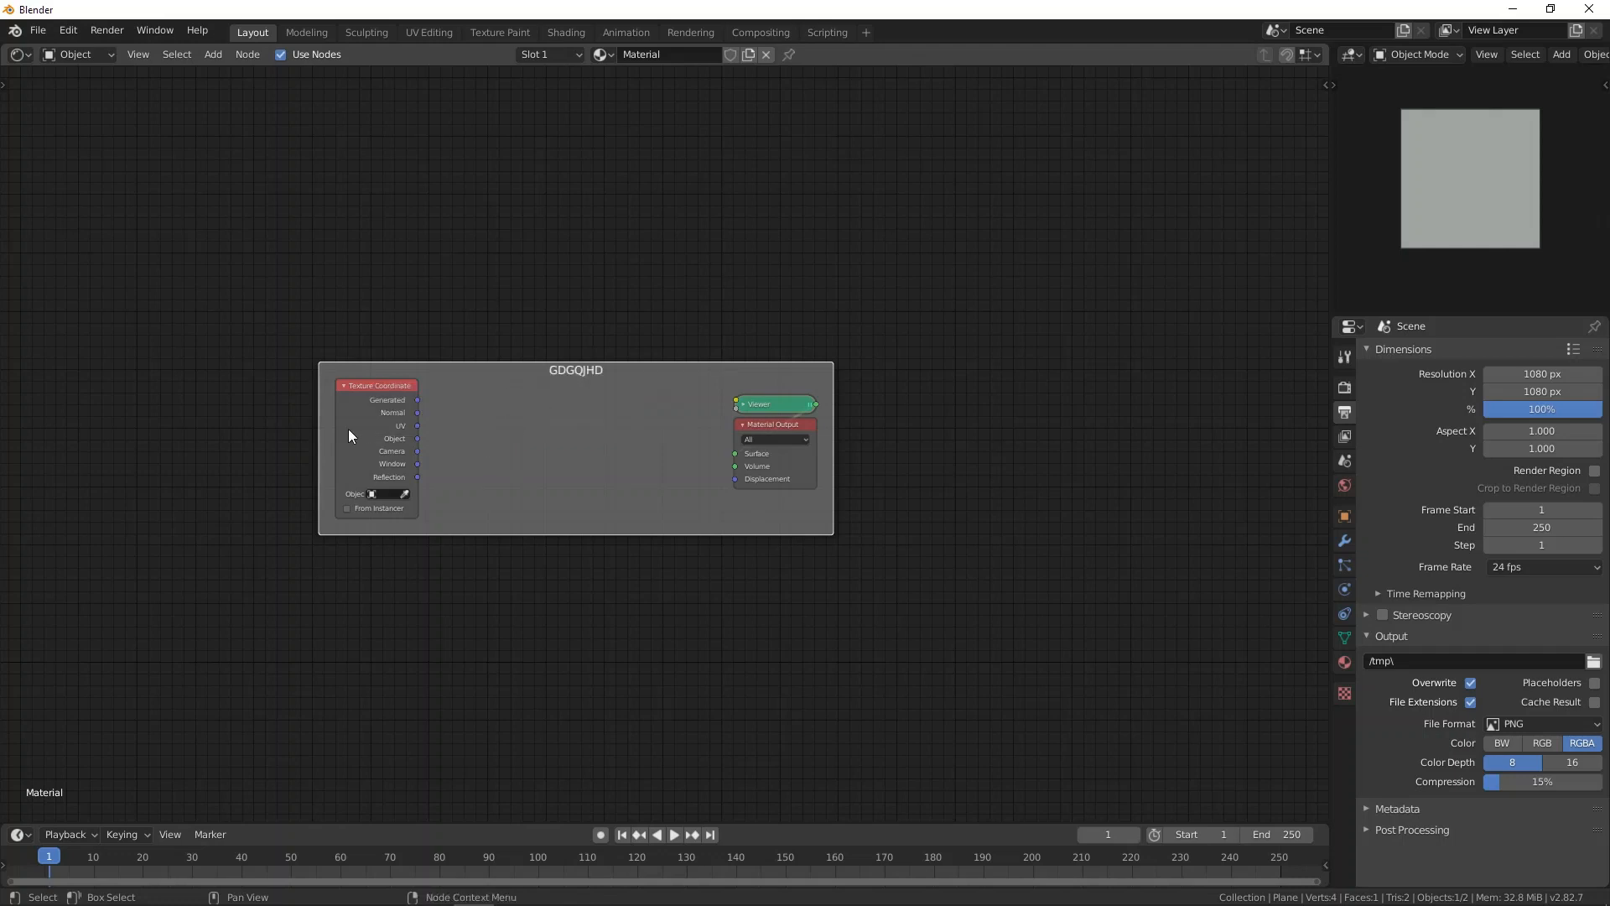
Step: Take the three nodes out of the frame and place them above it
click(372, 414)
shift+click(777, 402)
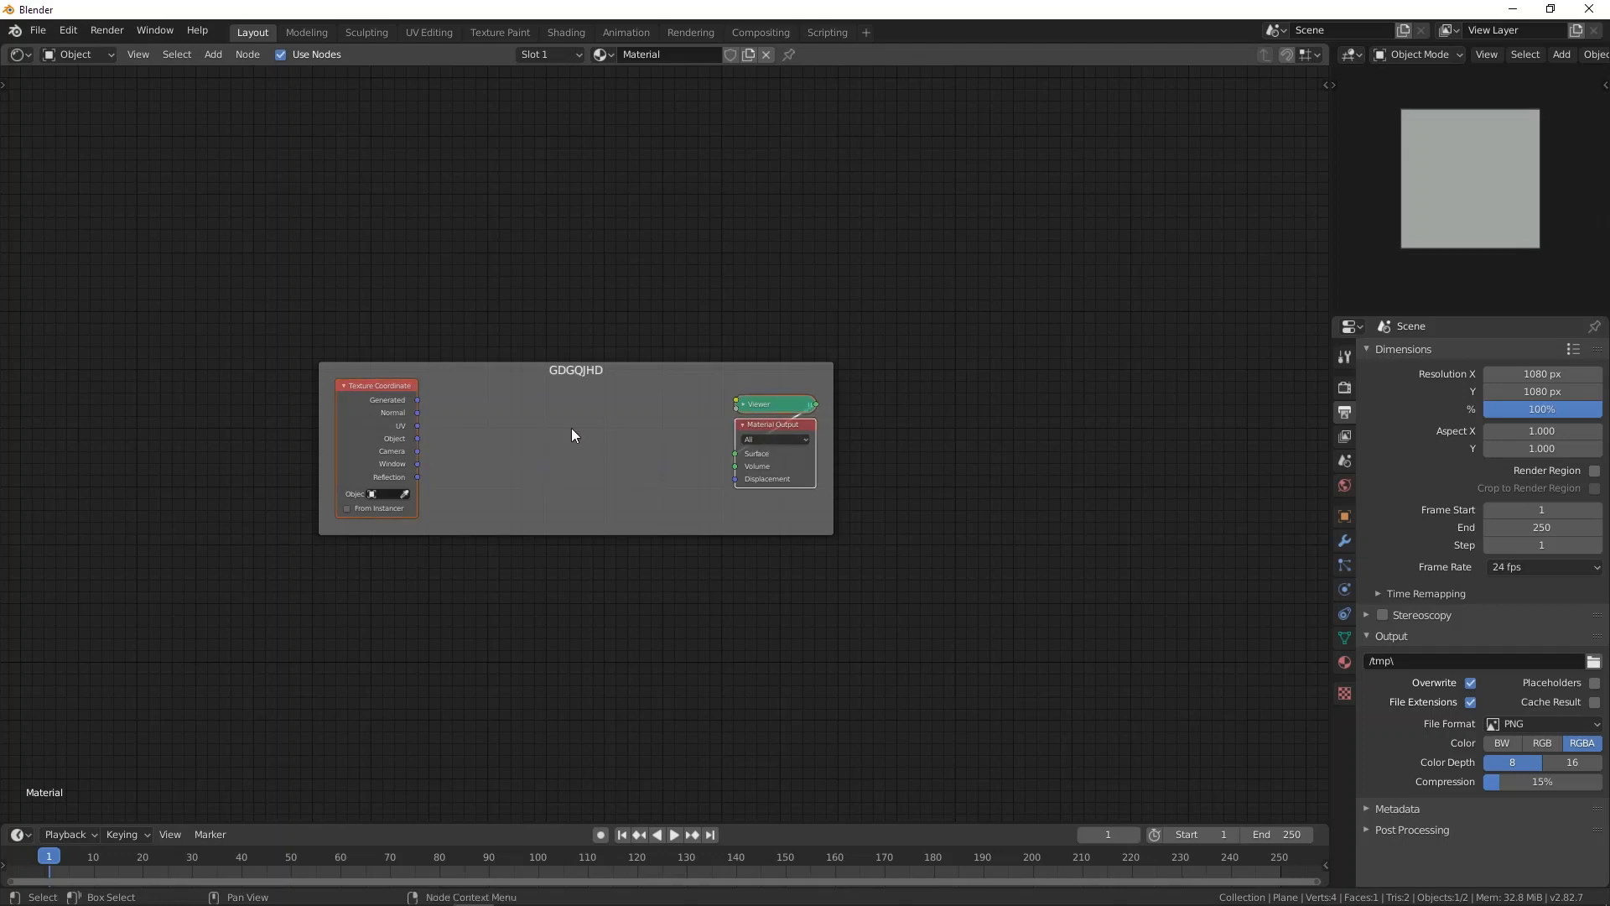
key(g)
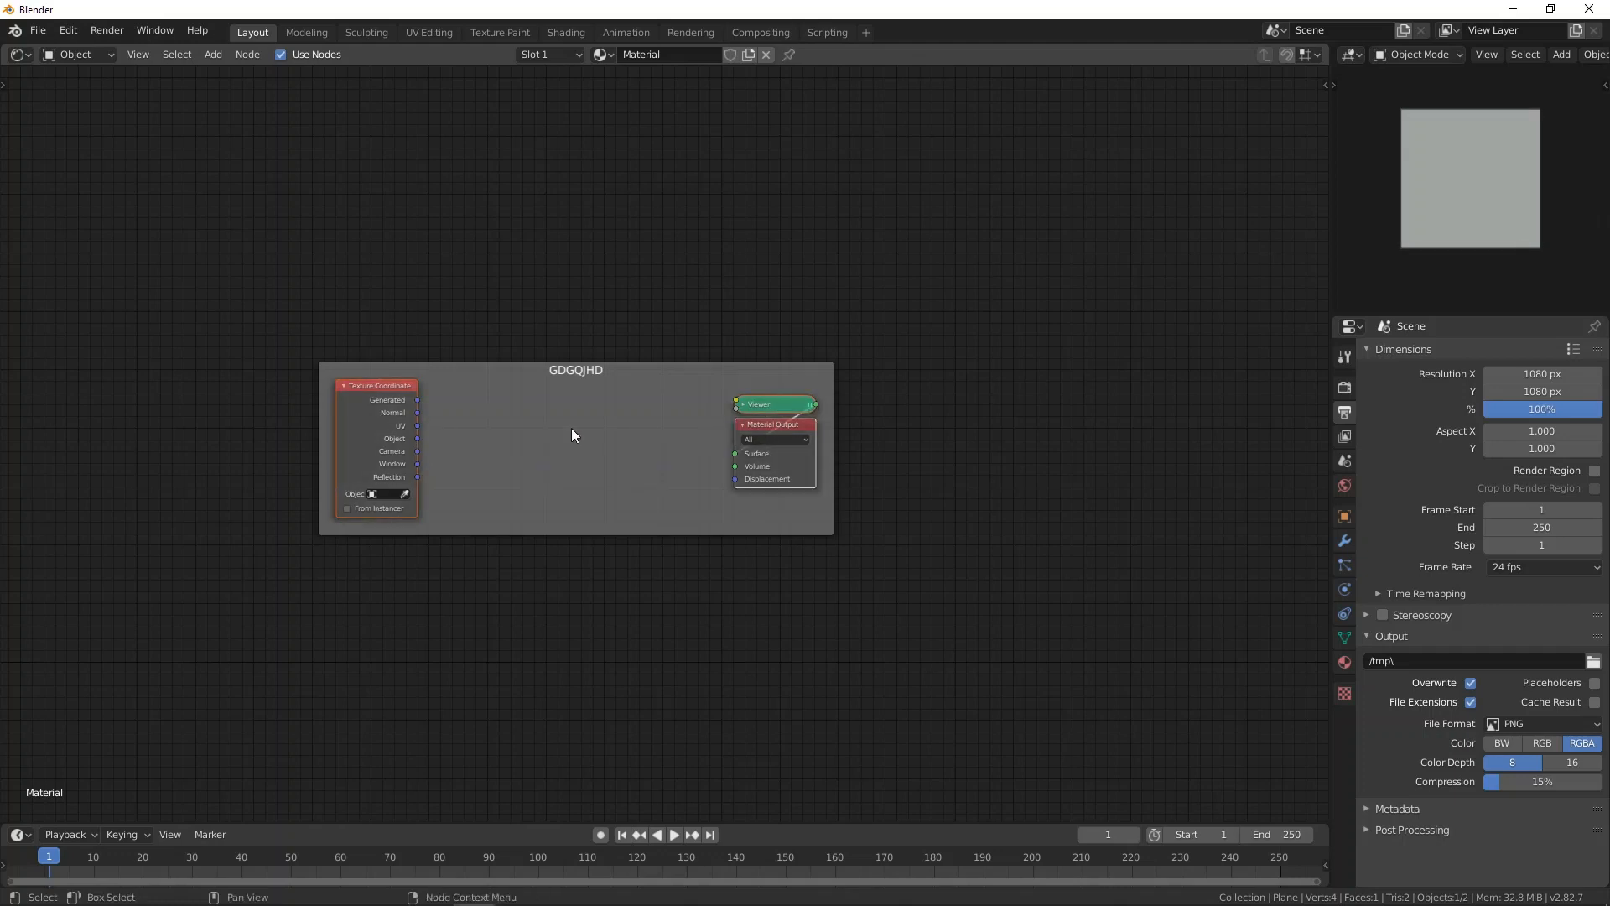
click(563, 222)
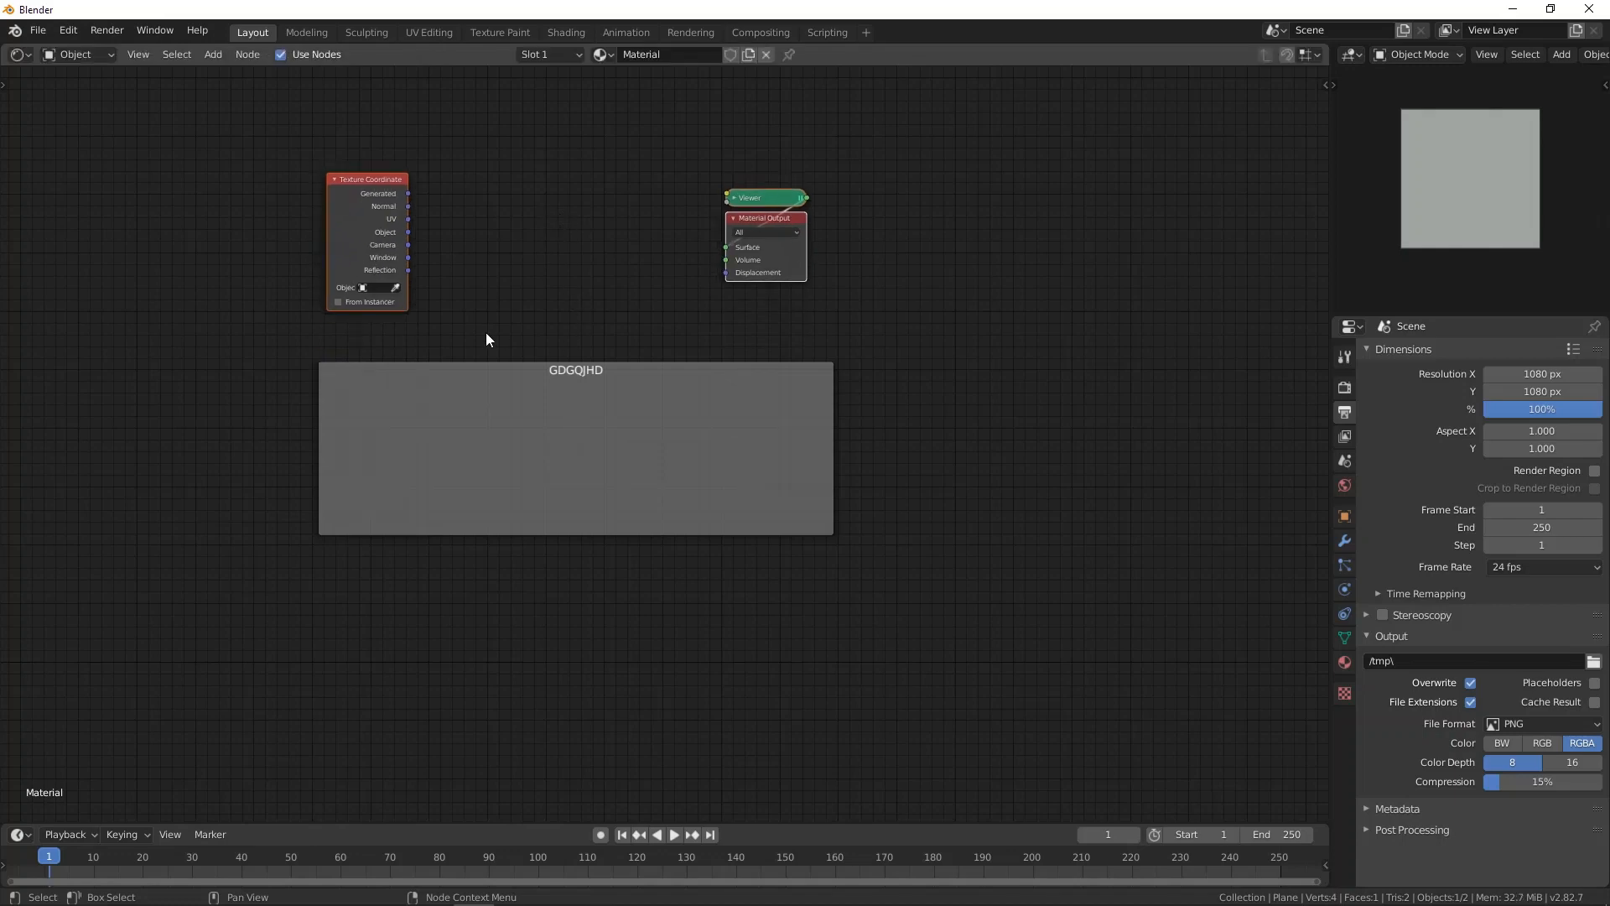
Step: Delete the empty GDGQJHD frame
drag(503, 317, 590, 600)
click(593, 517)
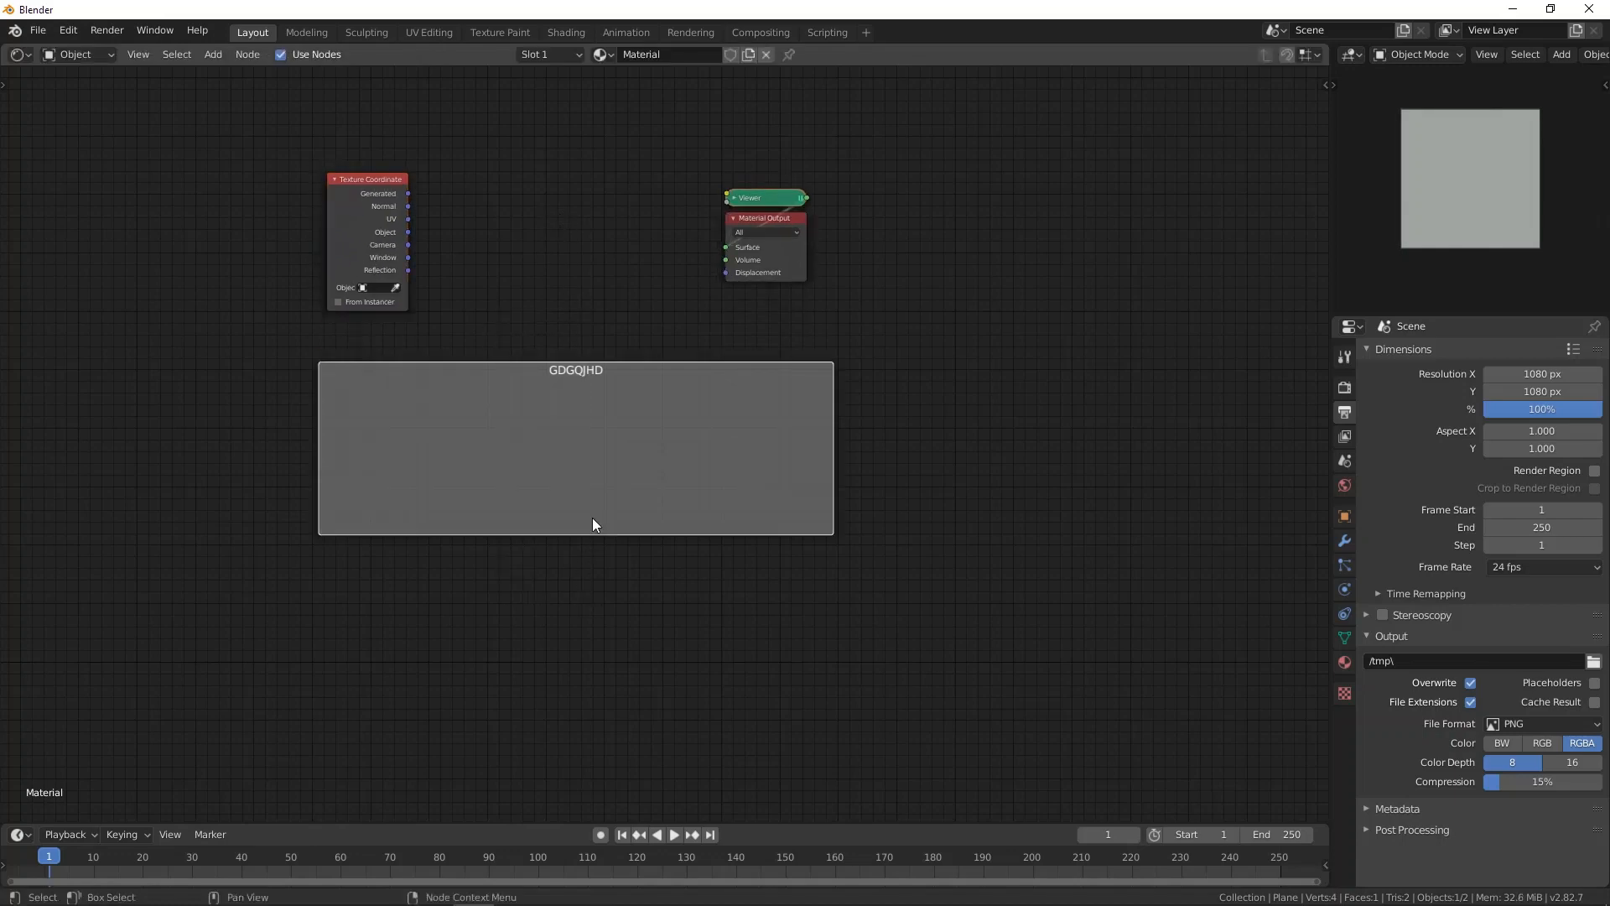
key(x)
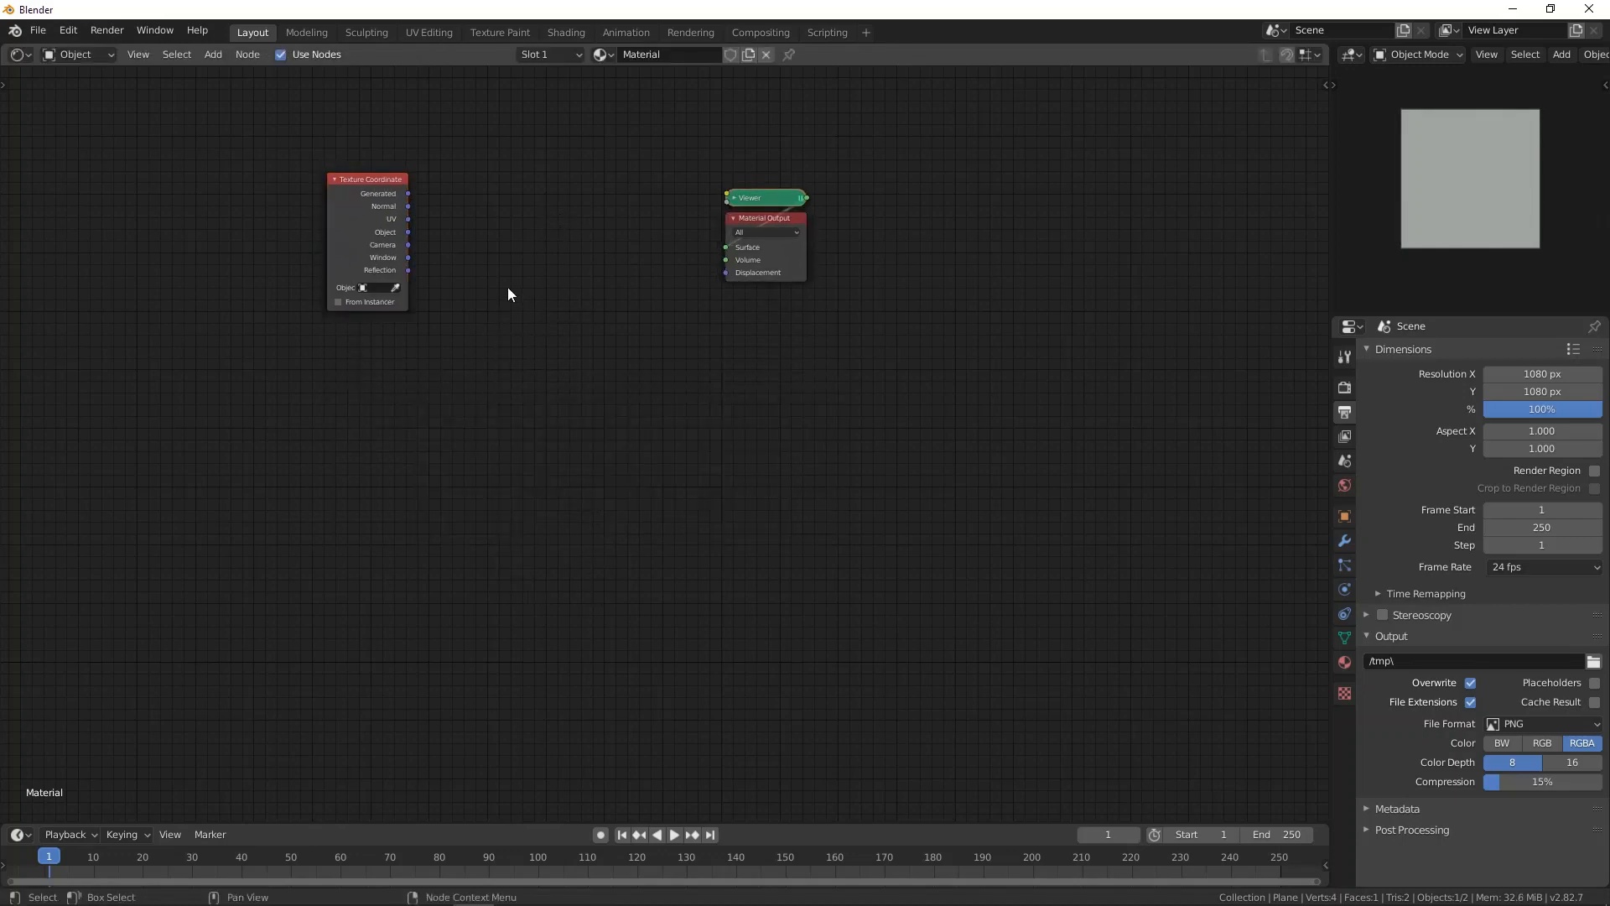
Step: Move all three nodes back down, and shift Texture Coordinate and Viewer together to the left, clear of Material Output
drag(317, 135, 793, 424)
key(g)
click(613, 529)
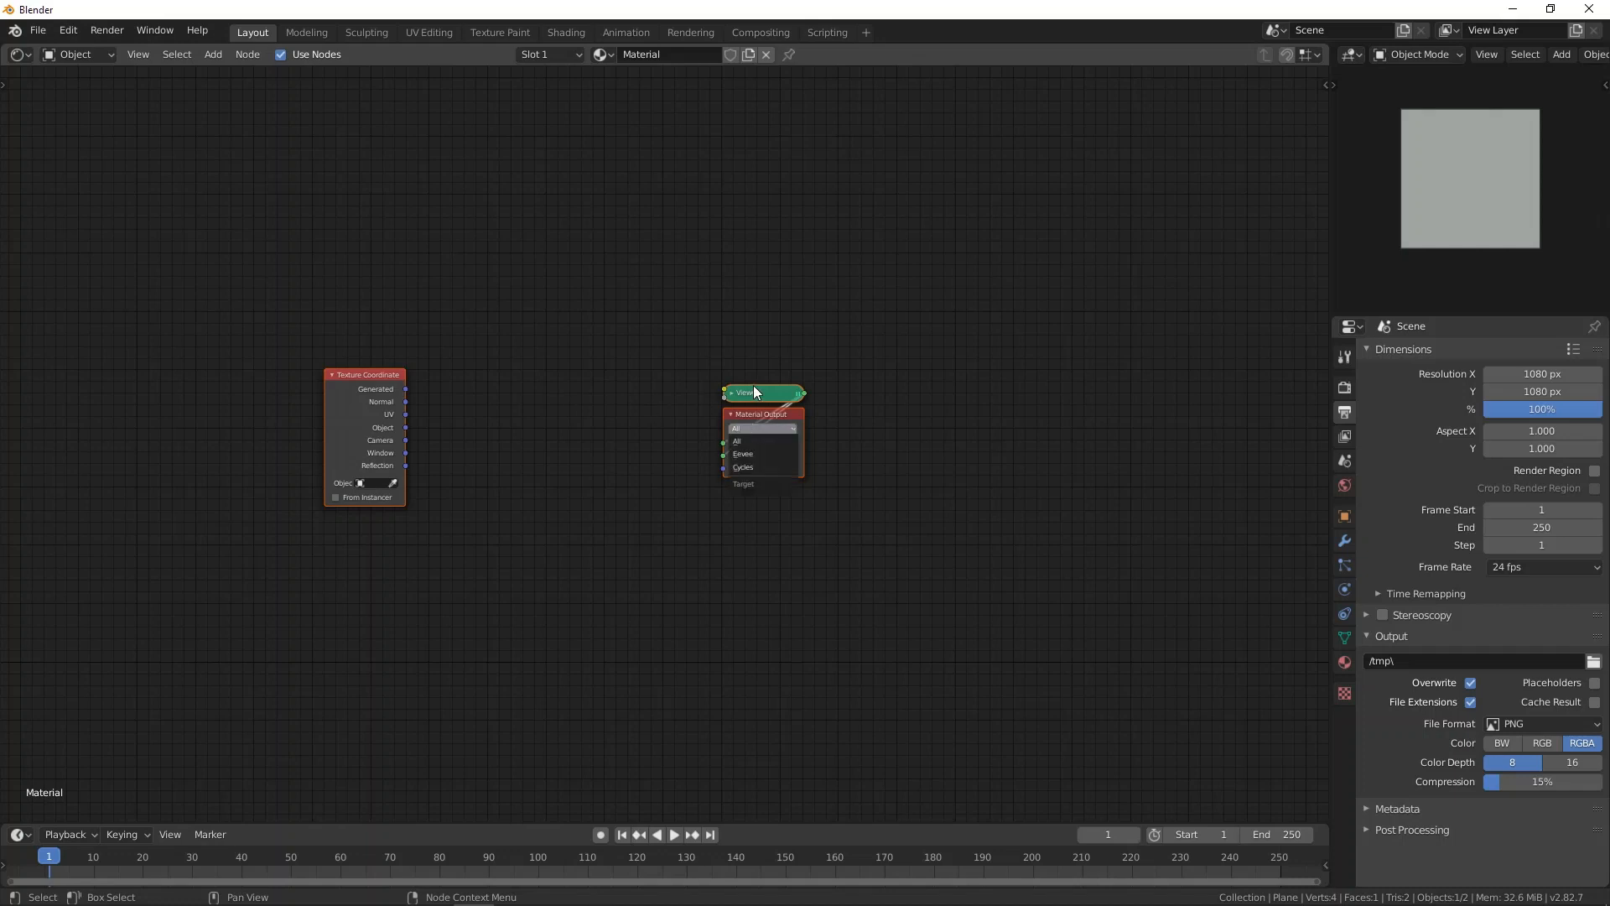
click(372, 391)
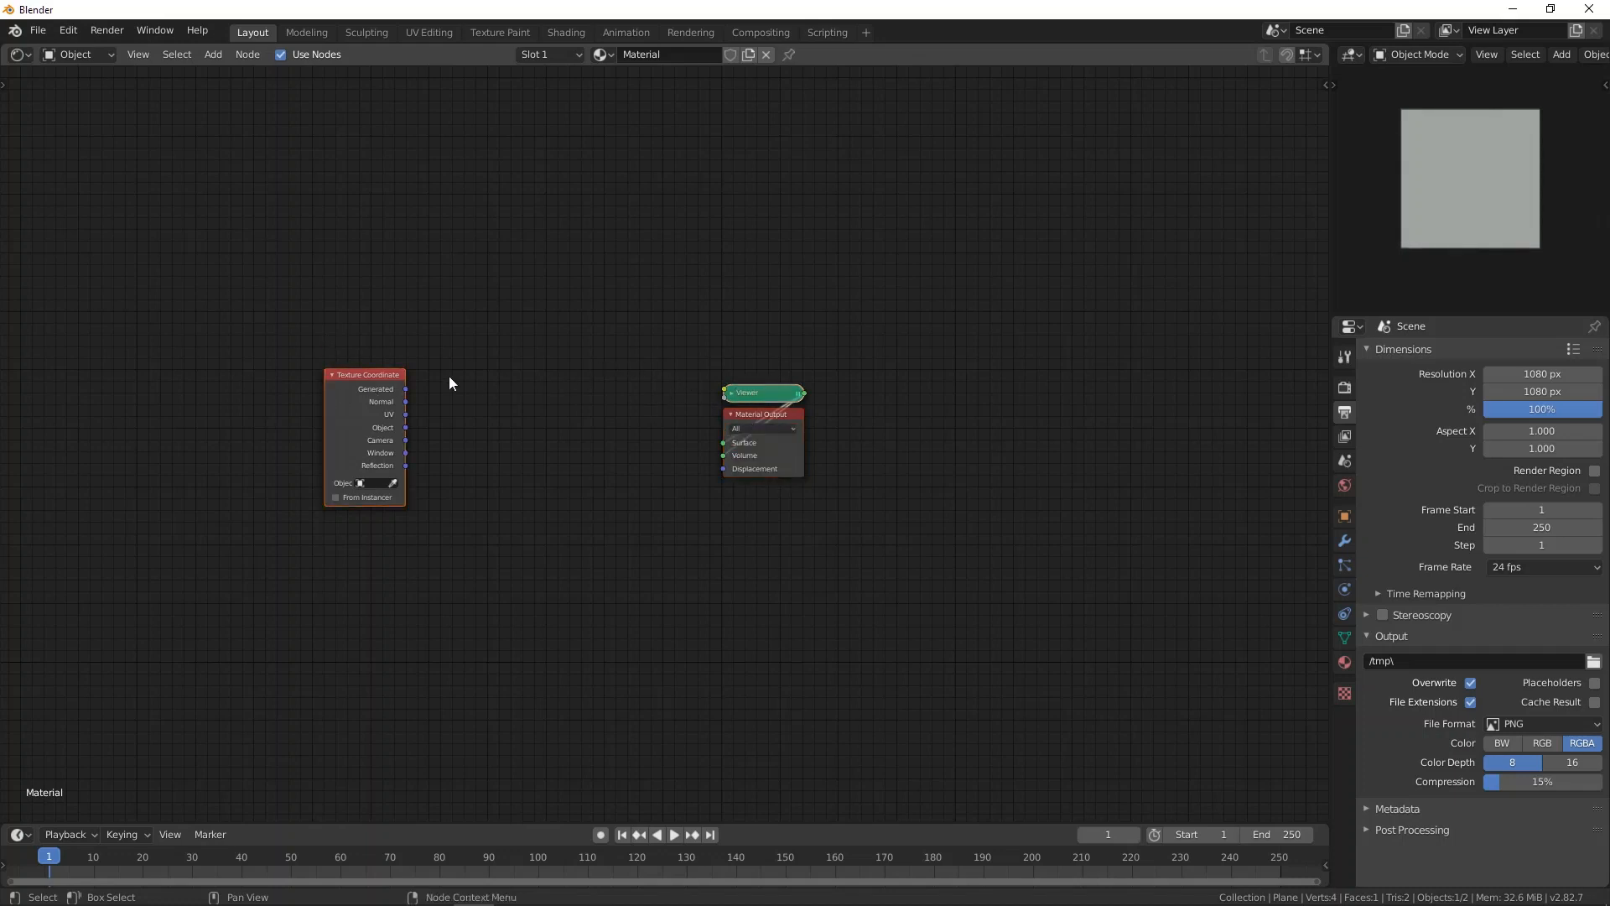
drag(763, 387, 645, 387)
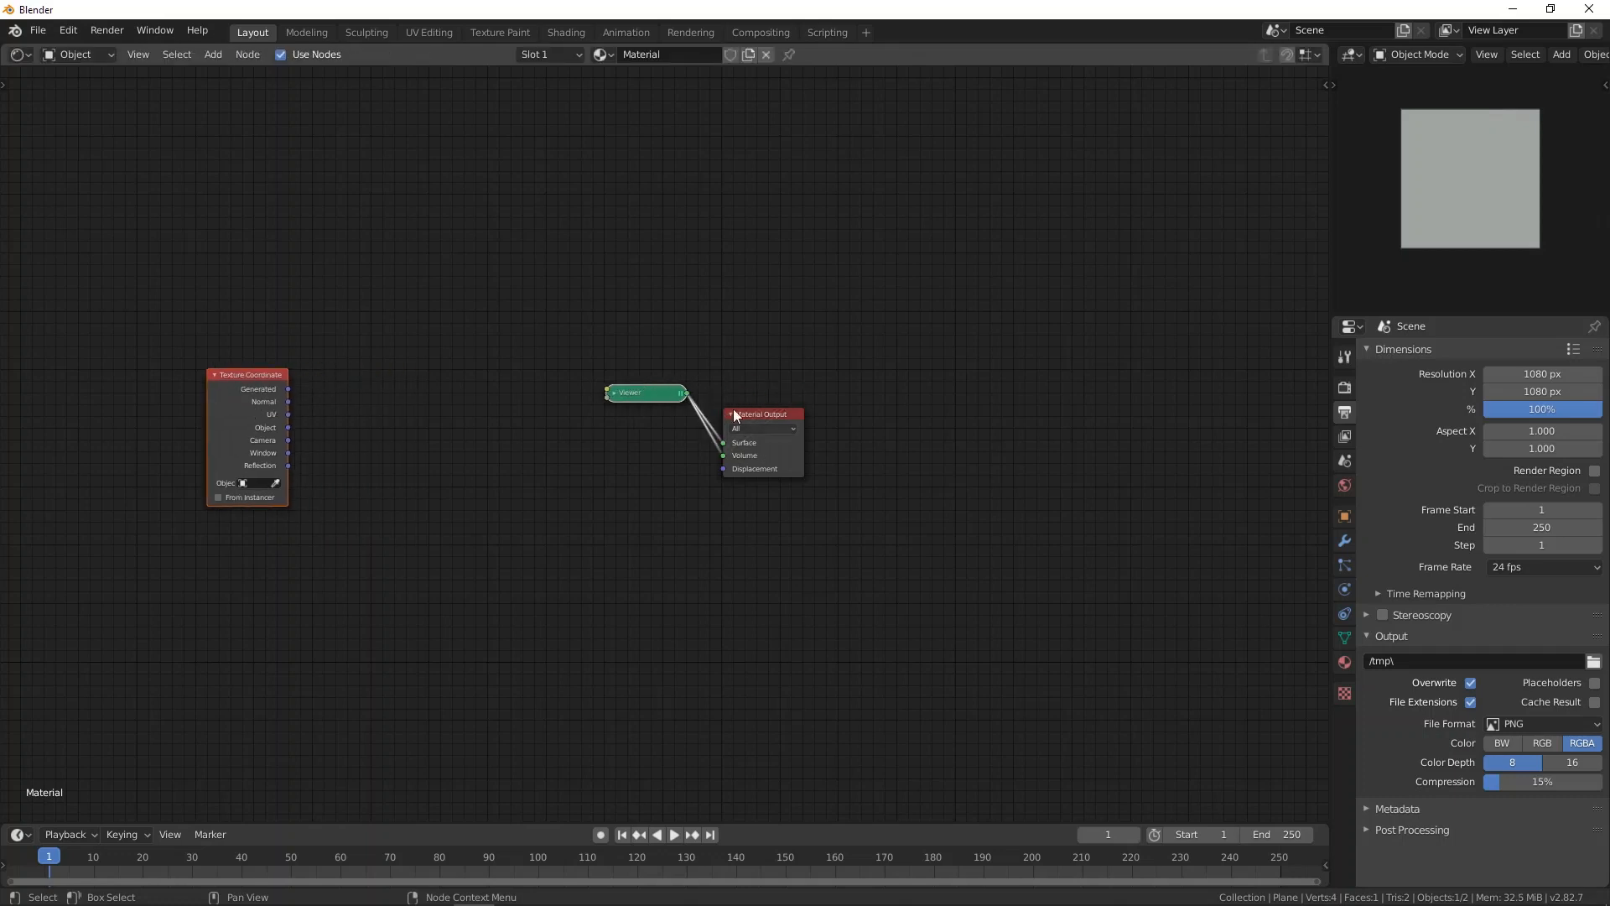
Step: Cut the links between Viewer and Material Output, and lazy-connect Texture Coordinate's Generated output to the Viewer node
ctrl+right_drag(709, 378, 703, 415)
ctrl+right_drag(704, 413, 702, 438)
ctrl+right_drag(470, 309, 485, 509)
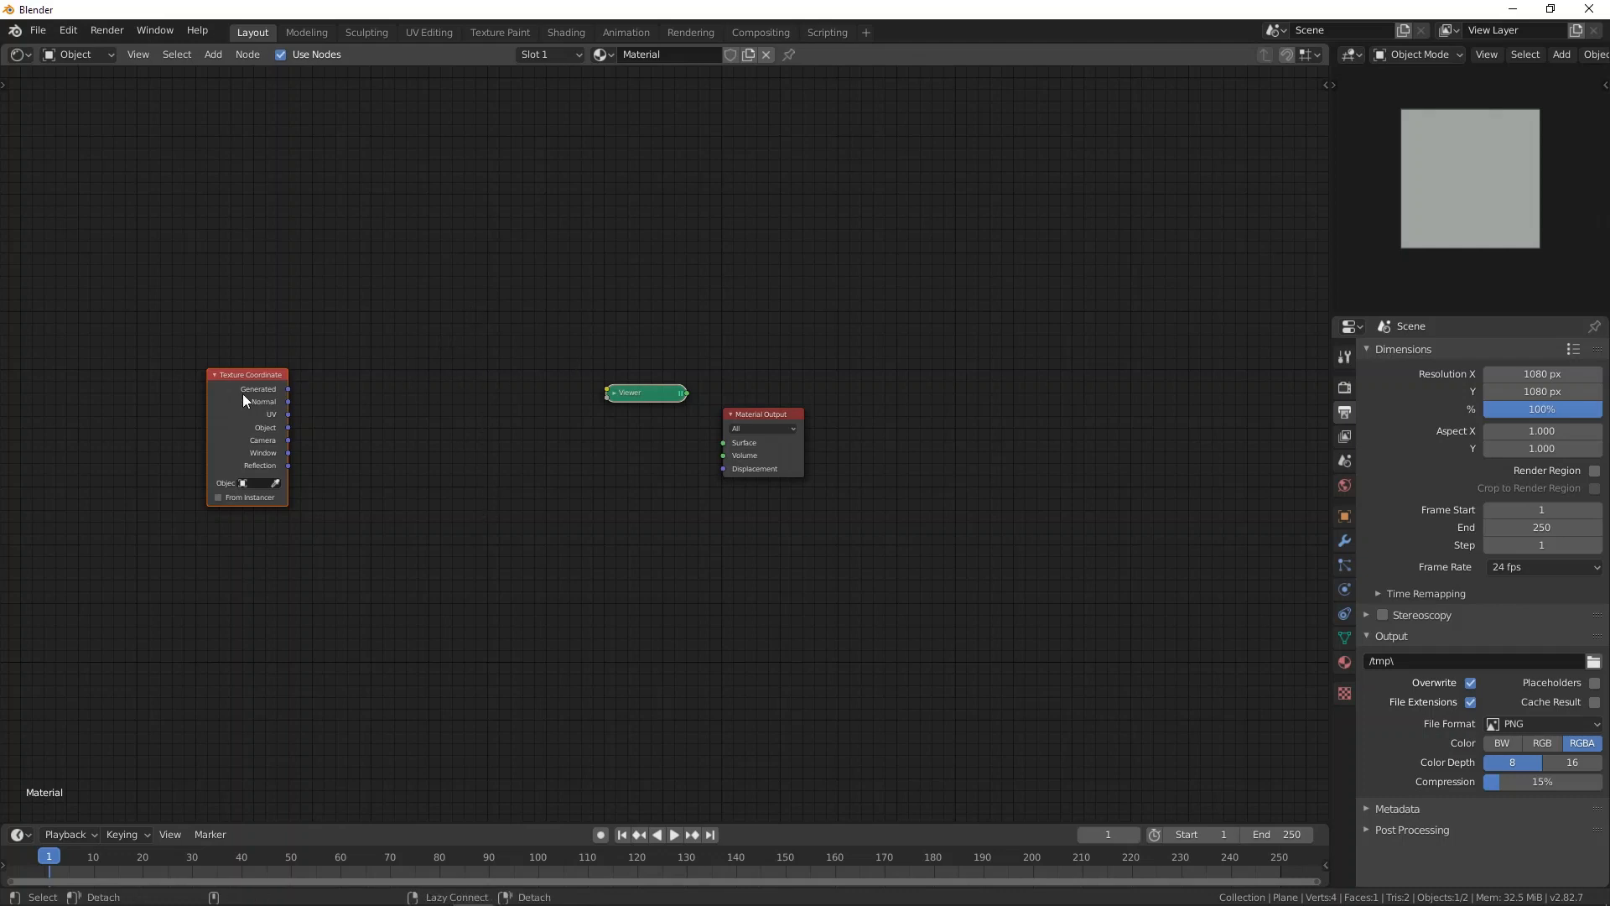
alt+right_drag(243, 394, 648, 394)
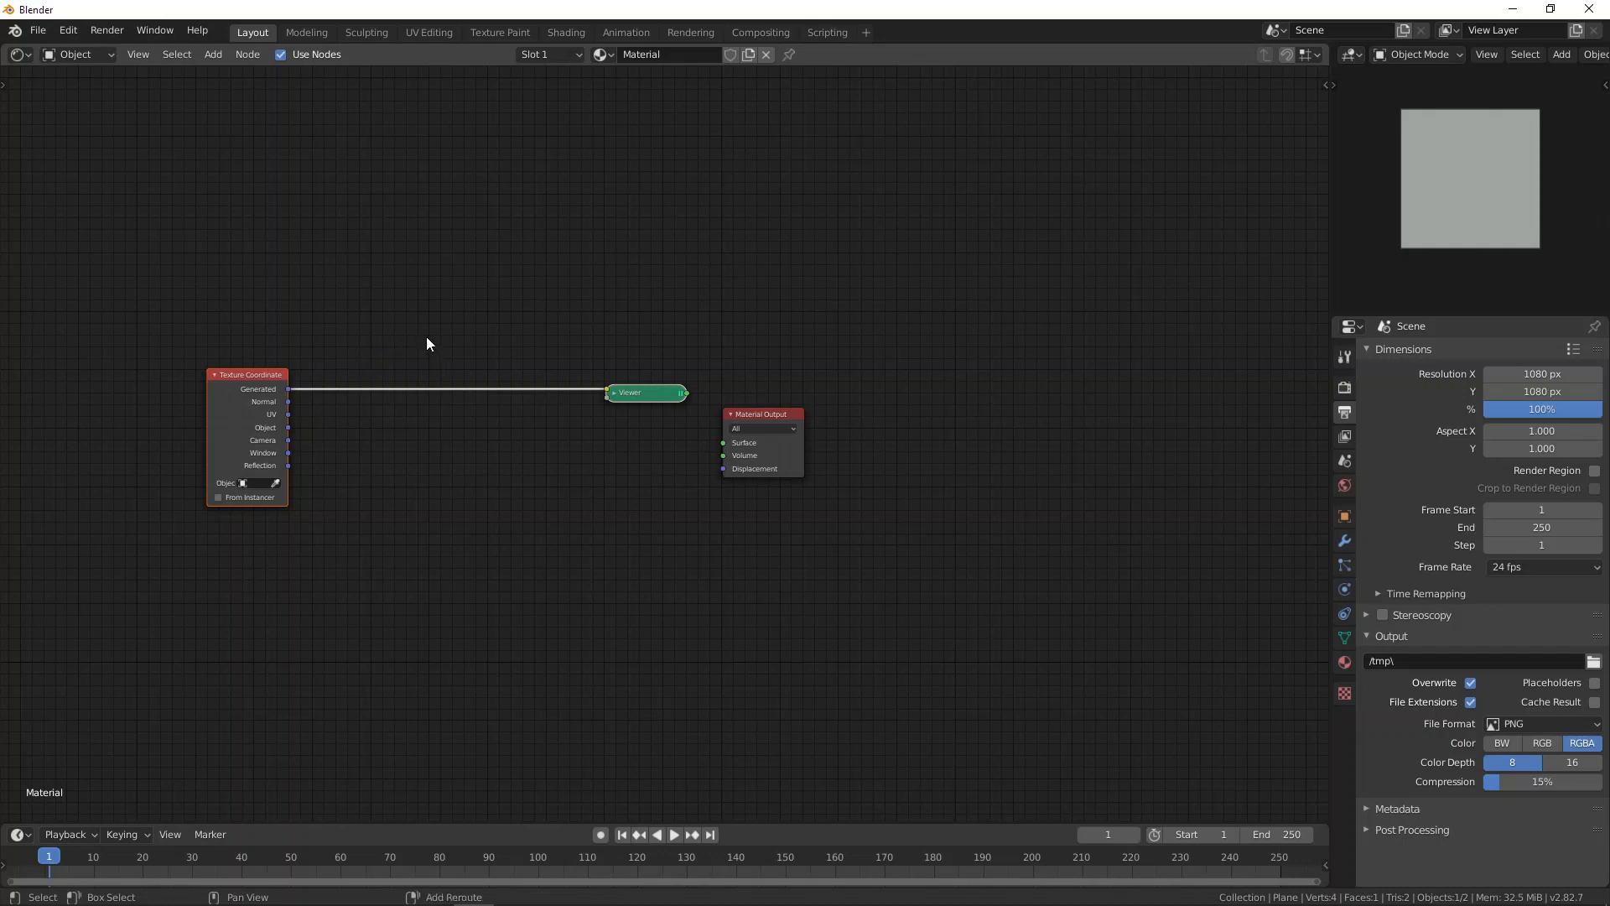
Step: Insert a reroute point on the link between Texture Coordinate and Viewer, and move it slightly up
shift+right_drag(426, 339, 430, 446)
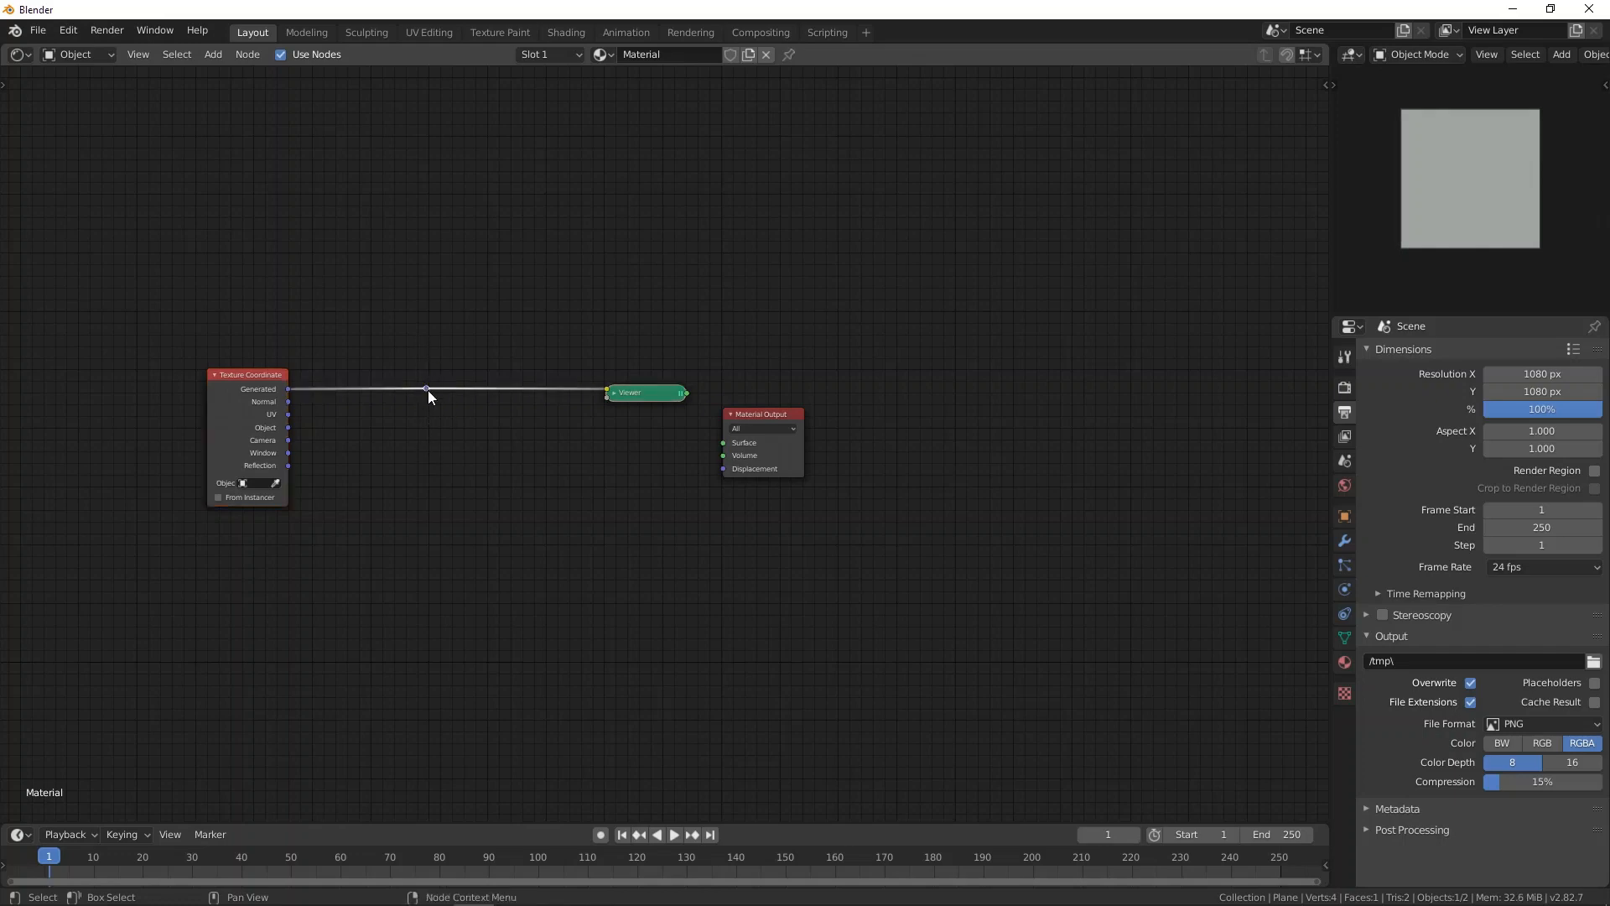
drag(427, 389, 614, 401)
key(g)
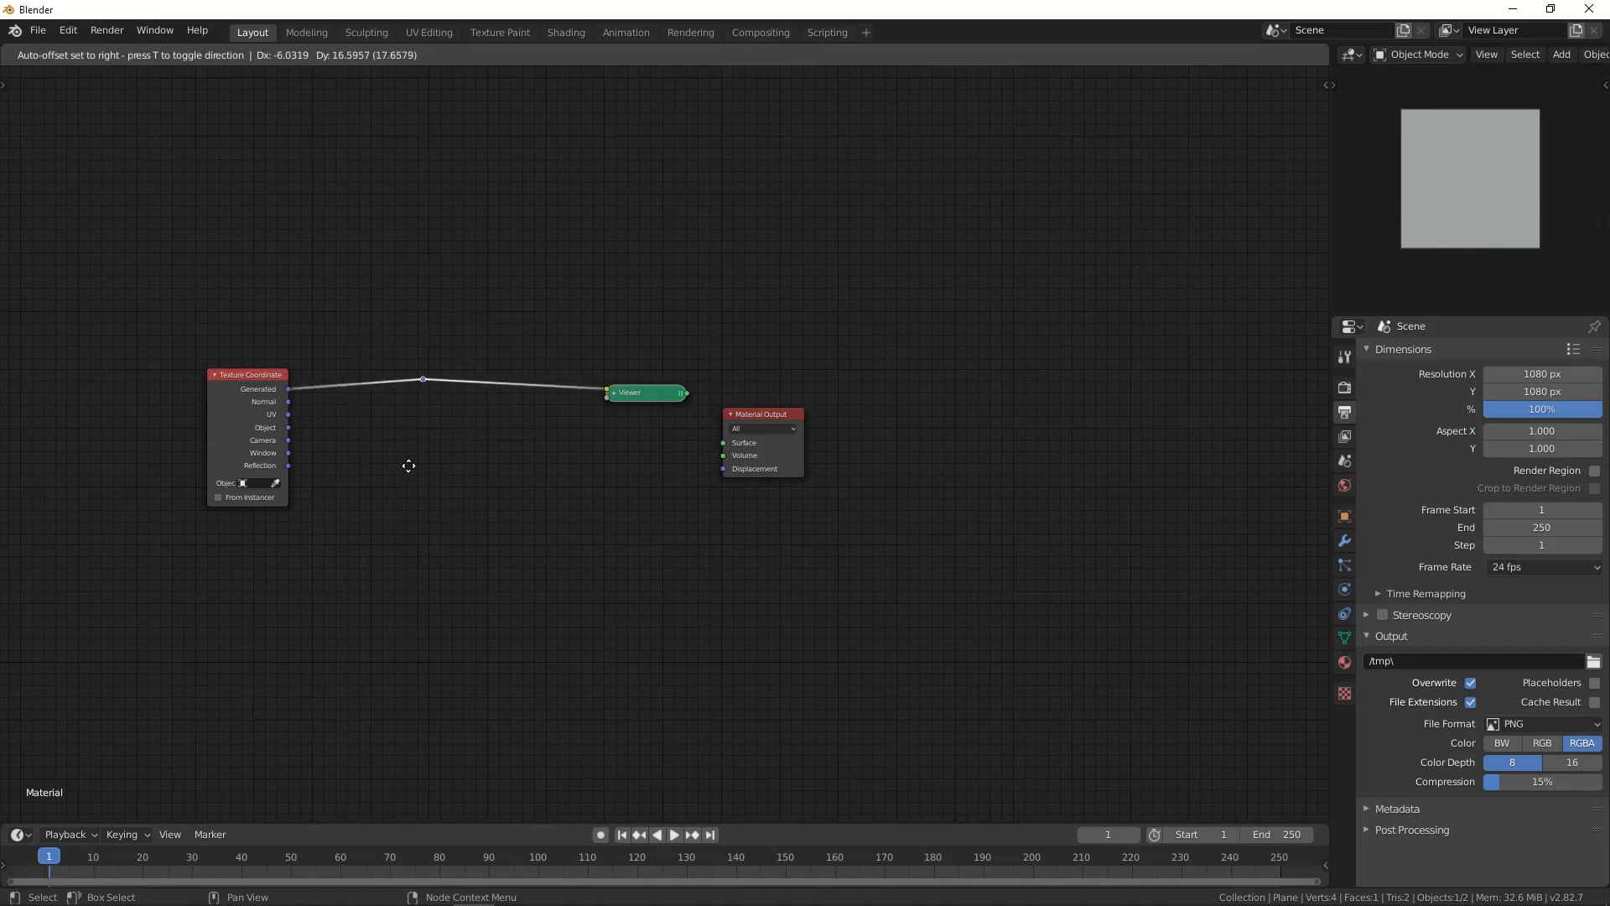
click(408, 457)
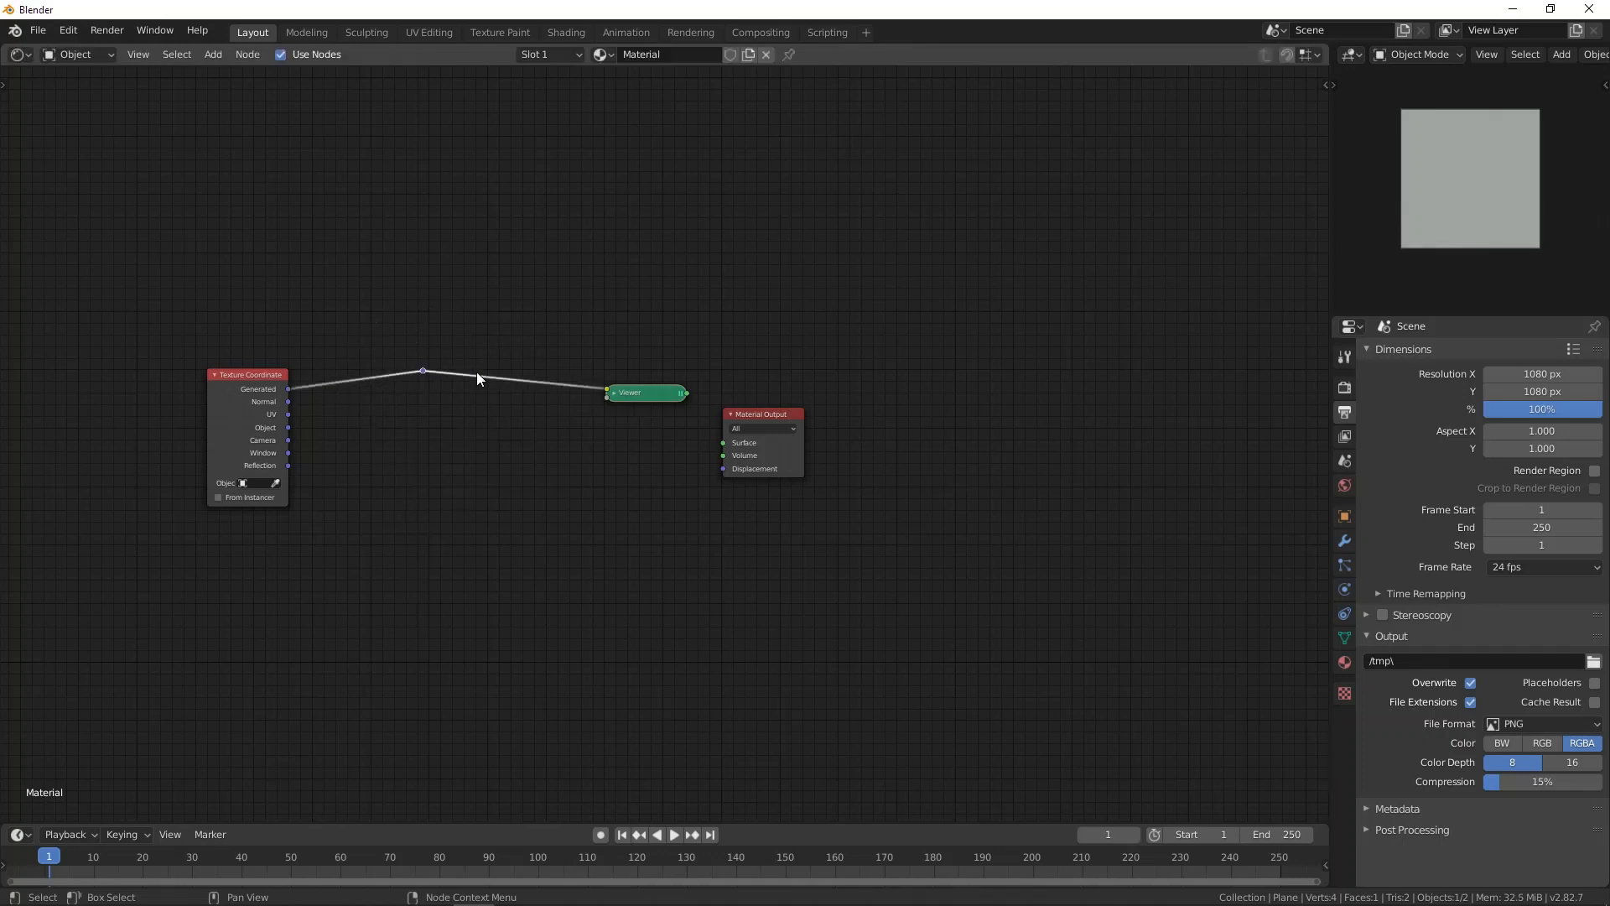
Step: Delete the reroute point and move the Viewer node to just above Material Output
key(x)
drag(640, 394, 746, 377)
Step: Combine the Viewer and Material Output nodes into a node group, and return to the main node tree
drag(707, 307, 820, 513)
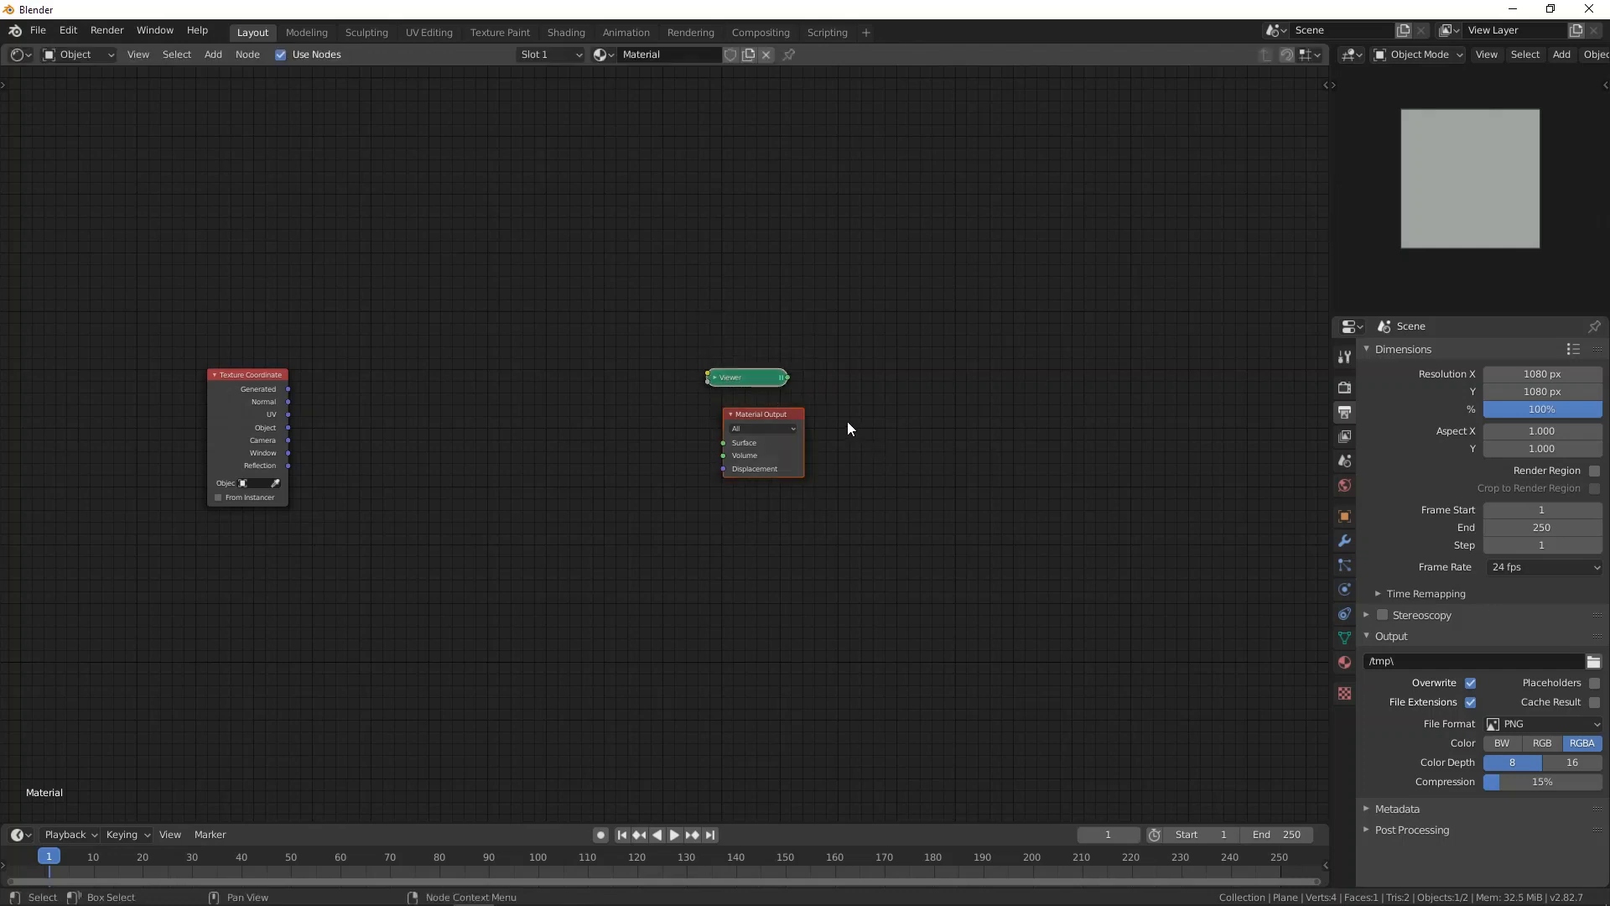
key(ctrl+g)
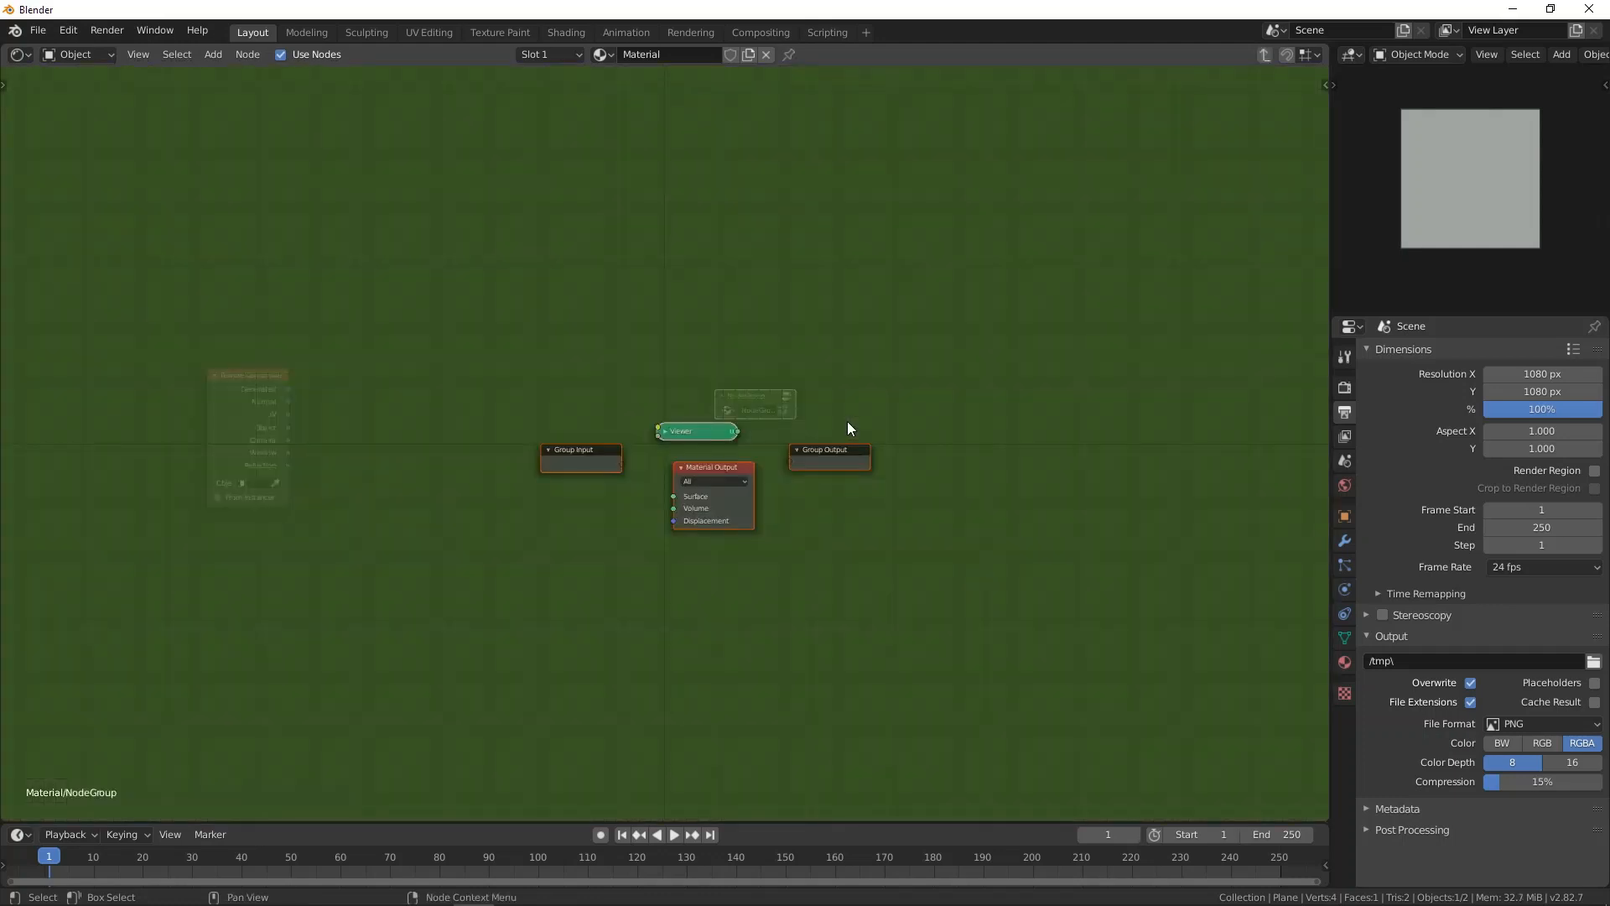
scroll(696, 478, up, 3)
scroll(693, 480, down, 2)
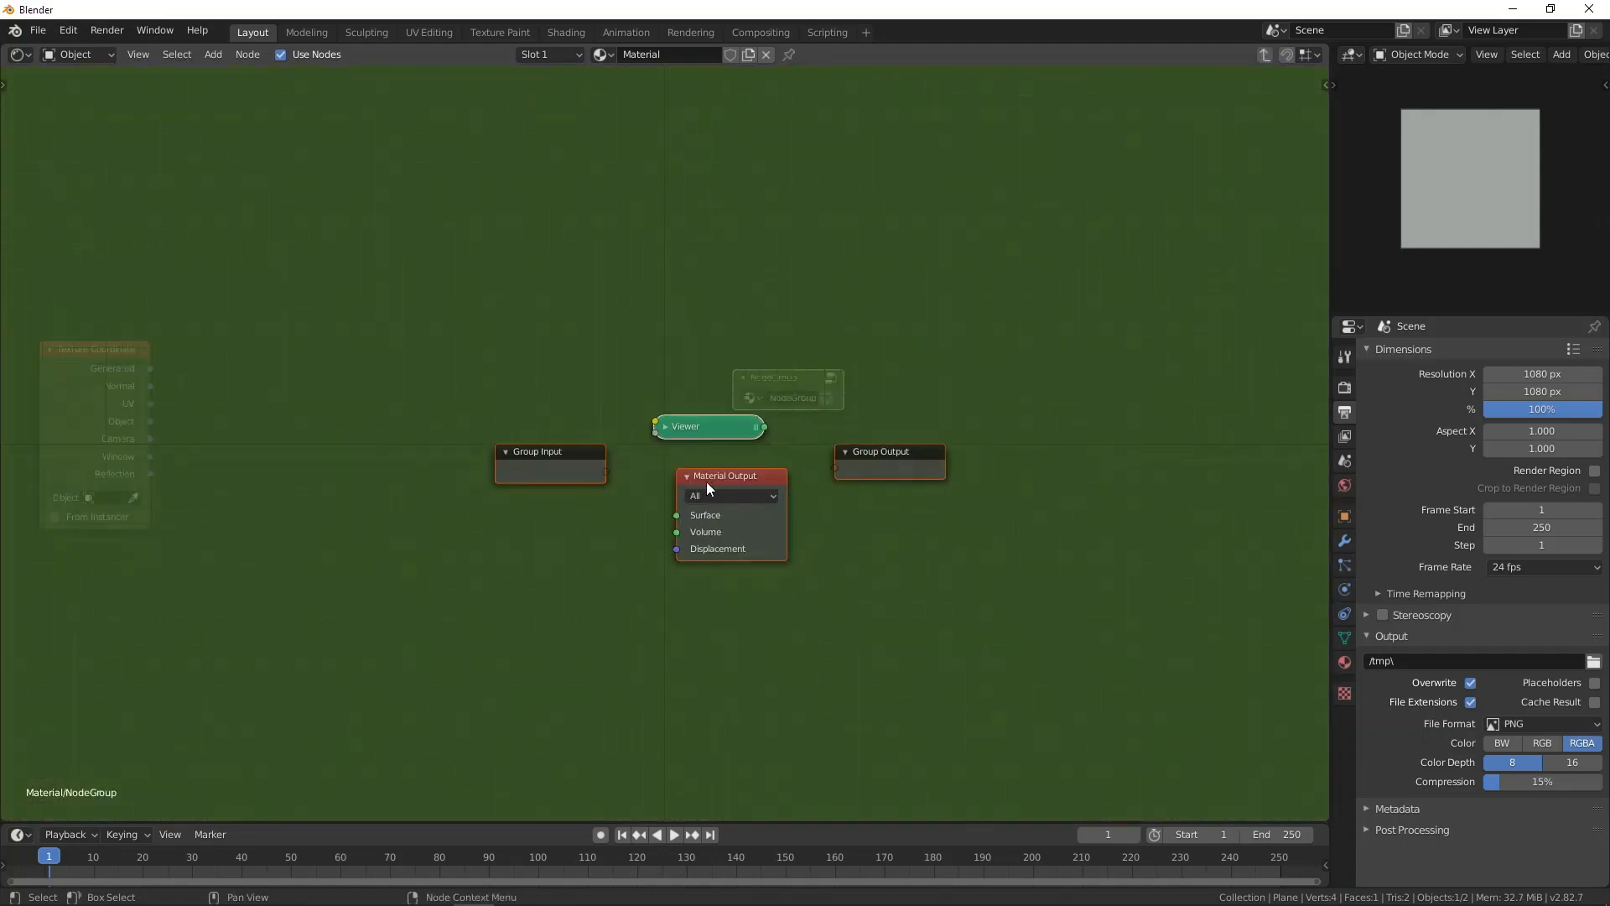
key(Tab)
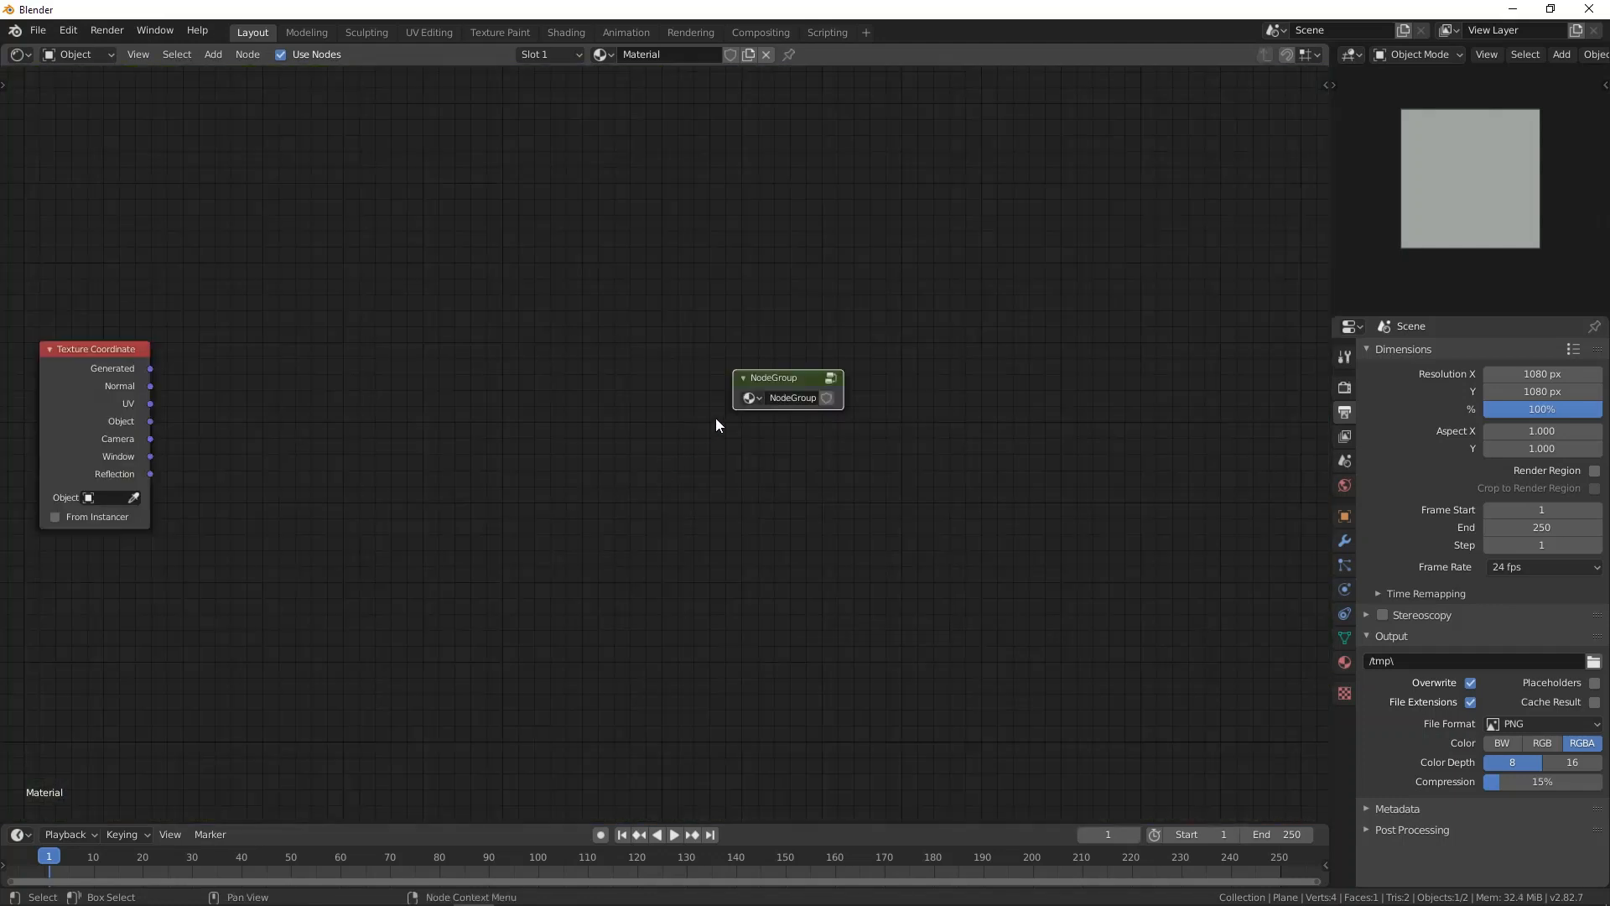
Step: Enter and leave the node group several times to examine its contents, ending in the main node tree
key(Tab)
key(Tab)
key(Tab)
key(Tab)
key(Tab)
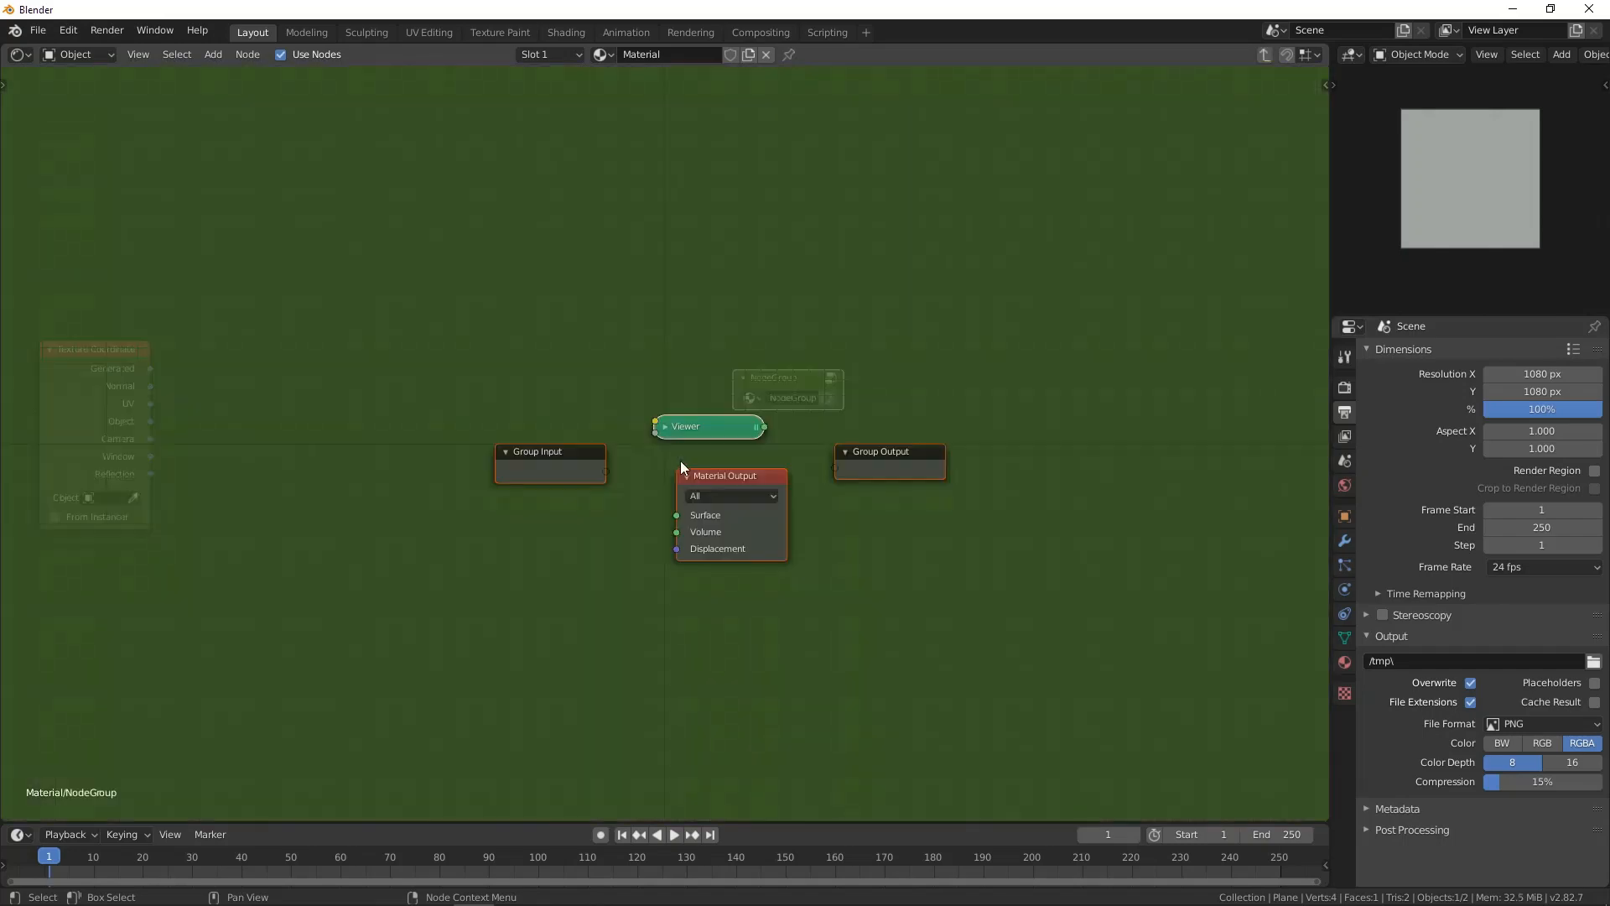
key(Tab)
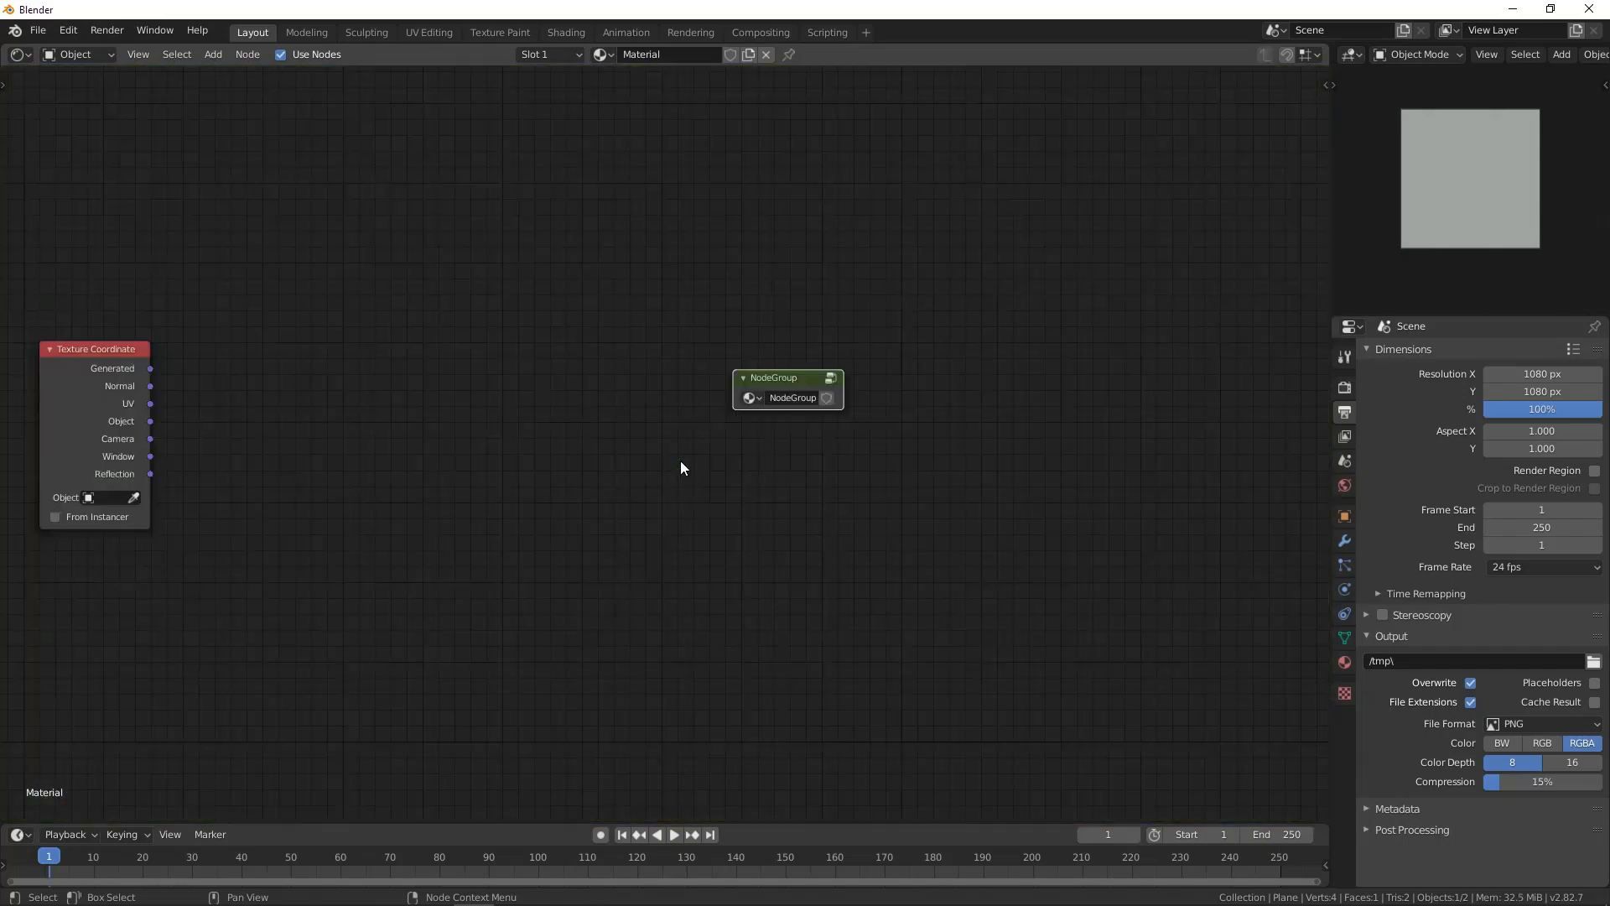
key(Tab)
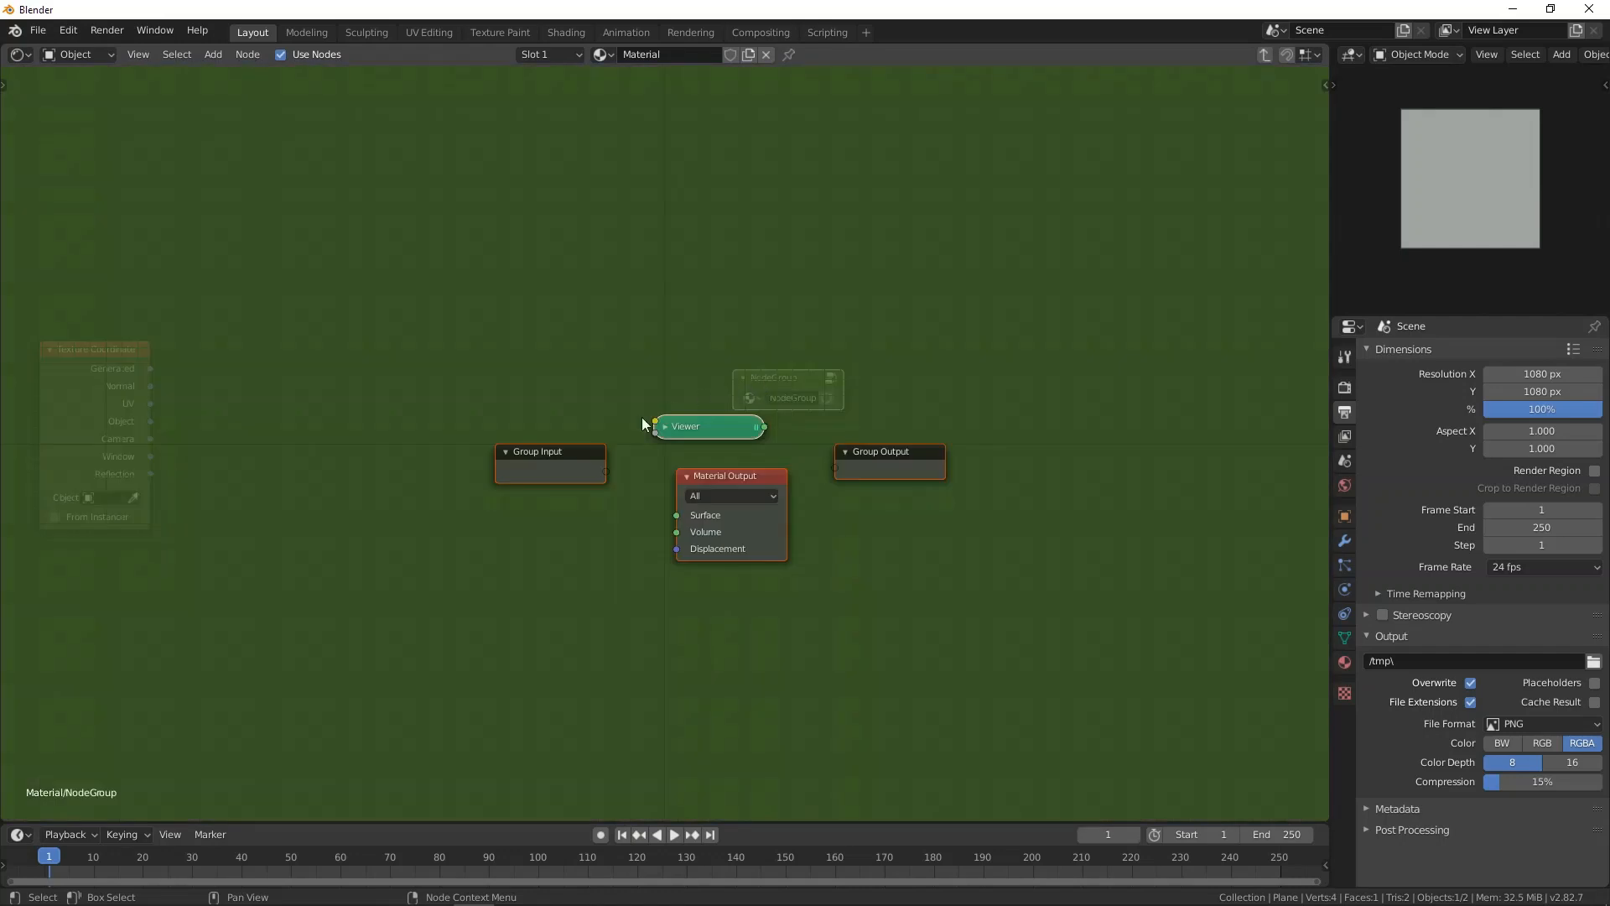
key(Tab)
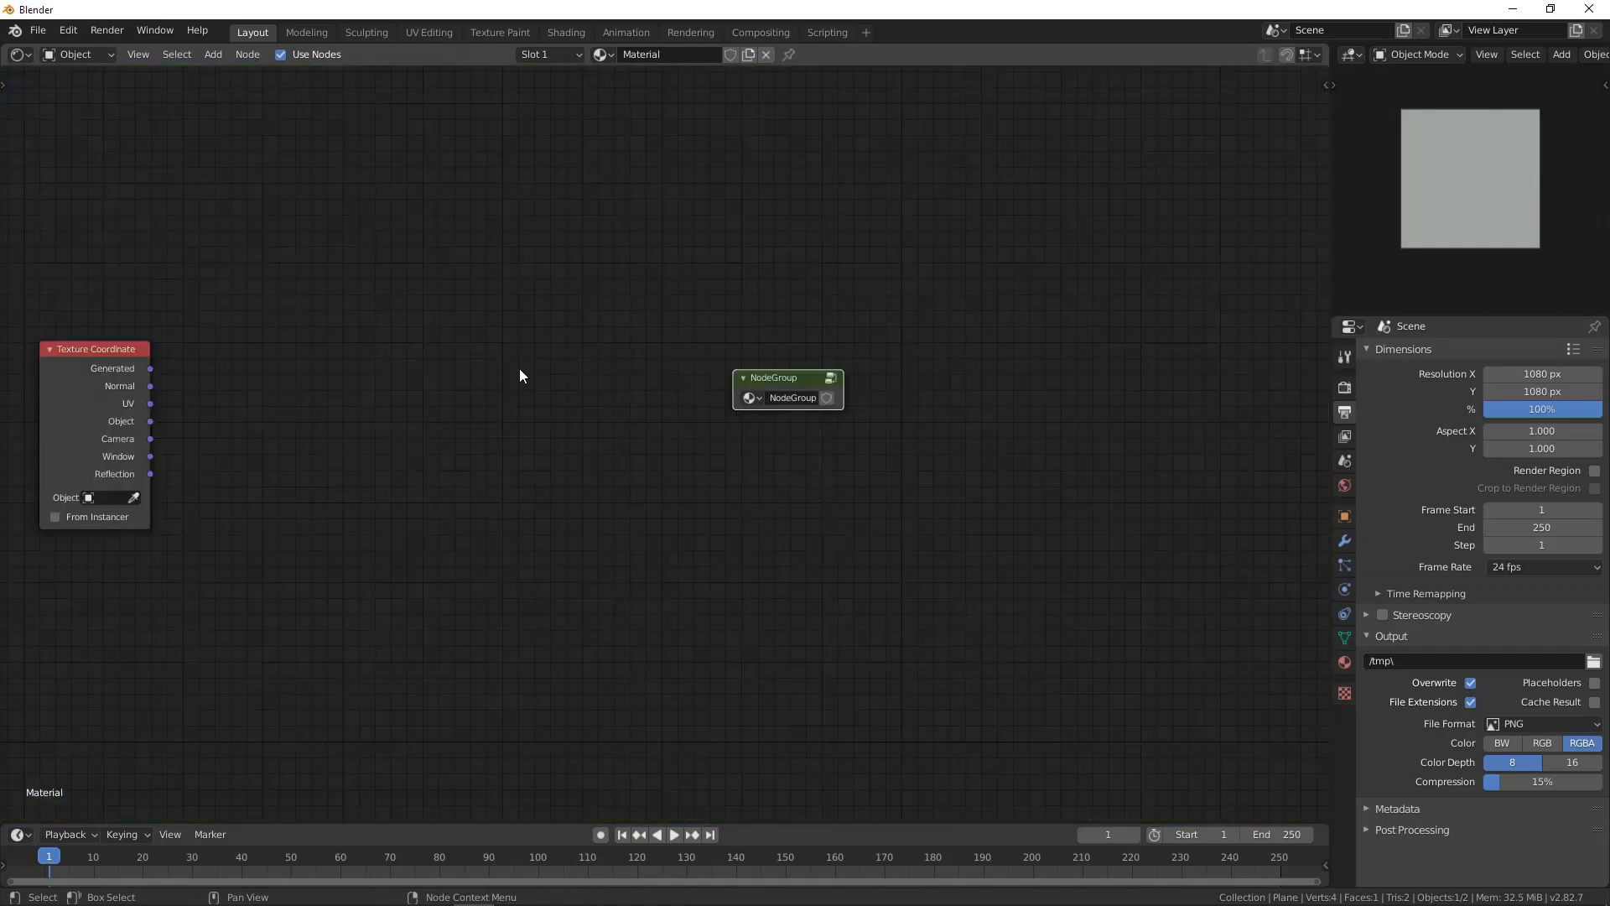
Step: Ungroup the node group, and move the Viewer and Material Output nodes together slightly left and up
scroll(425, 382, down, 2)
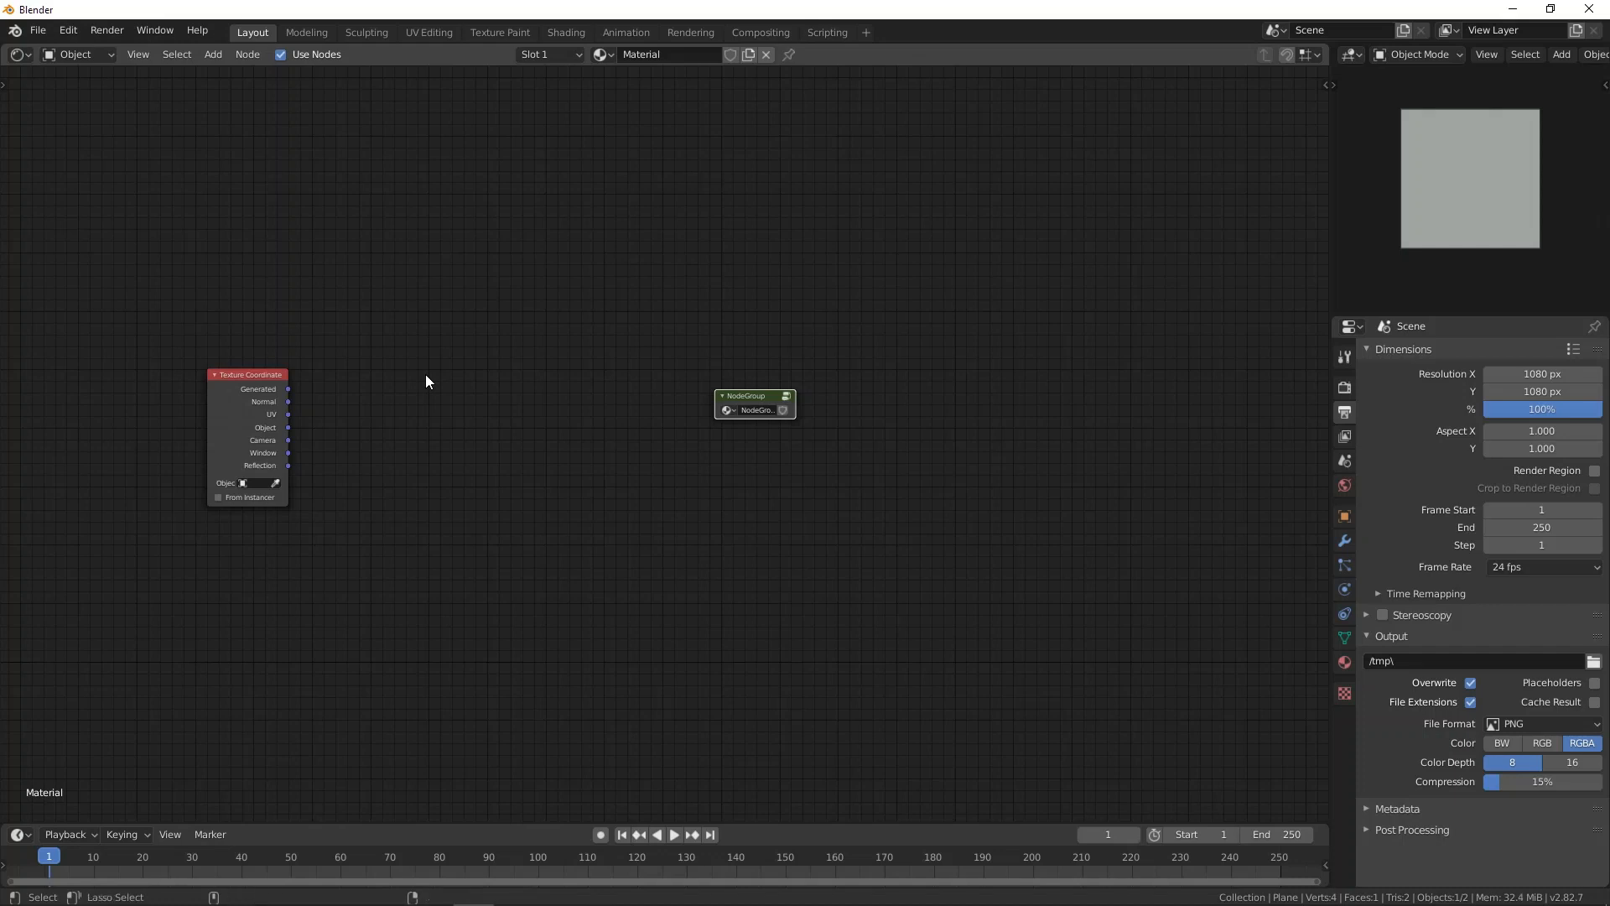
key(ctrl+alt+g)
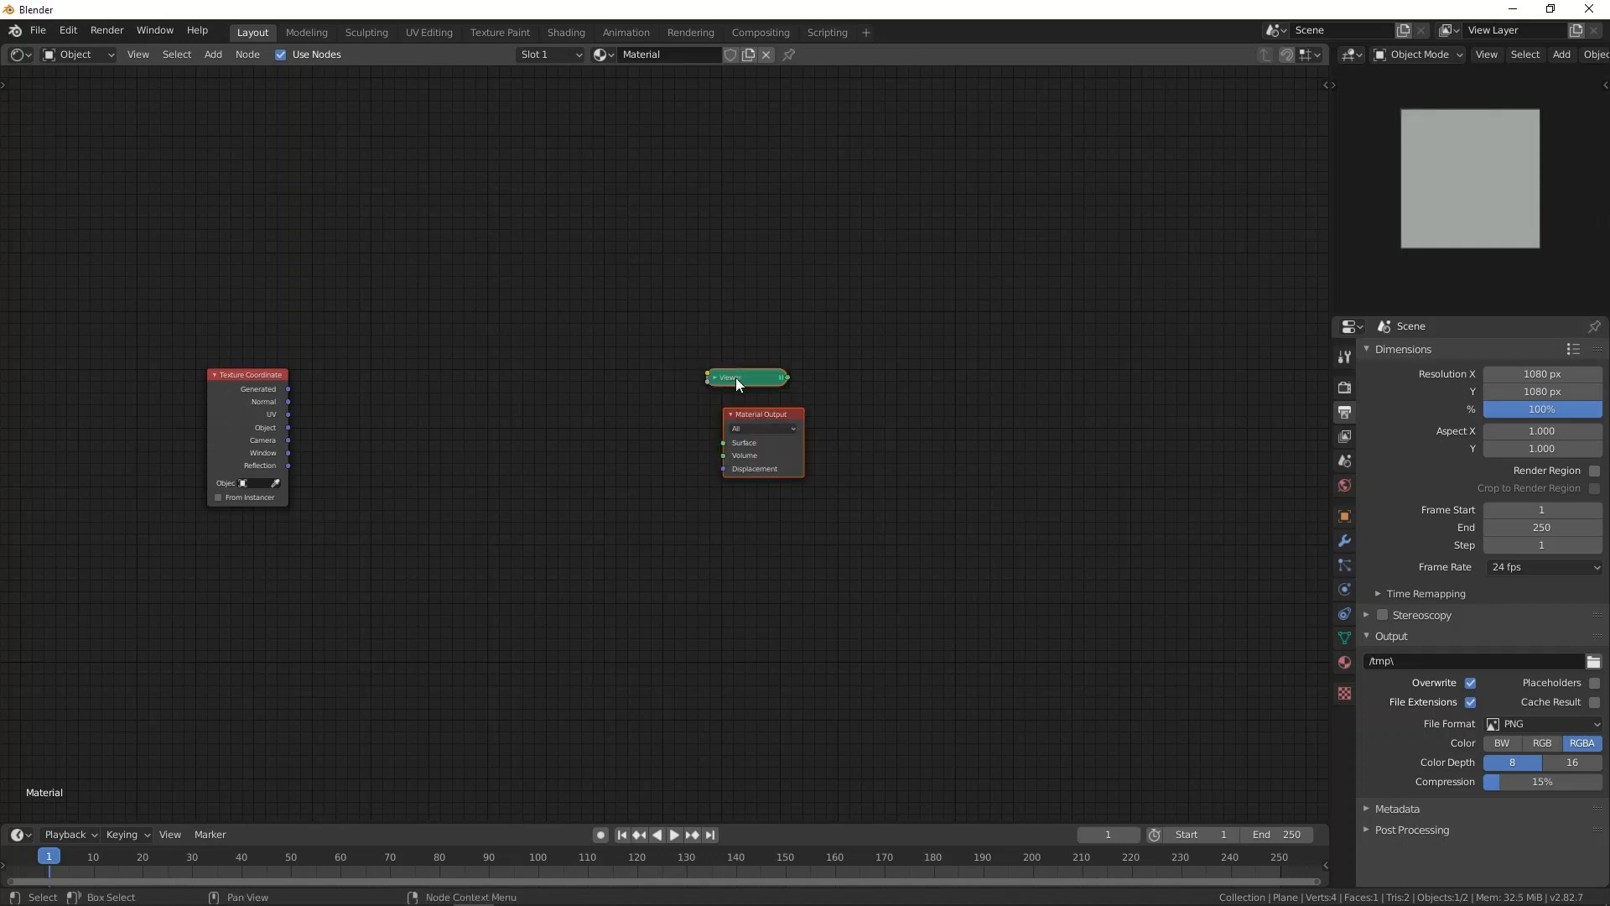
mouse_move(737, 377)
mouse_down()
mouse_move(780, 387)
mouse_move(709, 369)
mouse_up()
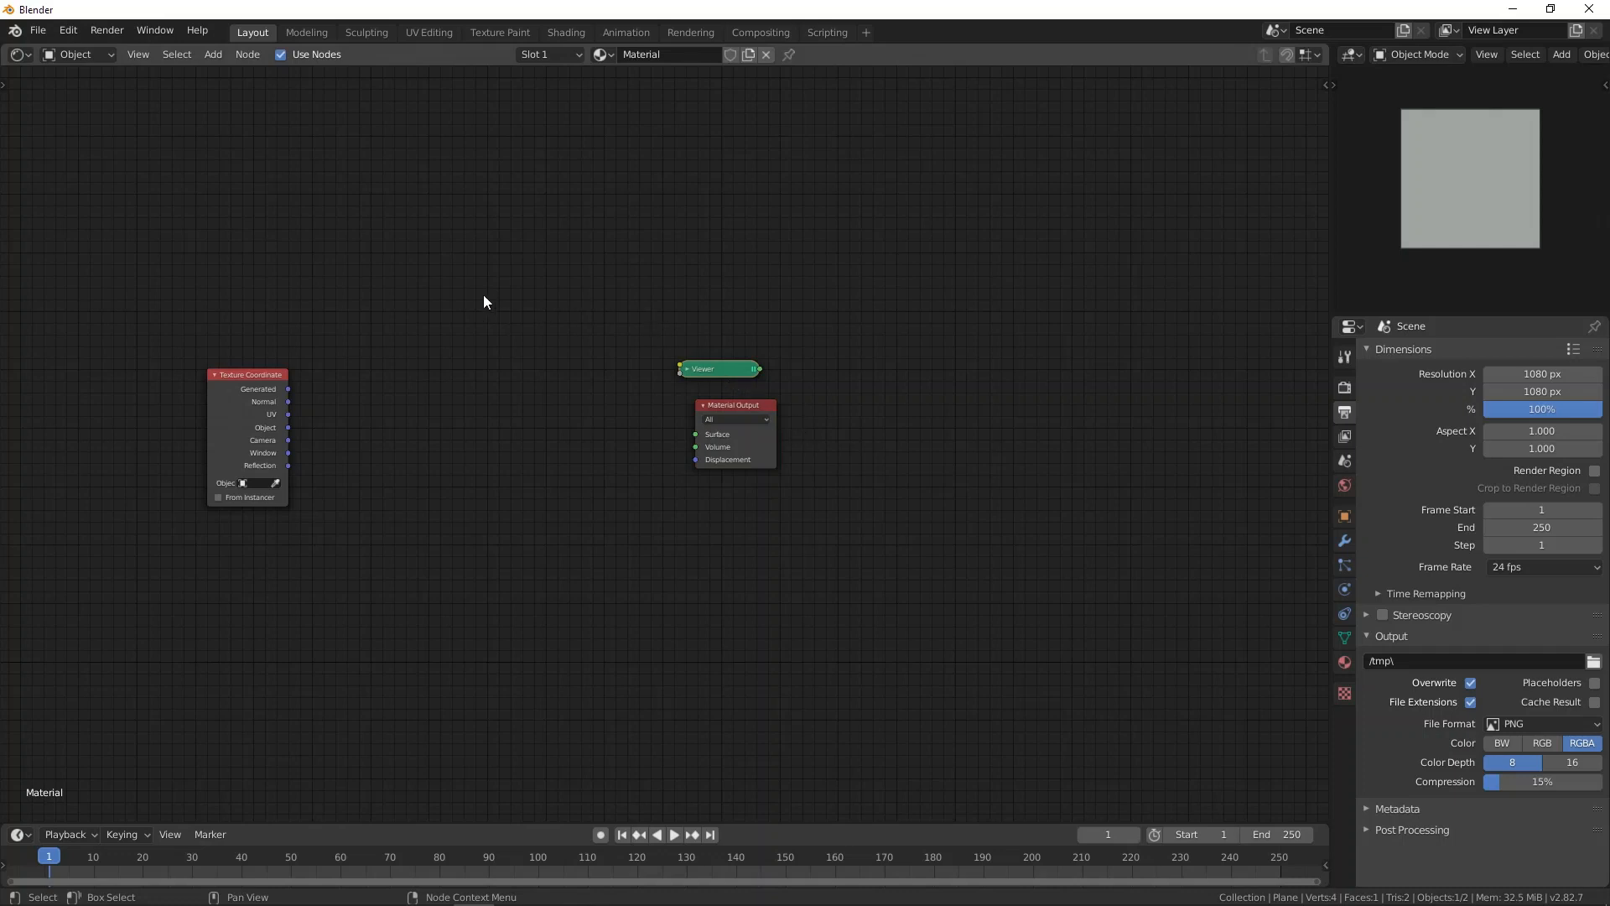
Step: Search the nodes to add for "mix", choose Mix Shader, and cancel placing it
key(shift+a)
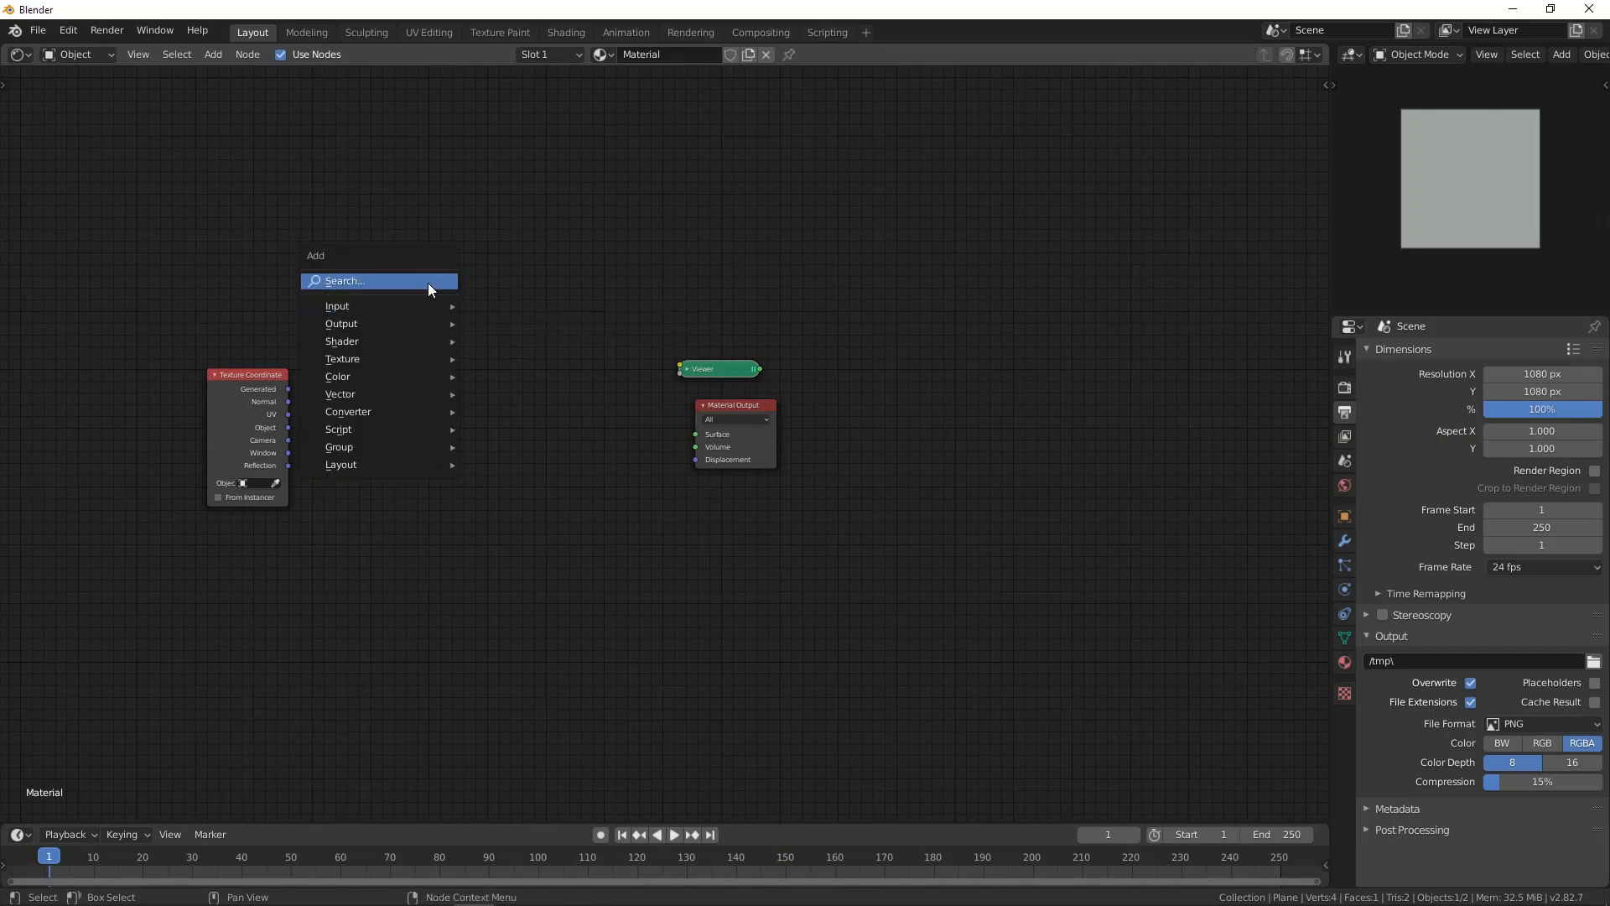
click(427, 283)
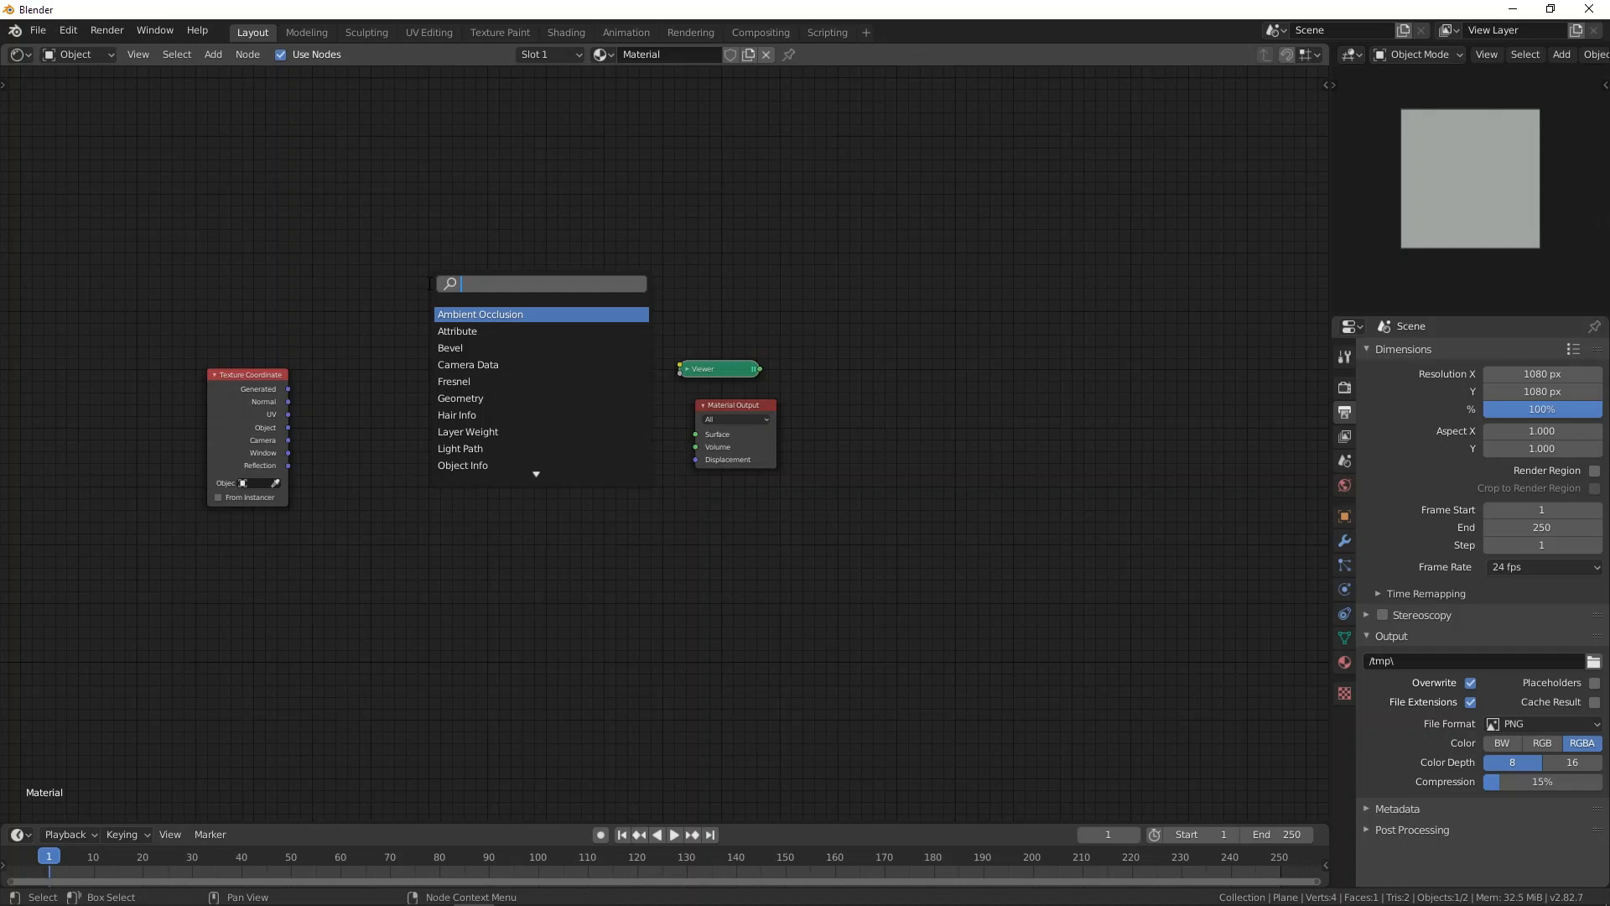
text(mix)
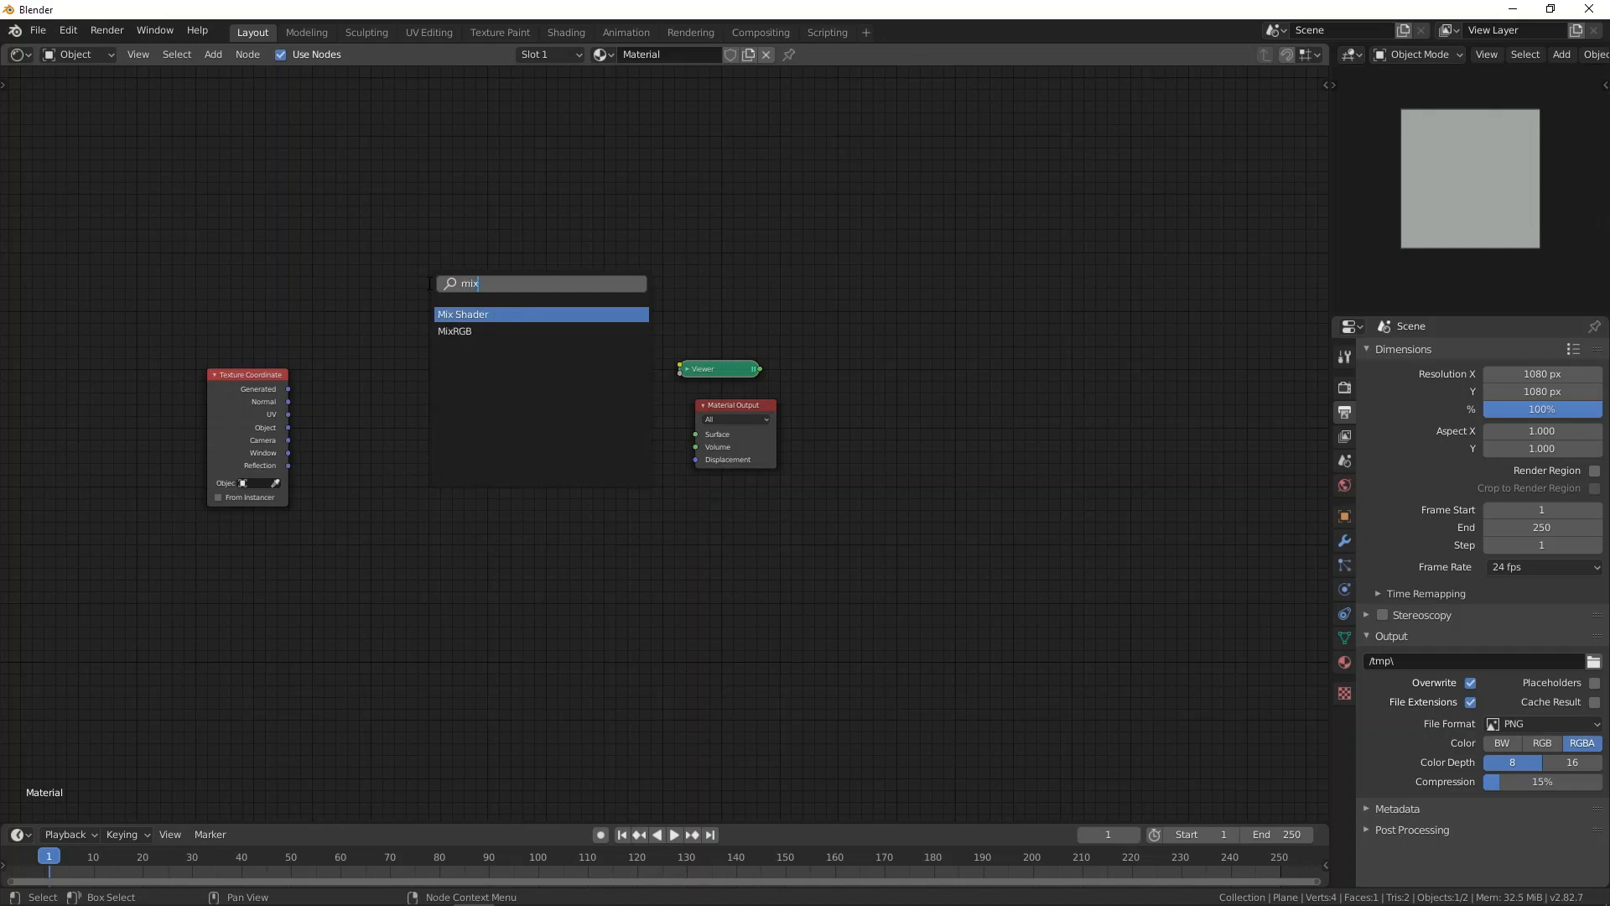
key(Return)
key(Escape)
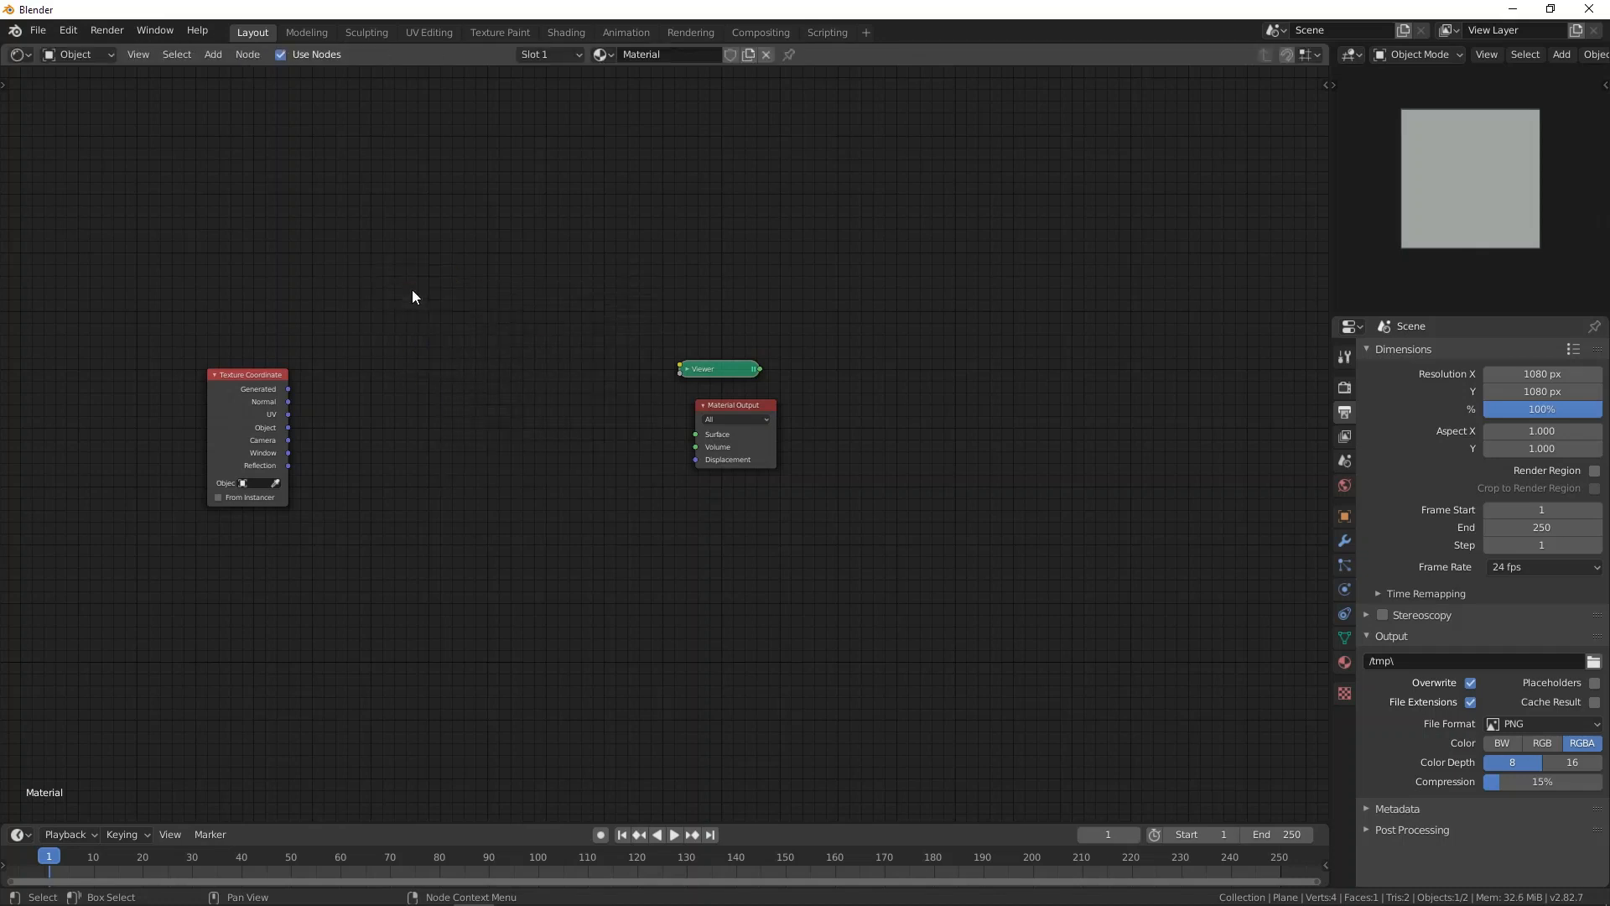
key(shift+a)
mouse_move(431, 329)
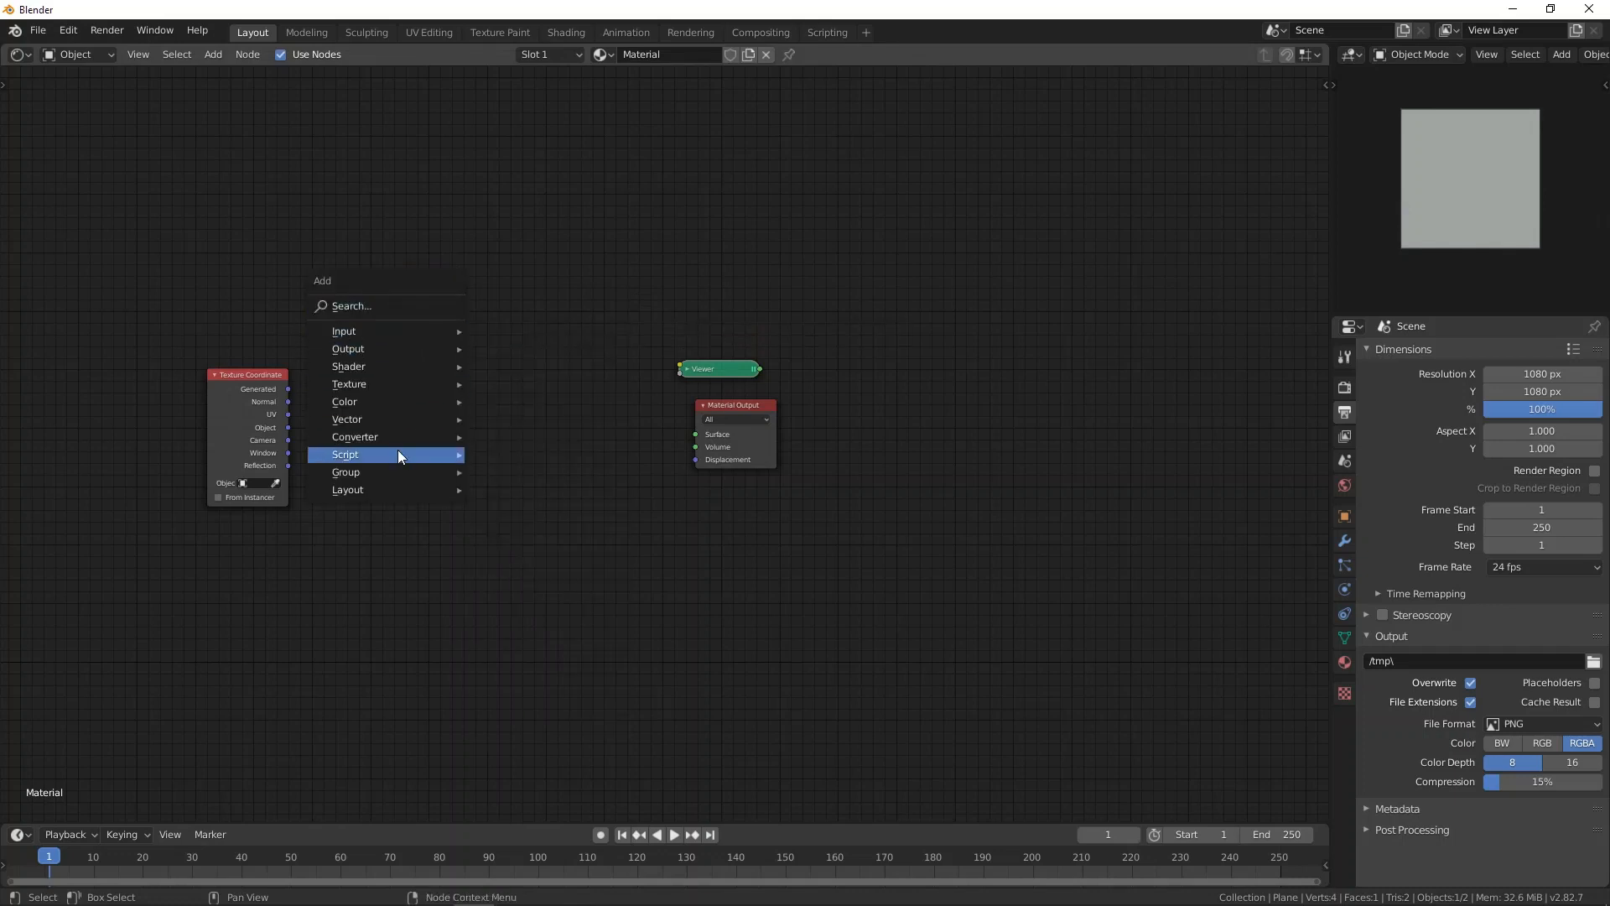
mouse_move(409, 419)
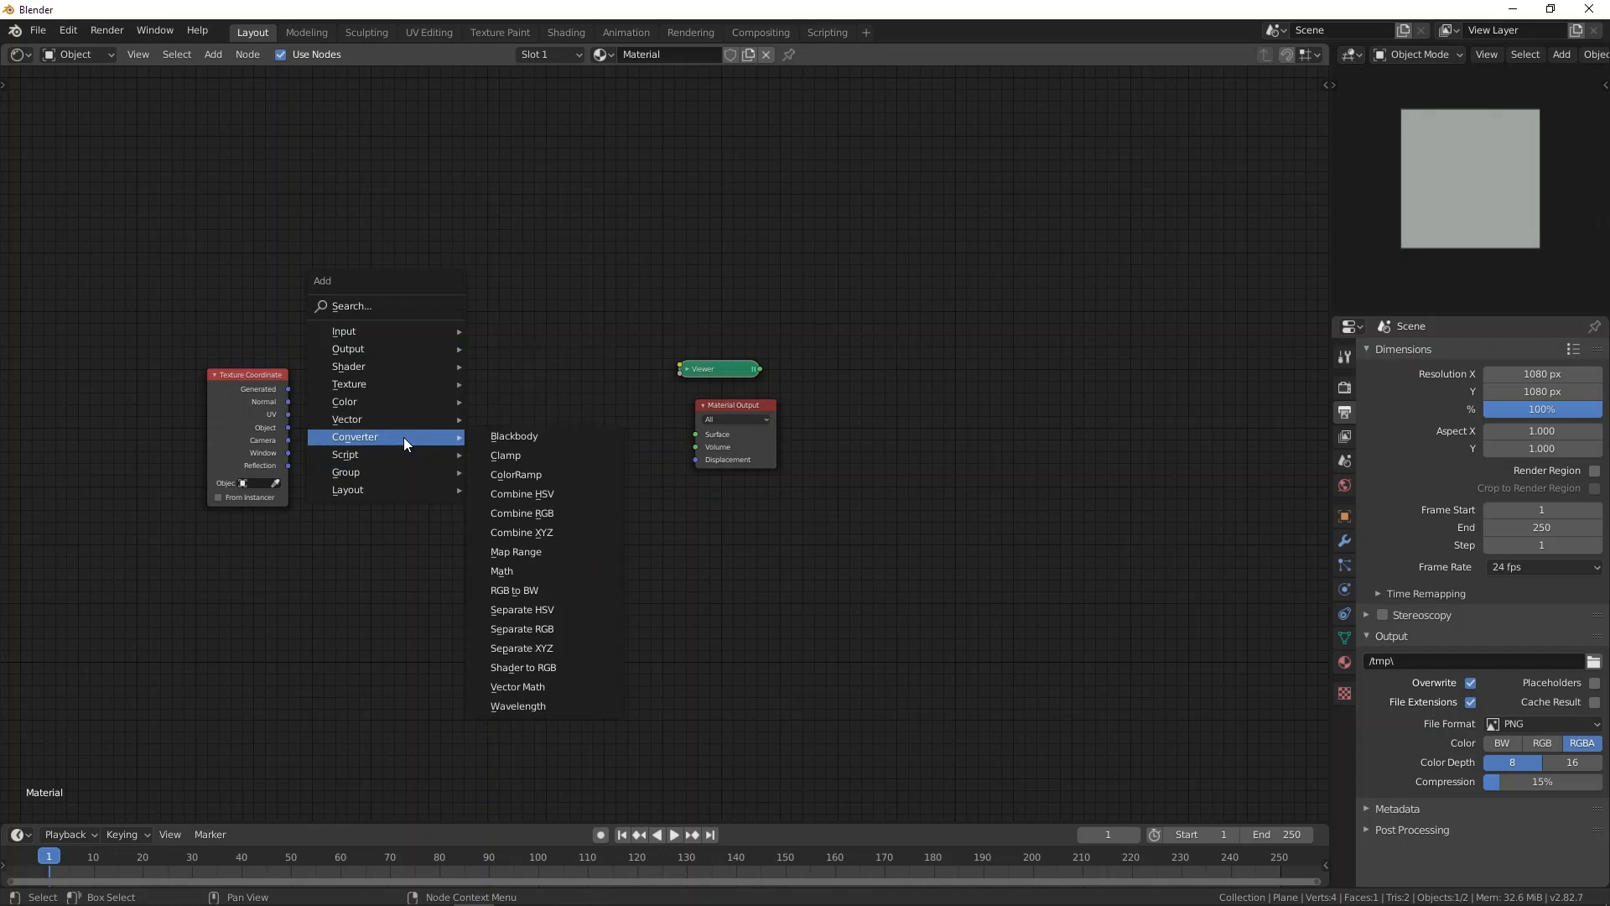
Step: Move the Texture Coordinate node up and place a duplicate of it directly below
click(252, 408)
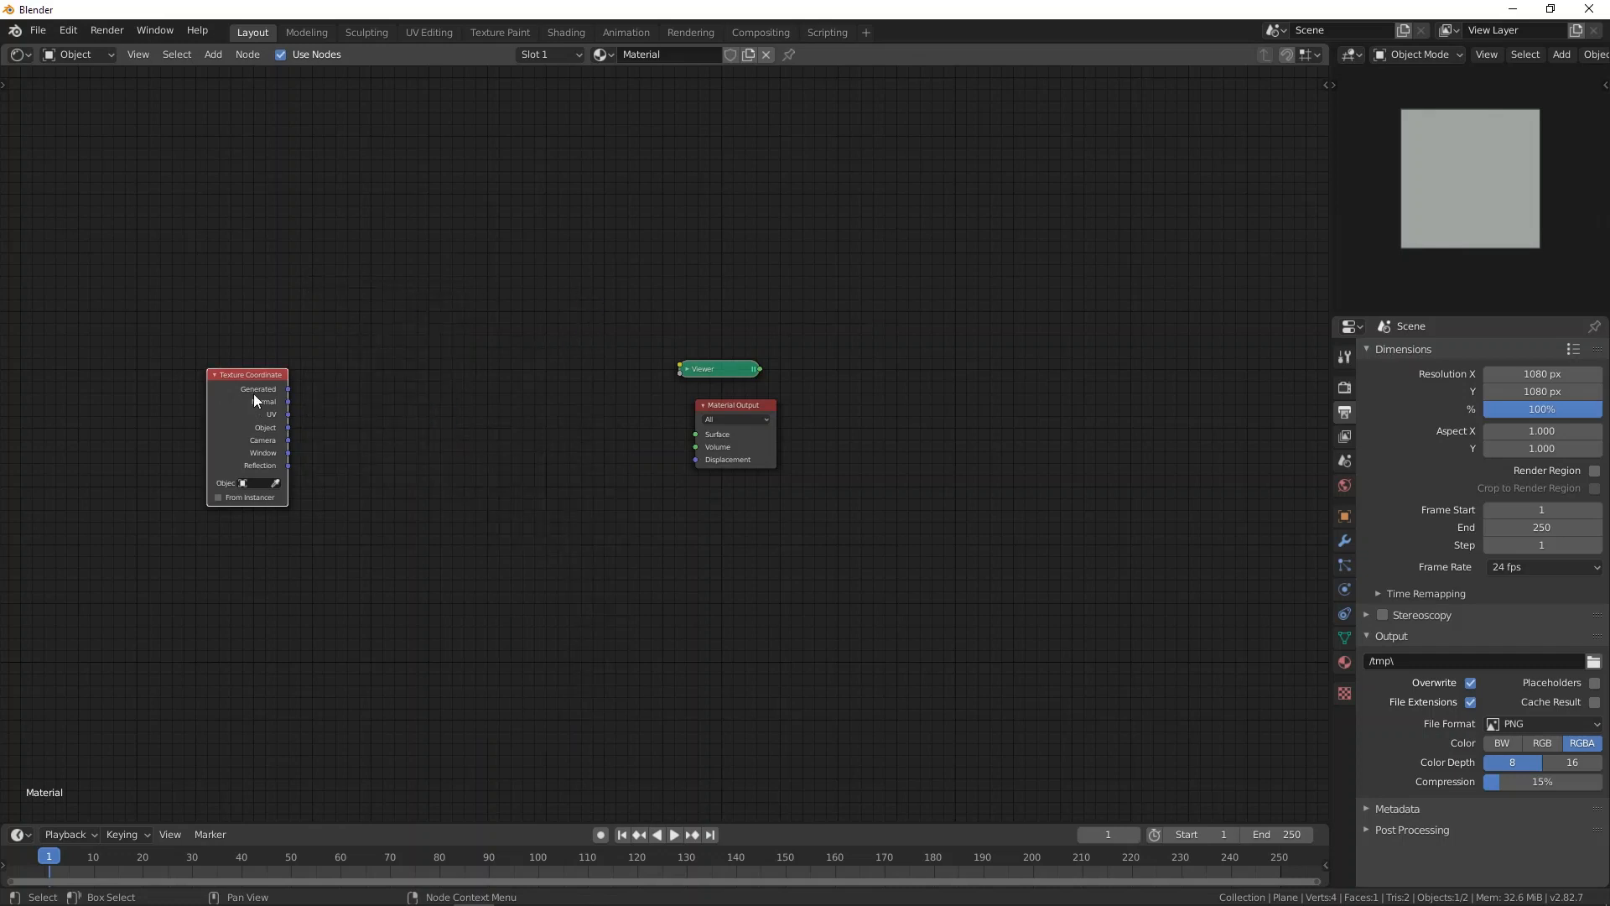
drag(248, 396, 259, 314)
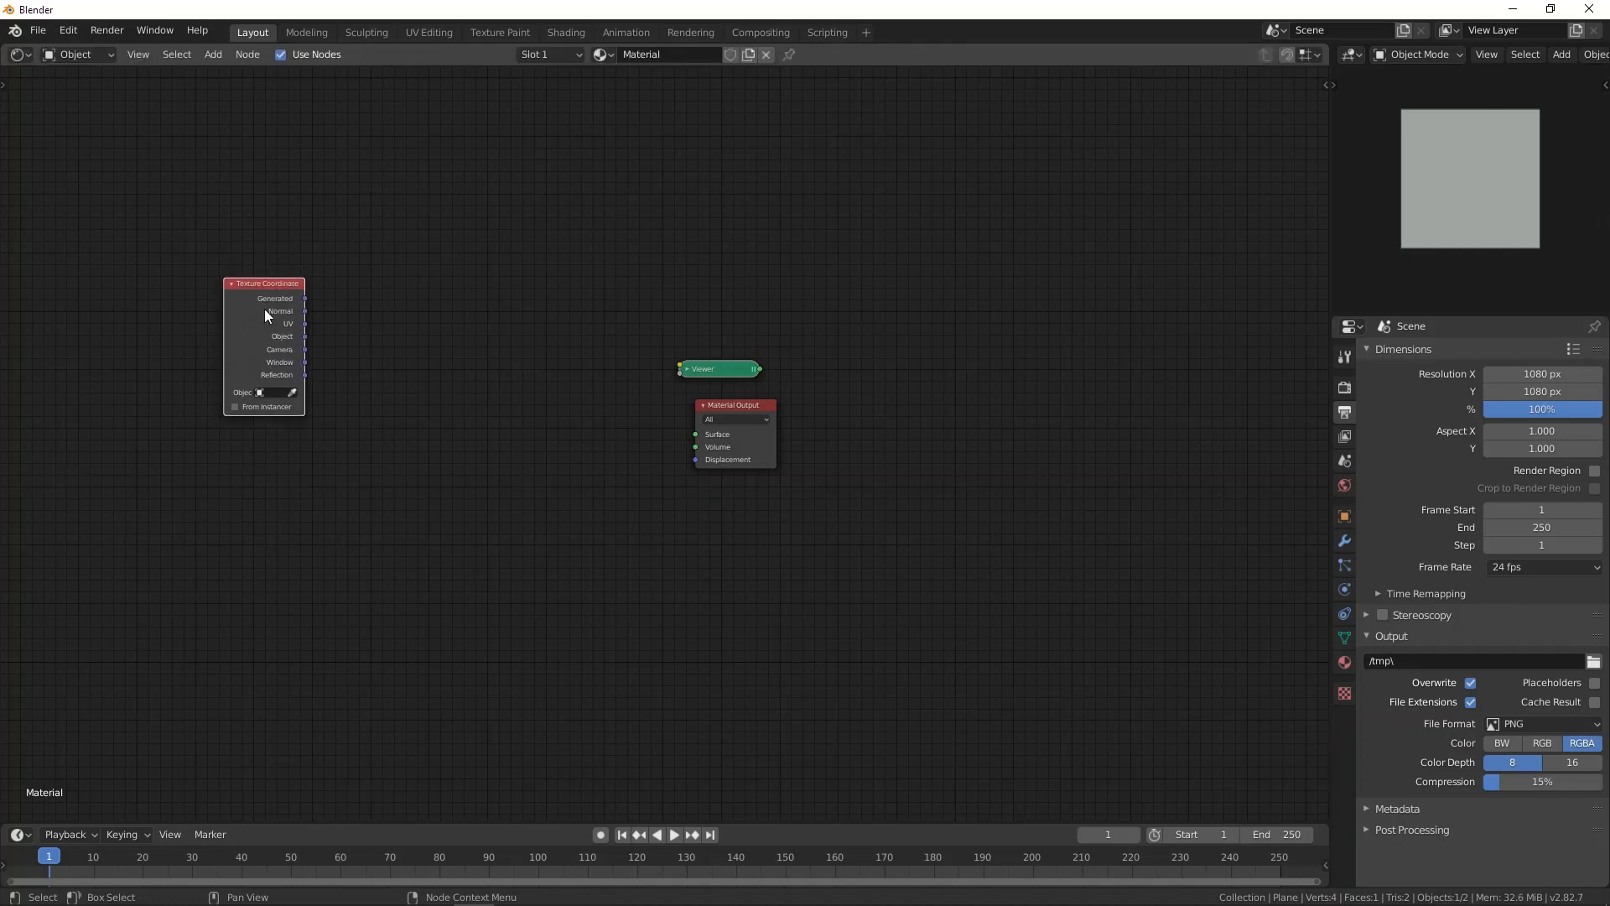
key(shift+d)
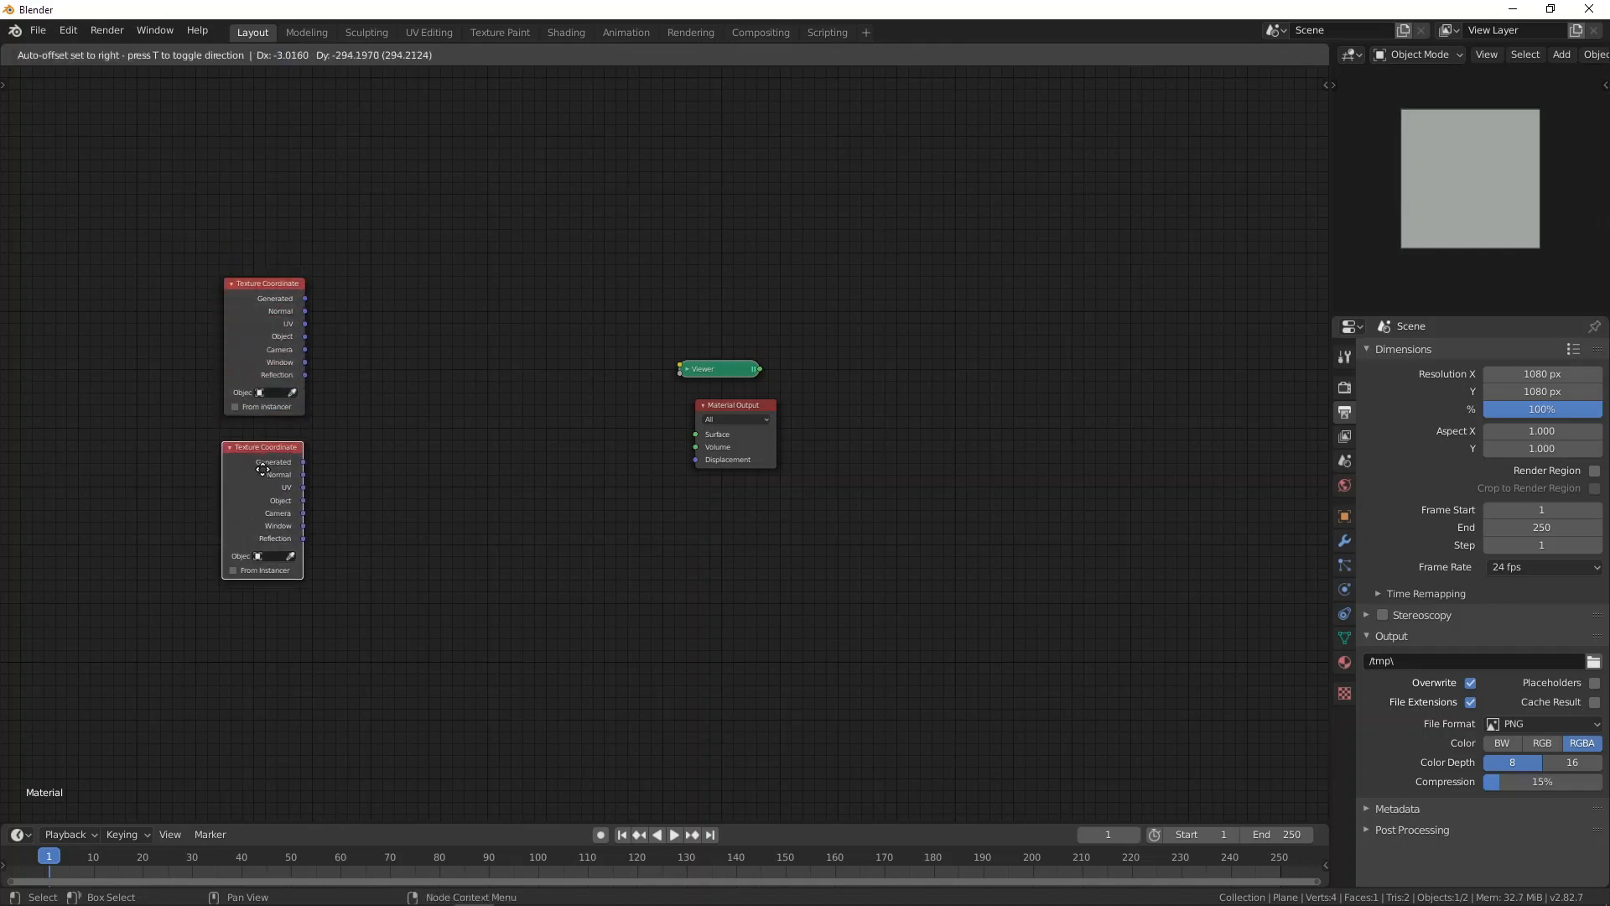
click(271, 453)
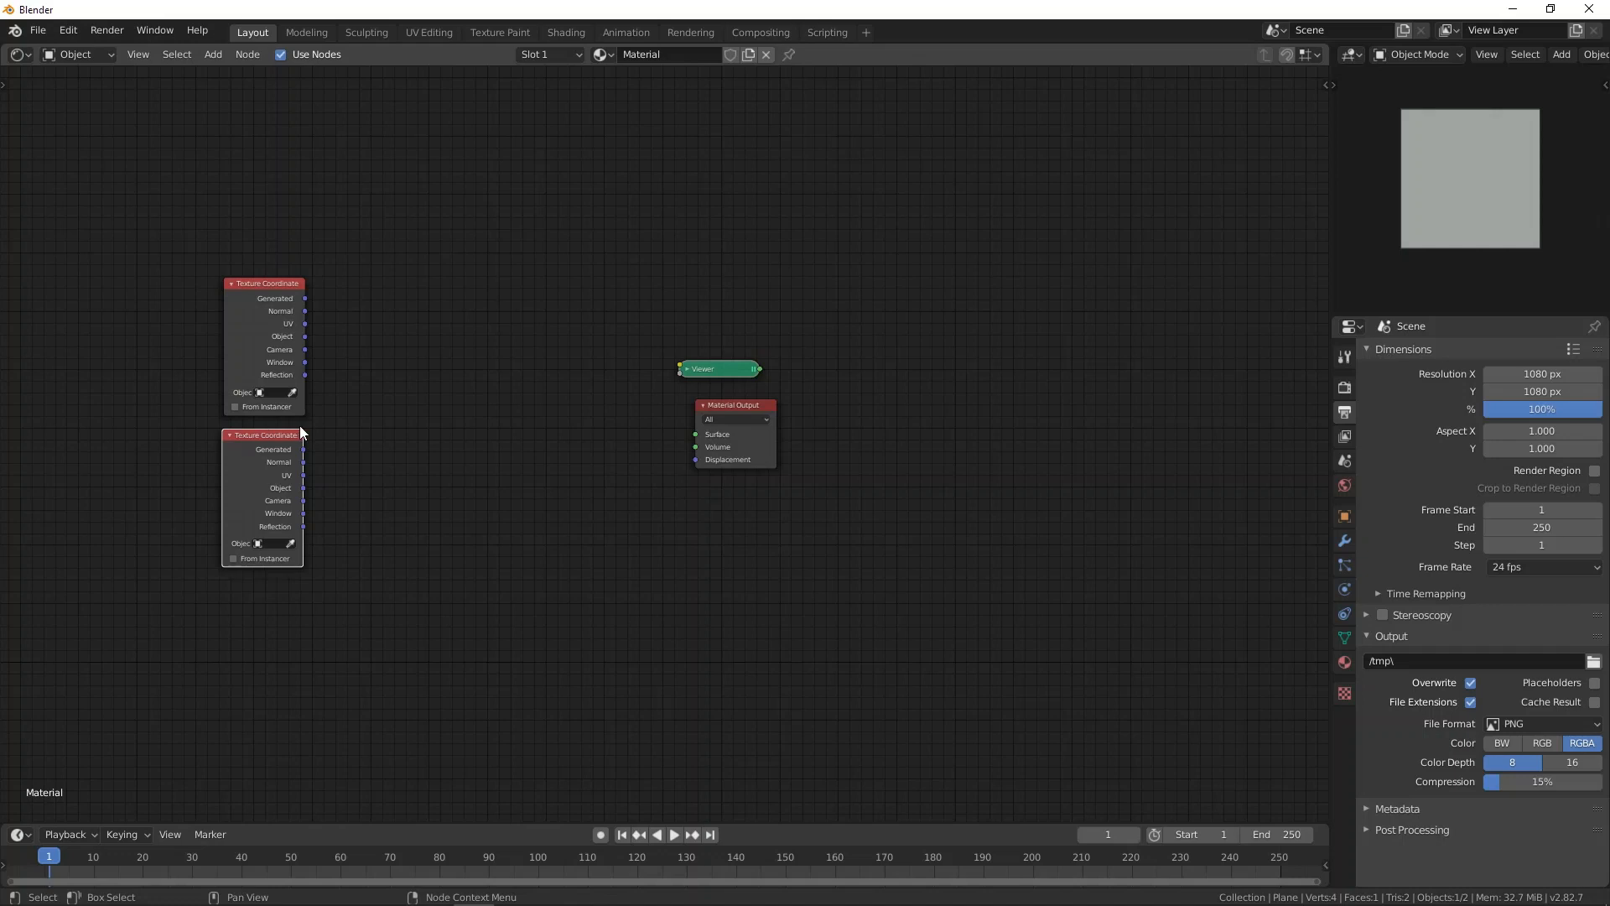
Step: Combine the two Texture Coordinate nodes through a Mix node, and delete that Mix node
middle_drag(324, 436, 385, 463)
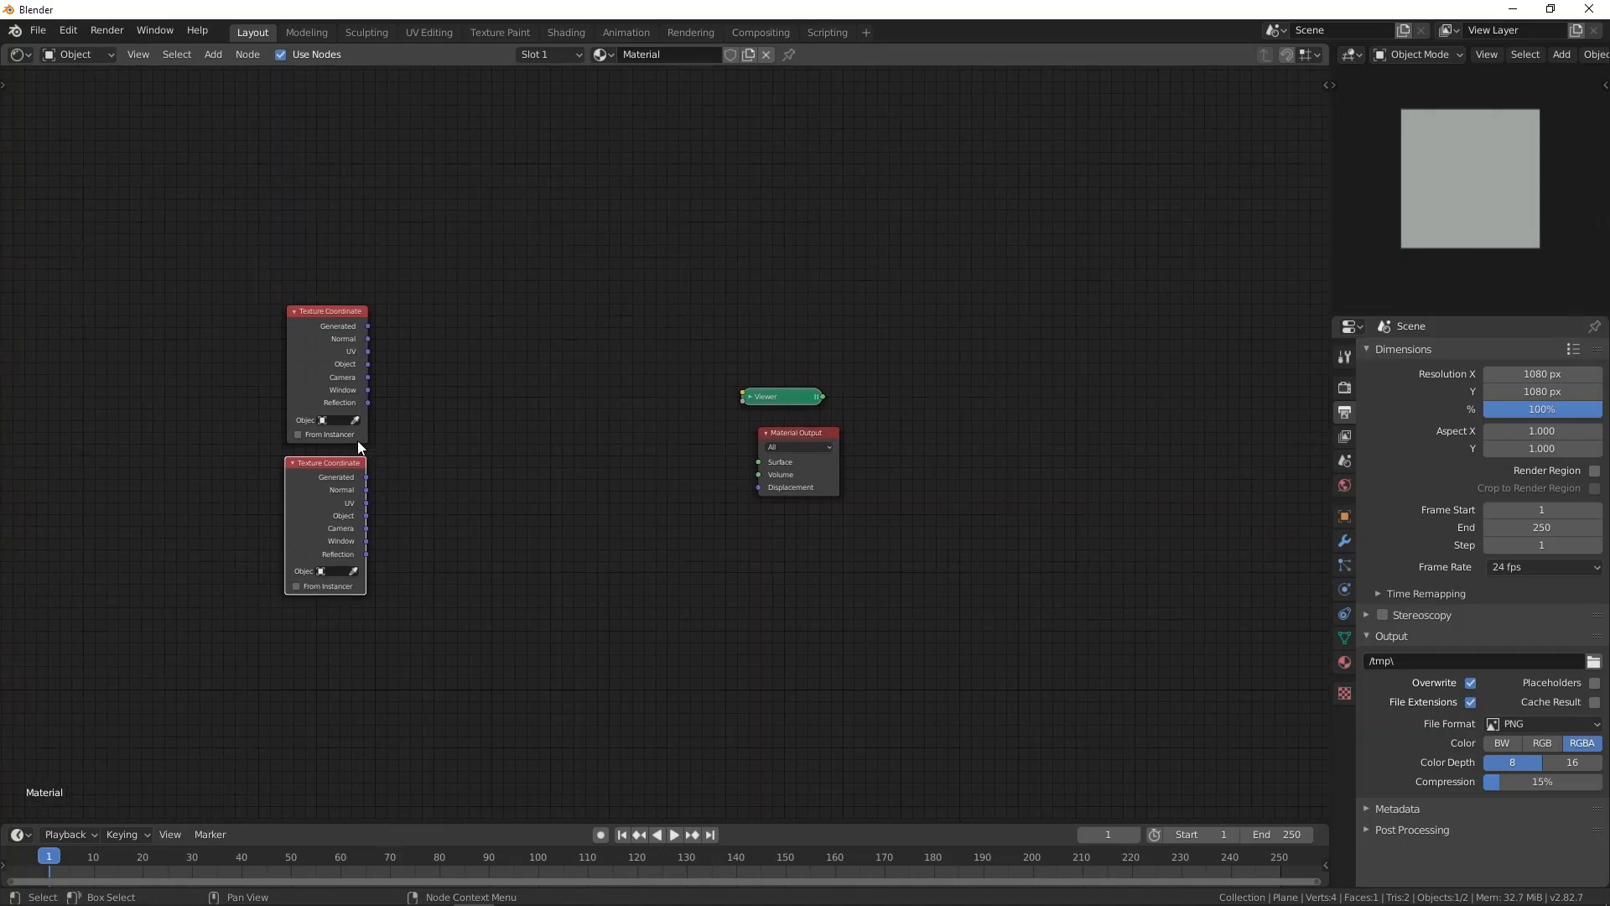
click(324, 340)
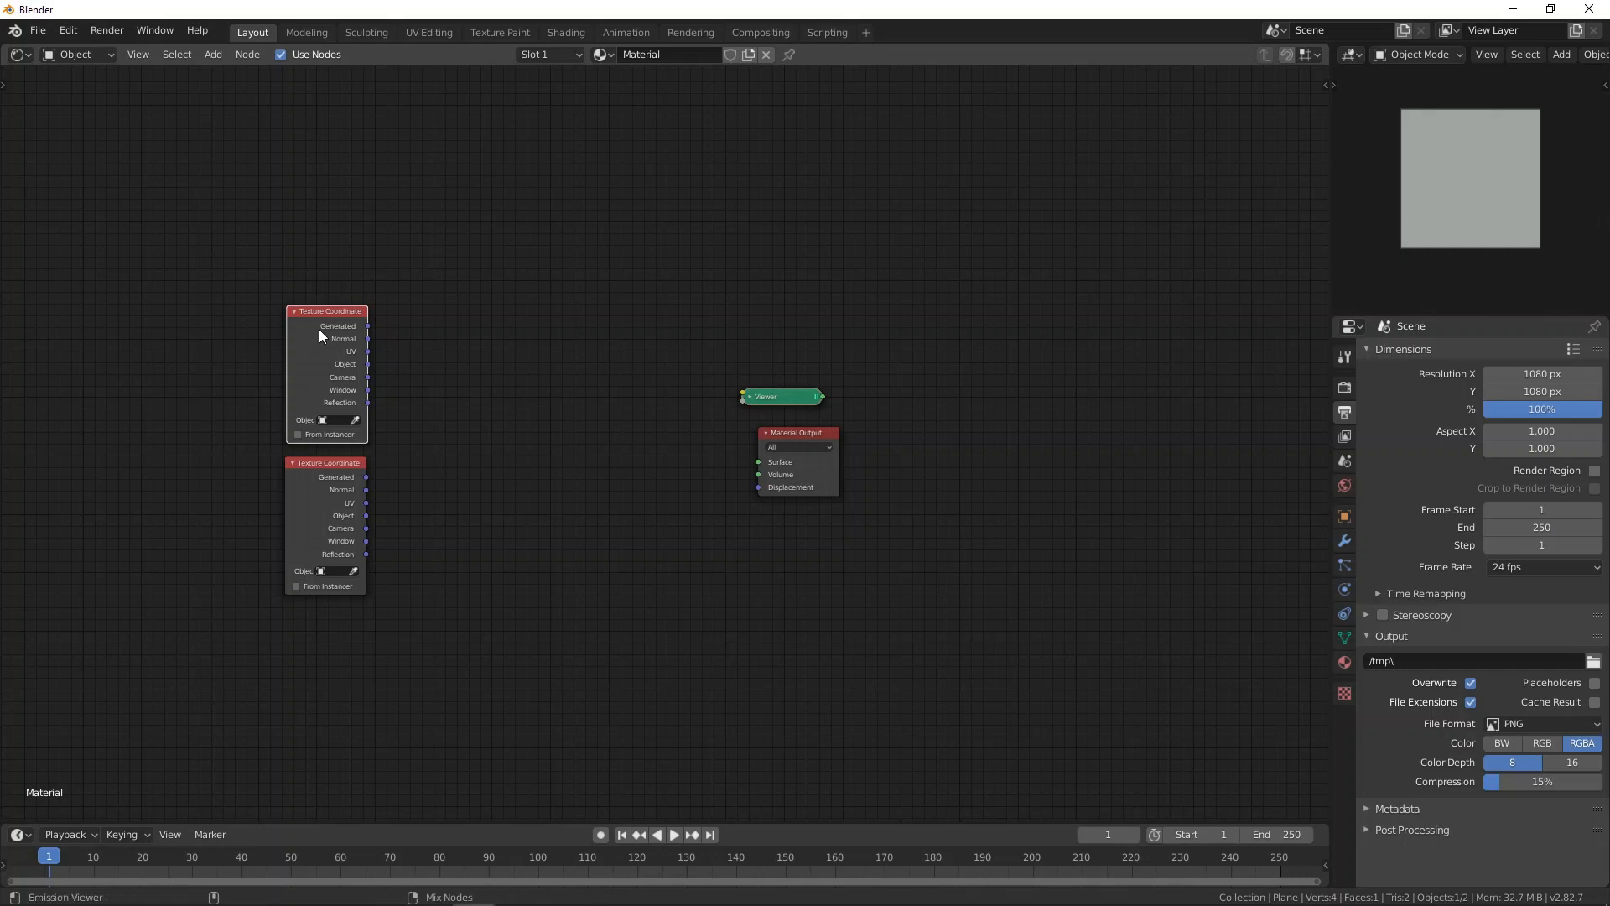
ctrl+shift+right_drag(318, 328, 319, 501)
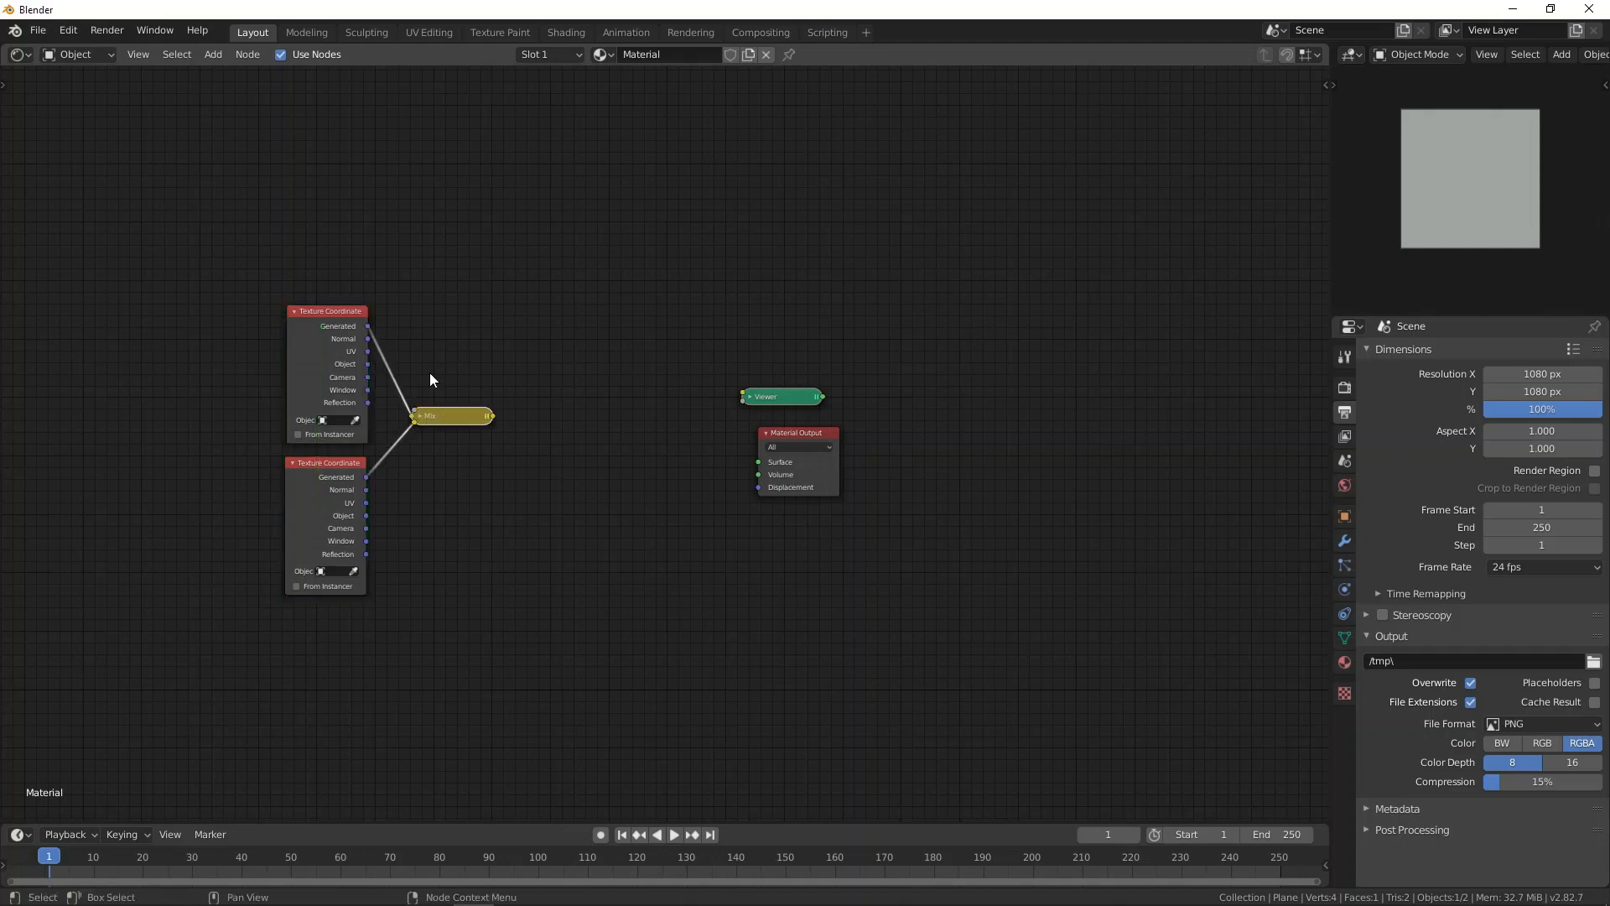
drag(411, 351, 462, 483)
key(x)
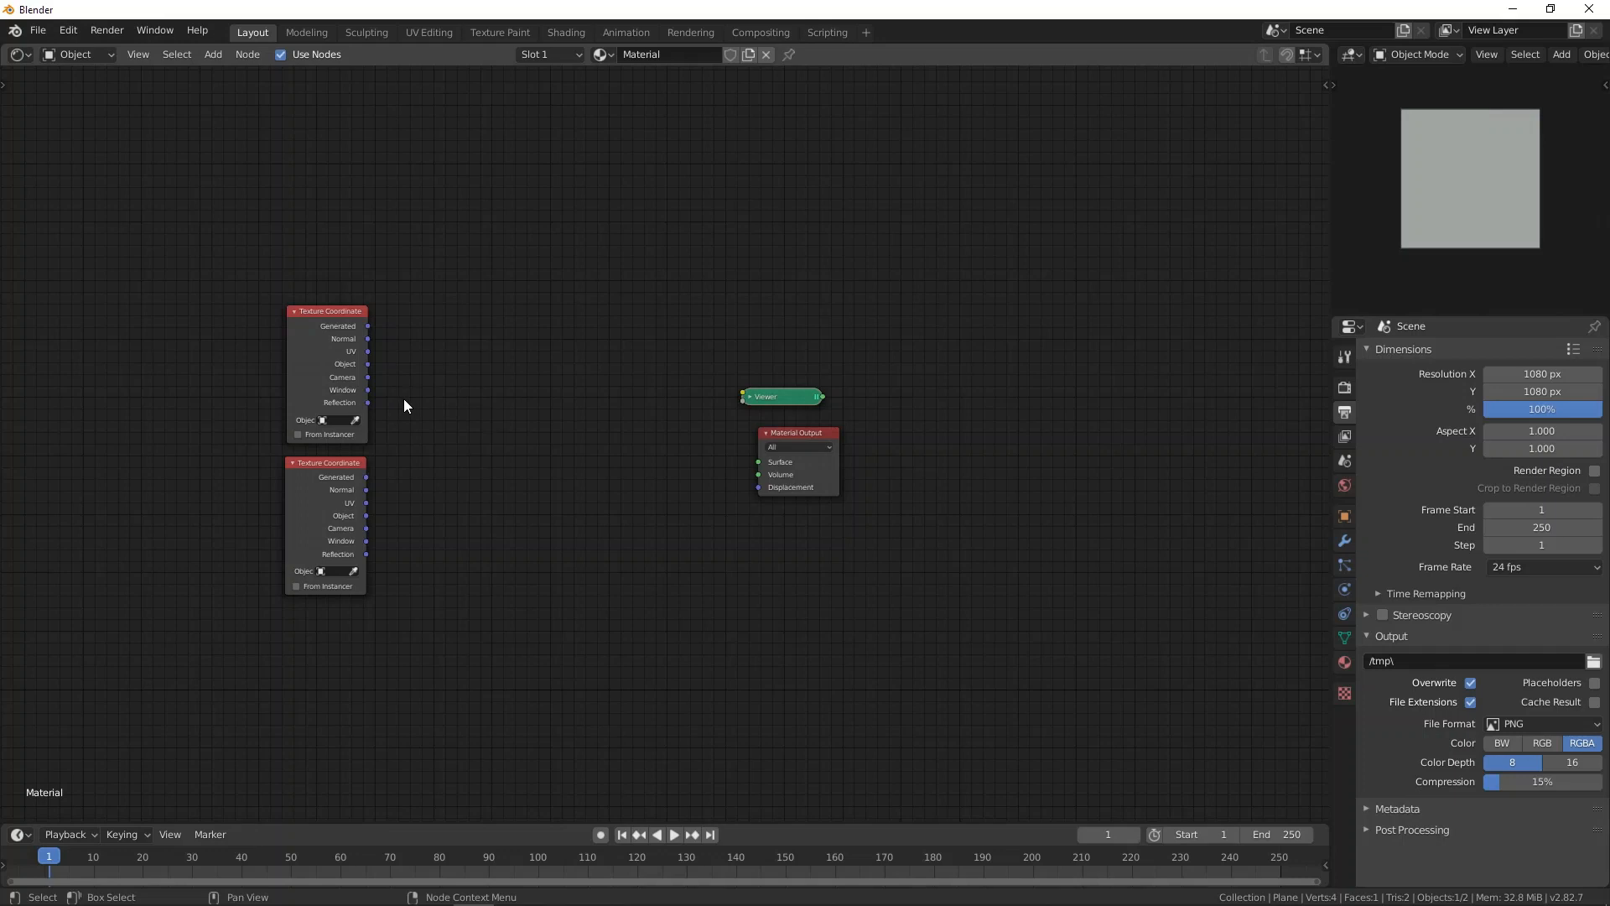
Step: Move the Viewer node slightly right and down so it lines up just above Material Output
drag(773, 398, 788, 405)
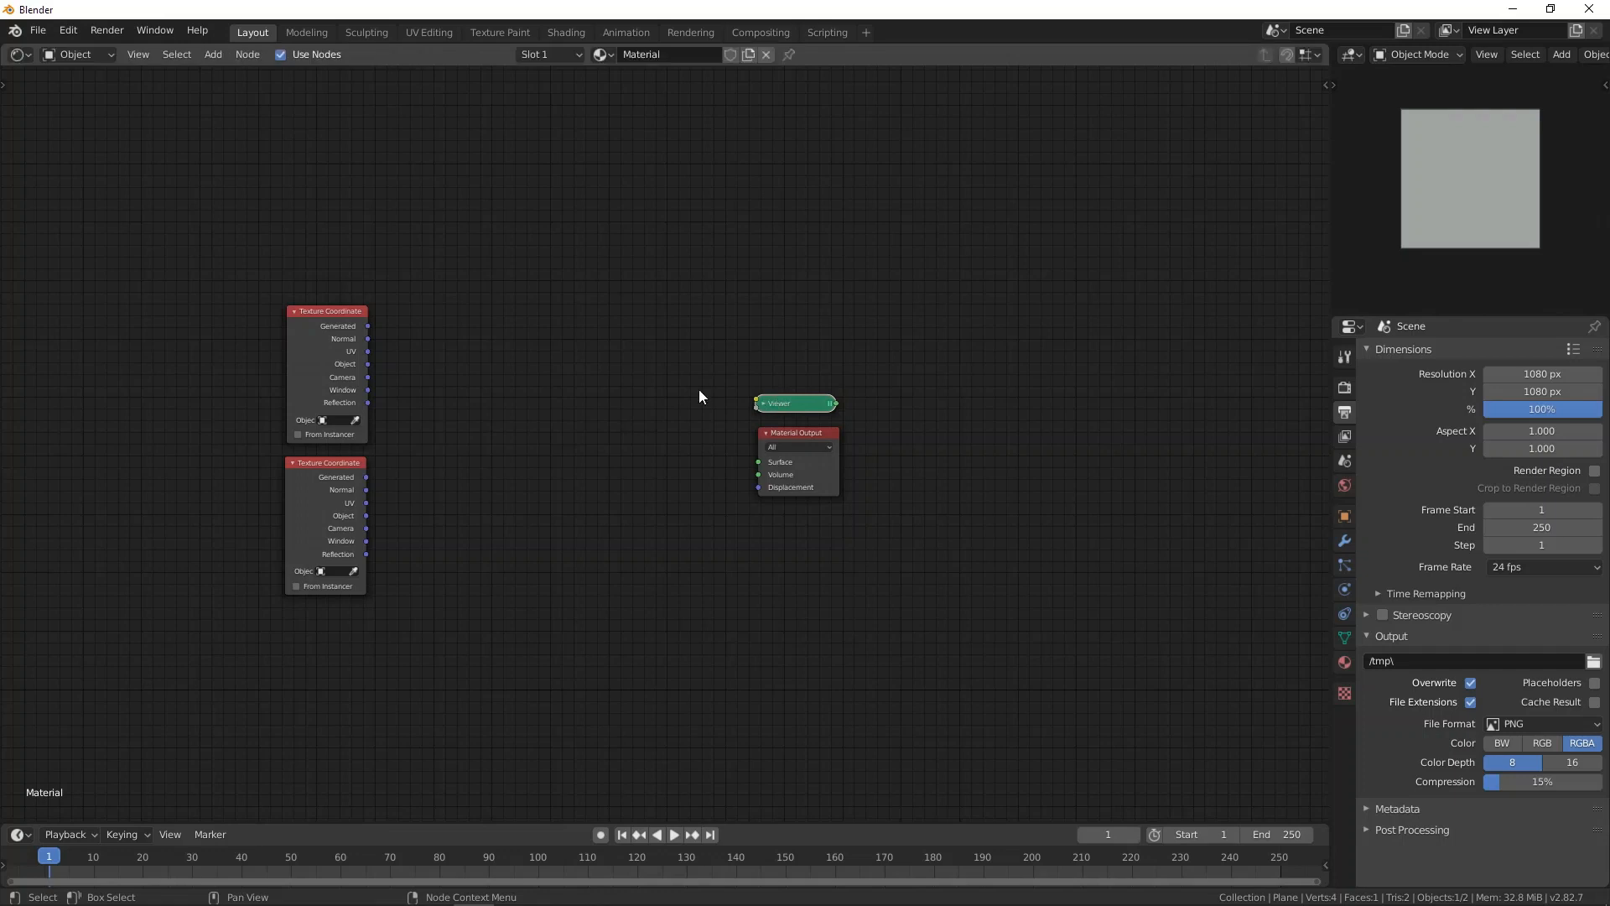
Step: Lazy-connect the upper Texture Coordinate node's Generated output to the Viewer node, and undo the link
click(333, 343)
click(790, 404)
alt+right_drag(326, 345, 769, 403)
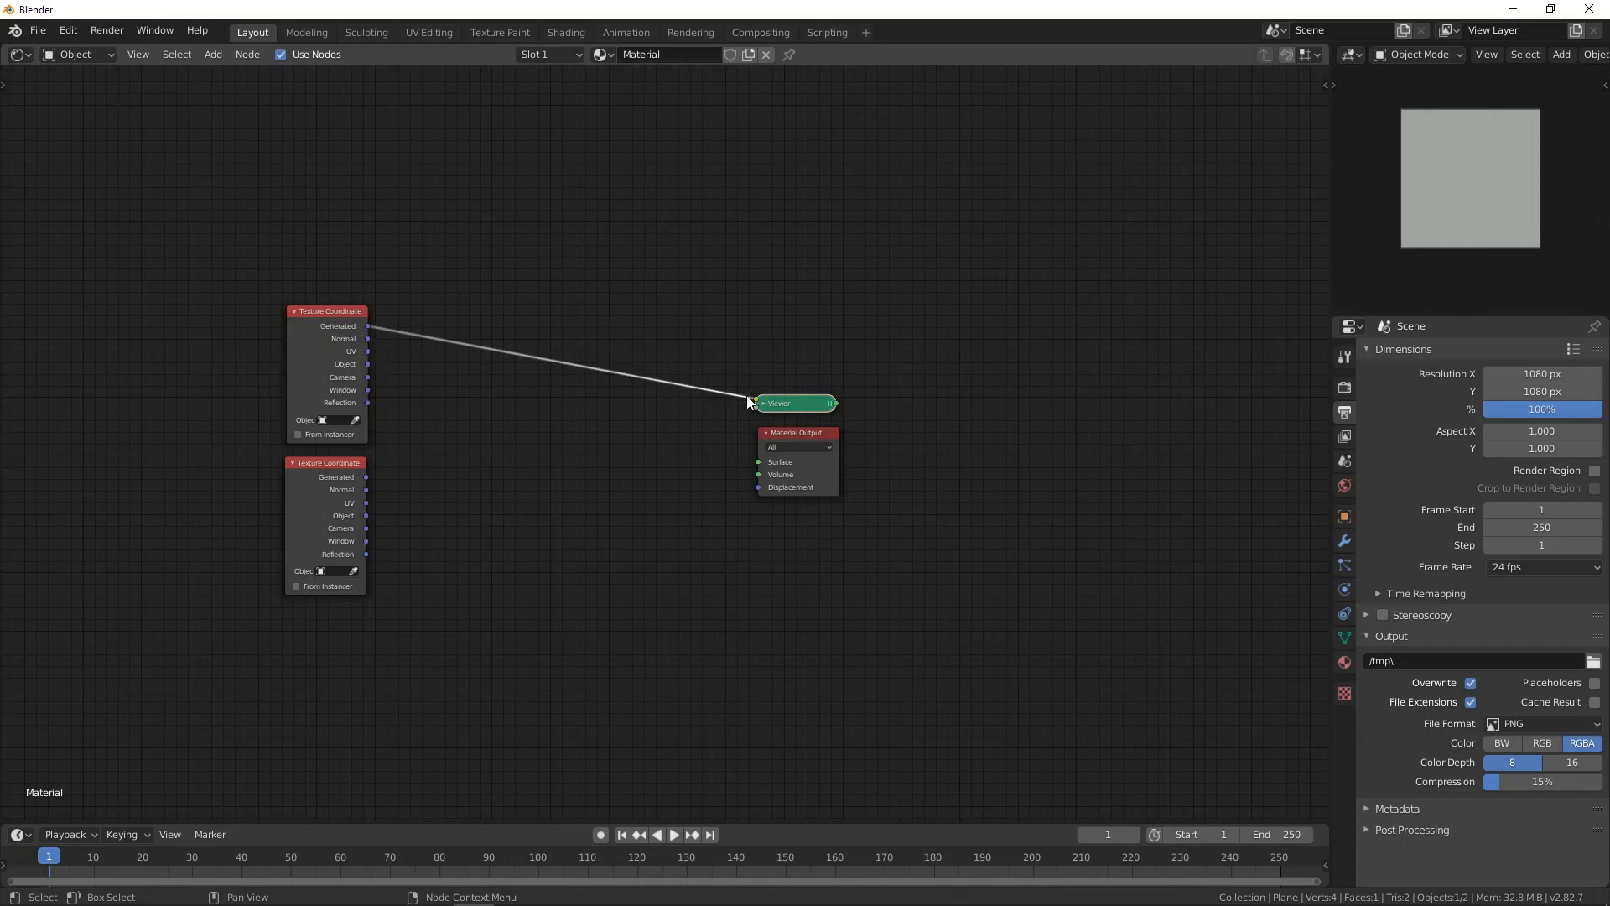
key(ctrl+z)
click(329, 366)
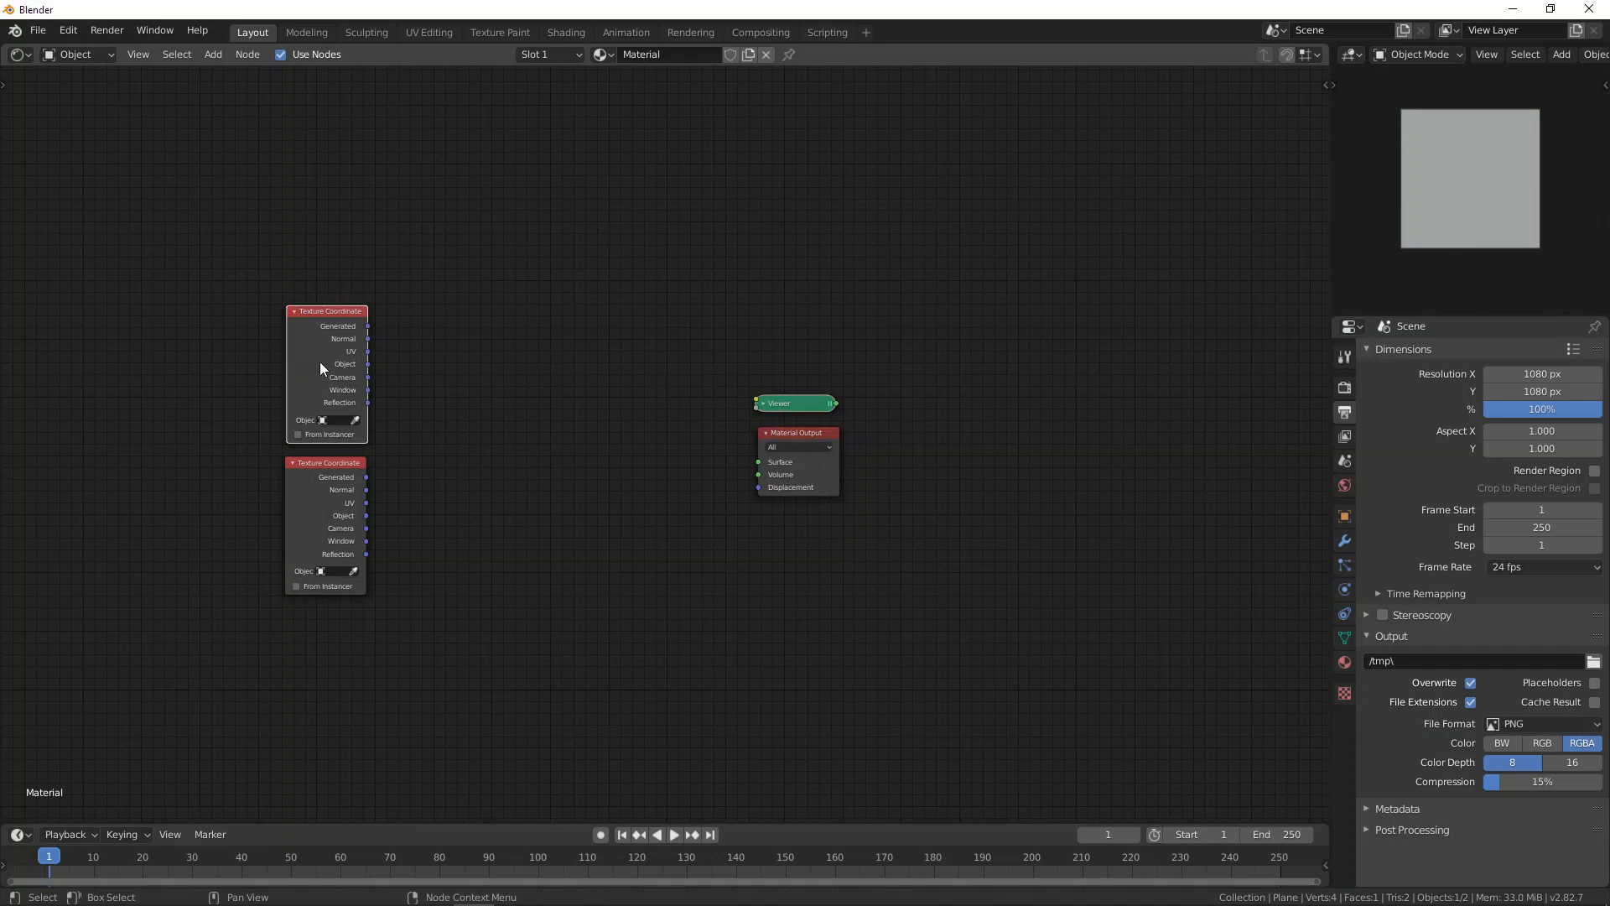
ctrl+shift+right_drag(320, 362, 631, 361)
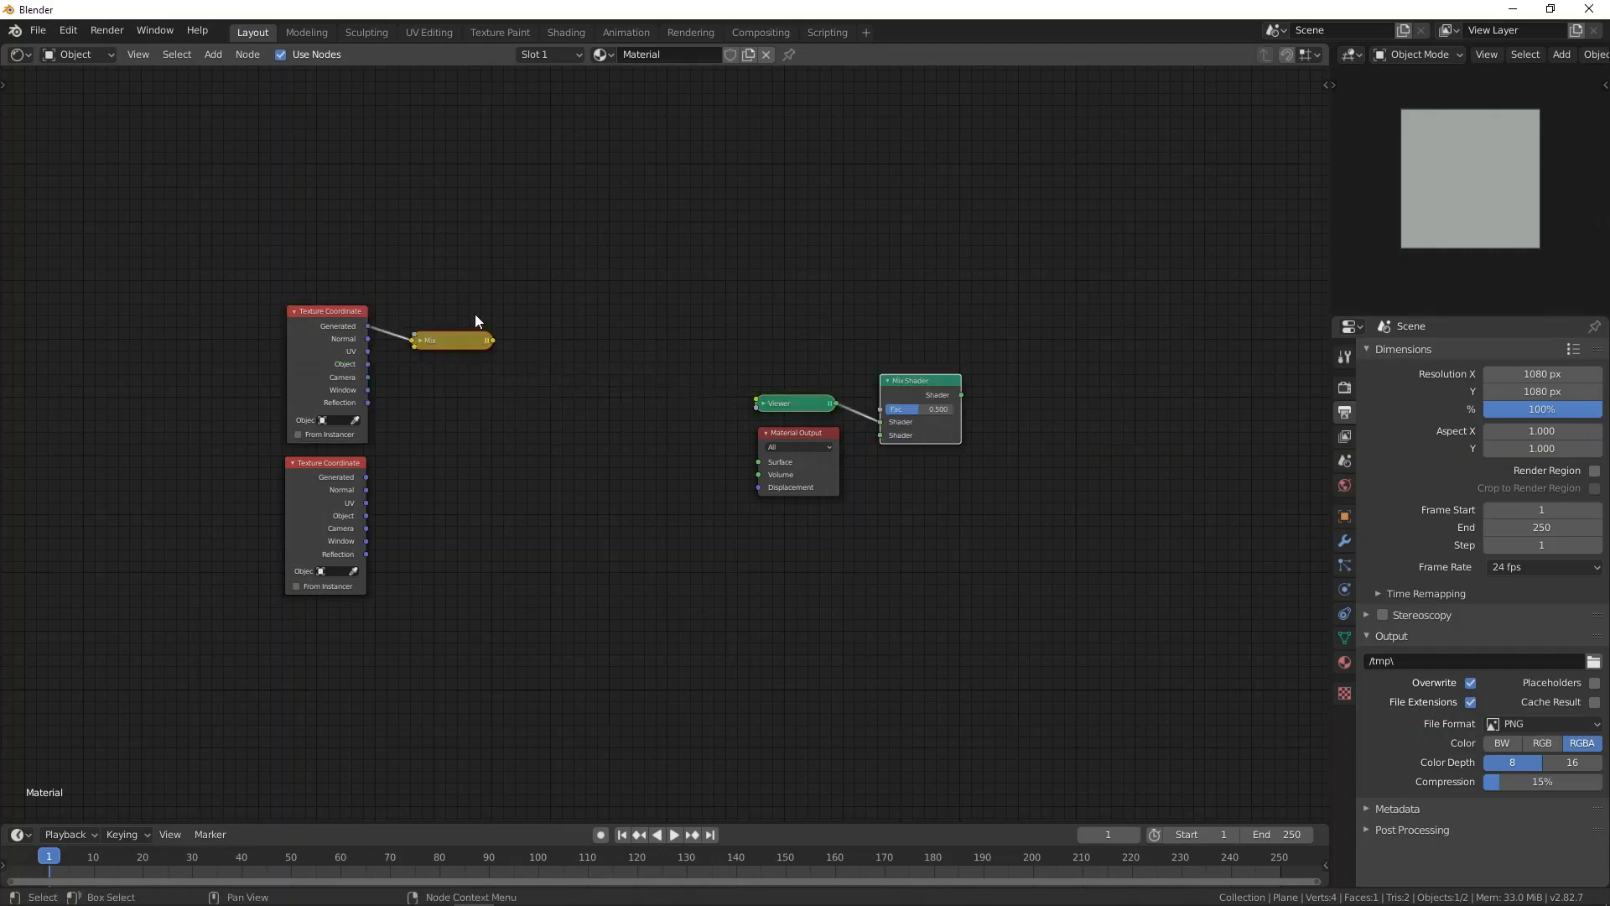
key(ctrl+z)
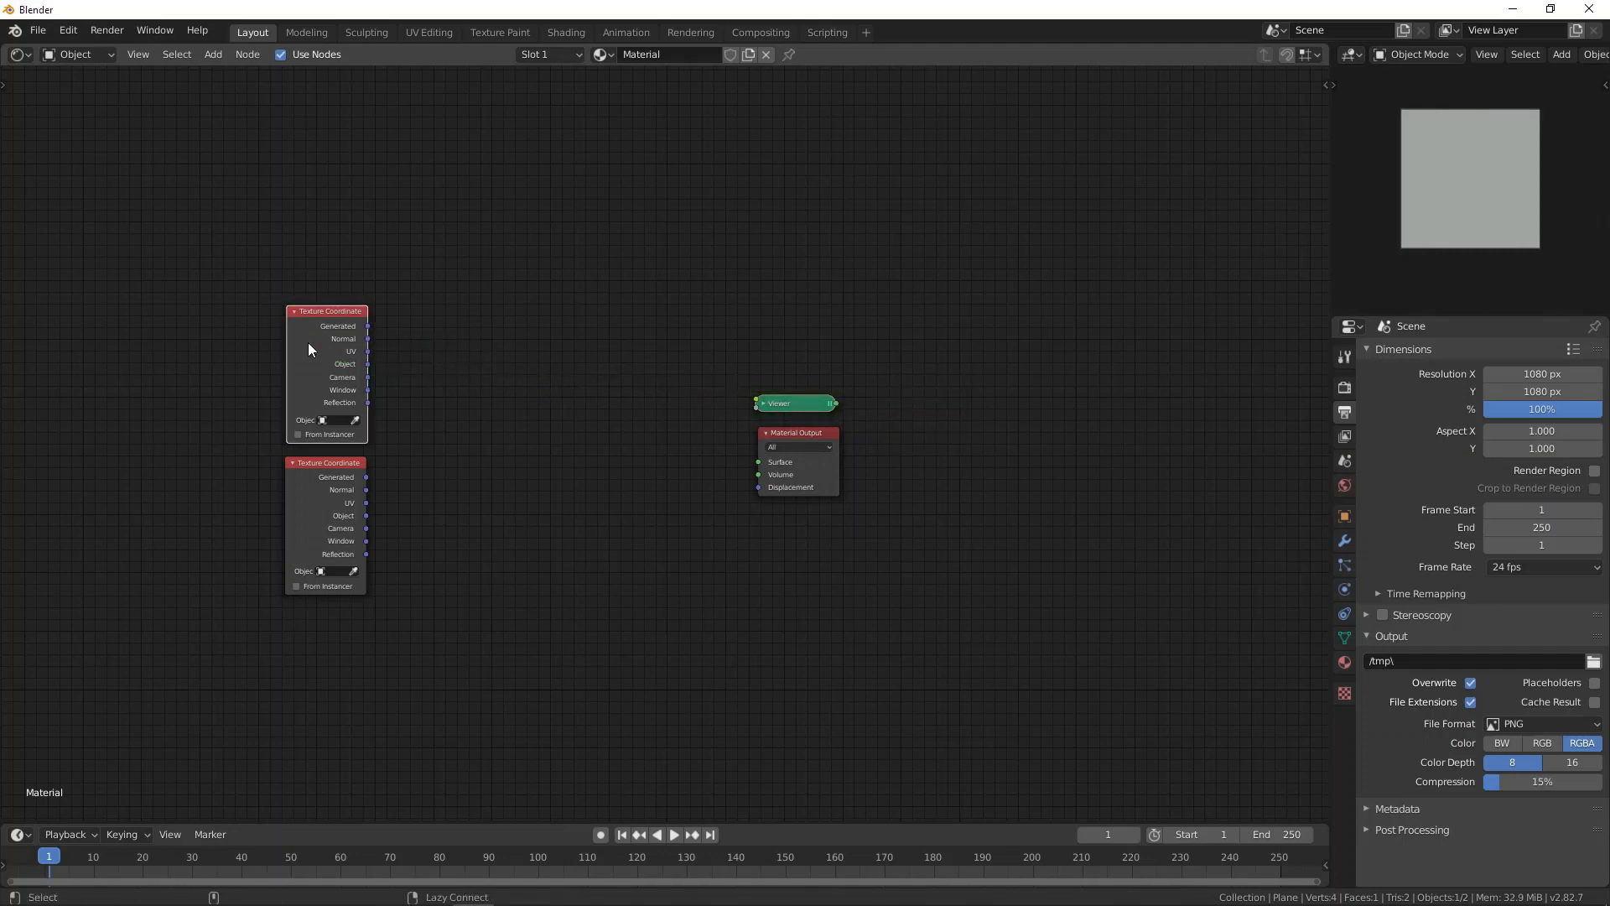
Step: Link the upper Texture Coordinate node's Normal output to the Viewer's Color input with Lazy Connect's socket choice, and undo it
alt+right_drag(309, 342, 785, 403)
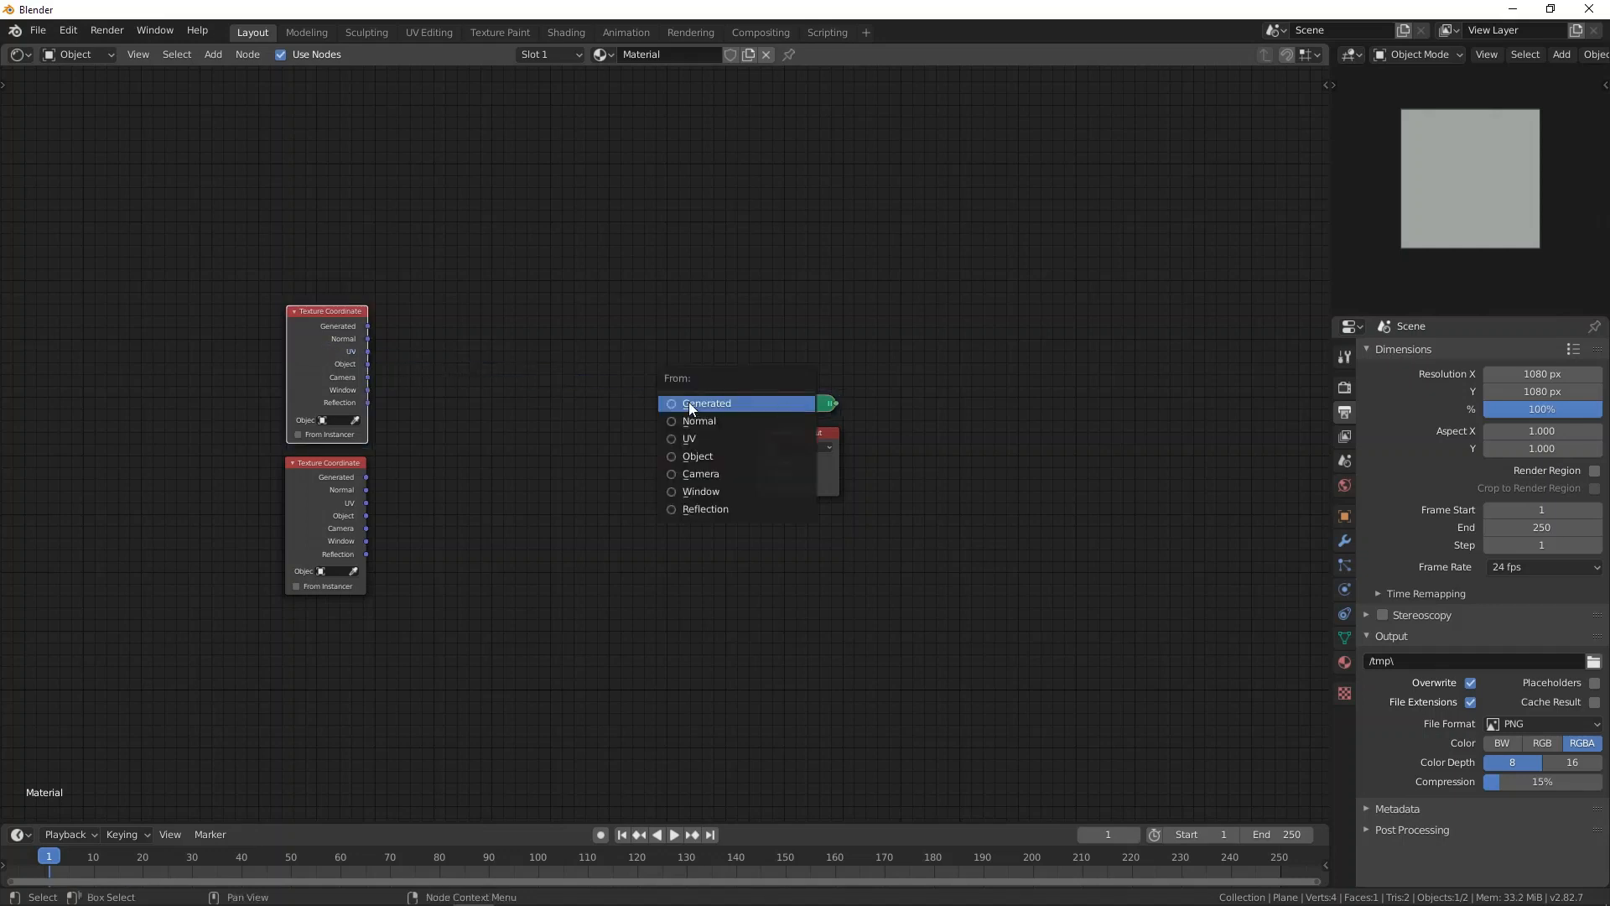
click(688, 421)
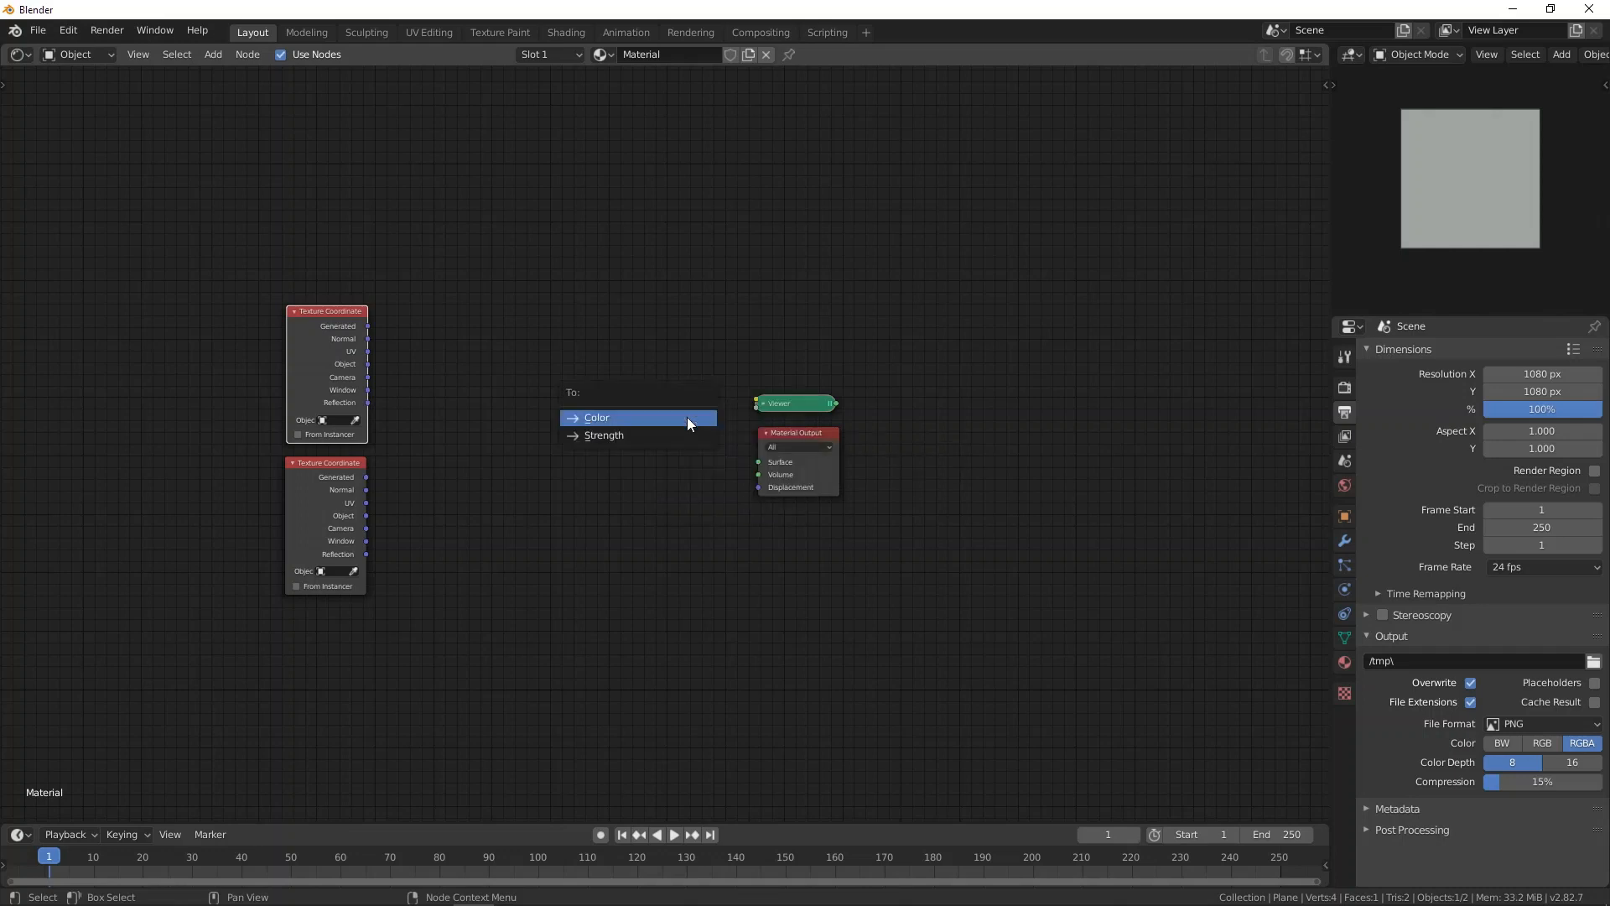
click(678, 417)
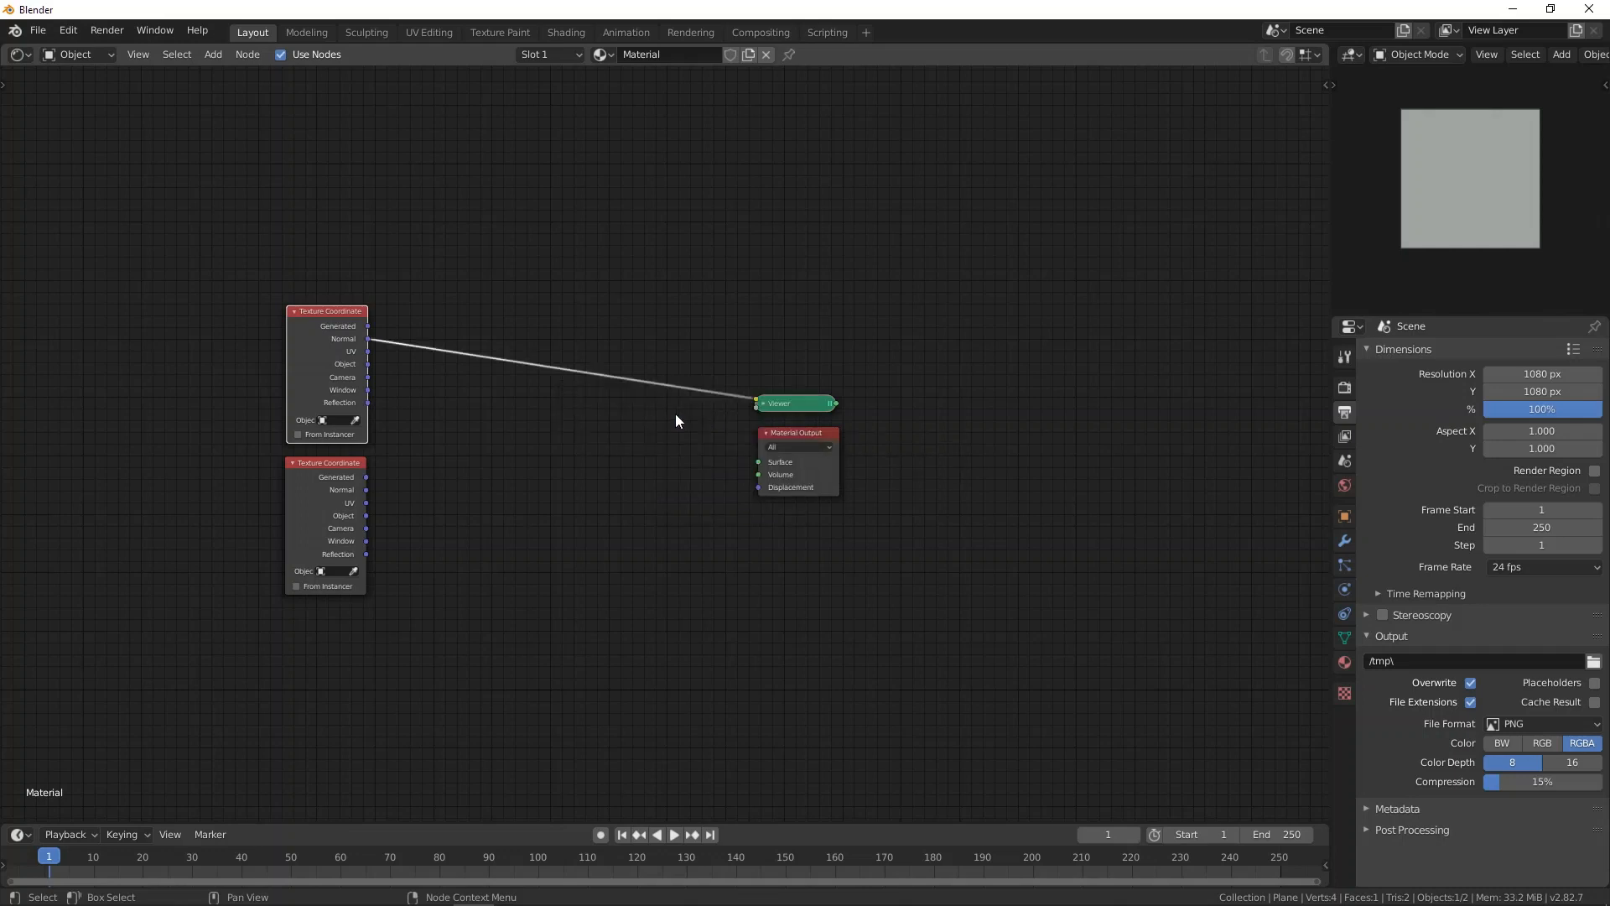
key(ctrl+z)
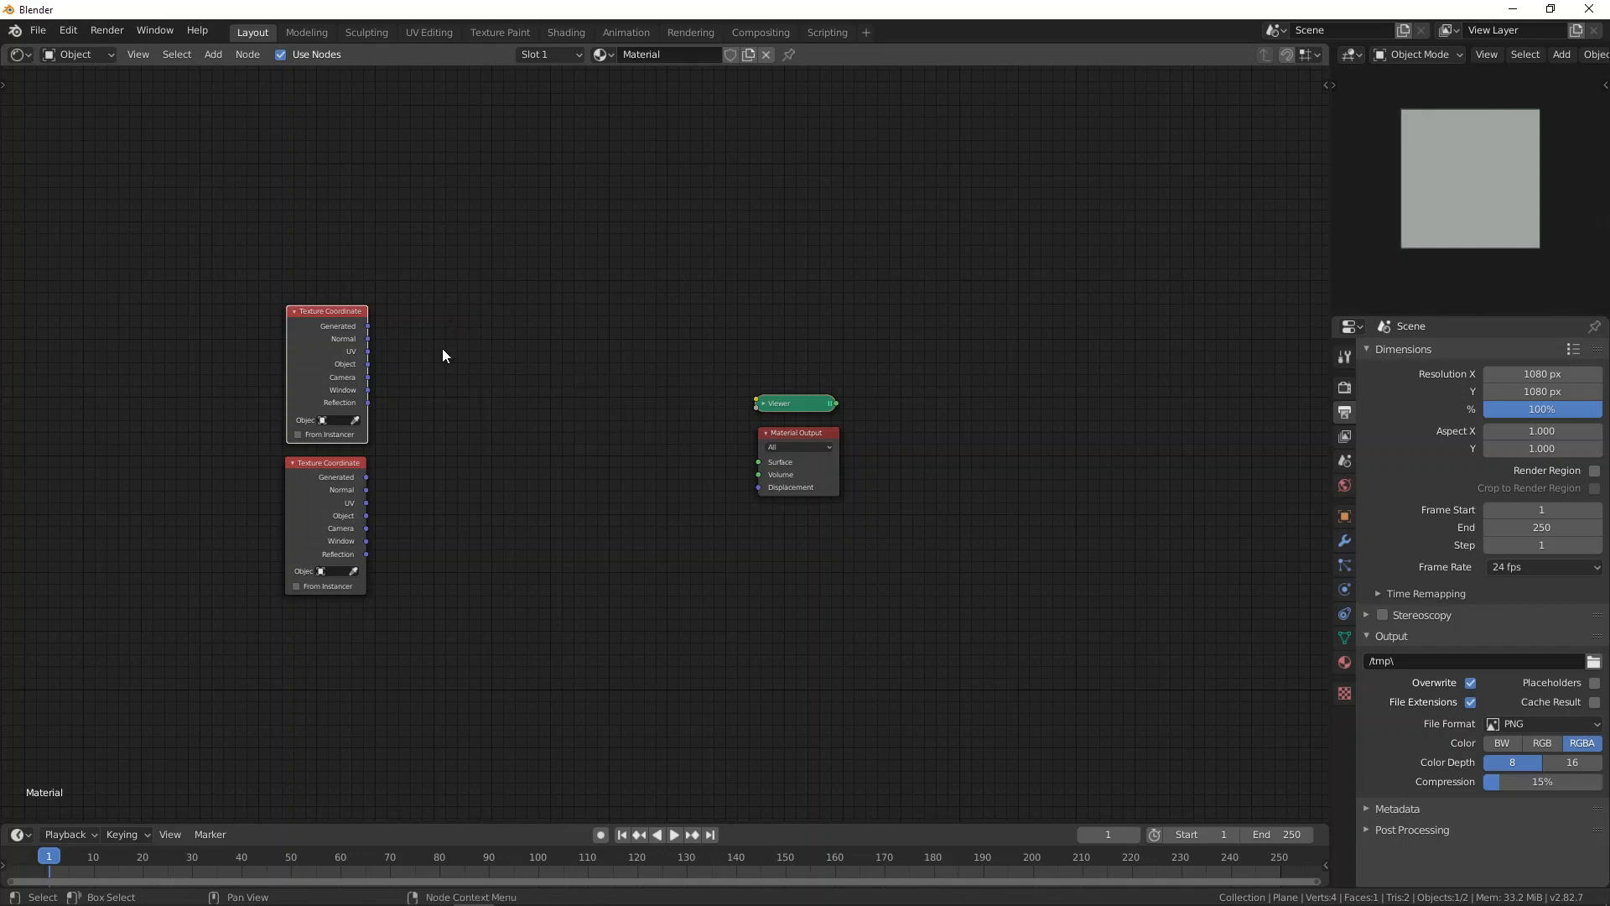
Step: Delete the lower Texture Coordinate node and move the remaining one up towards the top of the node area
click(326, 477)
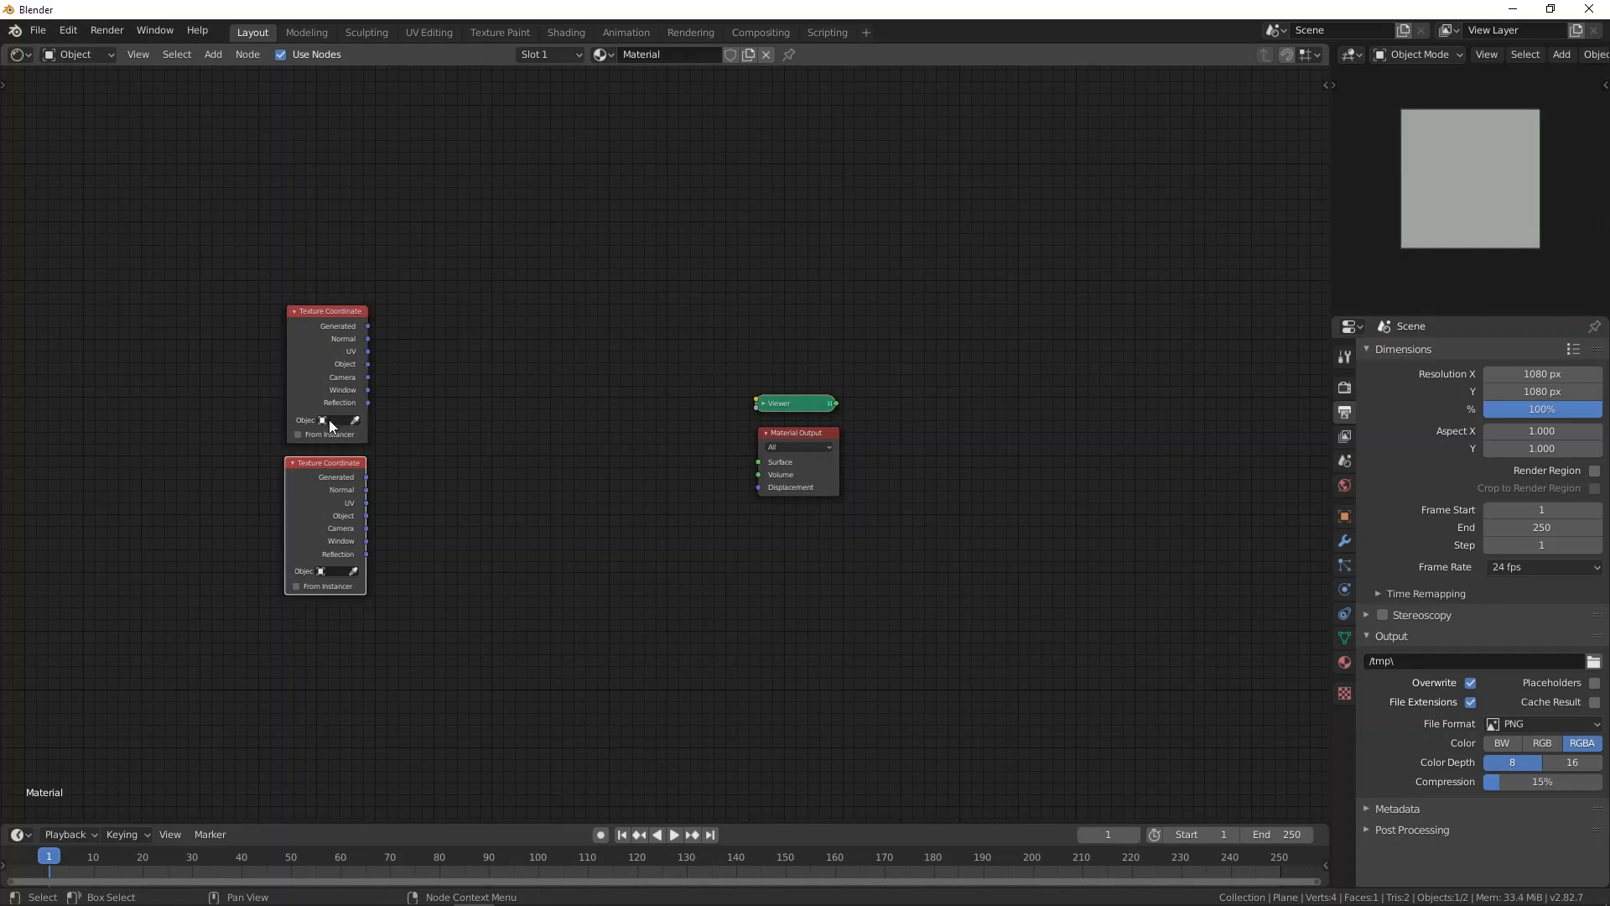
key(x)
drag(326, 356, 308, 192)
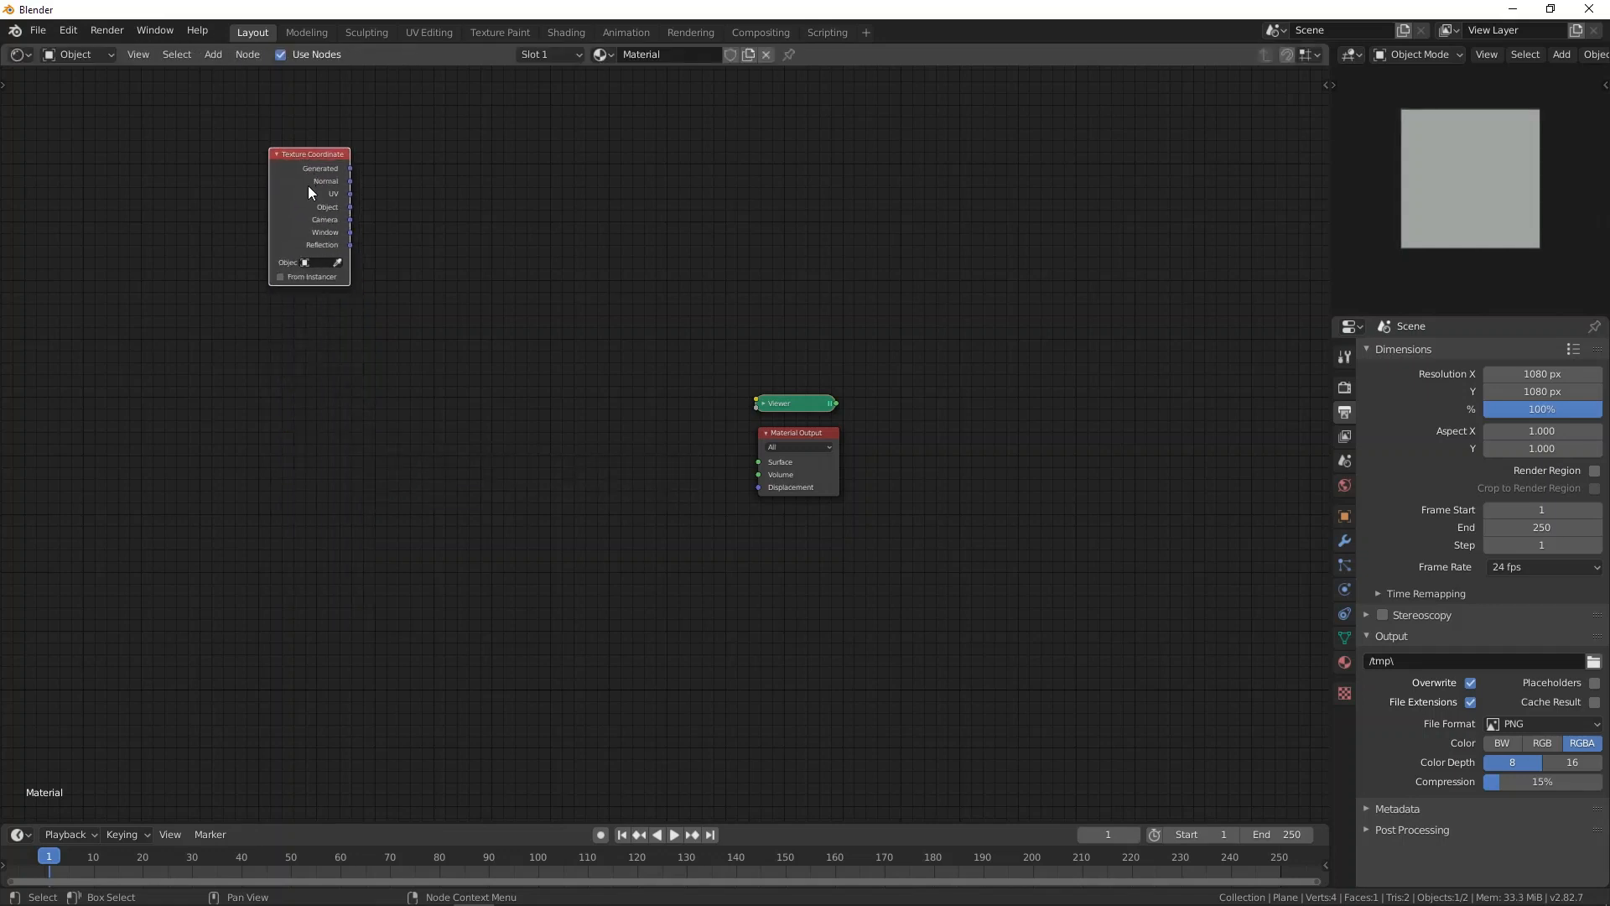
Step: Duplicate the Texture Coordinate node directly below itself and repeat the duplication to build a column of five nodes
key(shift+d)
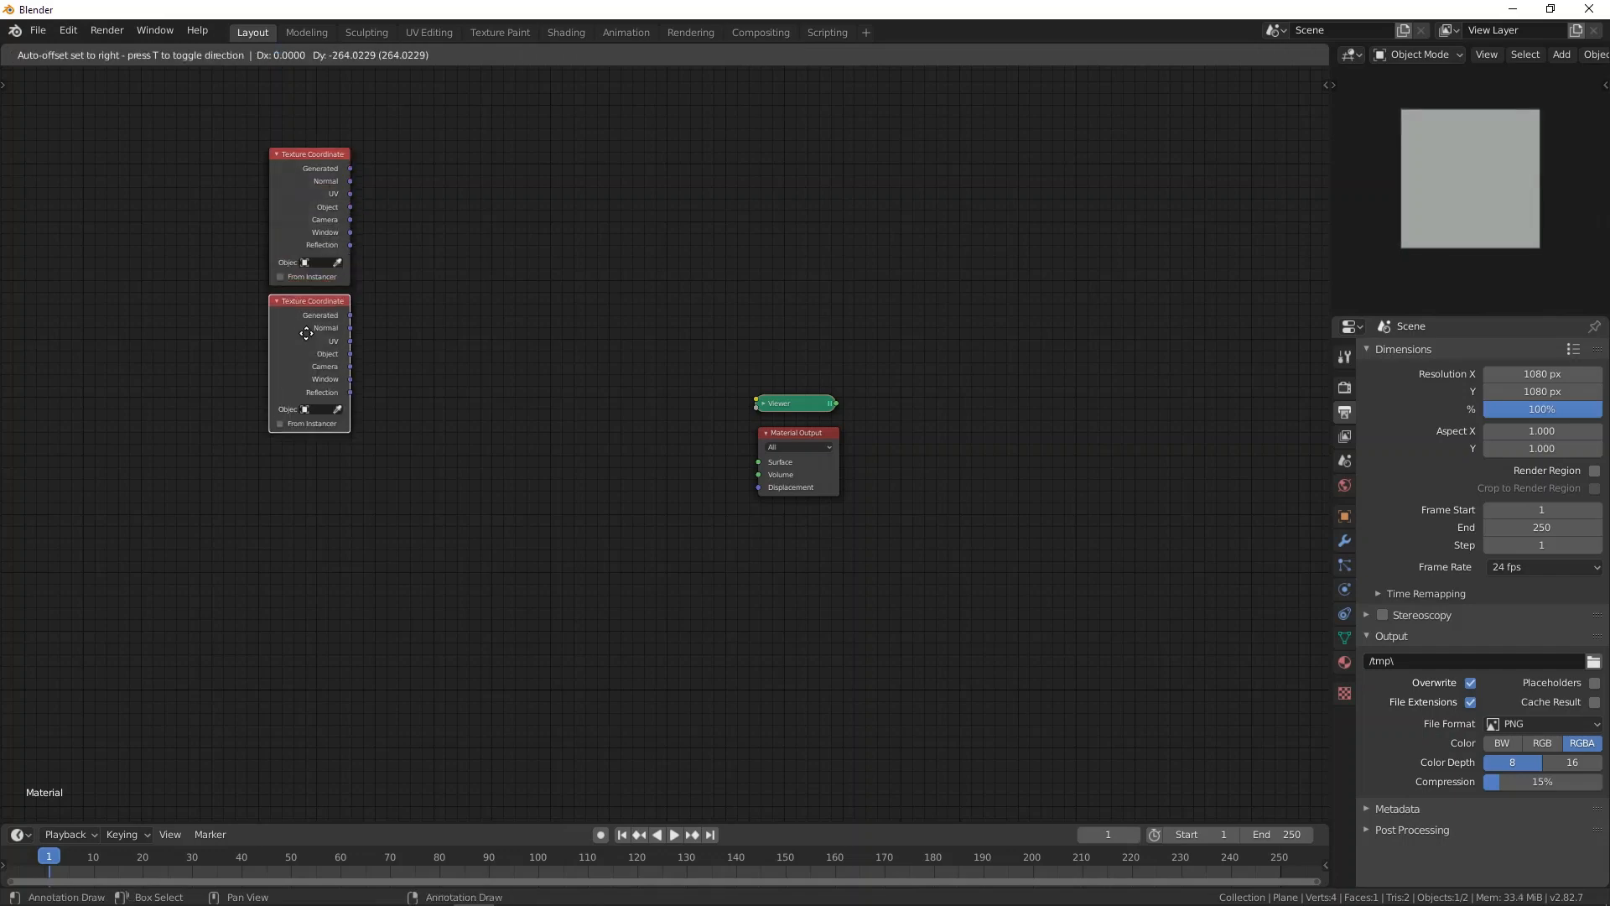
click(307, 334)
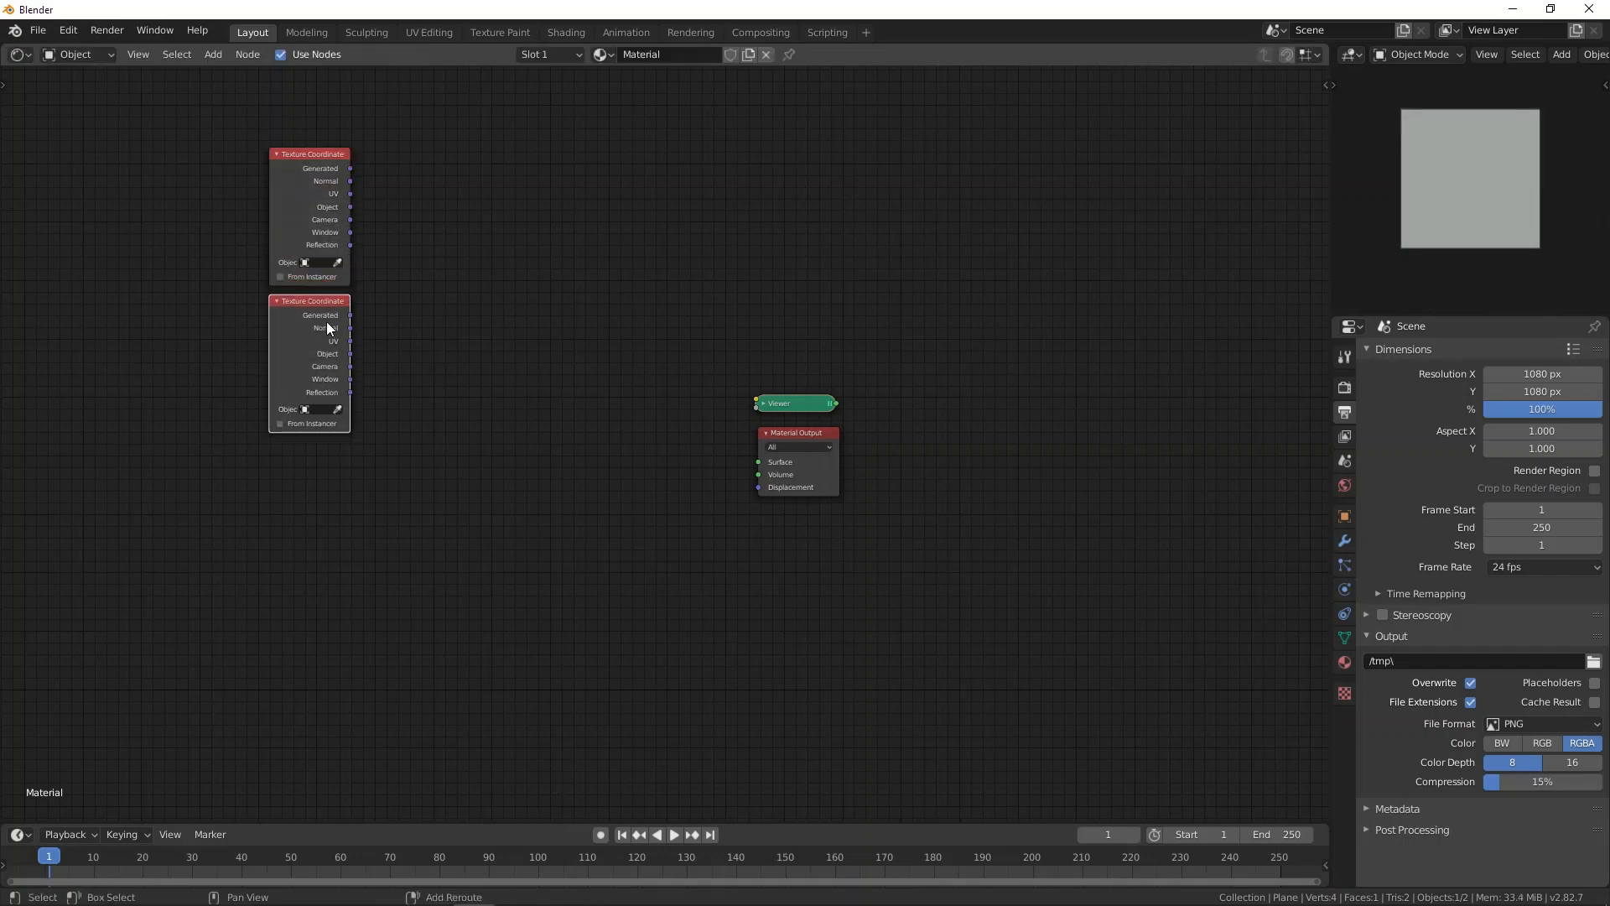
key(shift+r)
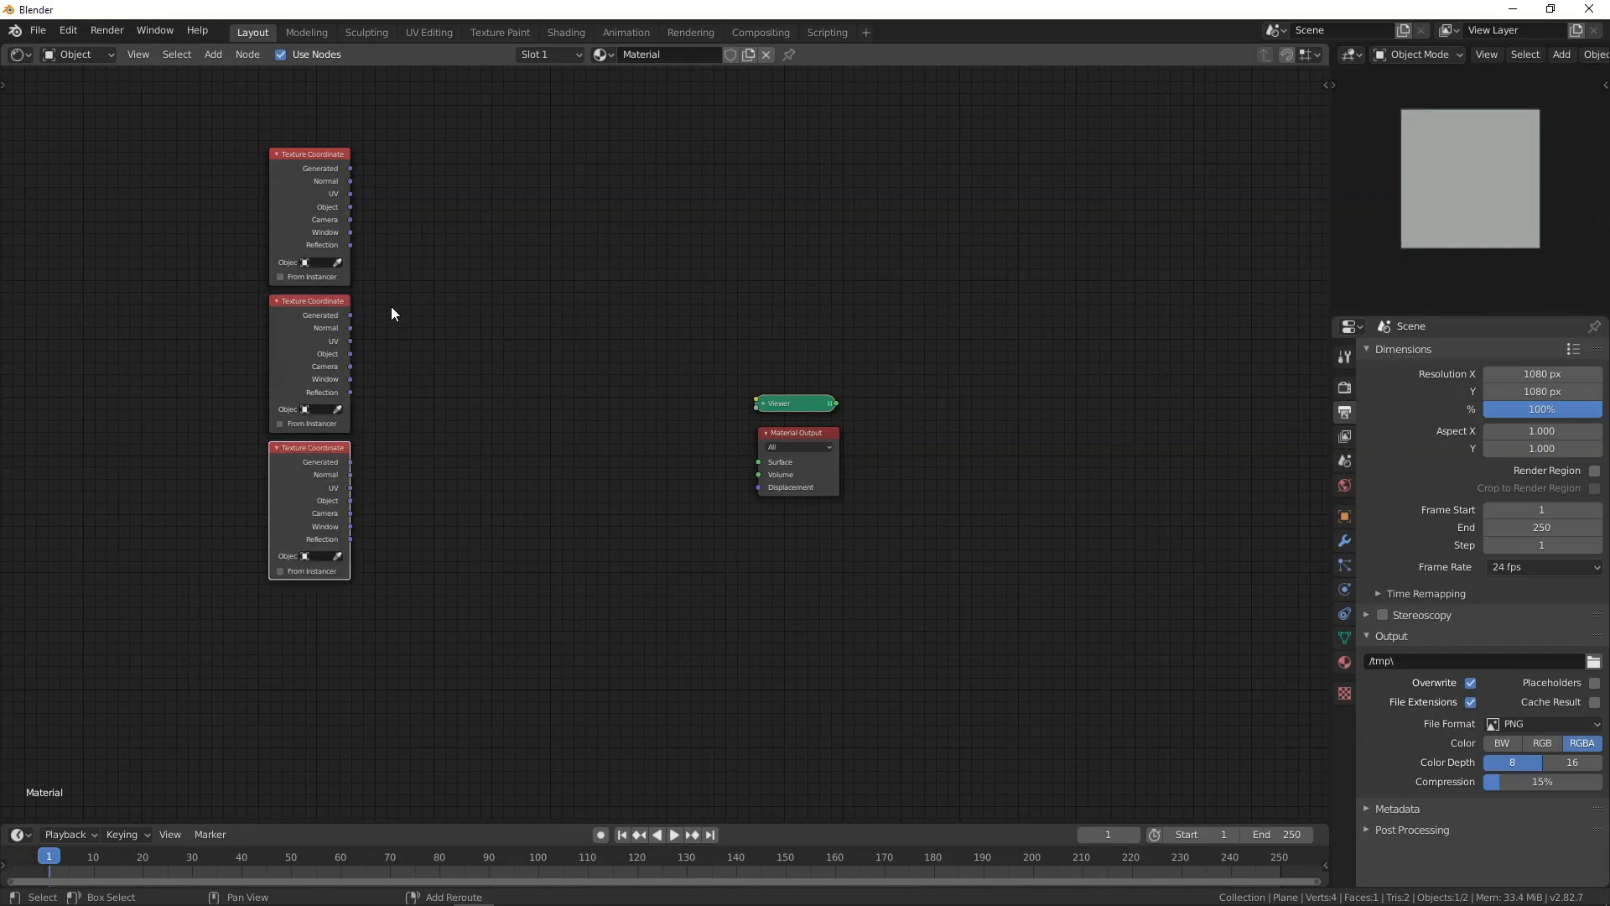
key(shift+r)
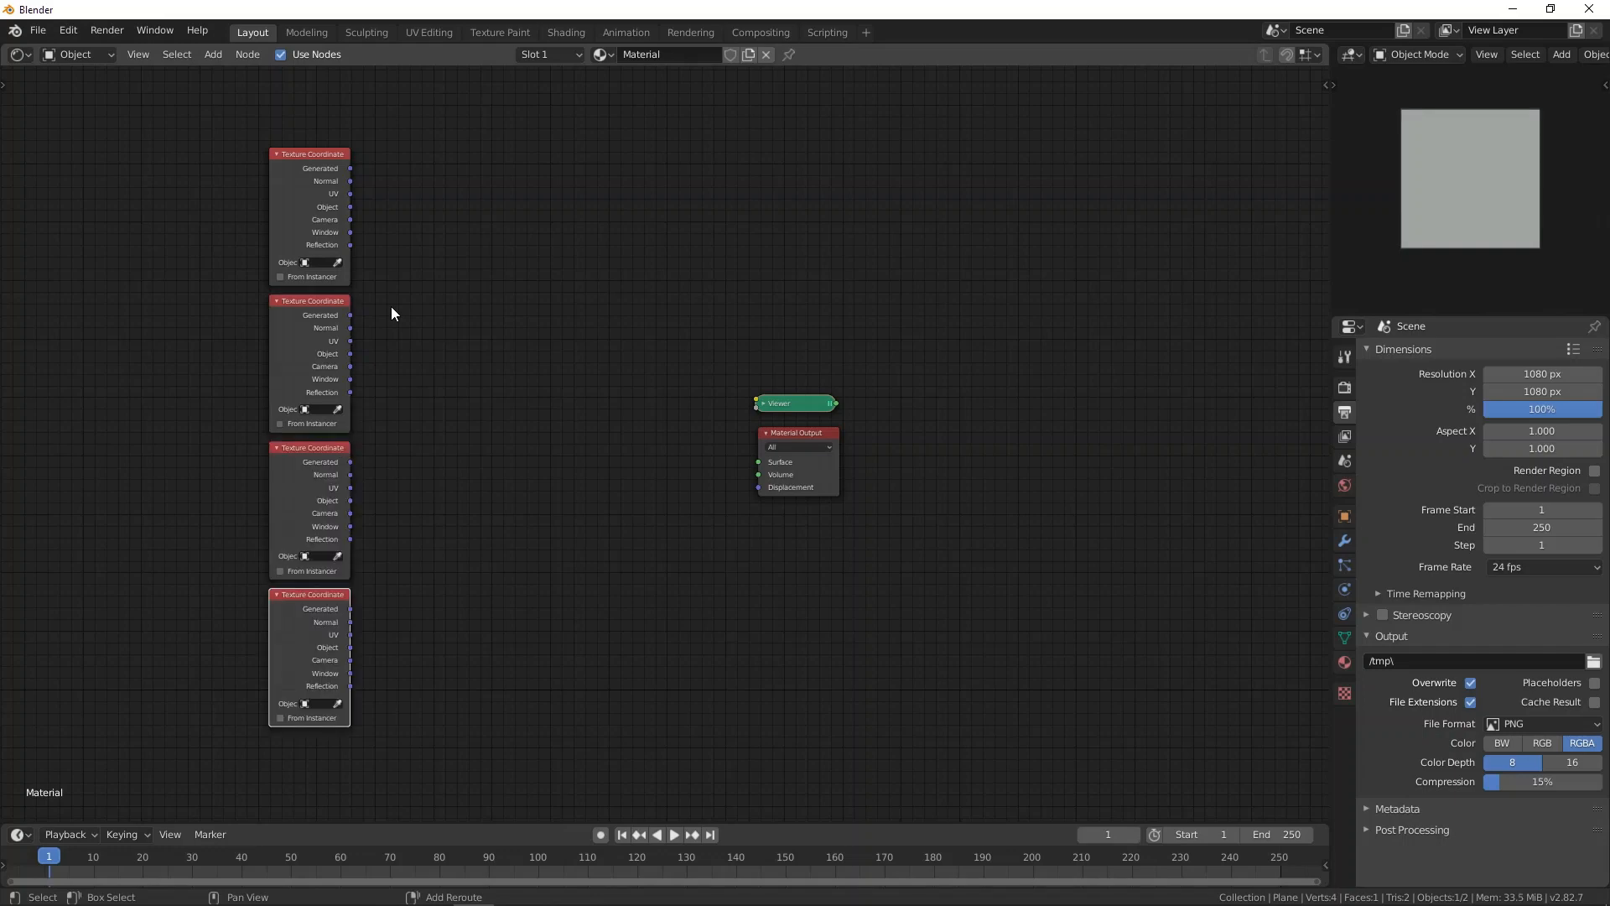
Step: Align all five Texture Coordinate nodes in a vertical column by scaling them to 0 along X
scroll(304, 256, down, 2)
drag(286, 141, 476, 757)
key(s)
key(x)
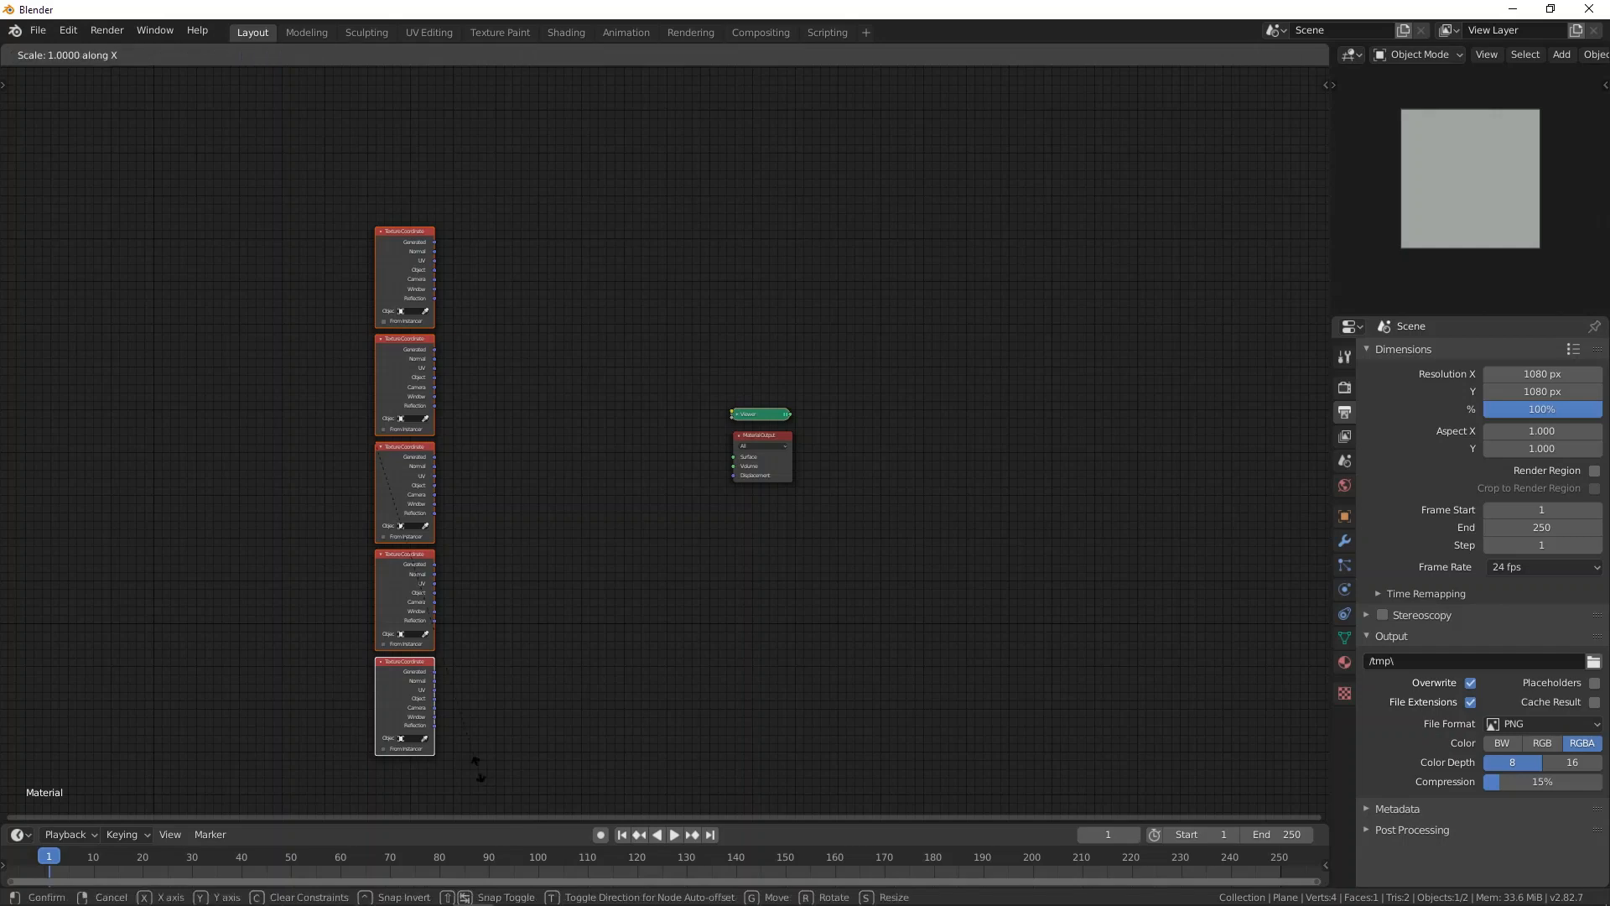
key(0)
key(Return)
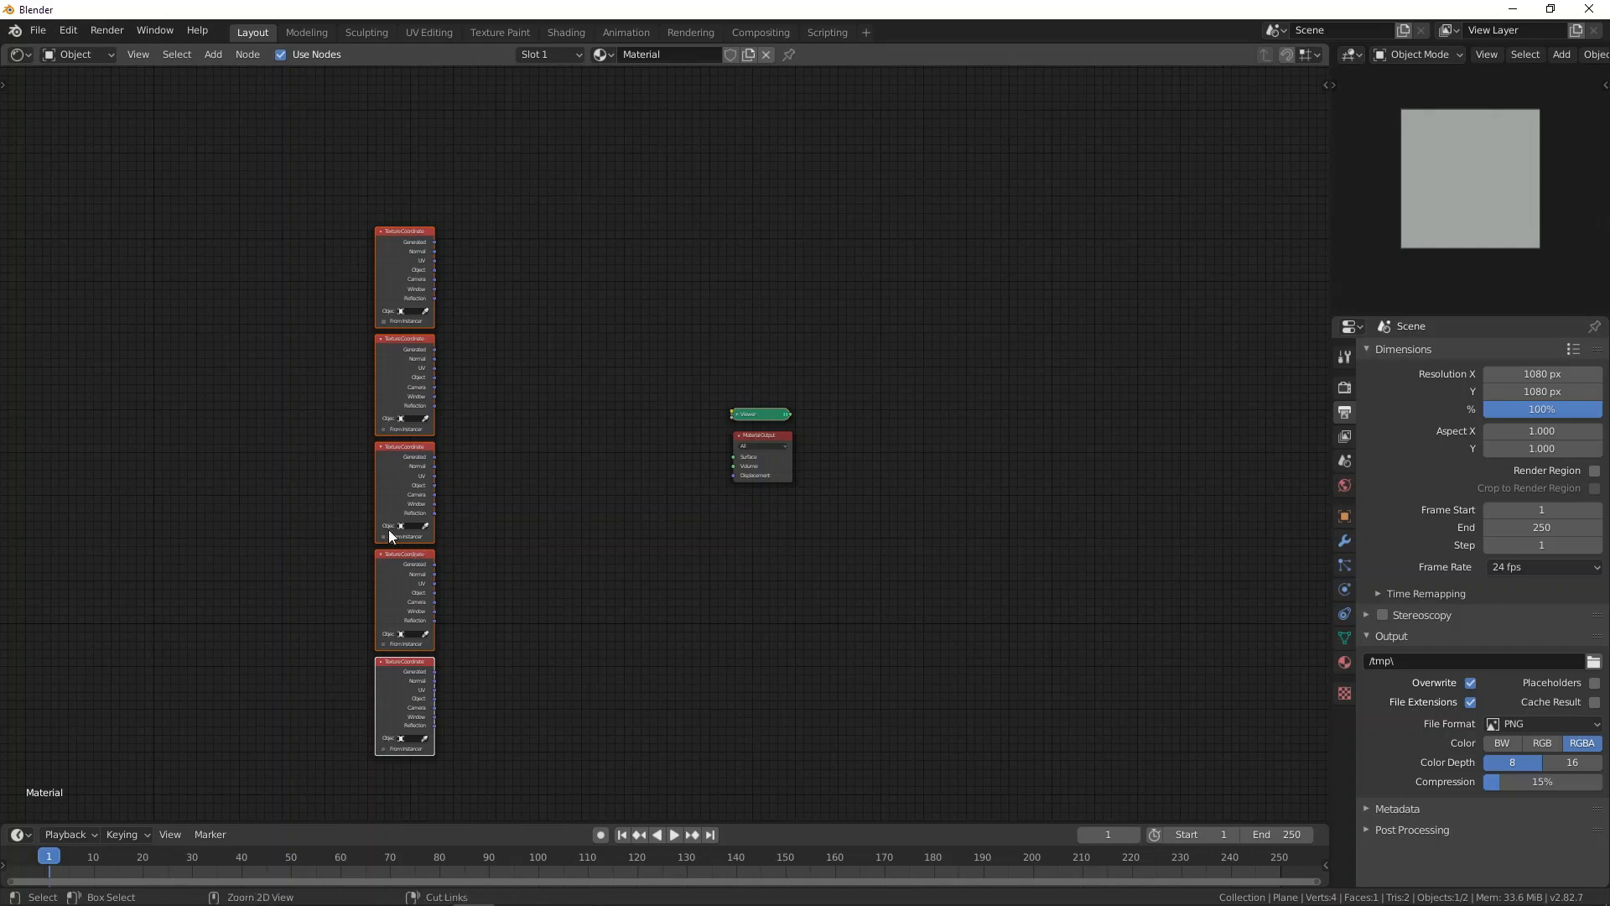
key(g)
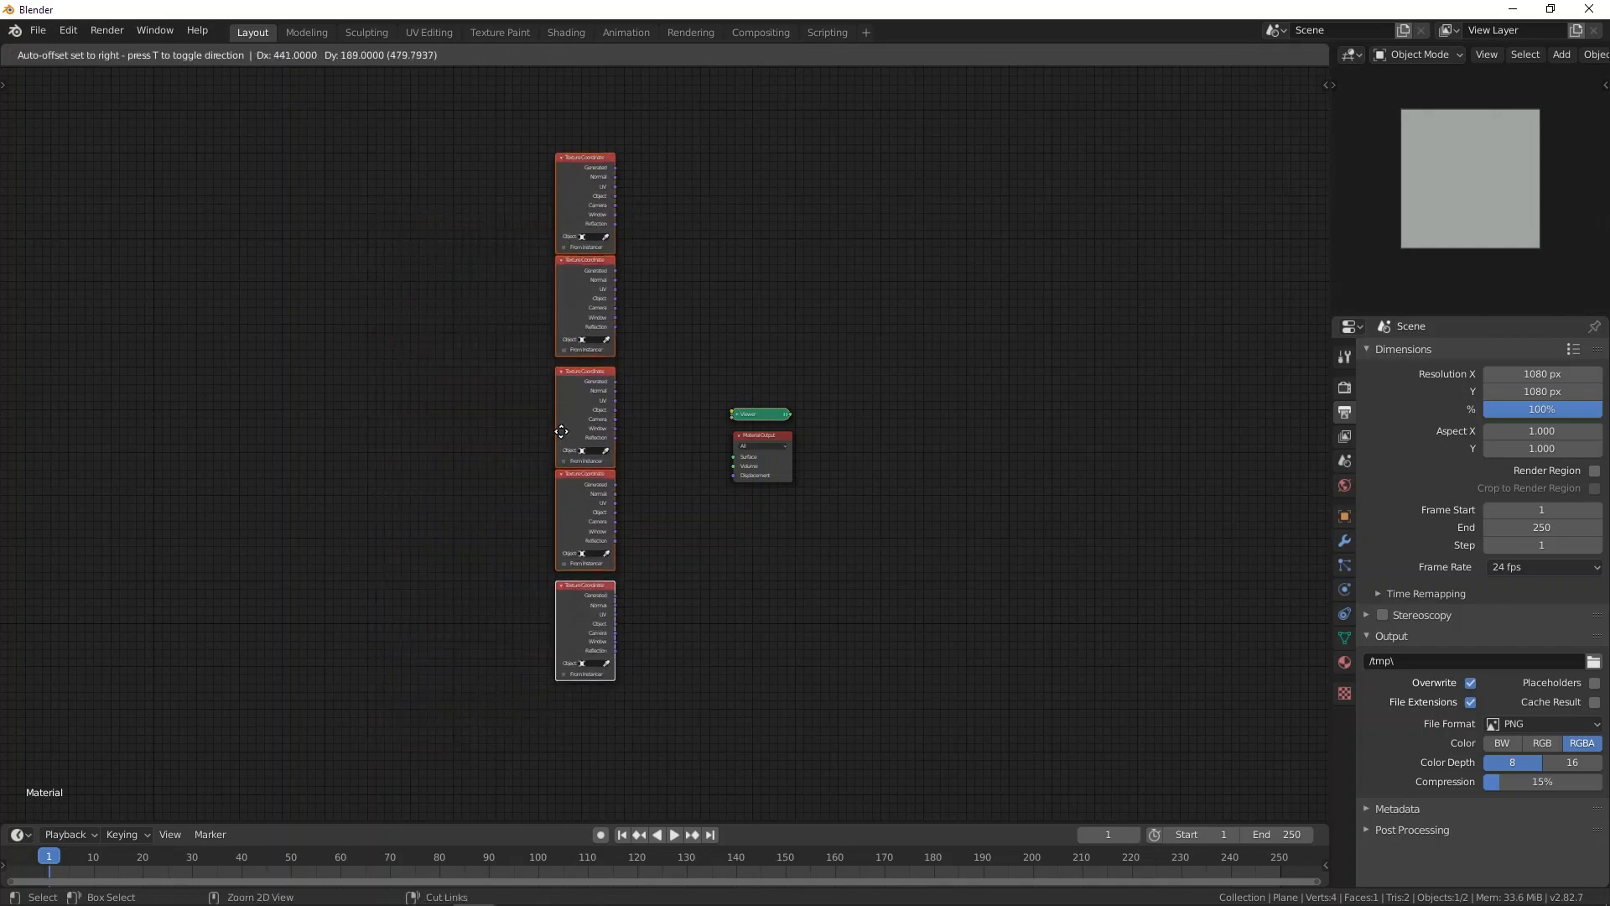
key(Escape)
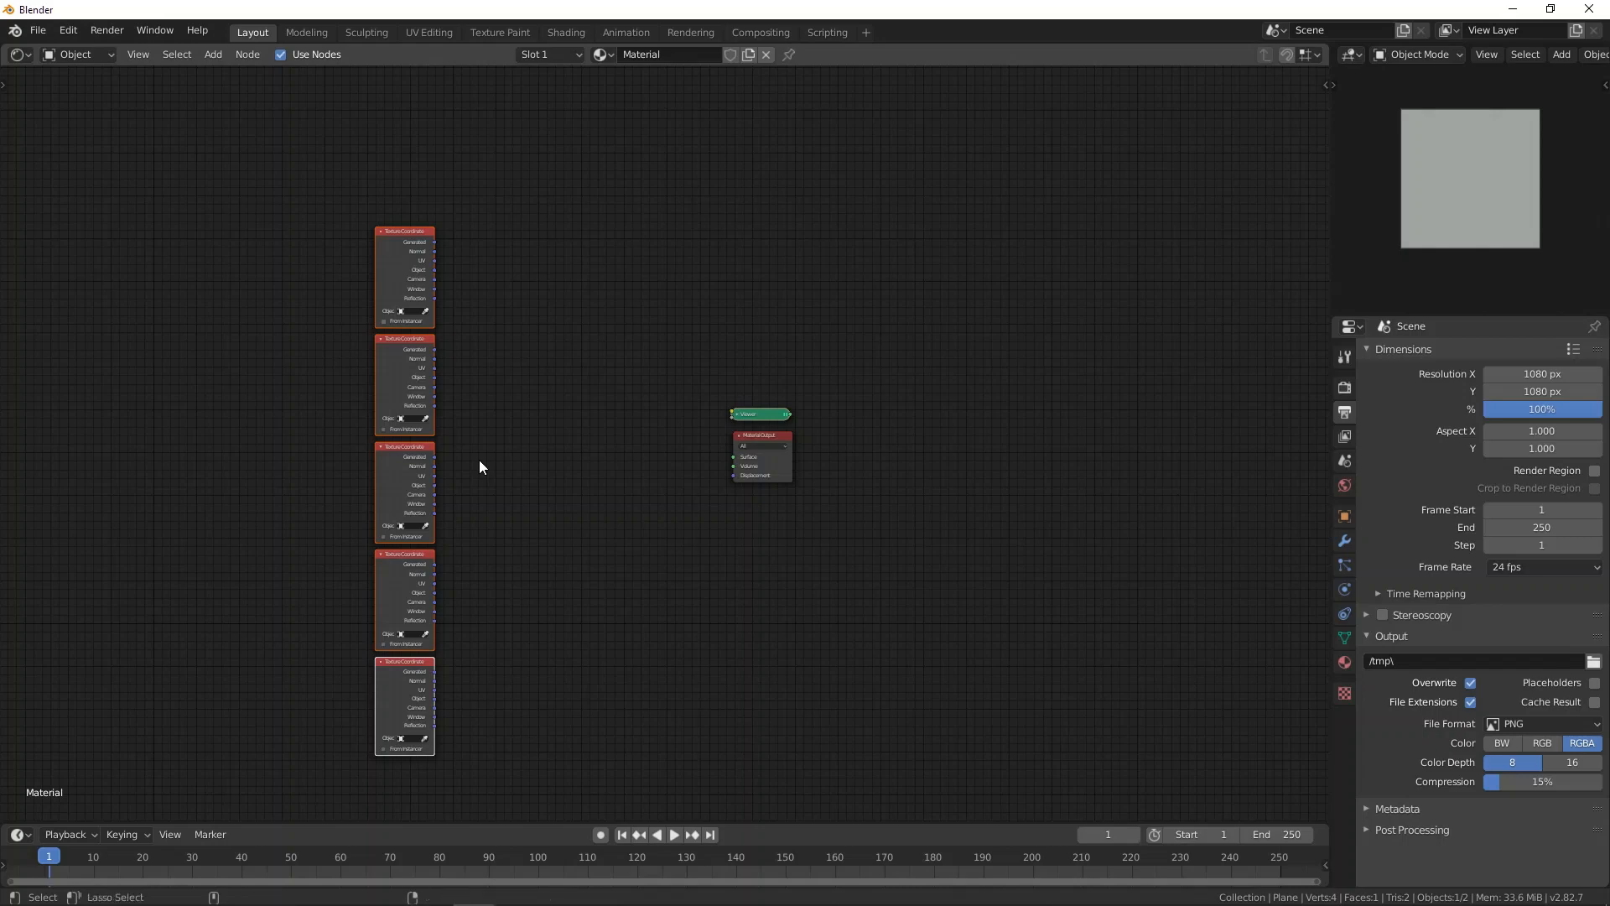
Step: Merge the five Texture Coordinate nodes with a chain of Multiply nodes, and move the Multiply nodes up beside the column's middle
key(ctrl+alt+KP_Multiply)
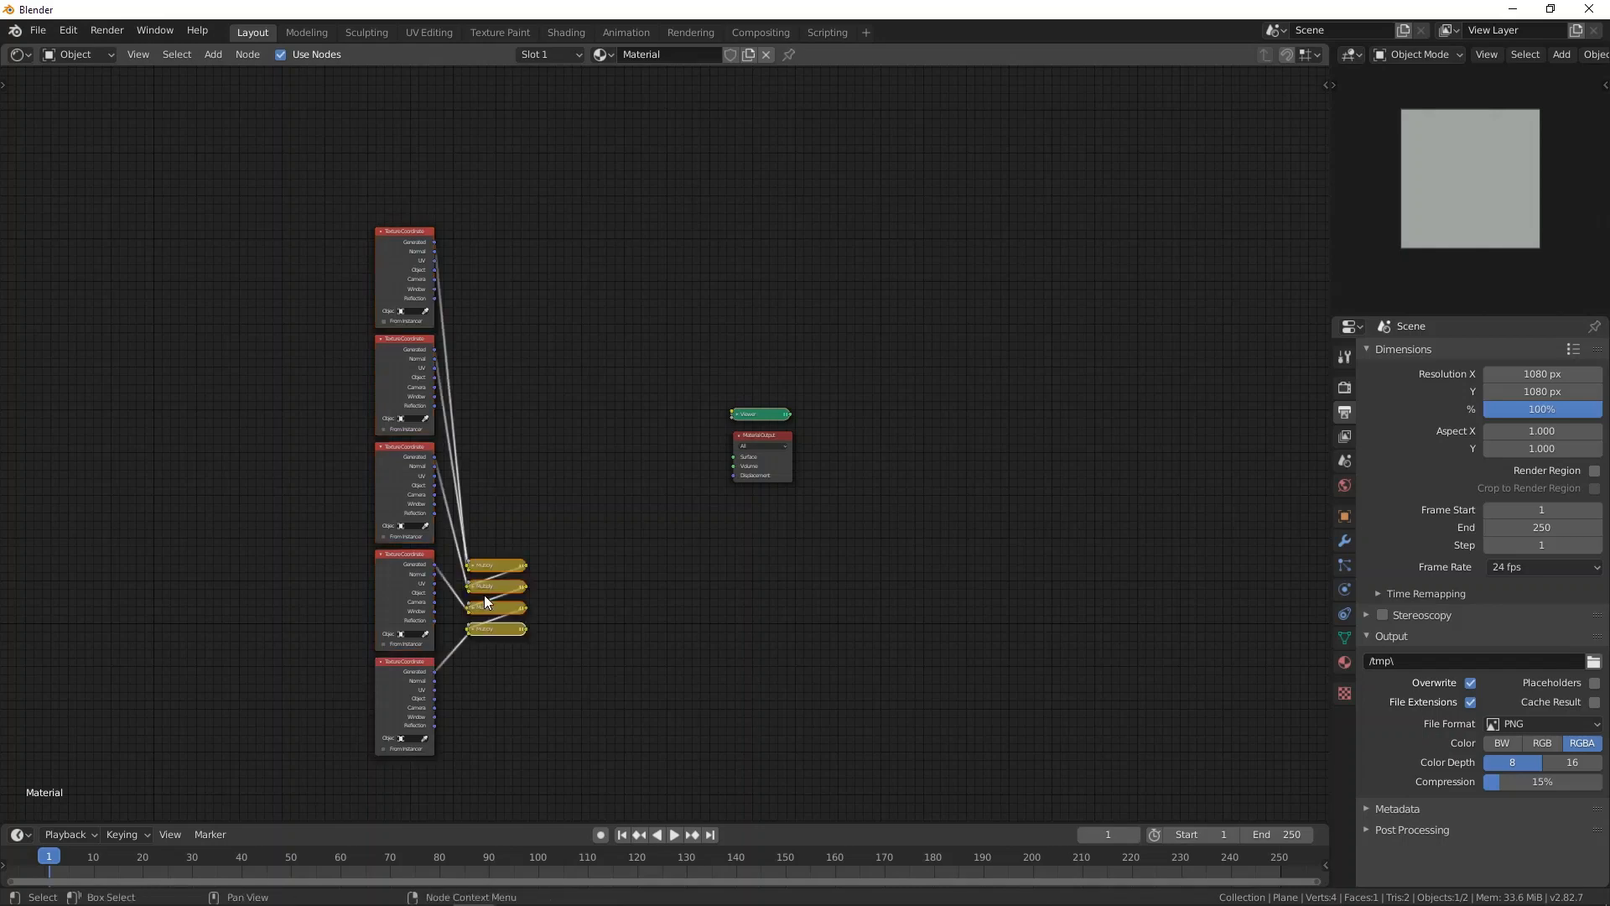
drag(485, 595, 520, 443)
scroll(465, 434, up, 3)
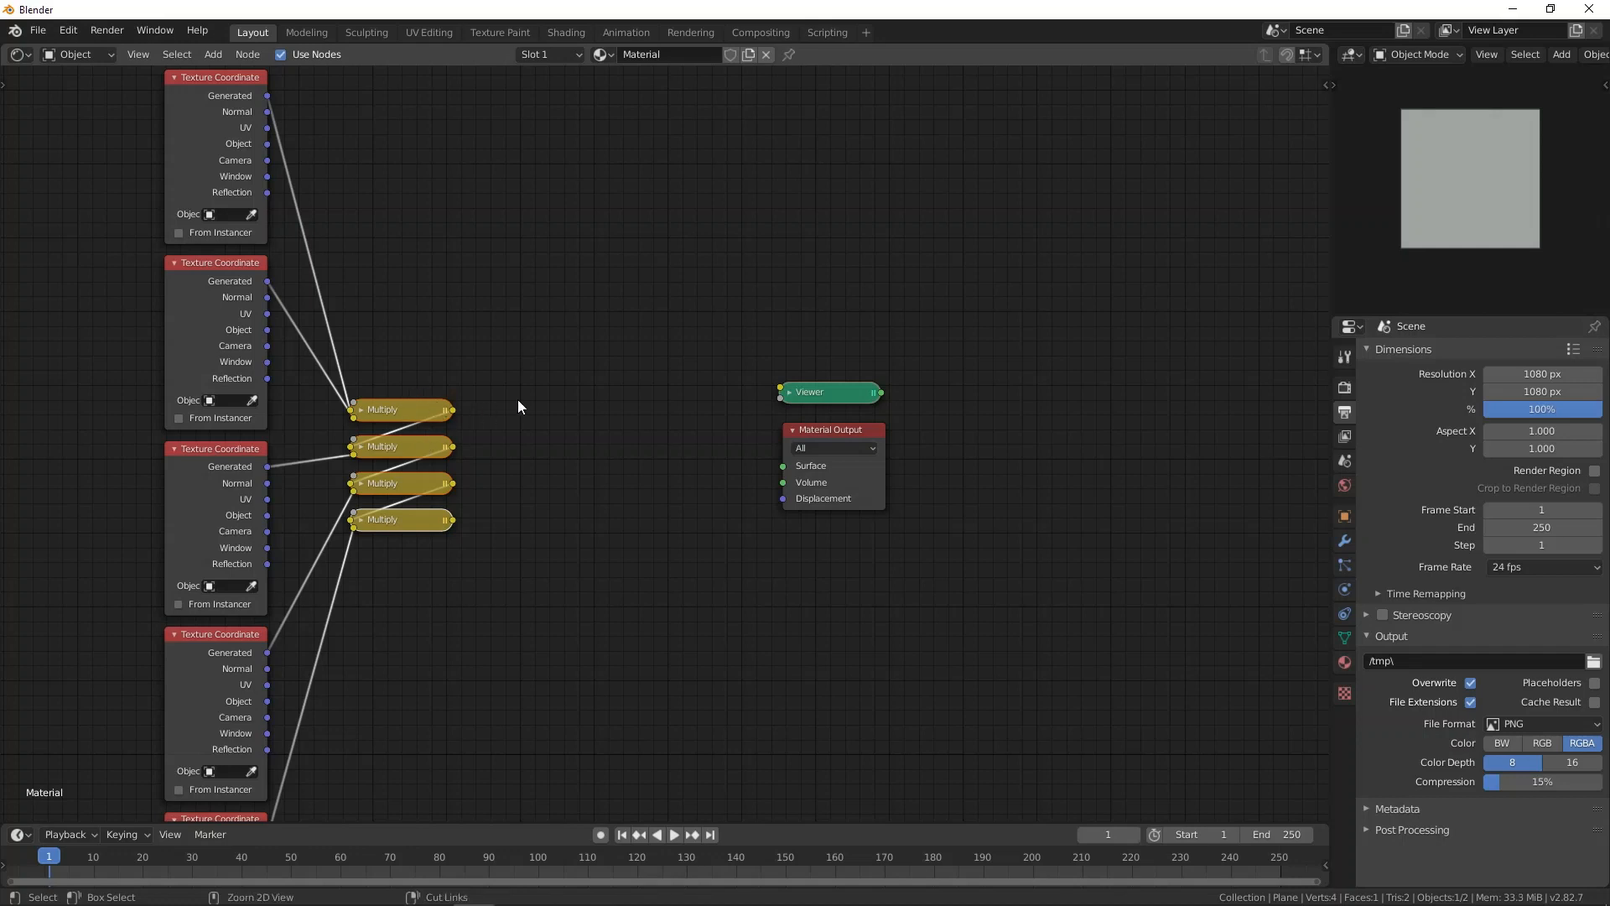
Step: Merge the four Multiply nodes with a chain of Math nodes and batch-change the Math operation to Greater Than
key(ctrl+KP_Multiply)
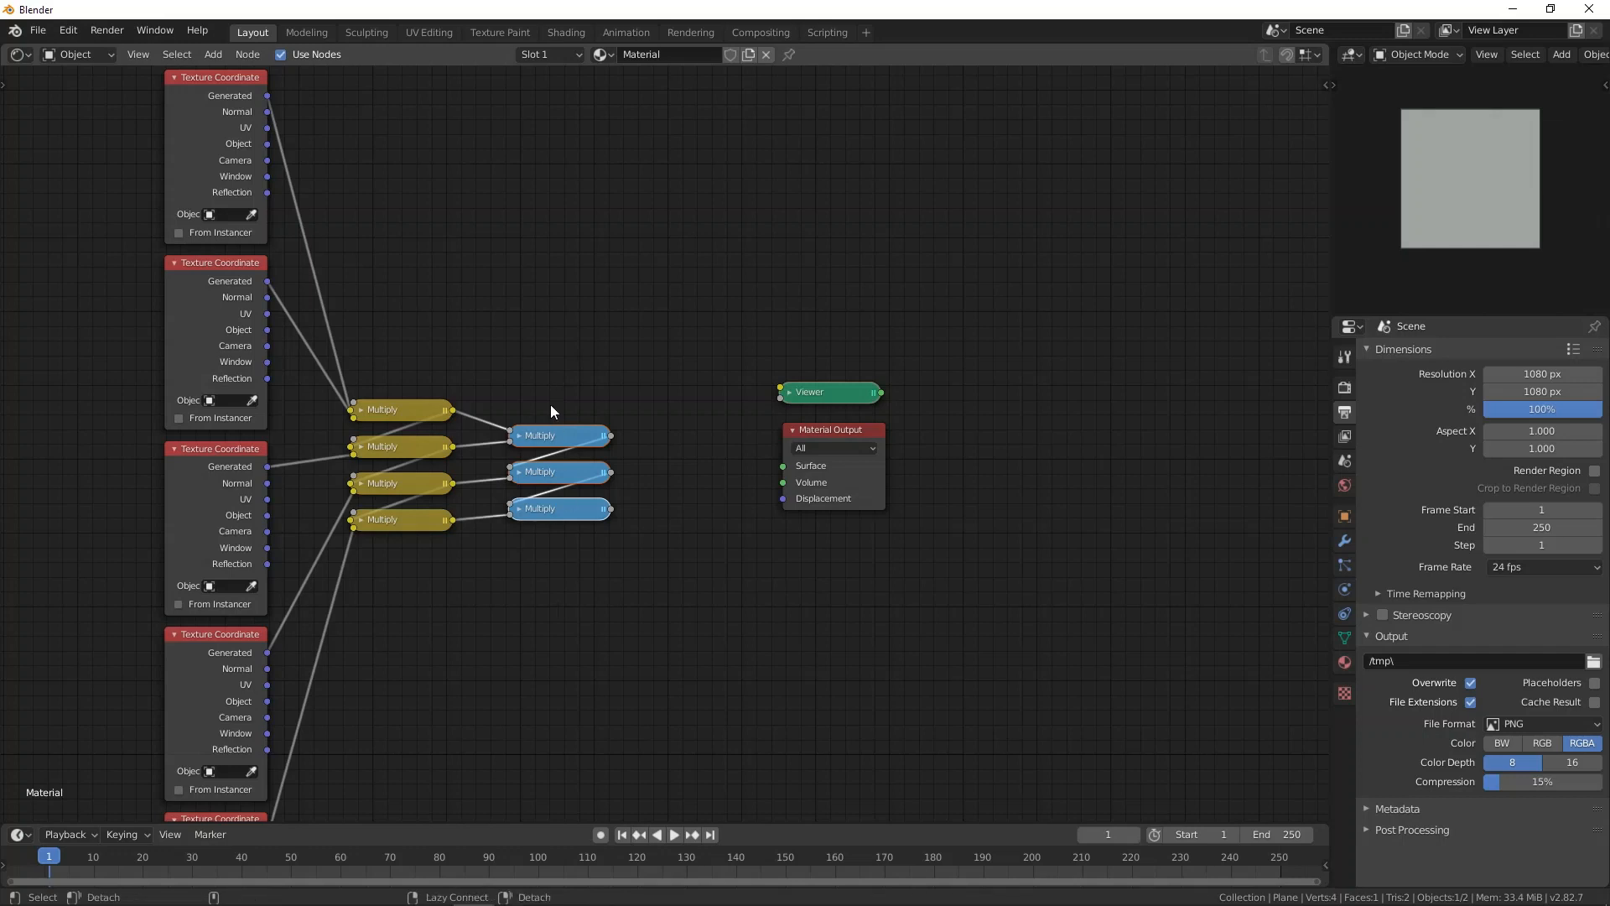
key(alt+Down)
key(alt+comma)
key(alt+period)
scroll(475, 299, down, 2)
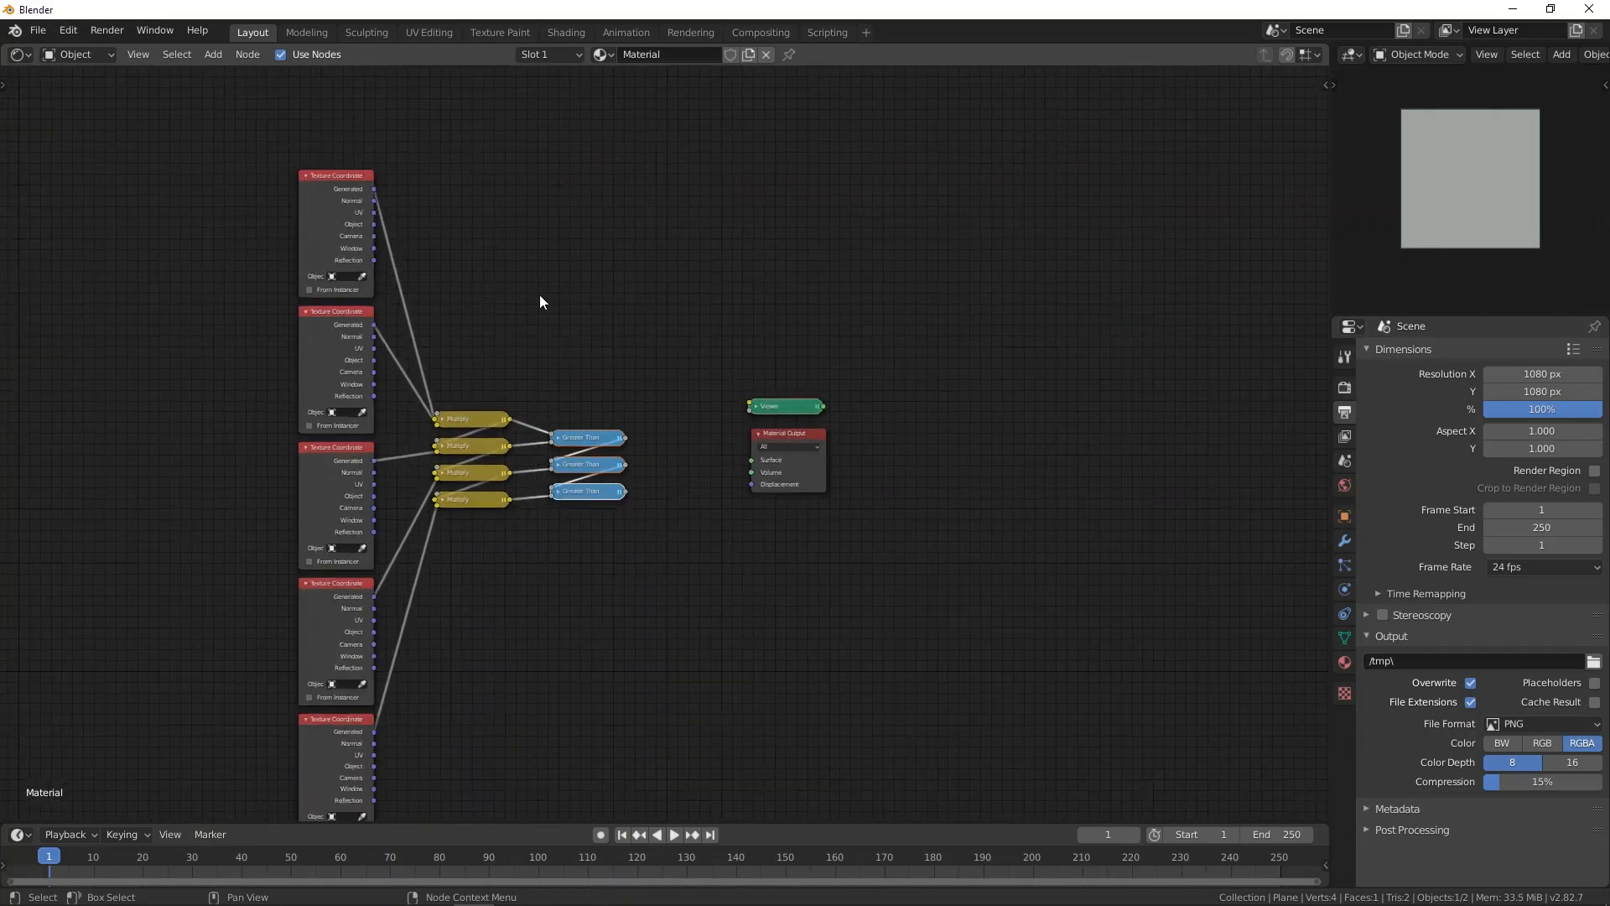
key(shift+w)
mouse_move(525, 228)
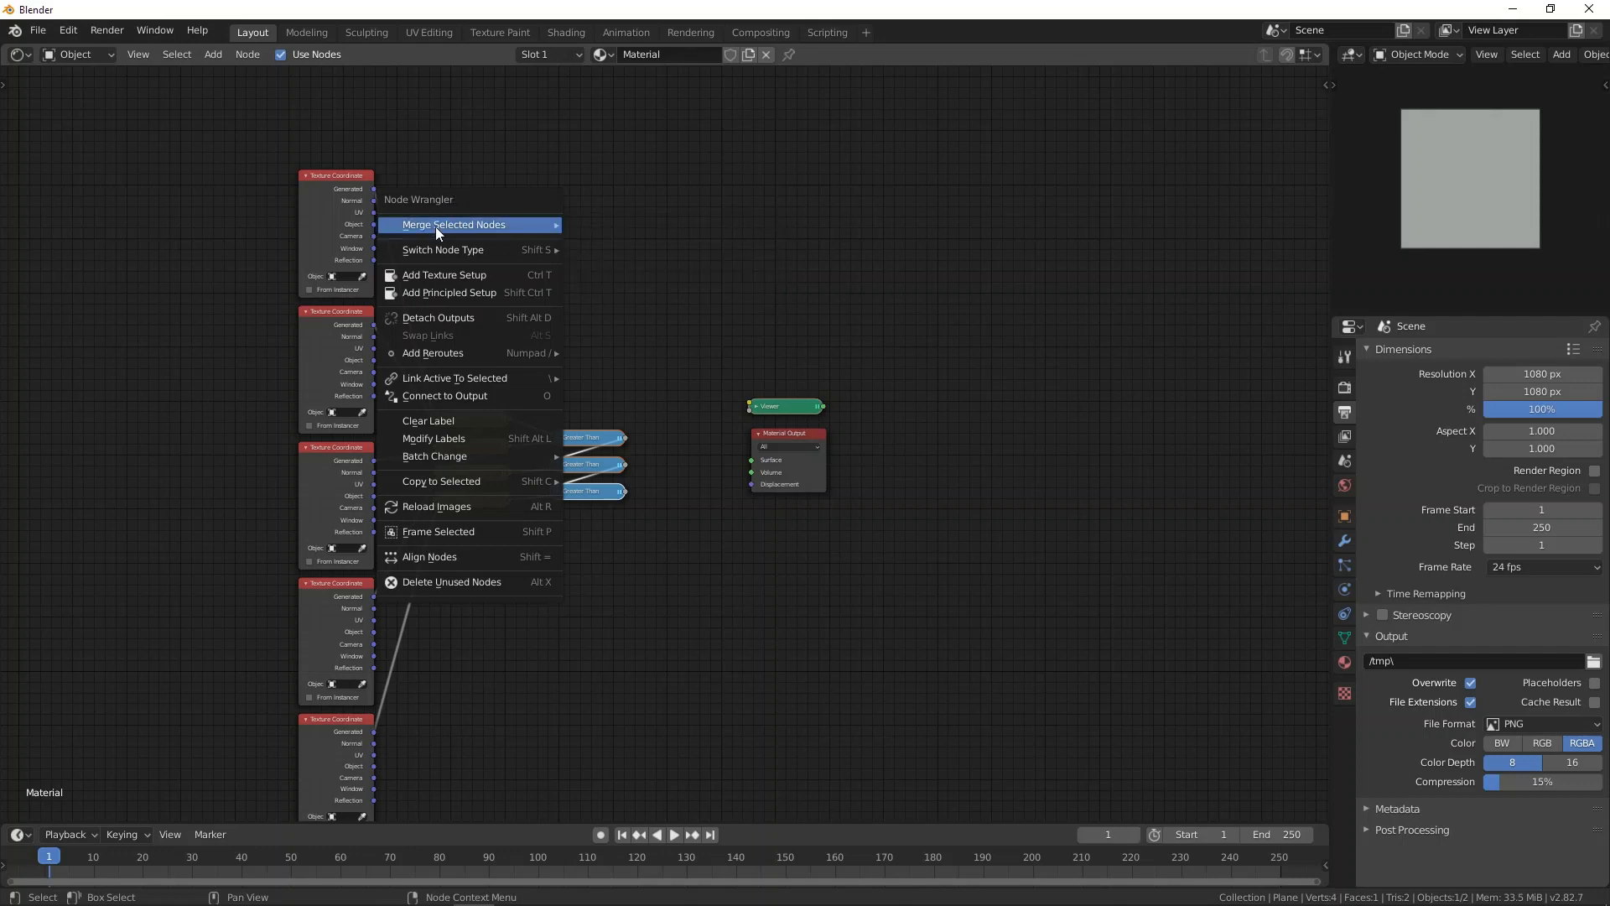
mouse_move(480, 256)
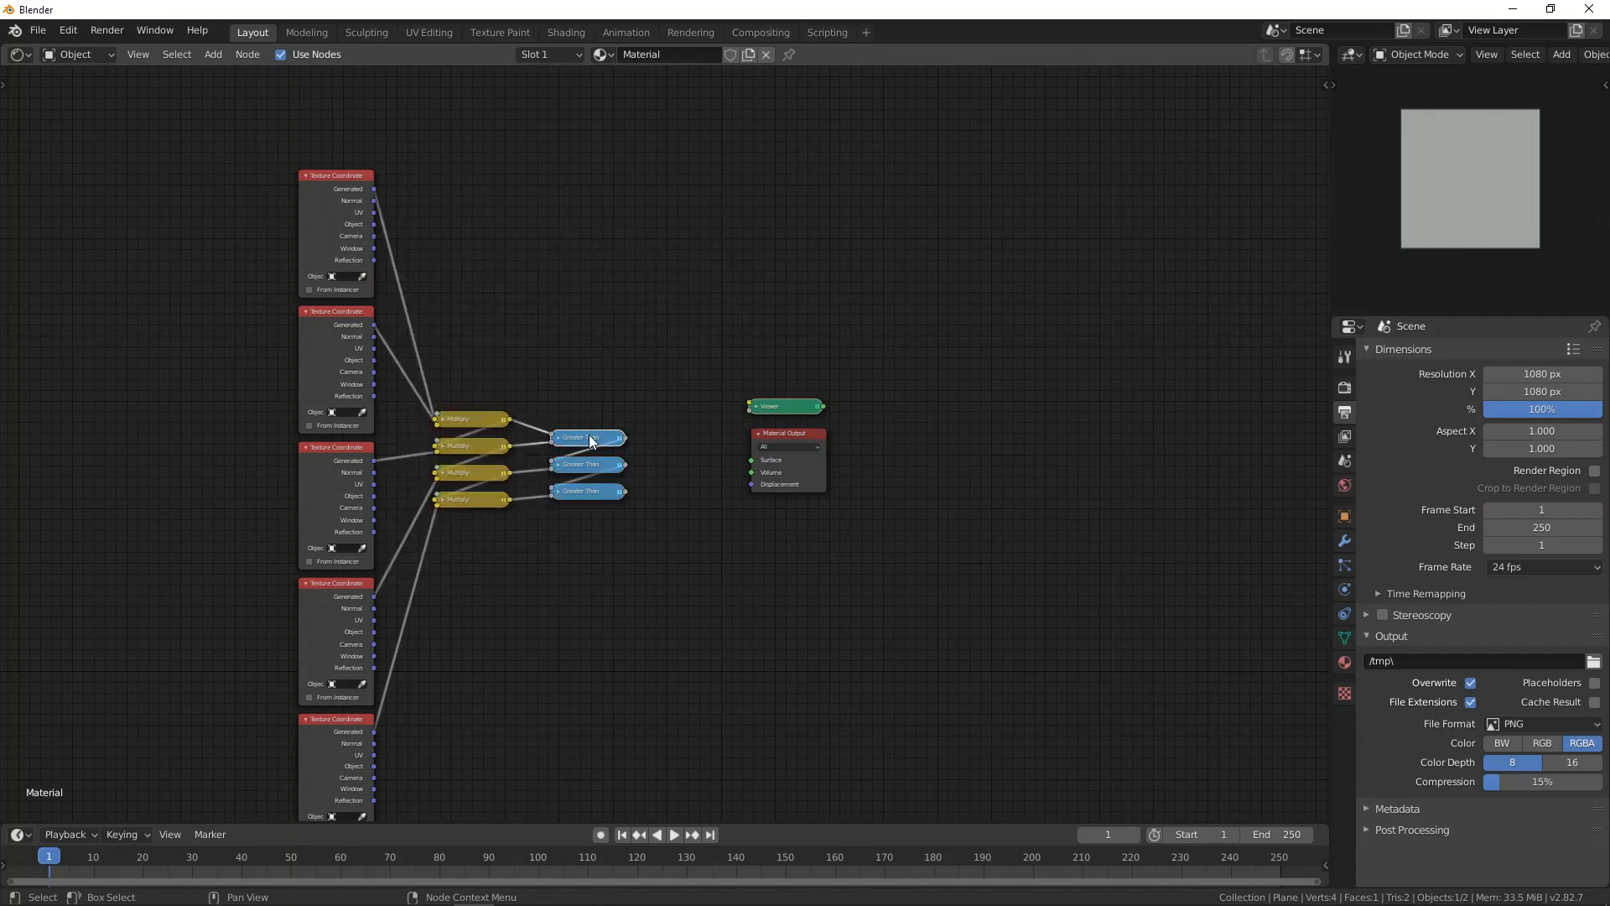
Step: Switch the top Greater Than node's type to Checker Texture
scroll(589, 434, up, 3)
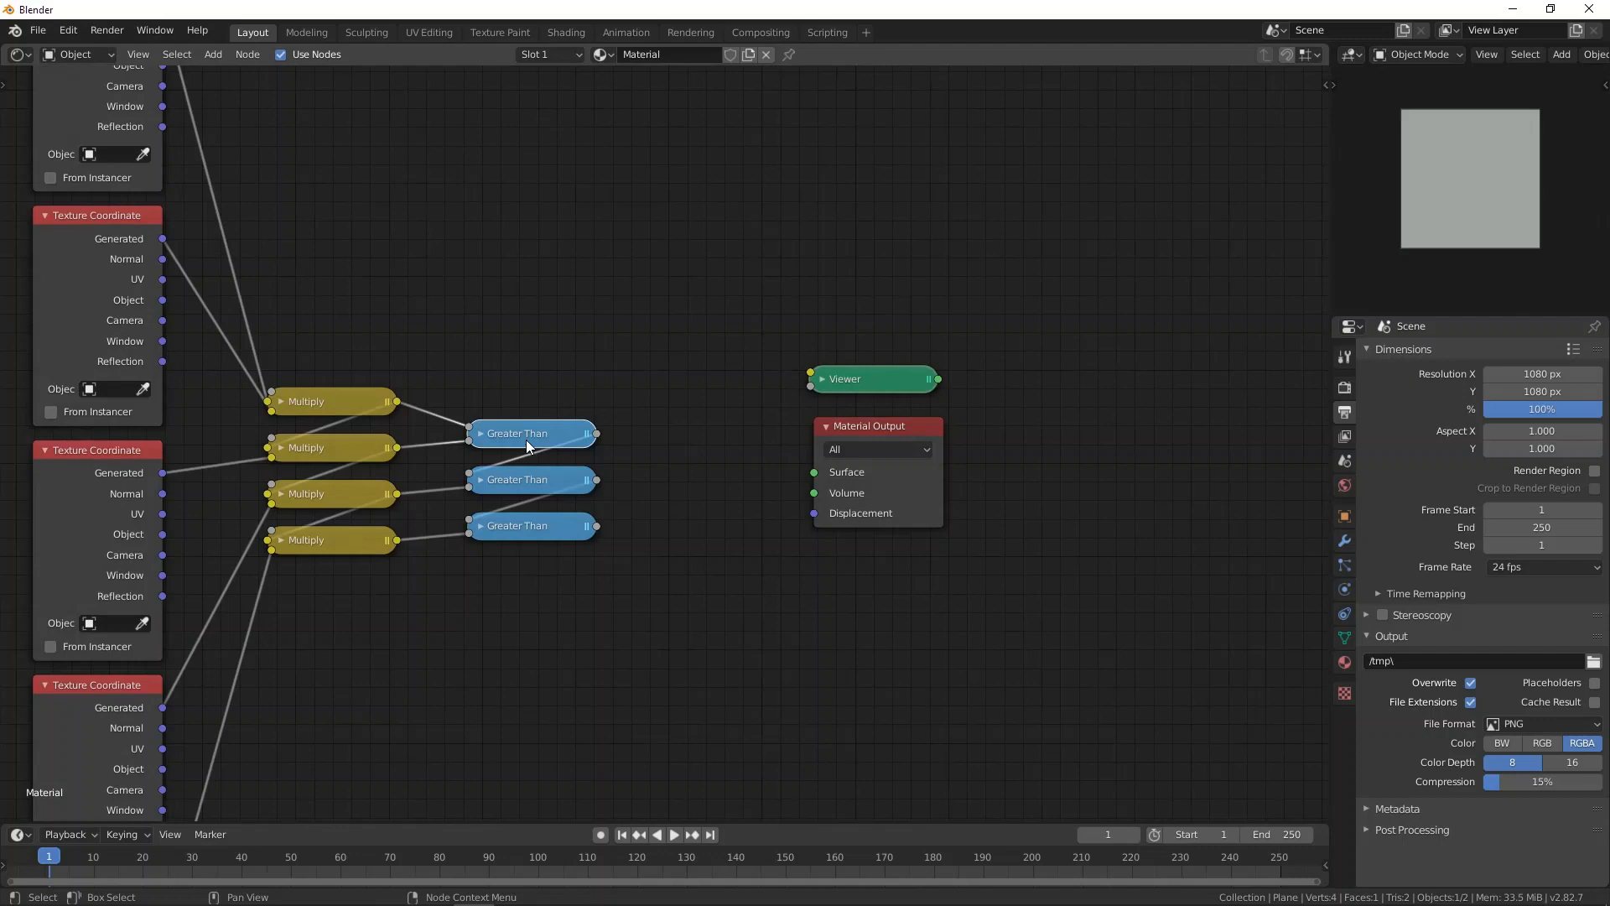
key(shift+s)
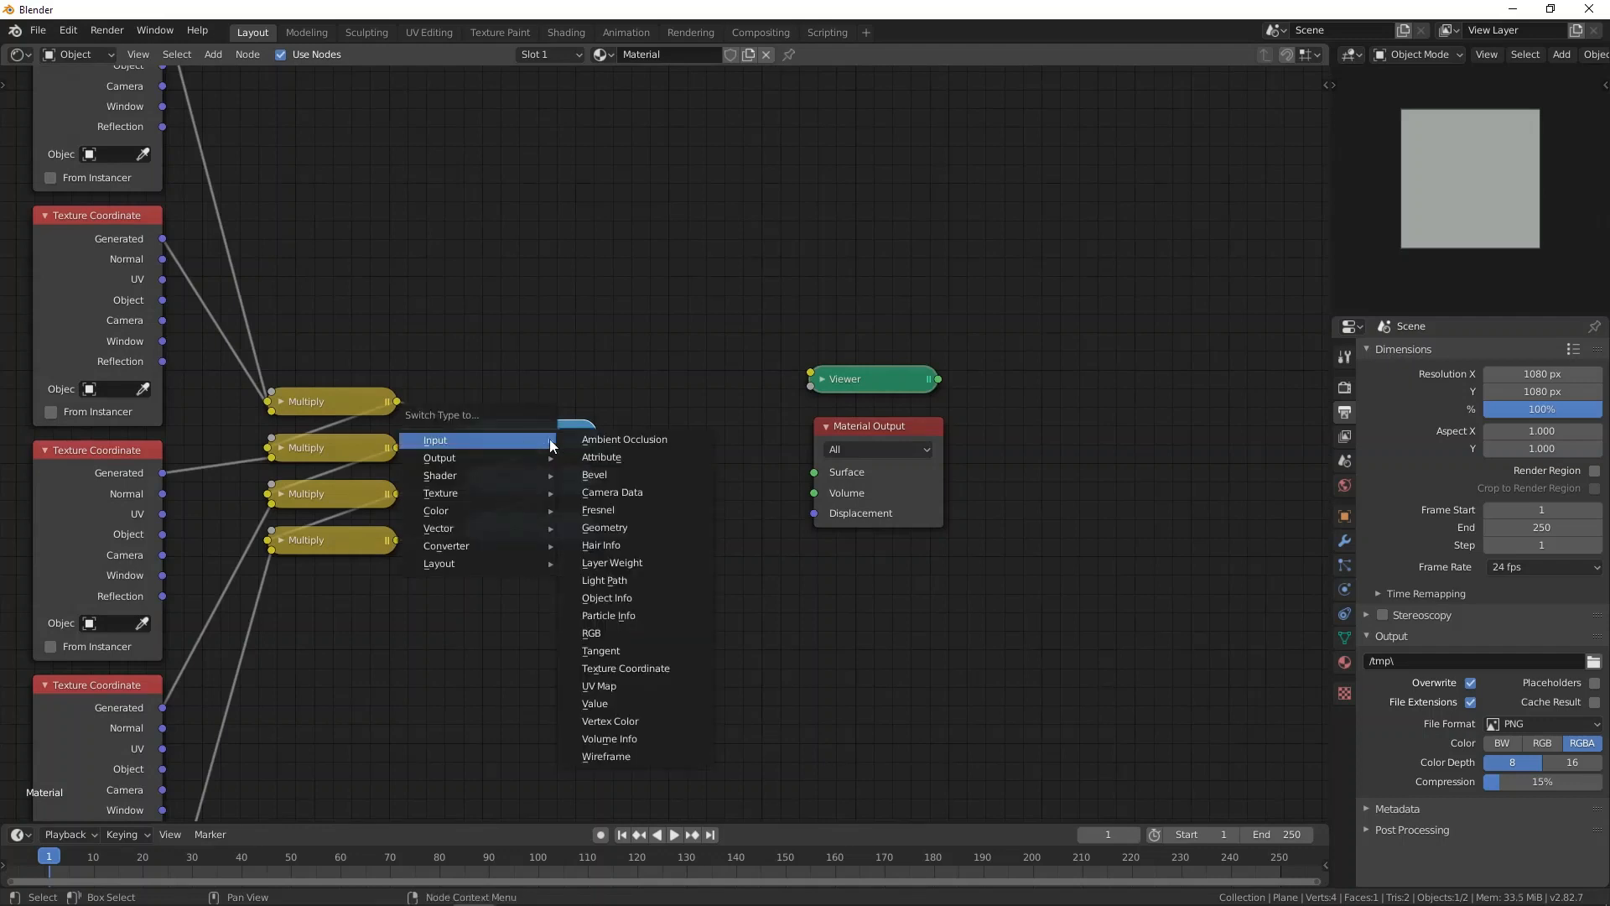
mouse_move(452, 536)
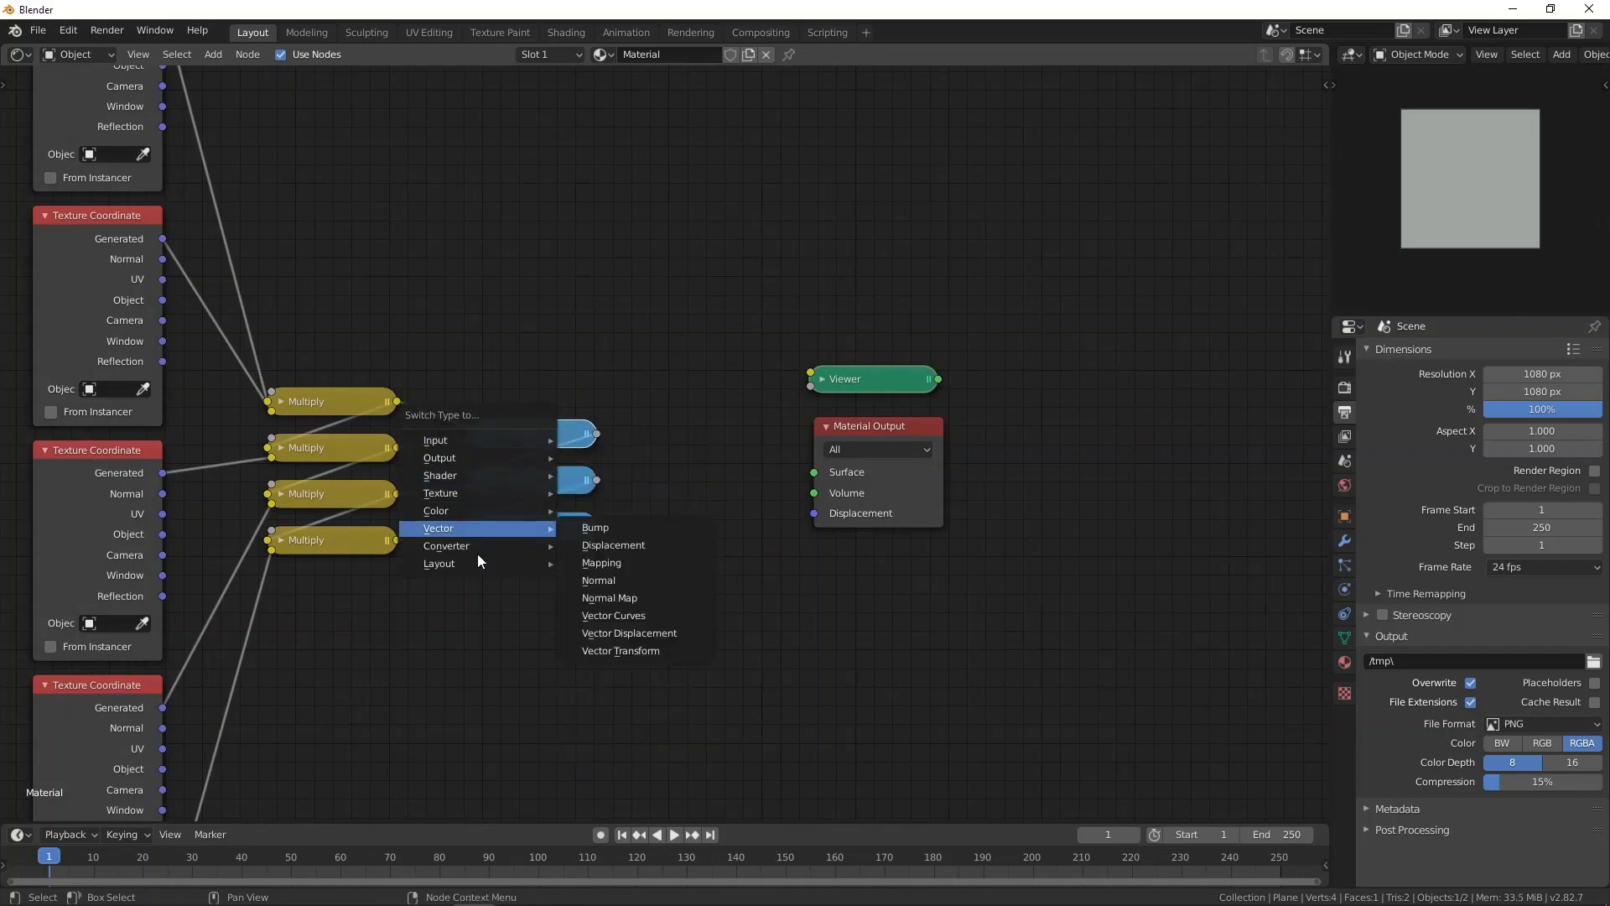
mouse_move(453, 494)
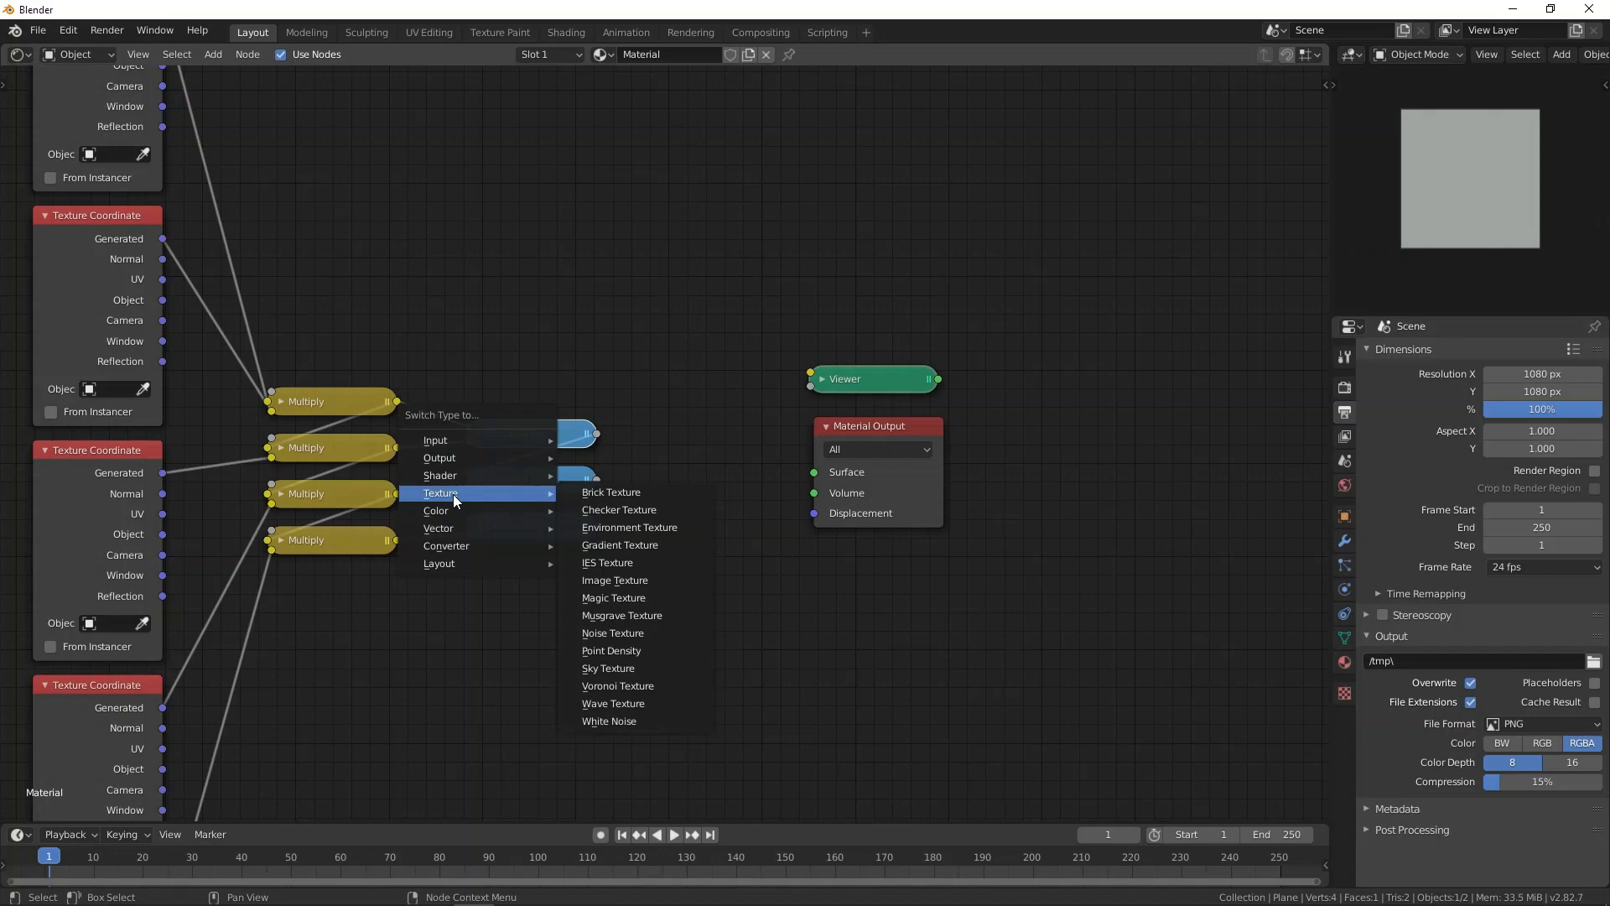
click(627, 509)
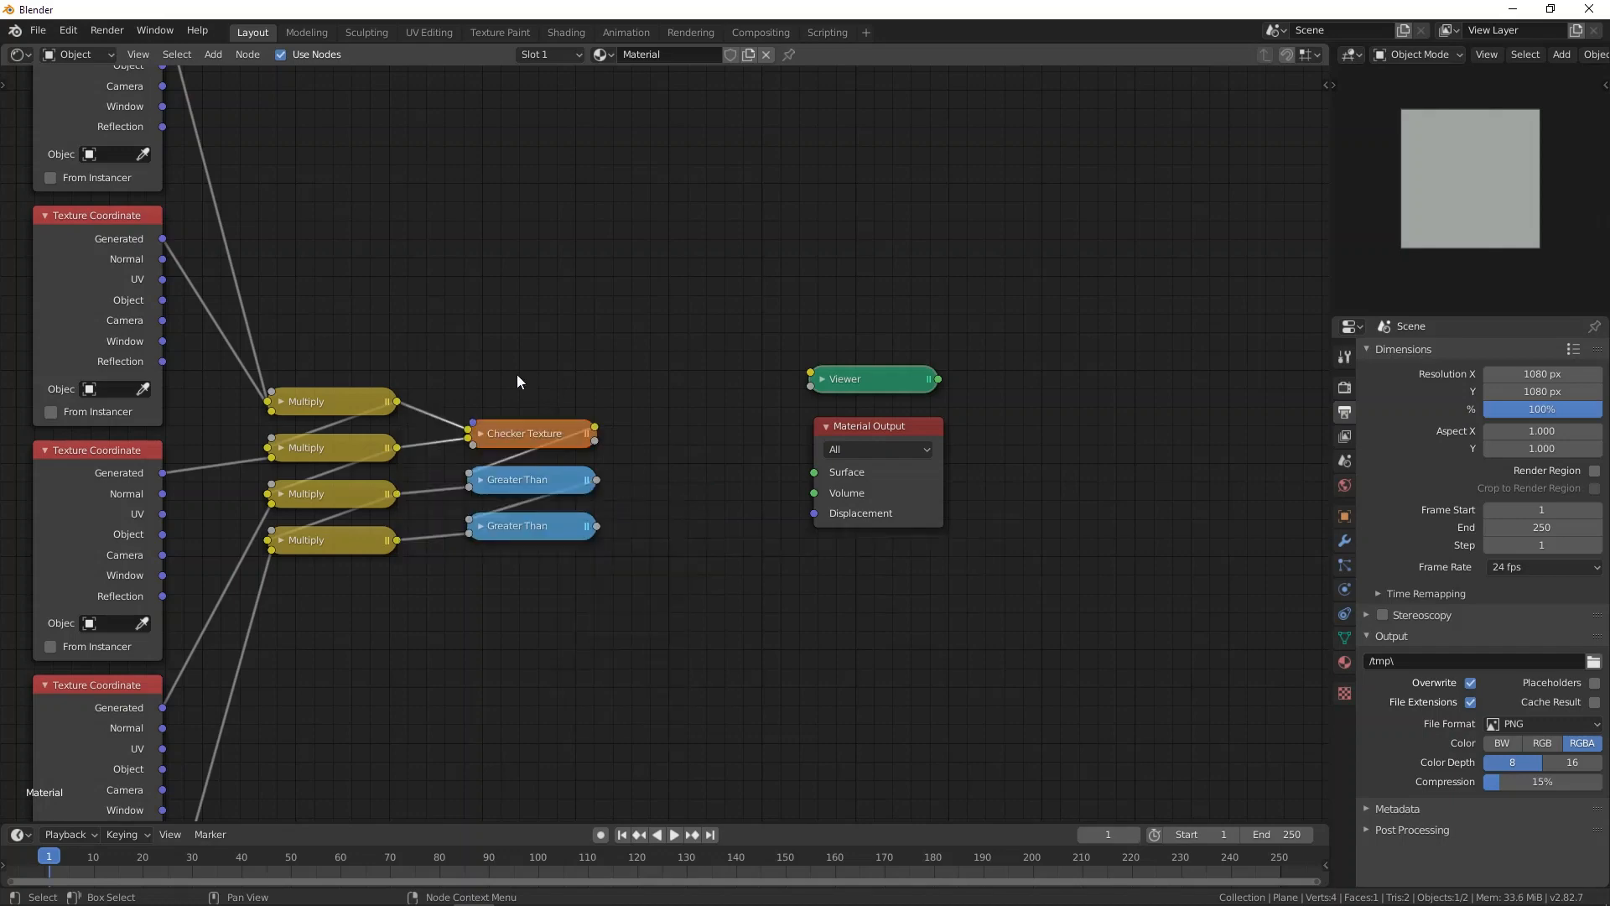
Step: Expand the Multiply, Checker Texture and Greater Than nodes together and collapse them again
scroll(516, 424, down, 2)
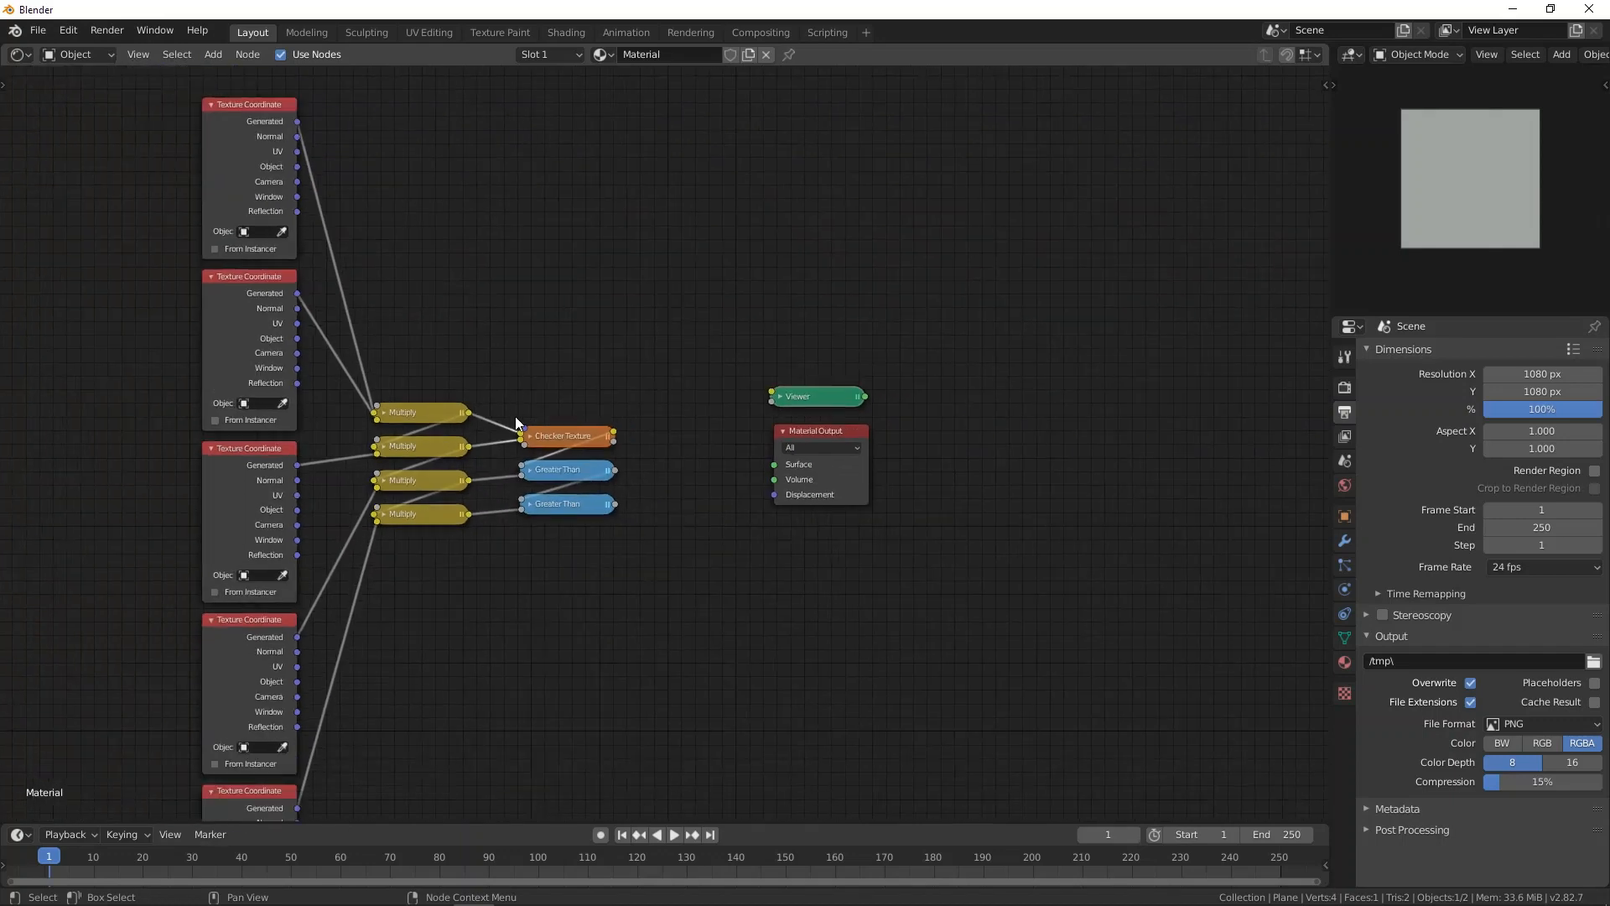
drag(369, 321, 613, 597)
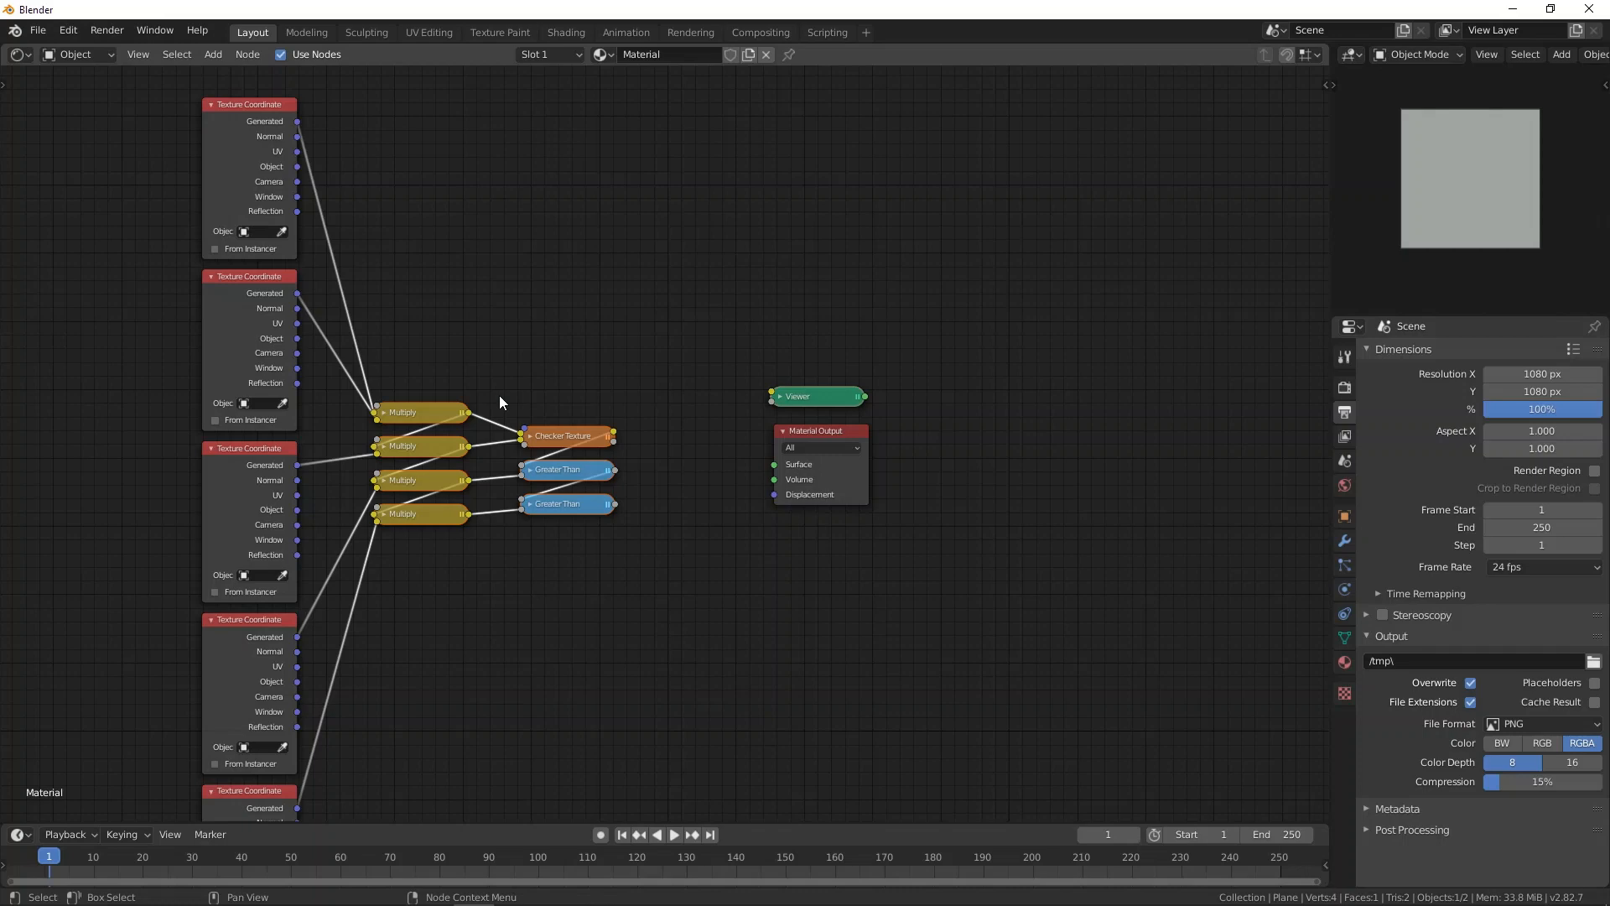
key(h)
key(h)
key(h)
key(h)
key(h)
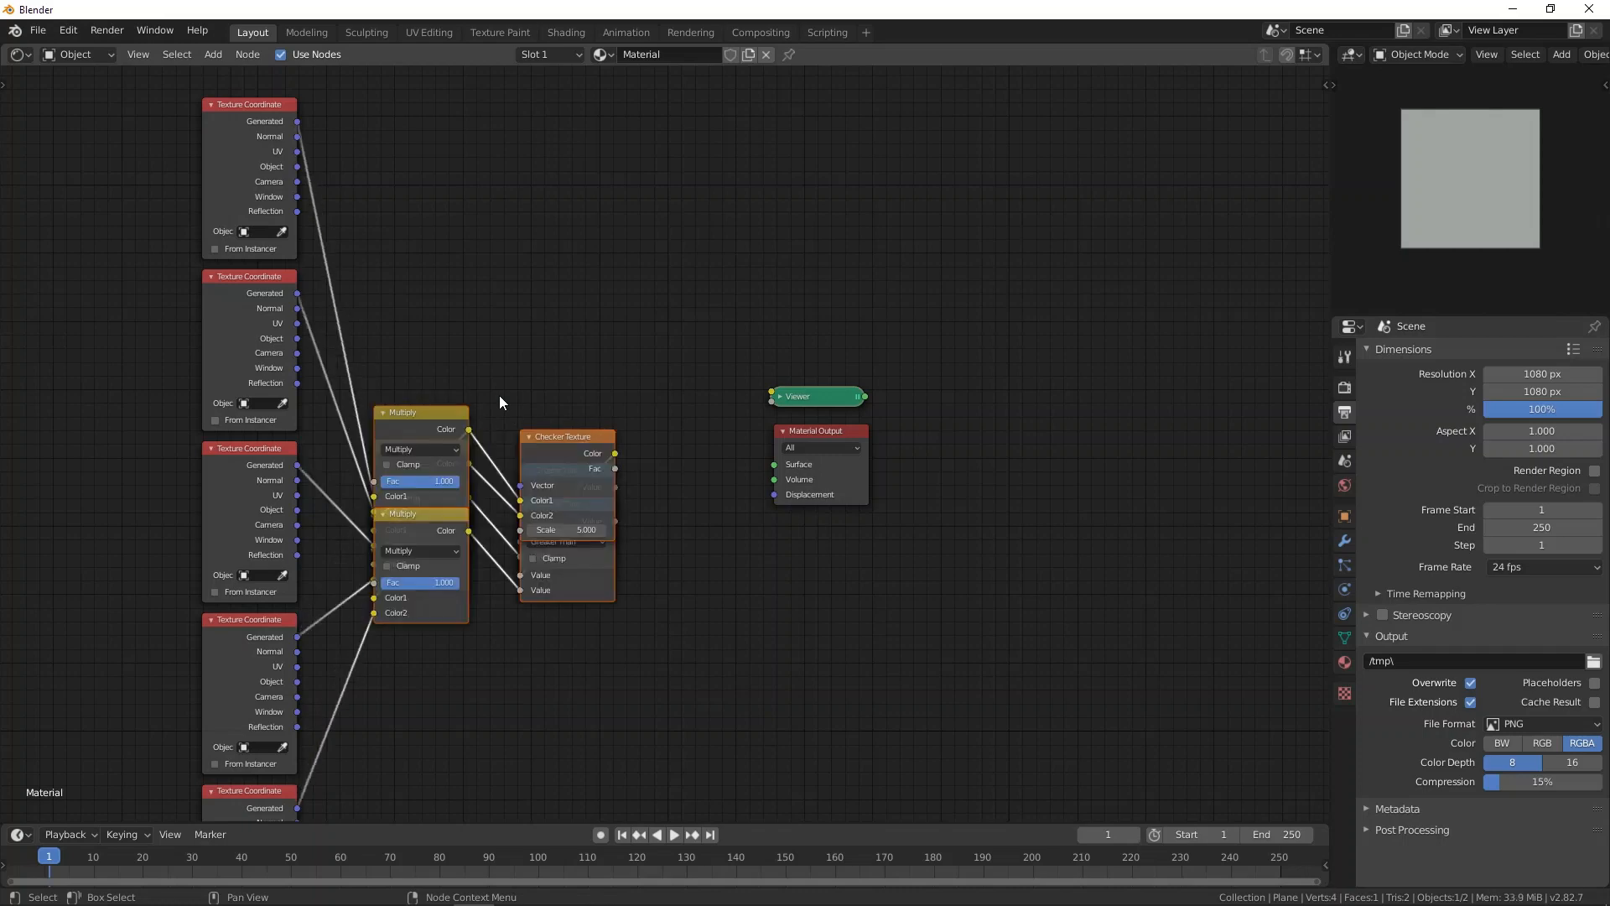
key(h)
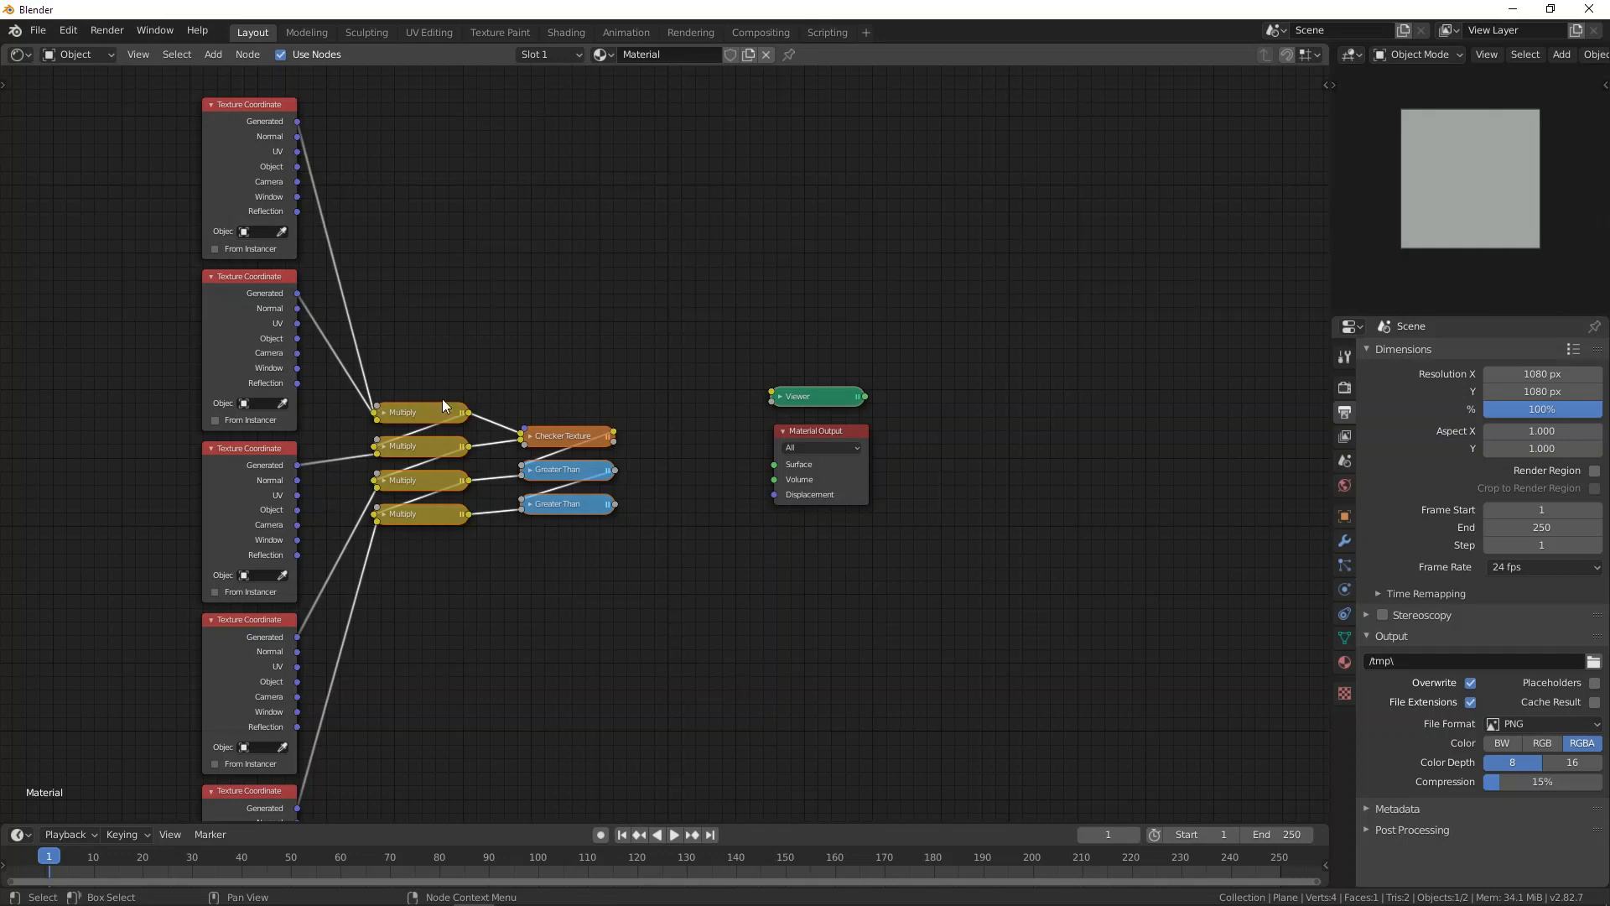
Step: Hide the unused sockets of the selected Multiply, Checker Texture and Greater Than nodes
key(ctrl+h)
key(ctrl+h)
key(ctrl+h)
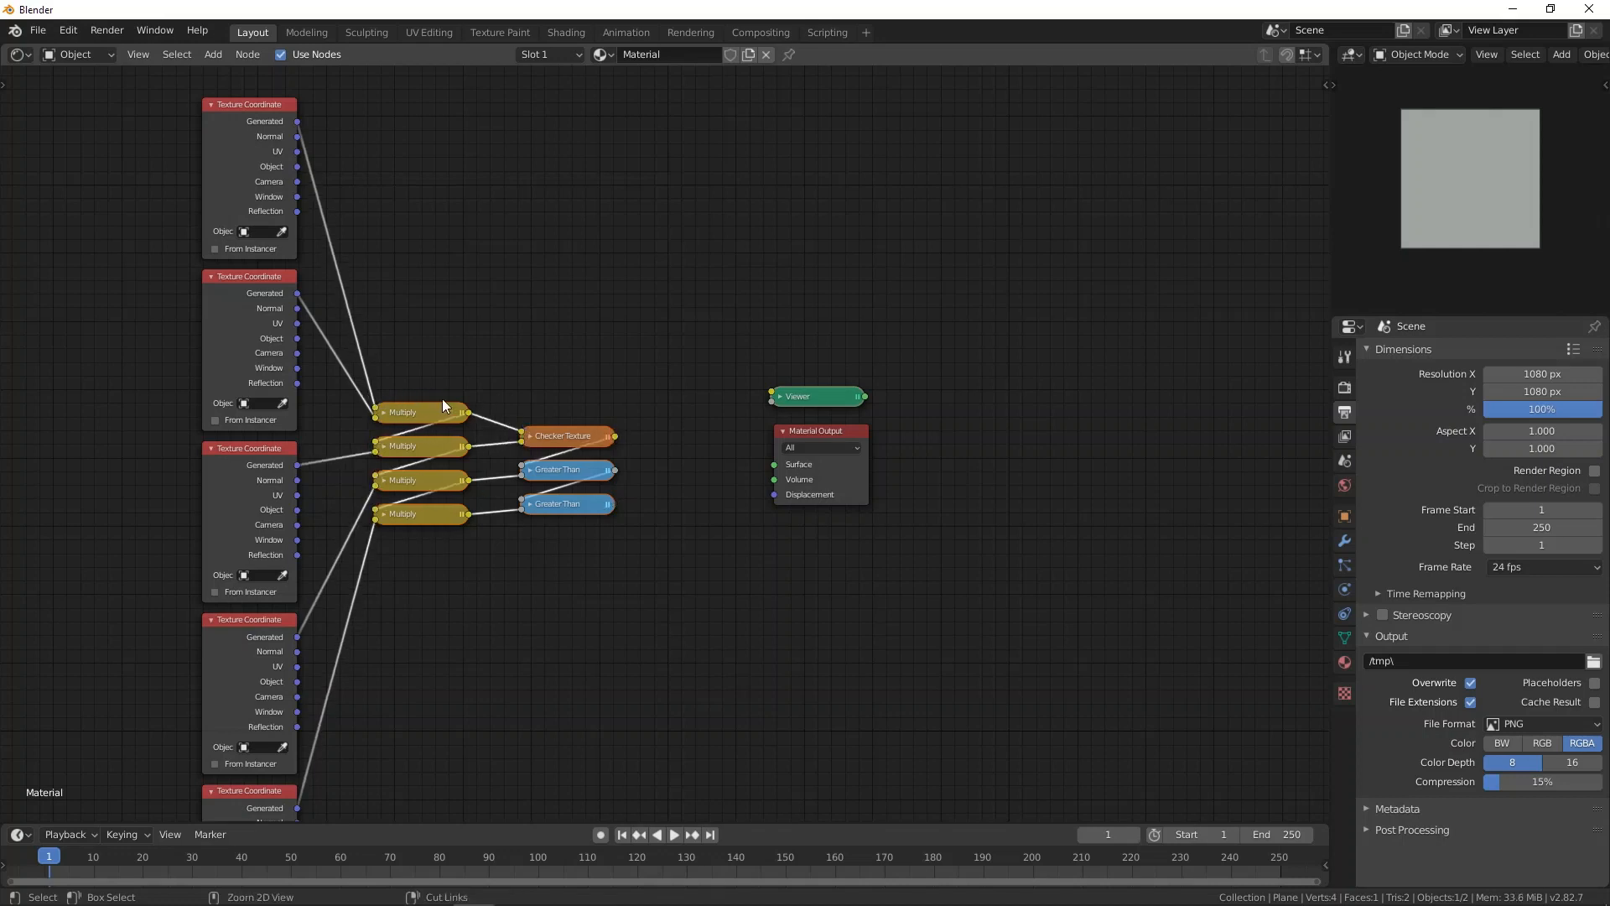
Step: Collapse the five Texture Coordinate nodes and hide their unused sockets
scroll(294, 277, down, 2)
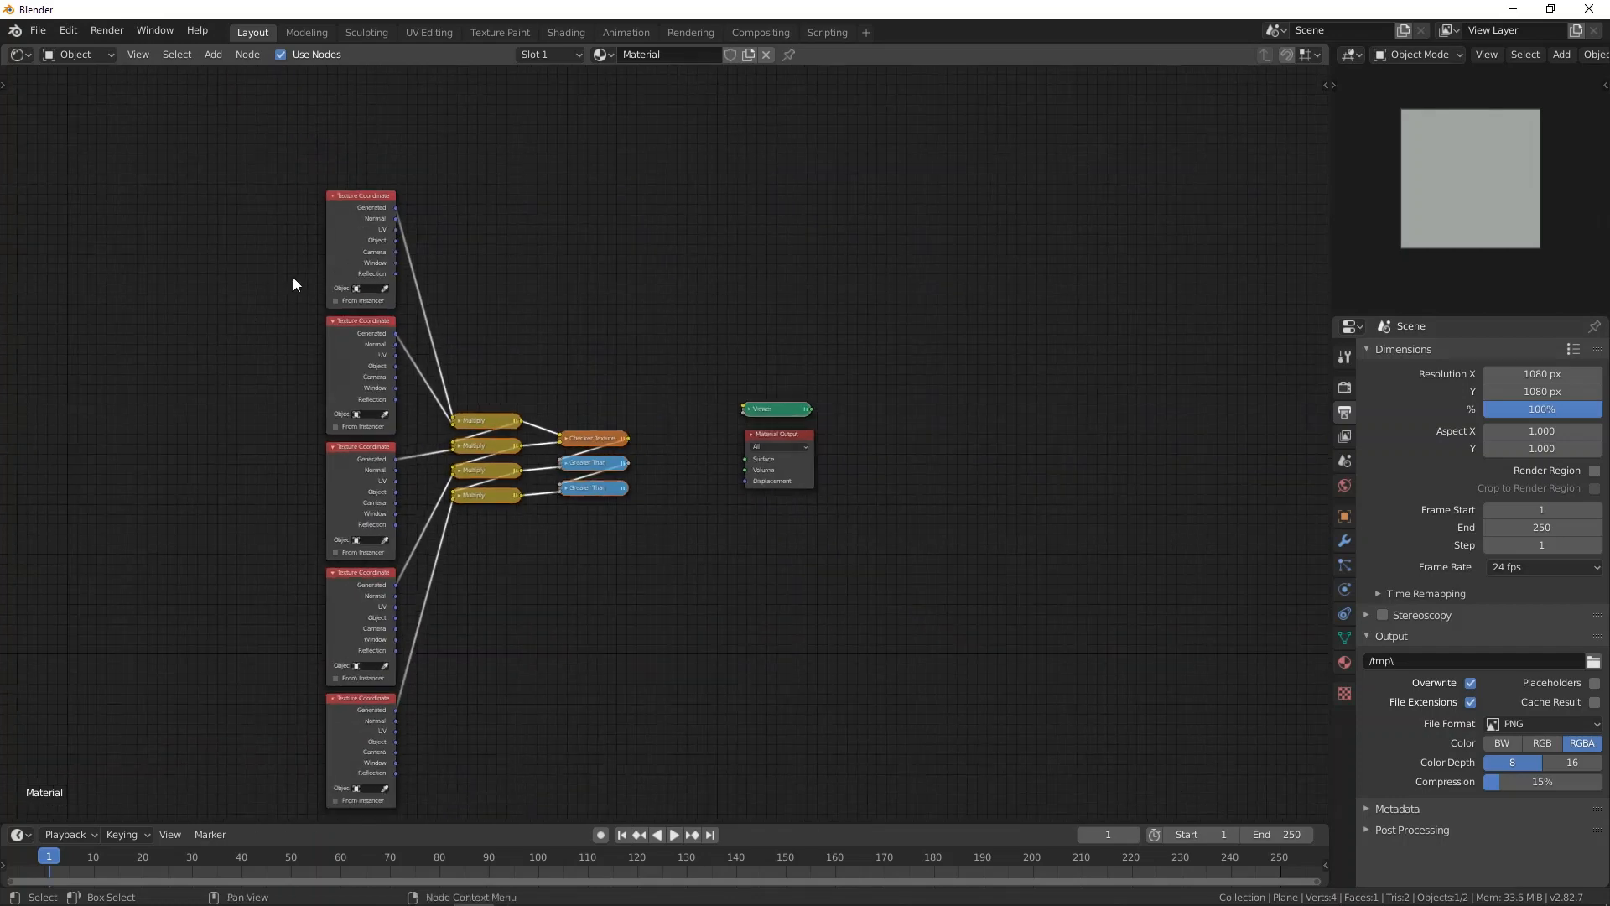
scroll(285, 227, down, 1)
drag(339, 152, 450, 783)
key(h)
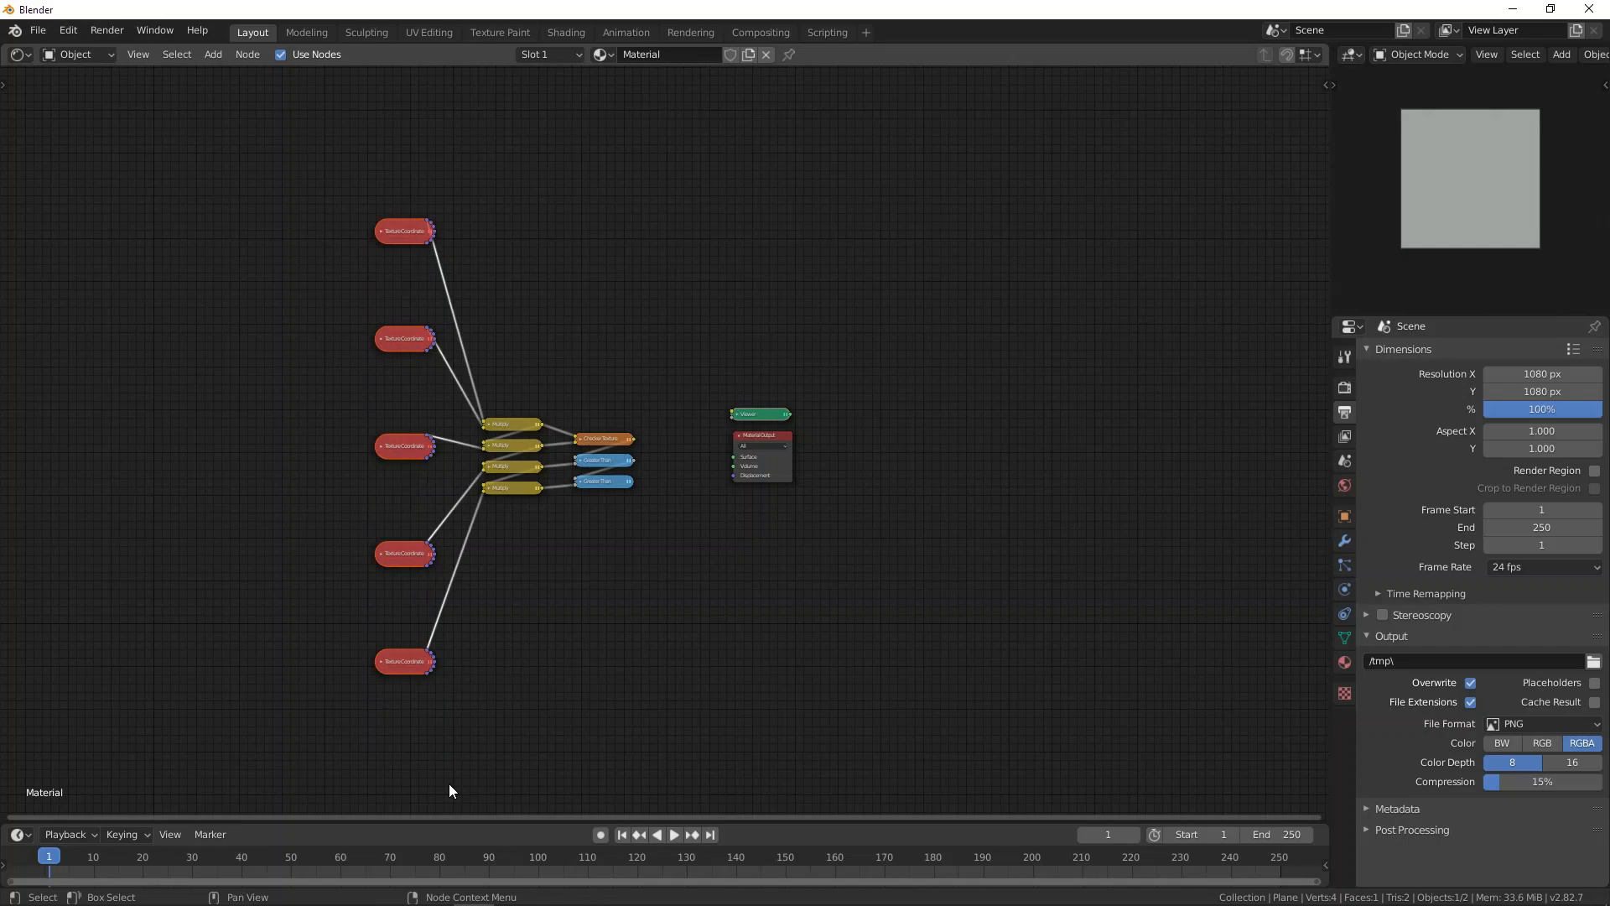
key(ctrl+h)
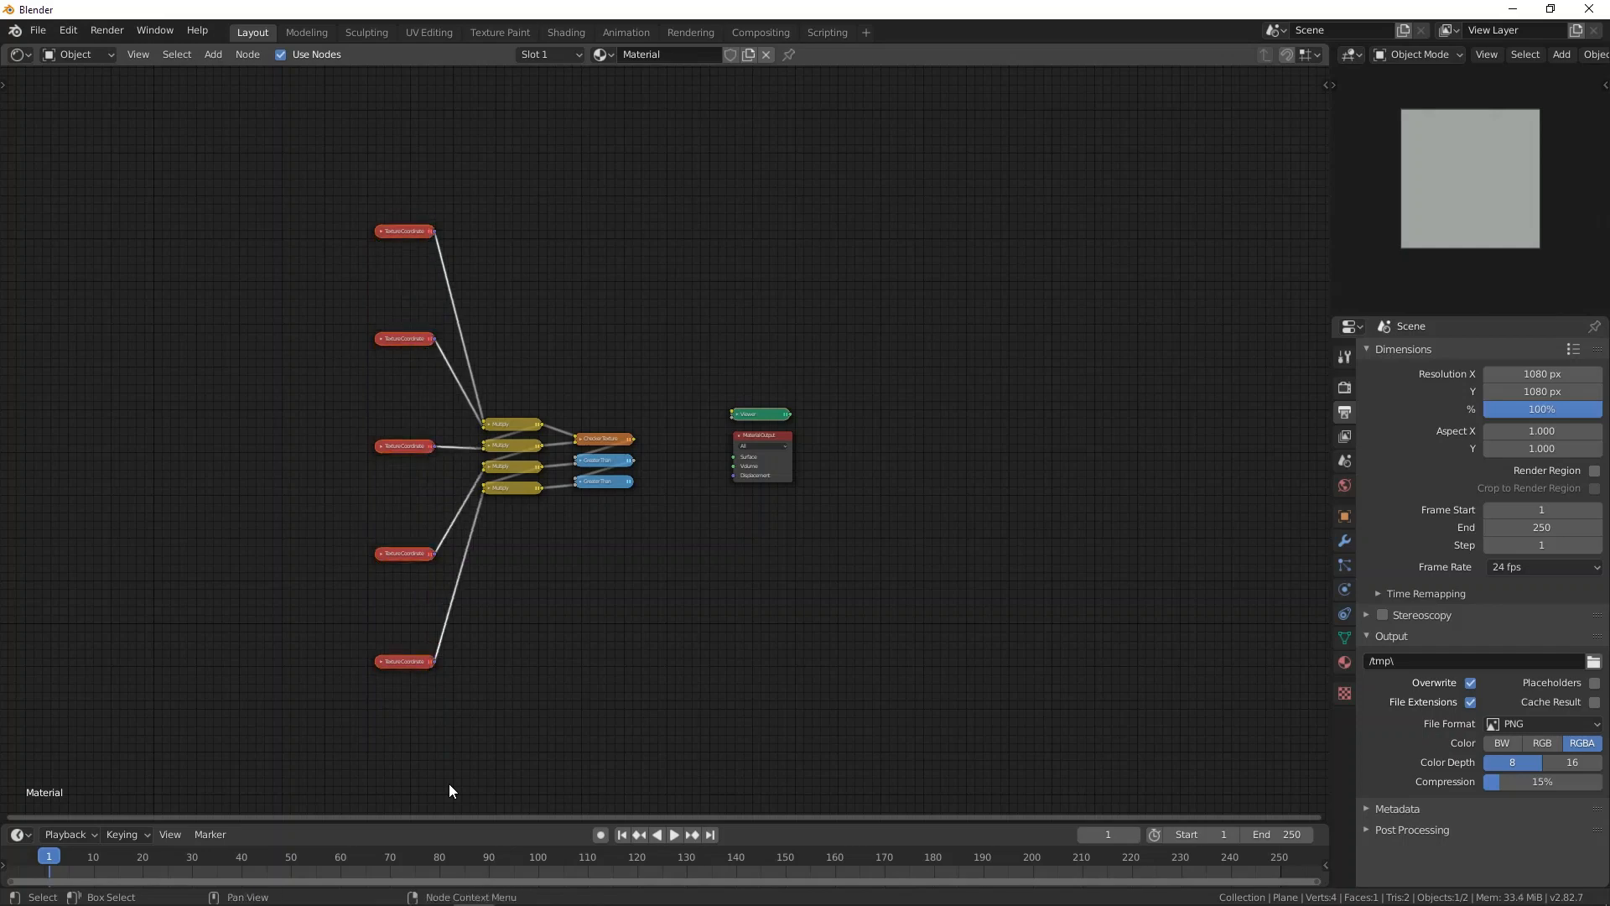
Step: Bring the five Texture Coordinate nodes close together by scaling them along Y to about 0.14
key(s)
key(y)
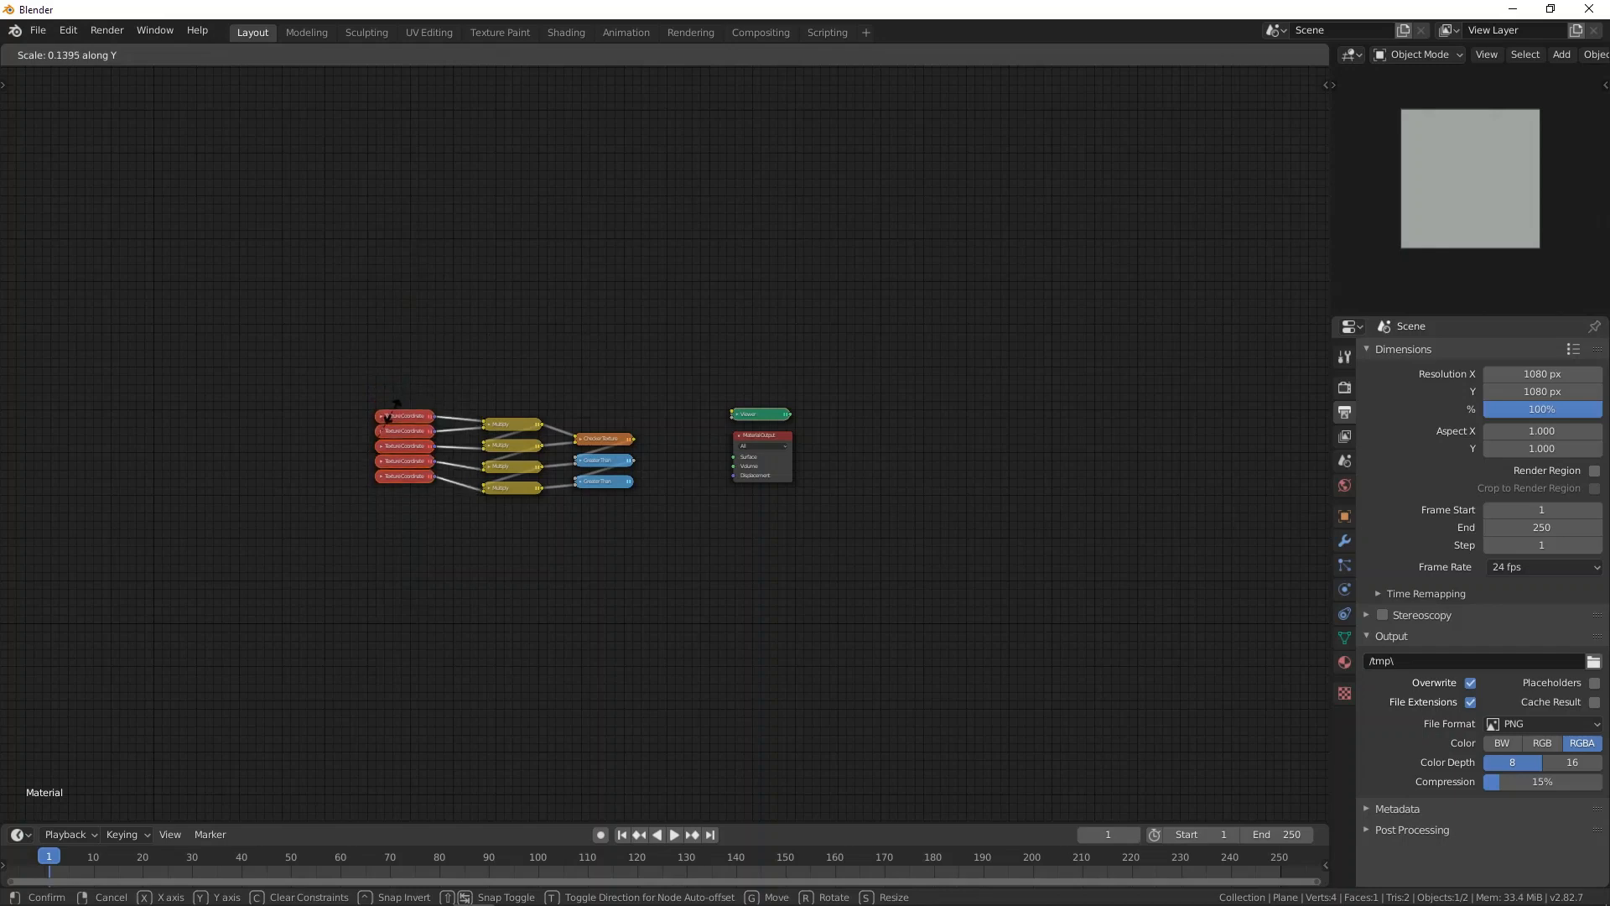
click(395, 411)
Step: Auto-align each column of nodes in turn: the Texture Coordinate nodes, the Multiply nodes, and the Checker Texture with the Greater Than nodes
scroll(295, 339, up, 2)
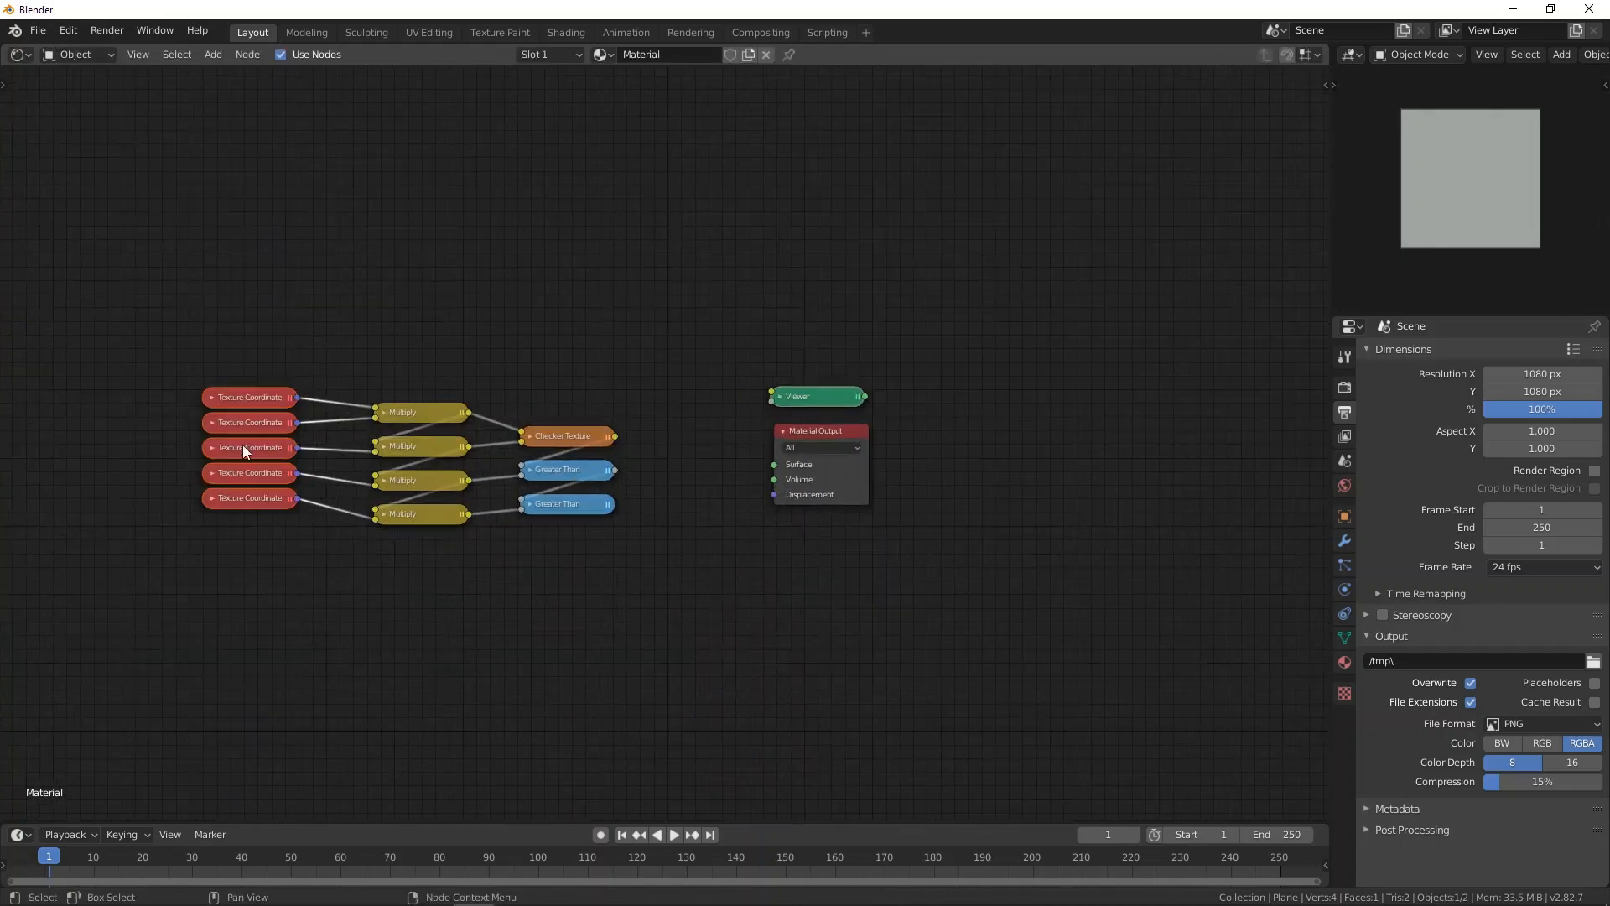
drag(180, 330, 634, 642)
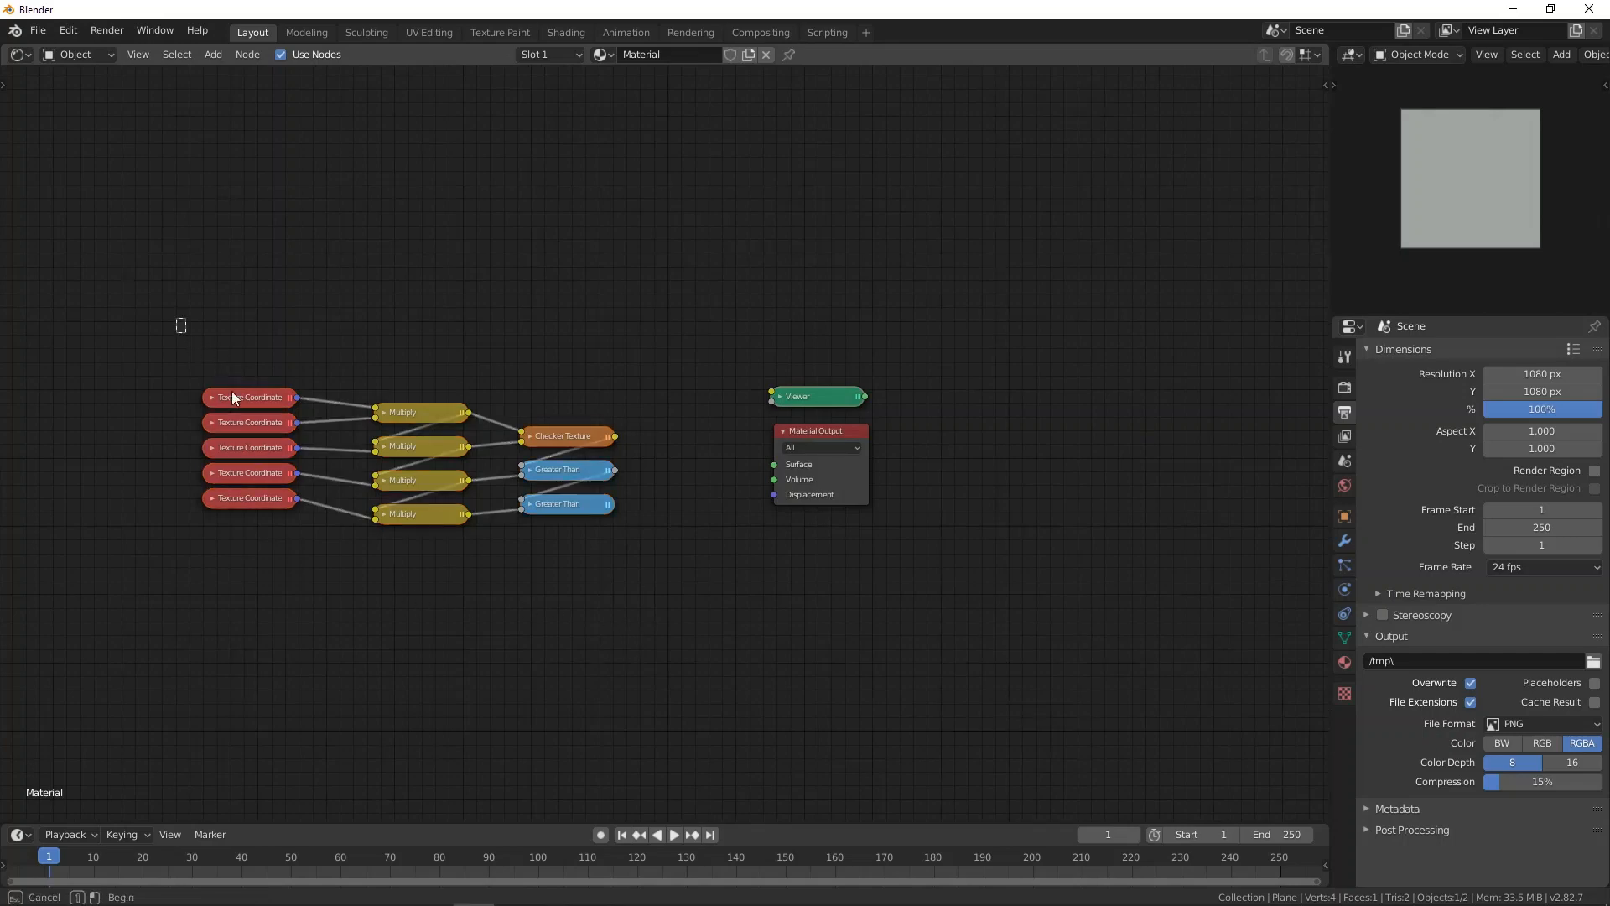
drag(178, 320, 314, 580)
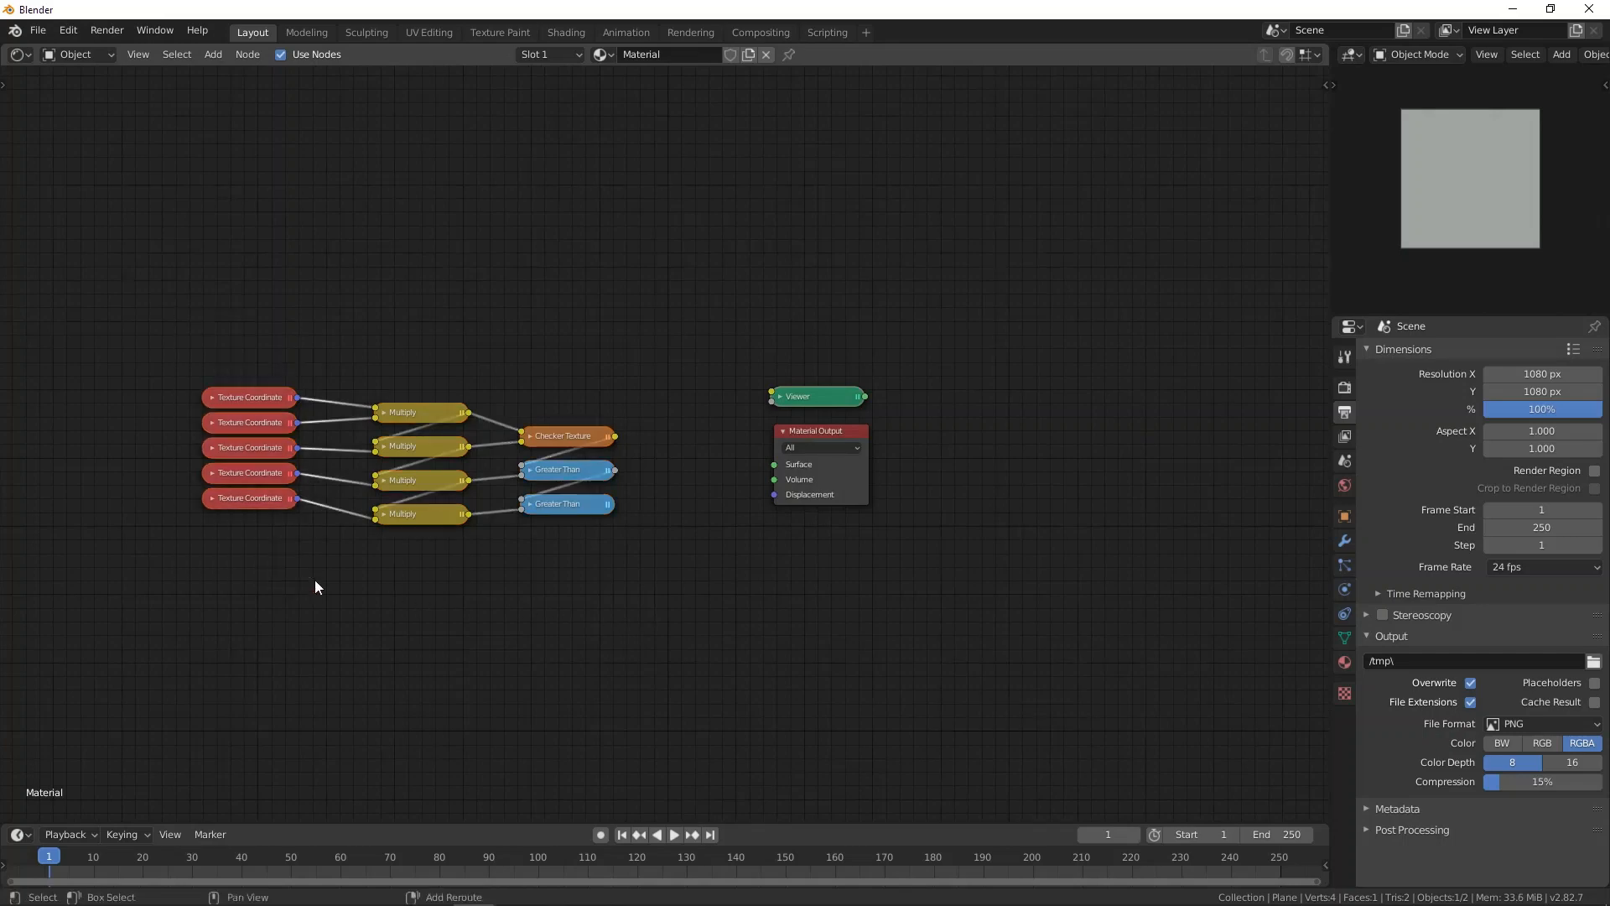
key(shift+equal)
drag(384, 357, 430, 542)
key(shift+minus)
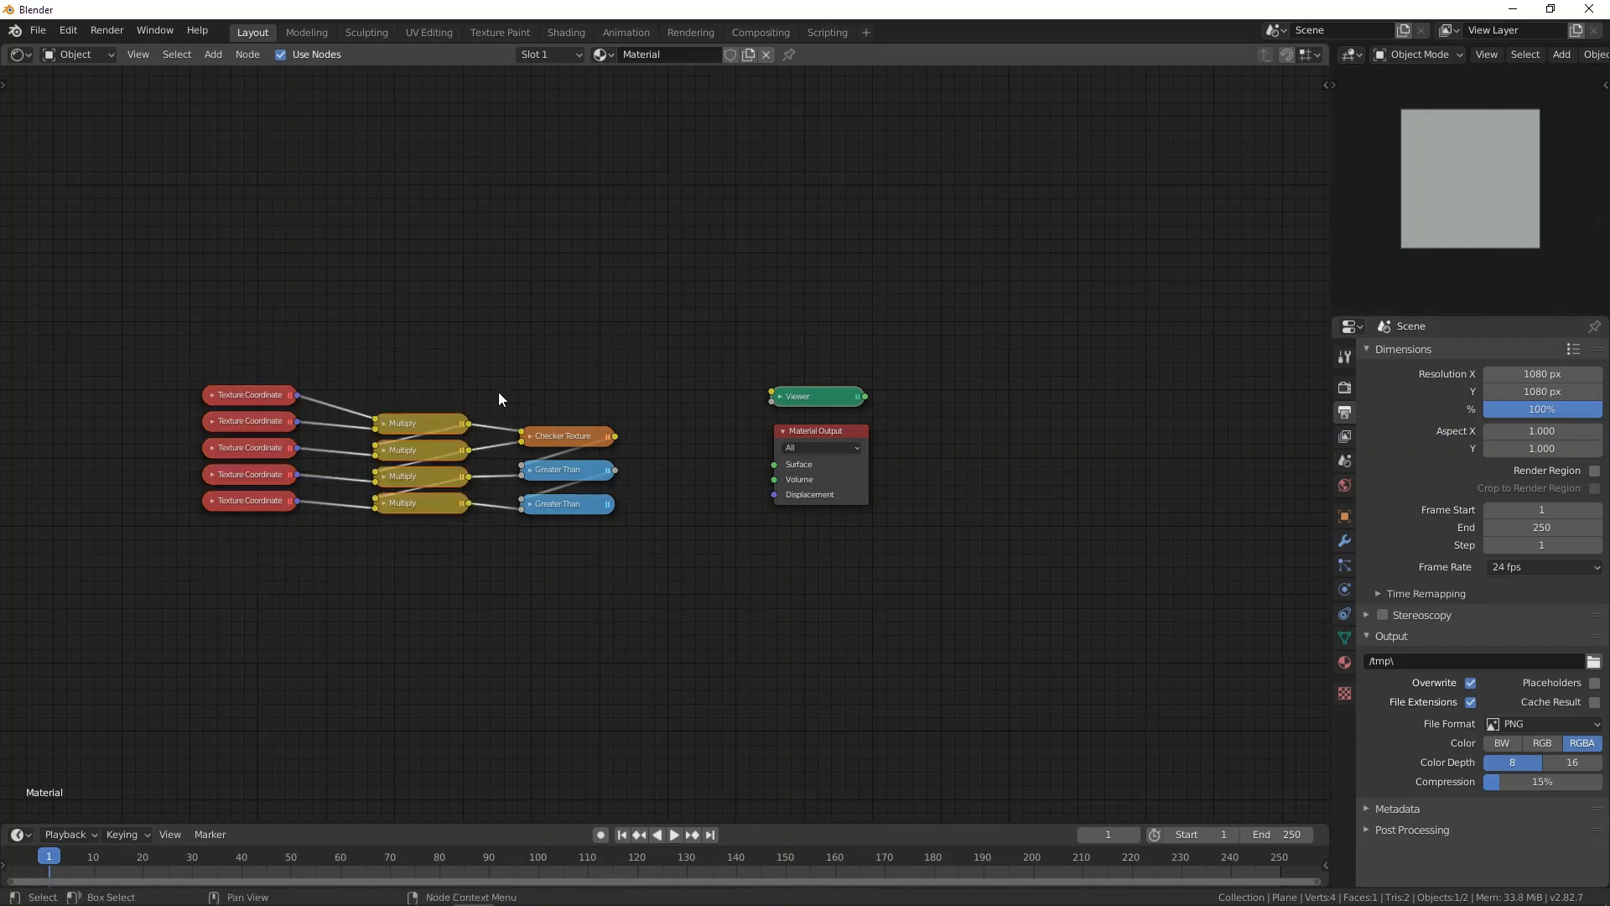
drag(547, 352, 581, 573)
key(shift+minus)
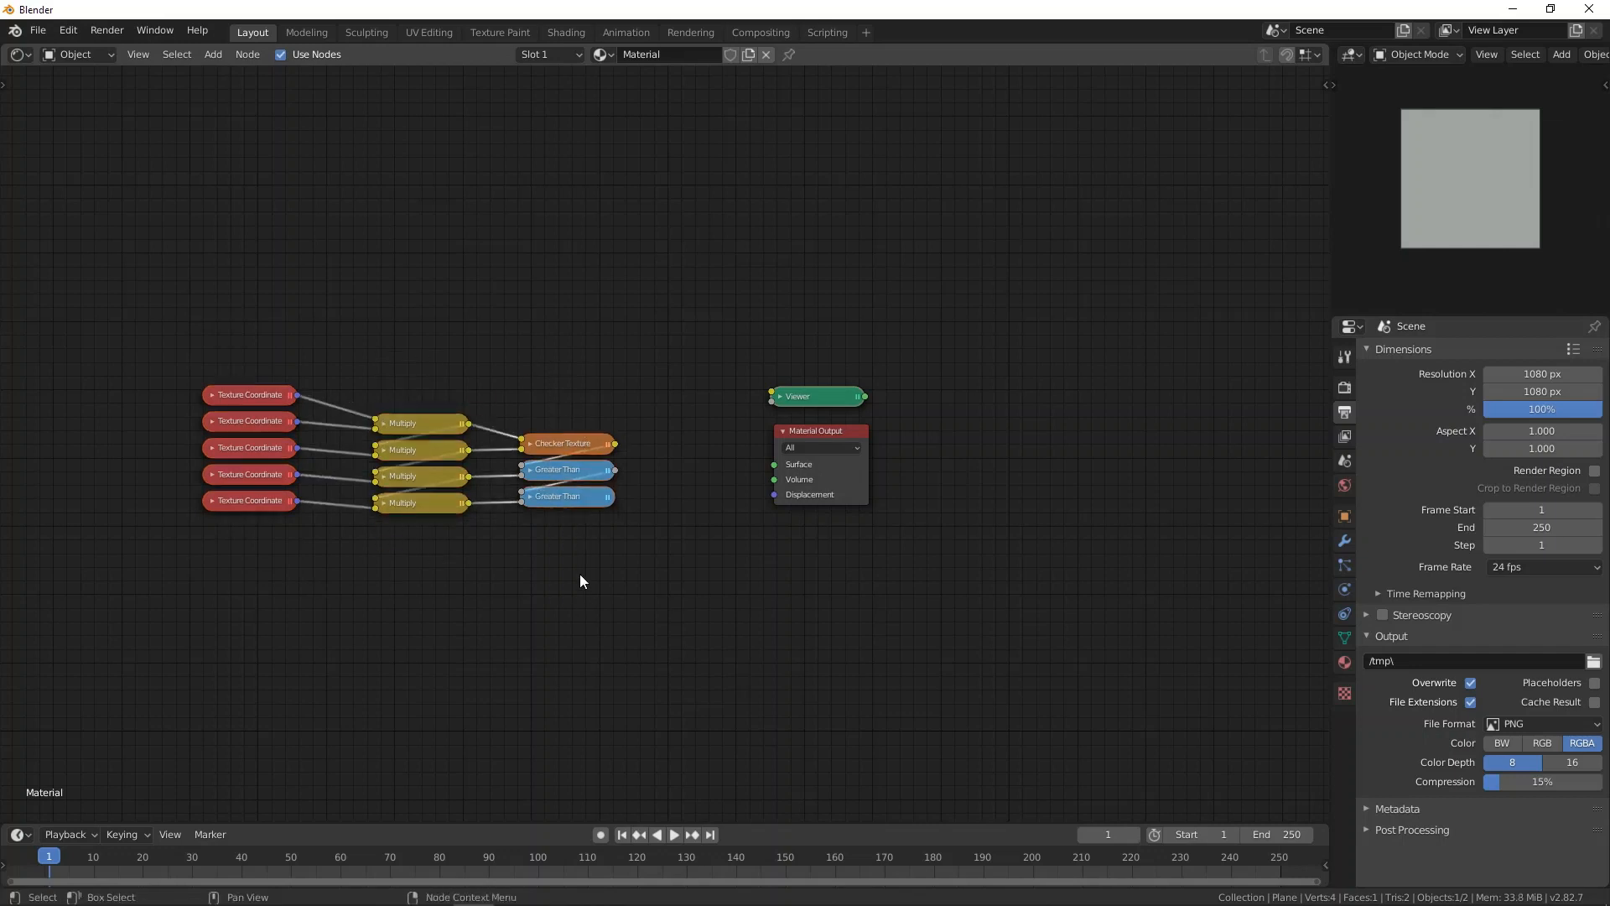
Step: Move the top Multiply node up out of its column and back to the top of the column
scroll(580, 574, up, 1)
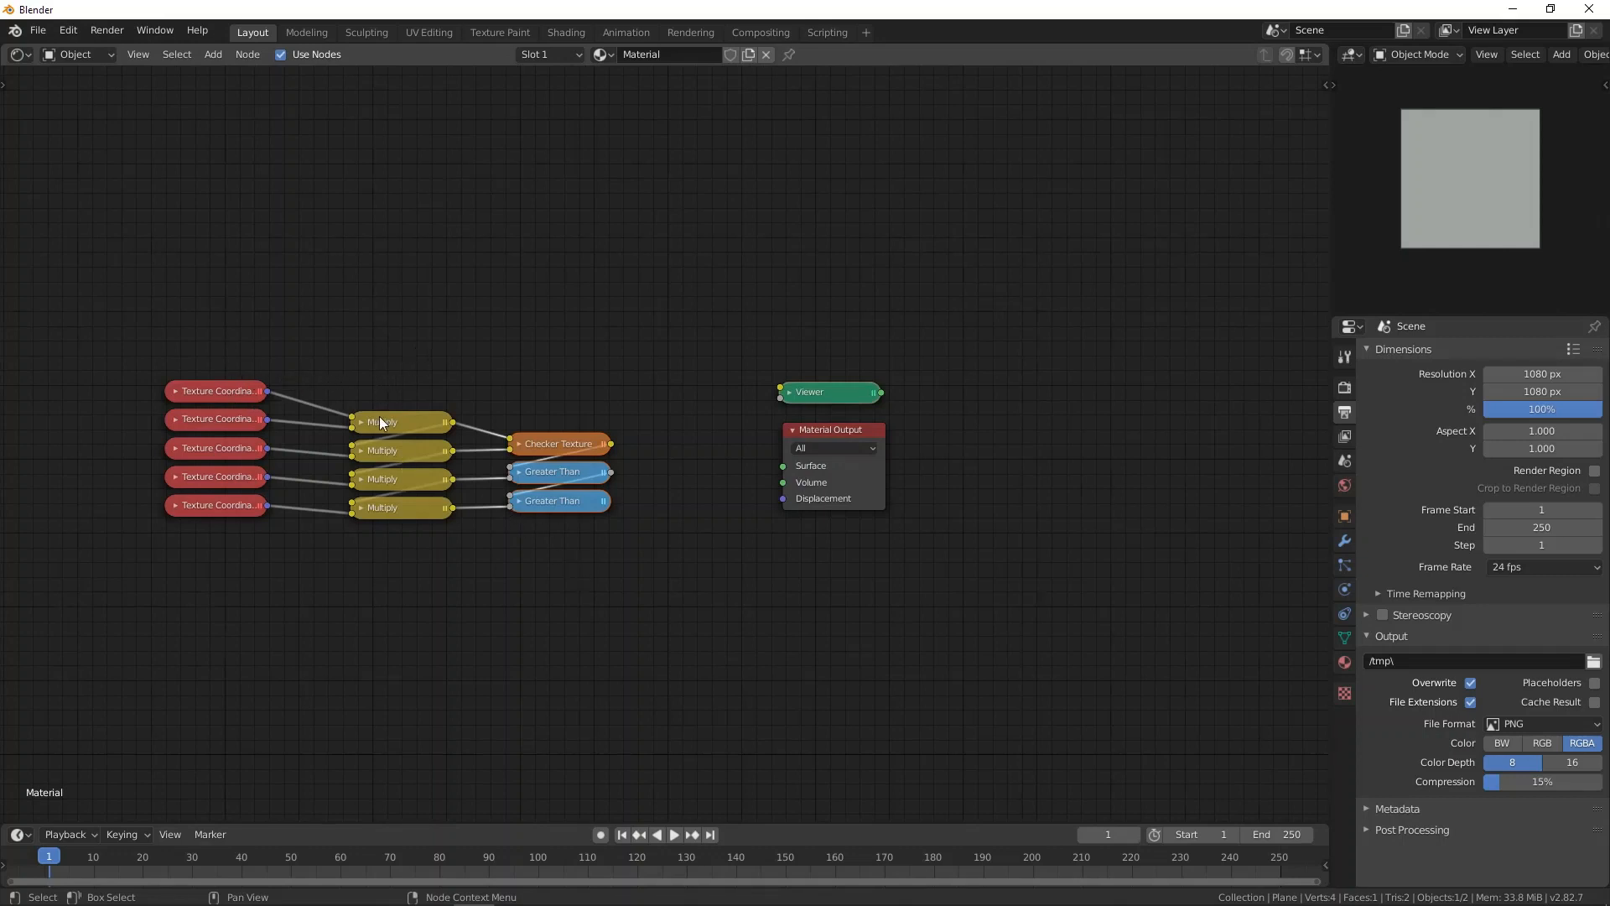
drag(390, 425, 397, 377)
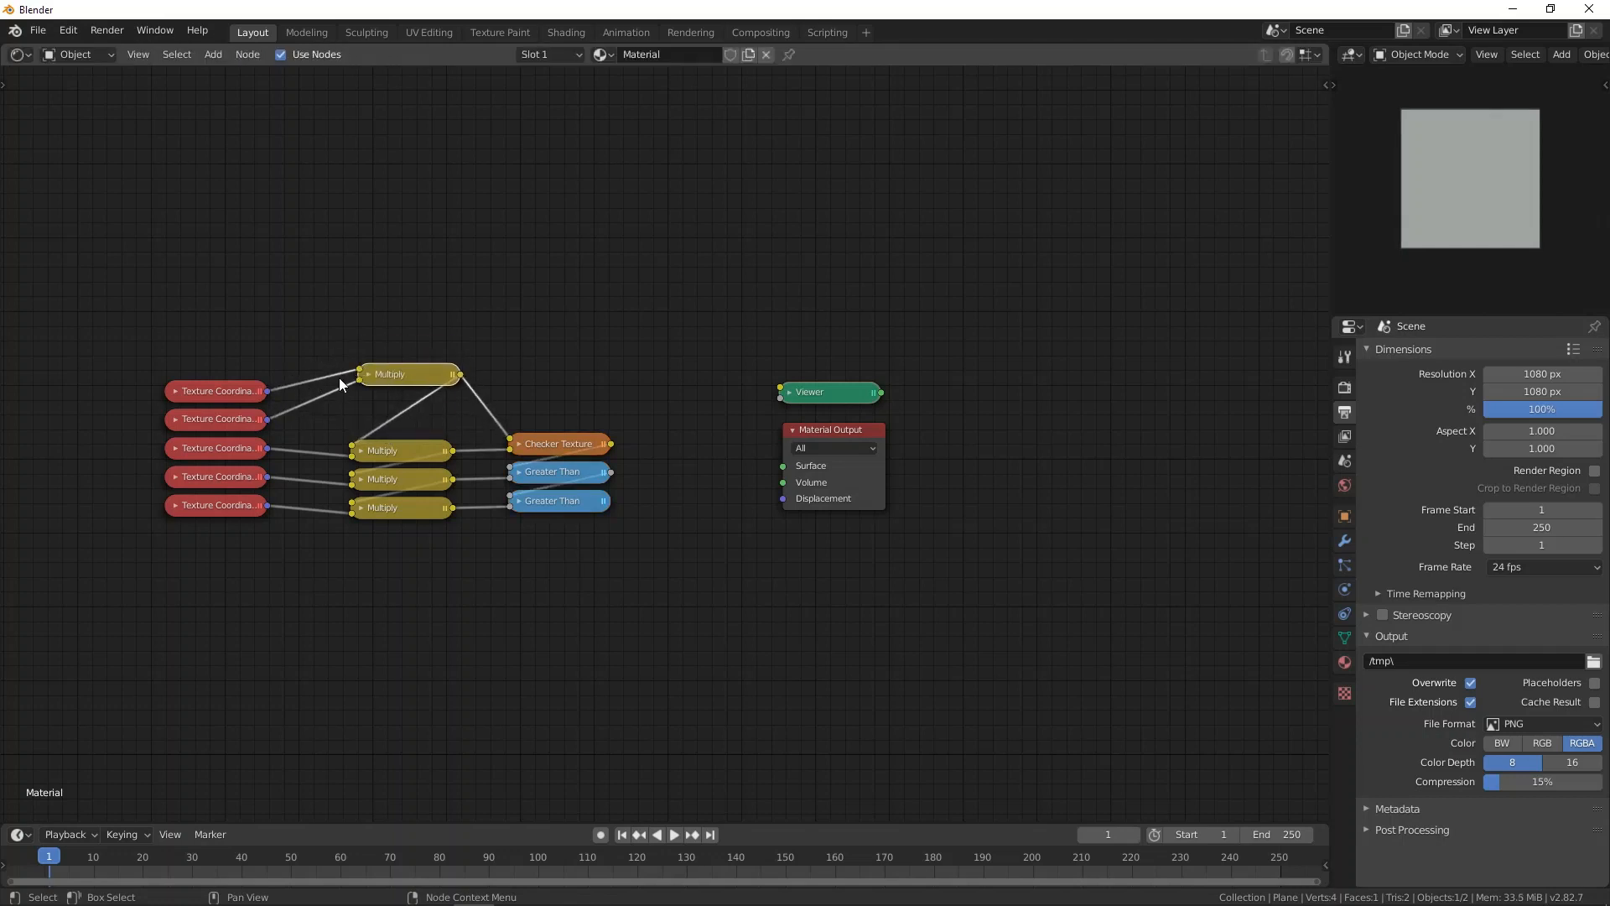
drag(400, 374, 405, 376)
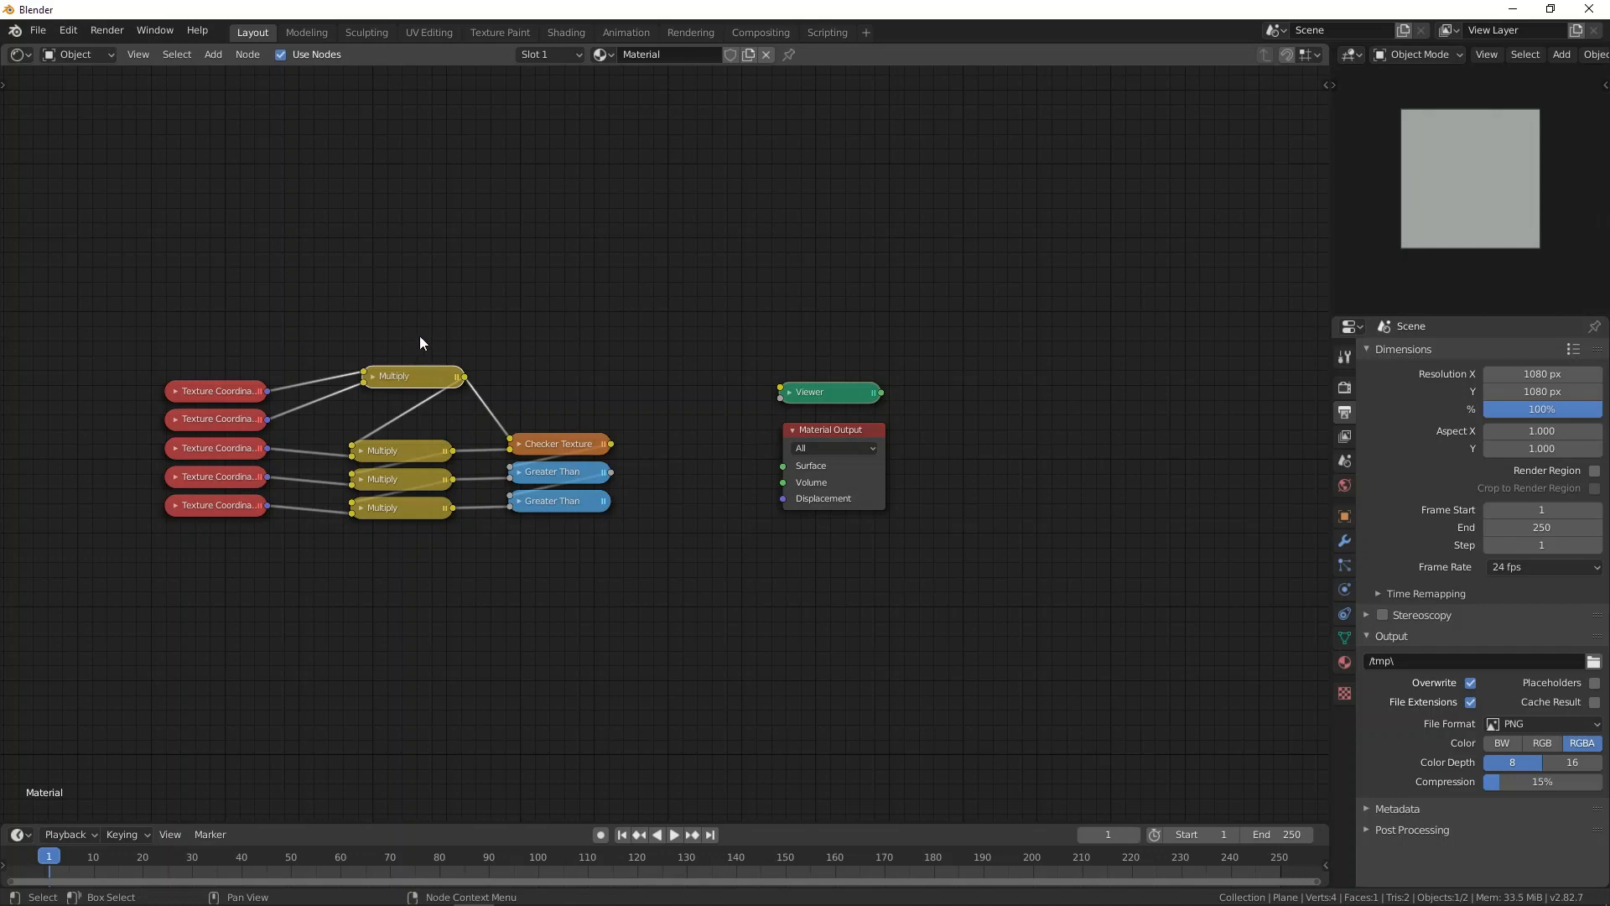
key(g)
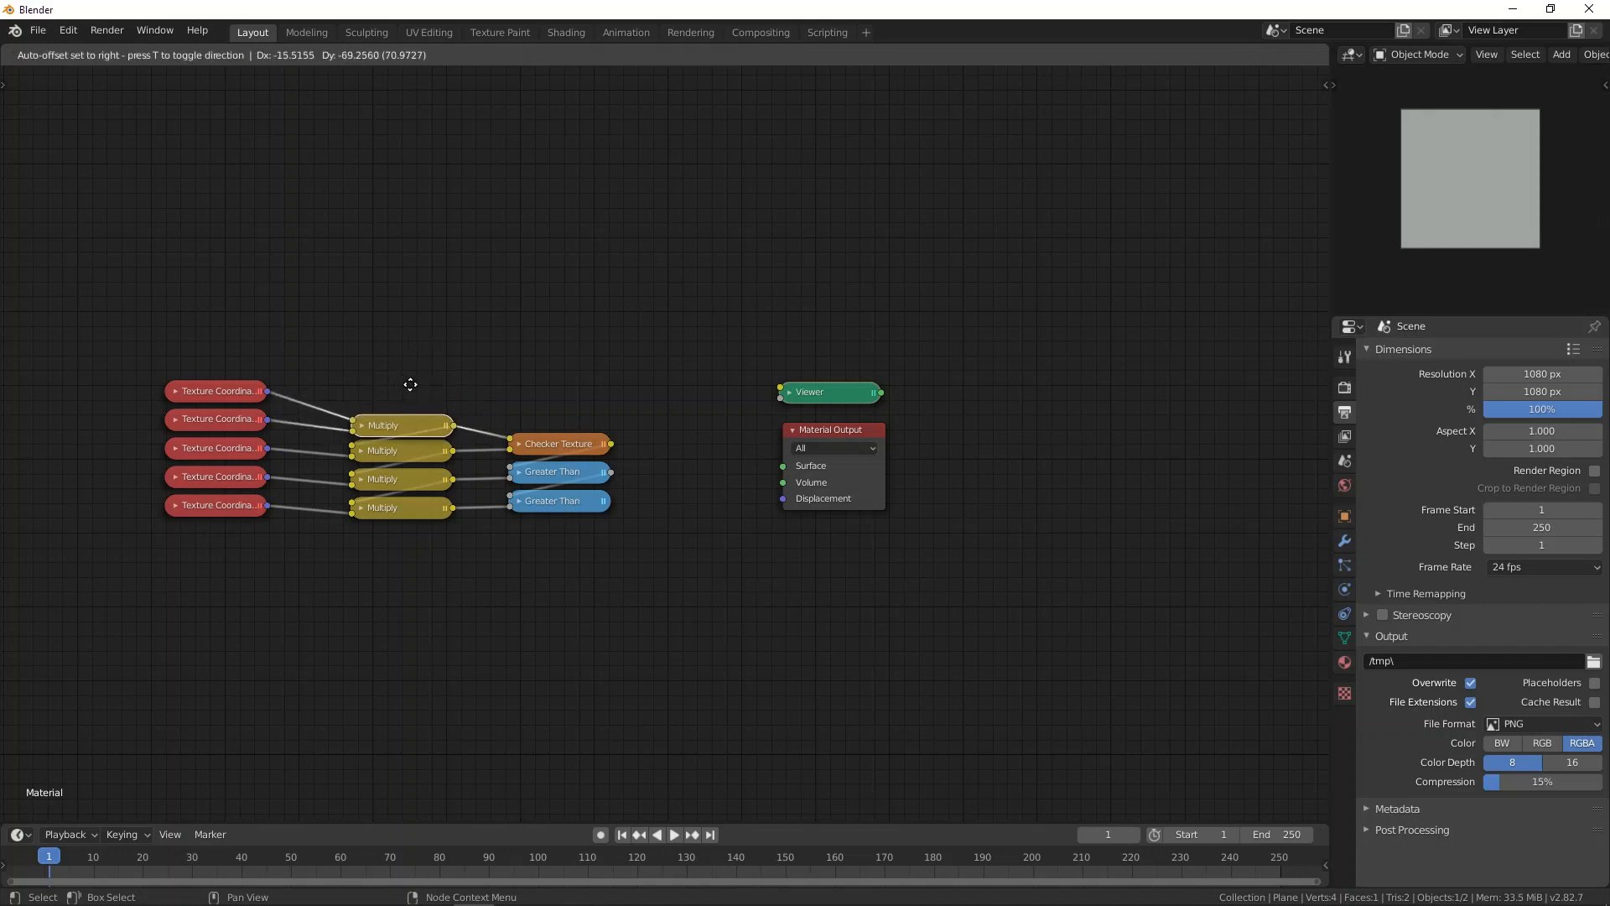
click(411, 379)
Step: Connect the top Texture Coordinate node to the Viewer and set the 3D viewport to rendered shading
scroll(323, 357, down, 1)
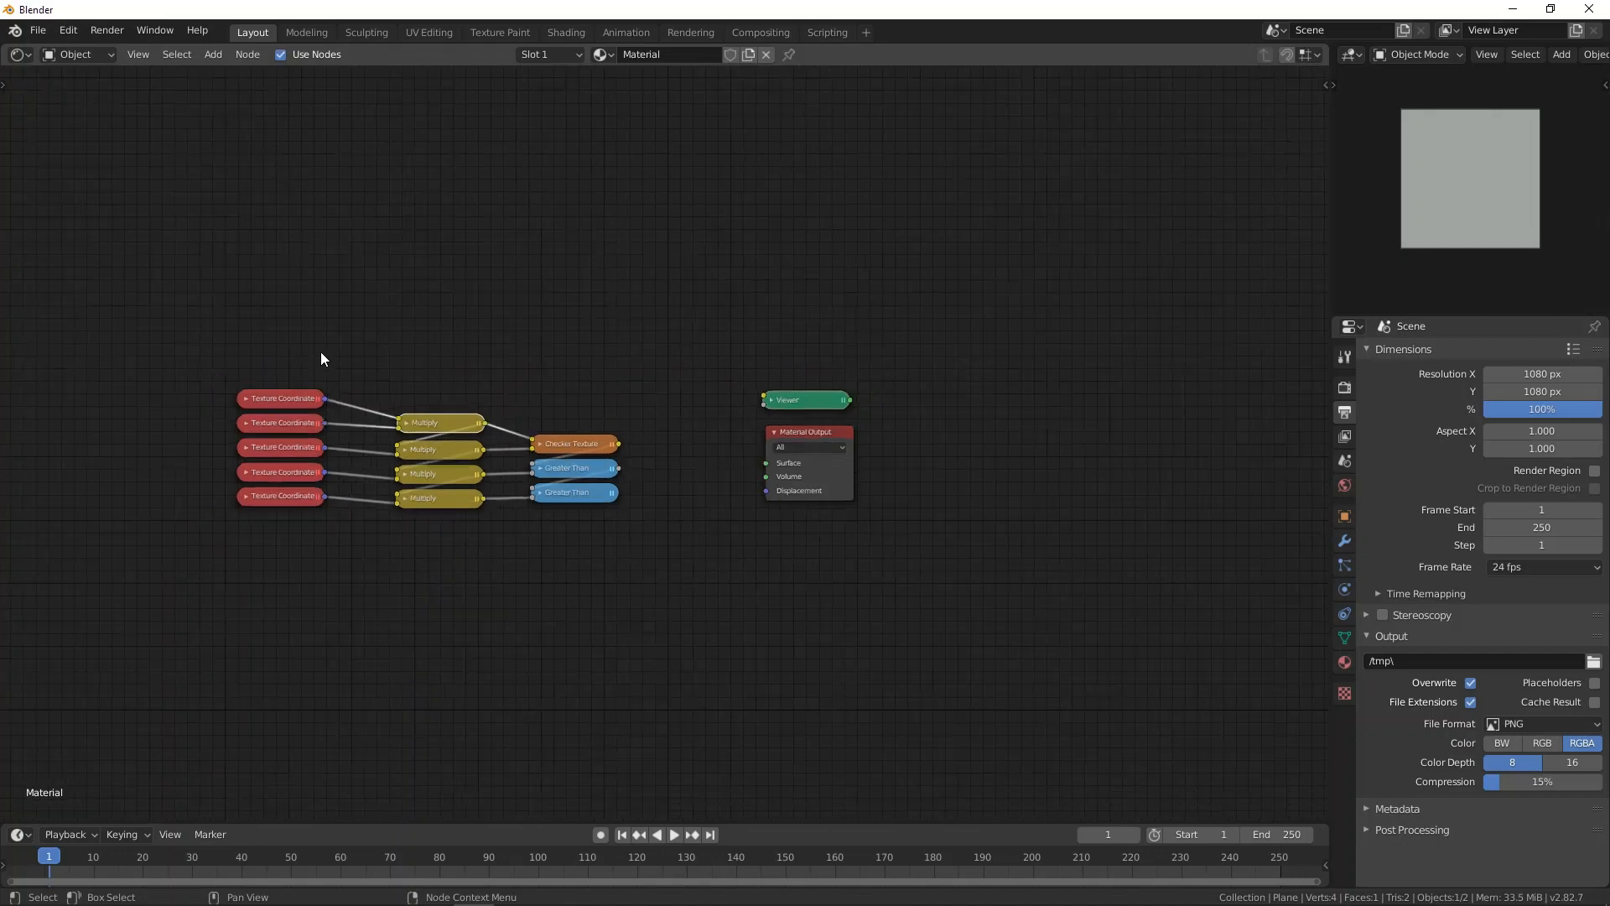
scroll(320, 359, down, 1)
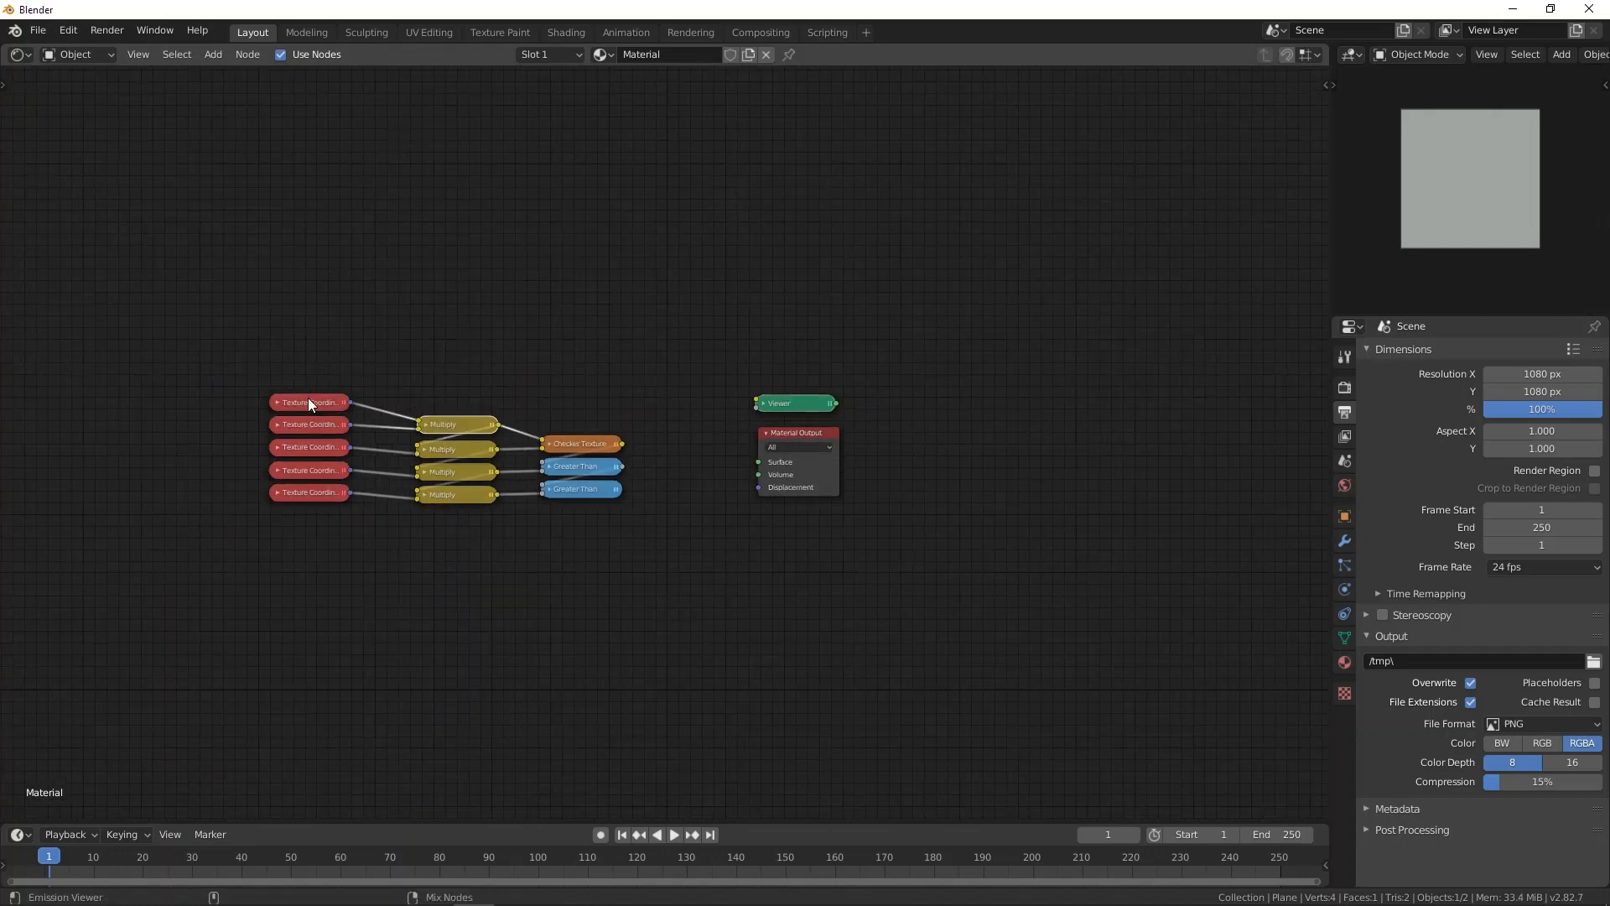
ctrl+shift+click(309, 401)
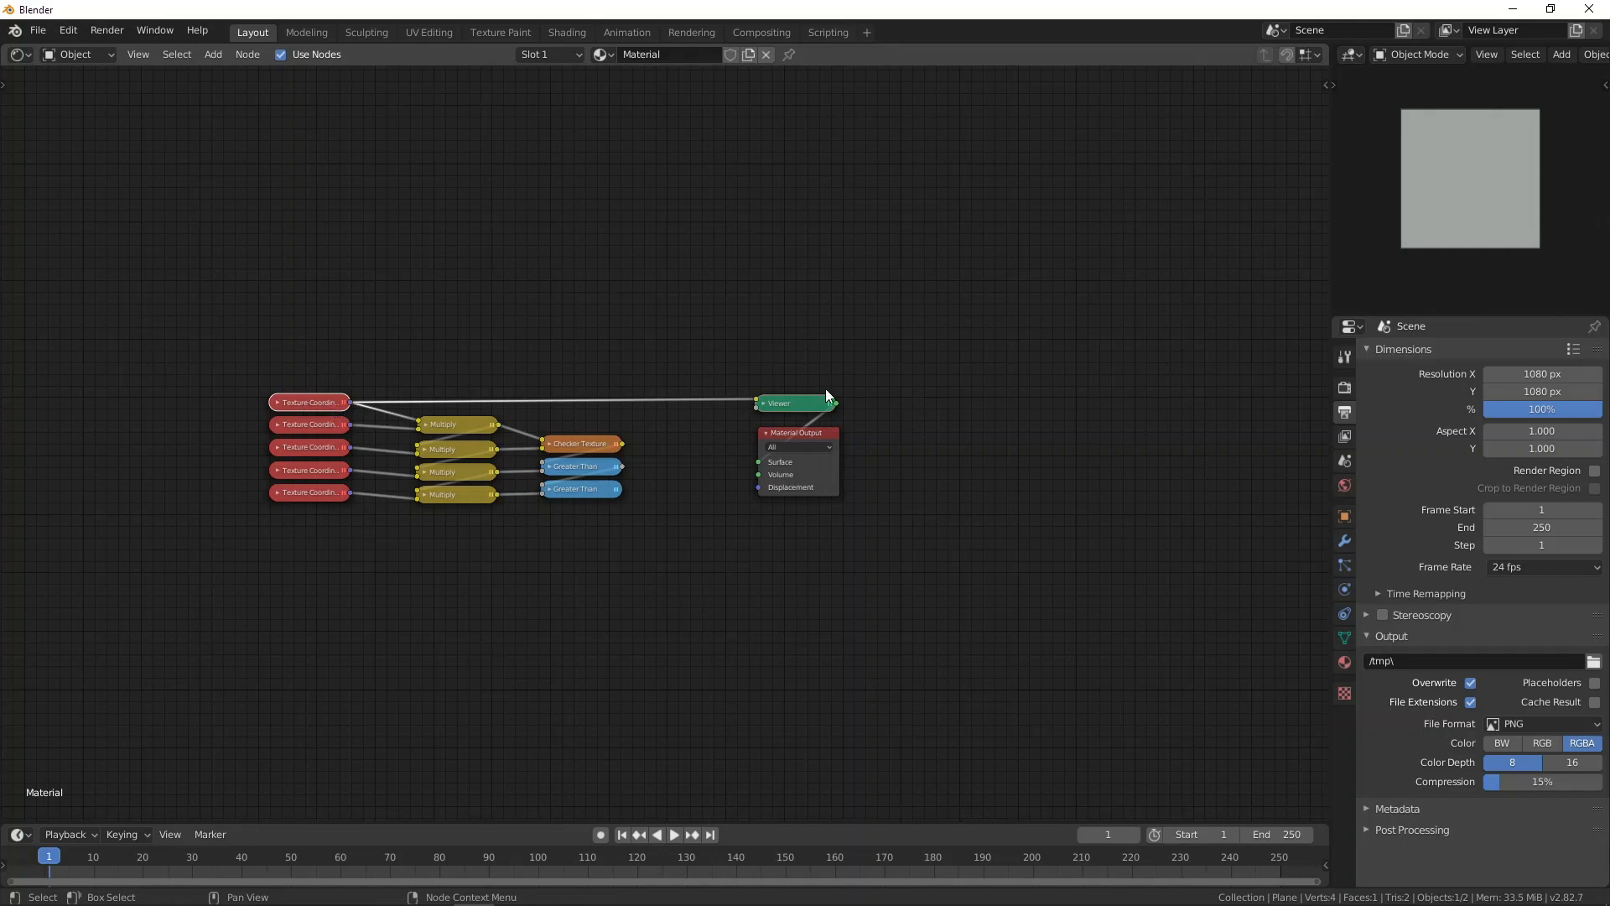
mouse_move(1574, 59)
middle_down()
mouse_move(1519, 62)
mouse_move(1482, 91)
mouse_move(1376, 92)
middle_up()
click(1577, 54)
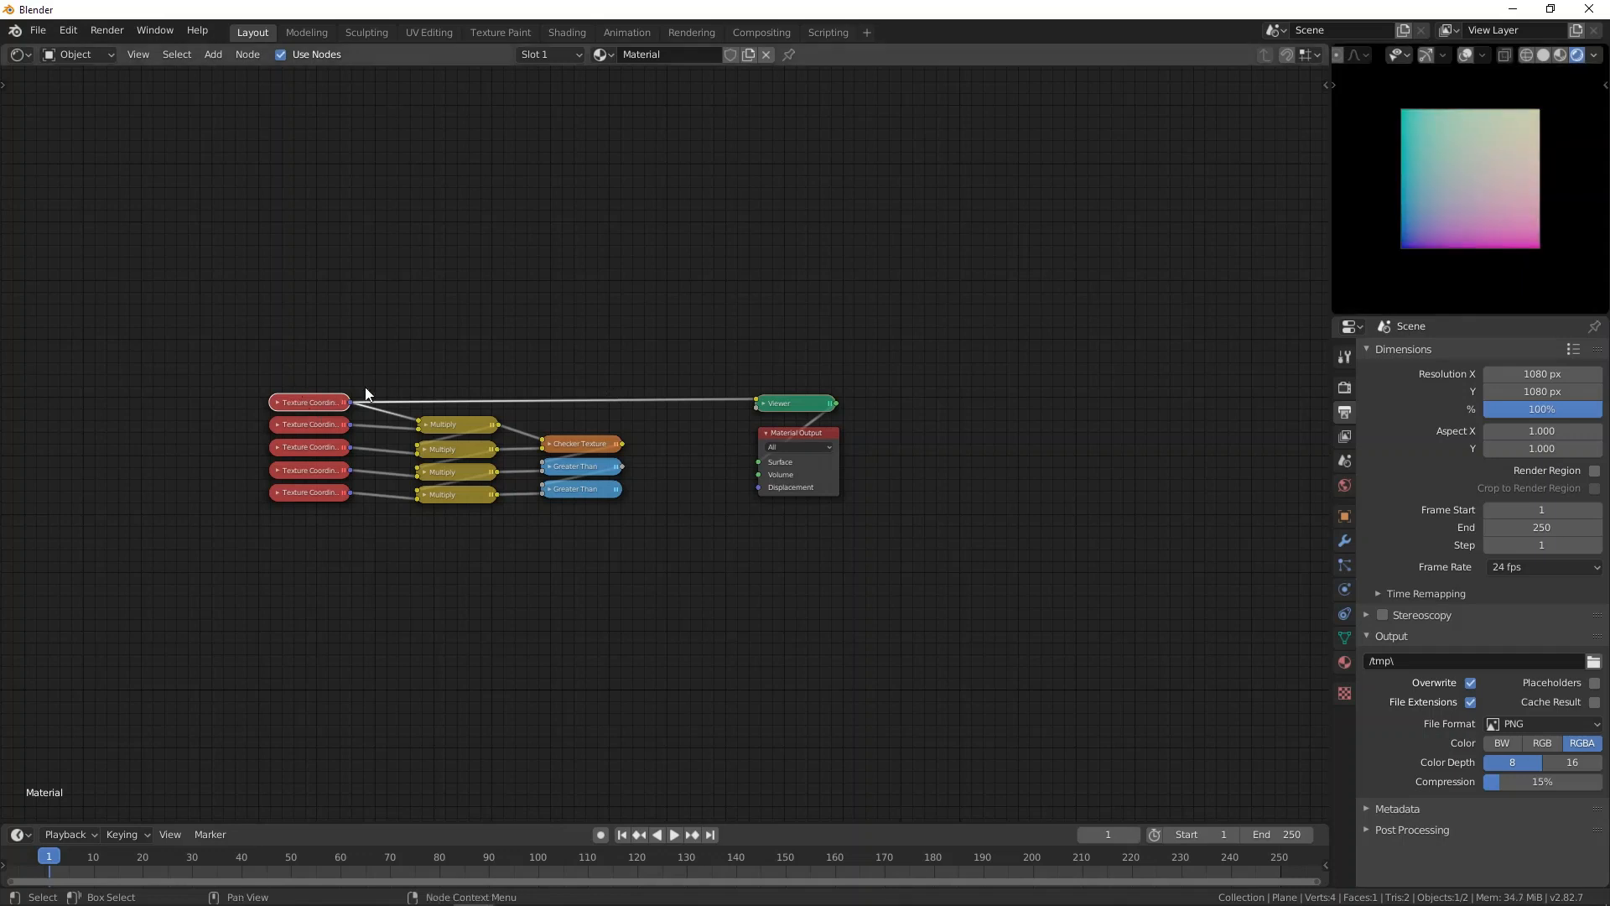
Step: Preview the top Multiply node, the Checker Texture and both Greater Than nodes through the Viewer, one after another
ctrl+shift+click(454, 421)
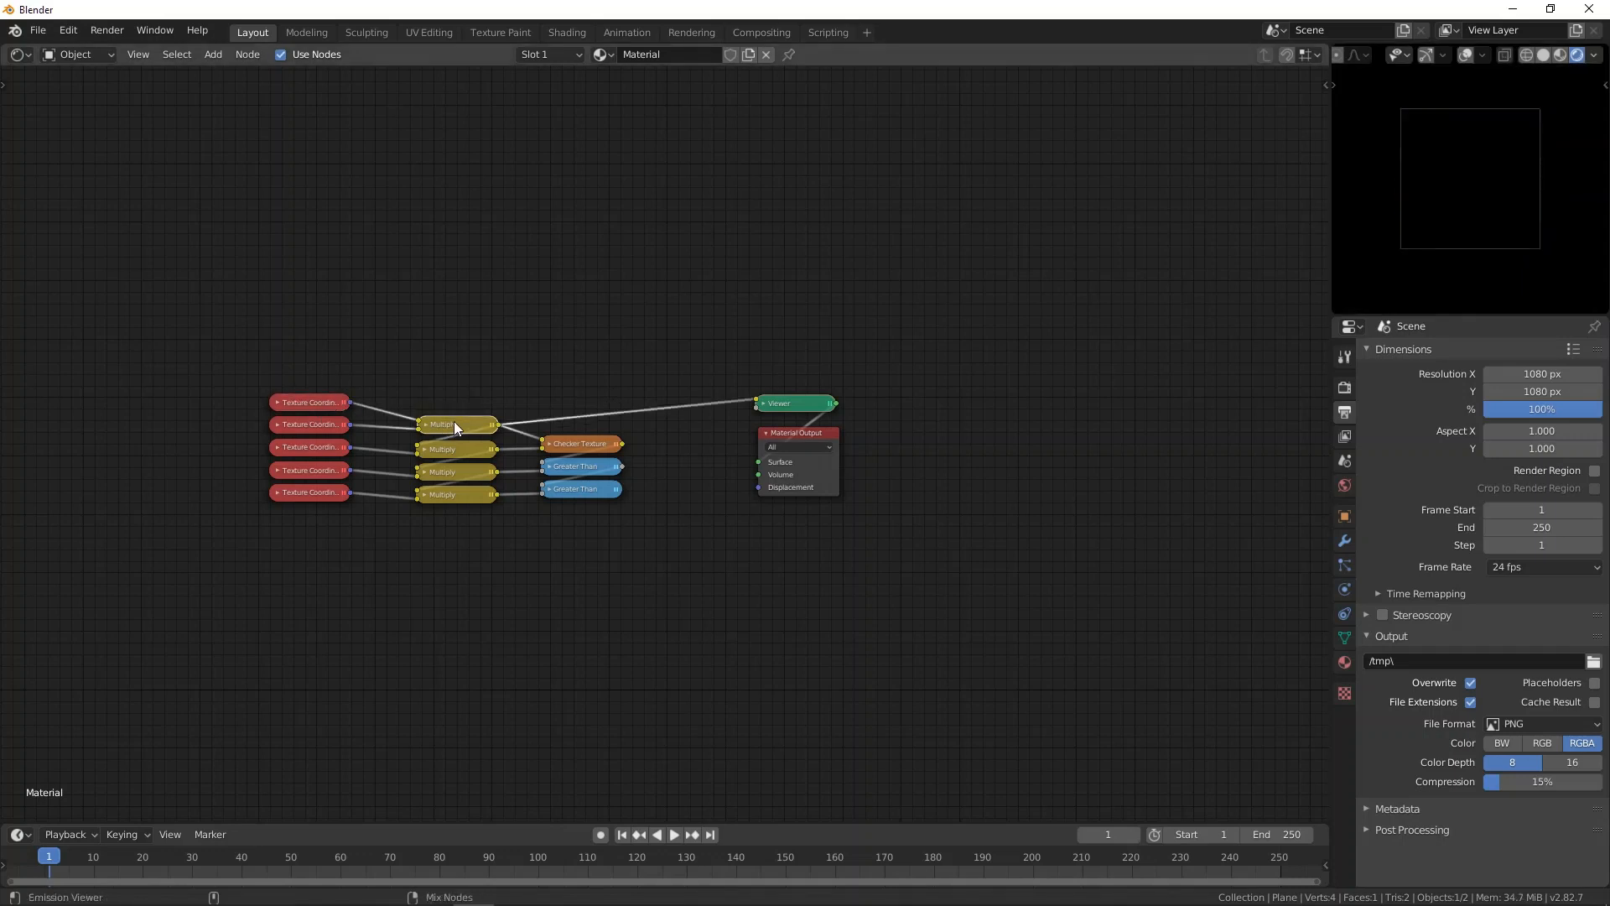
ctrl+shift+click(593, 445)
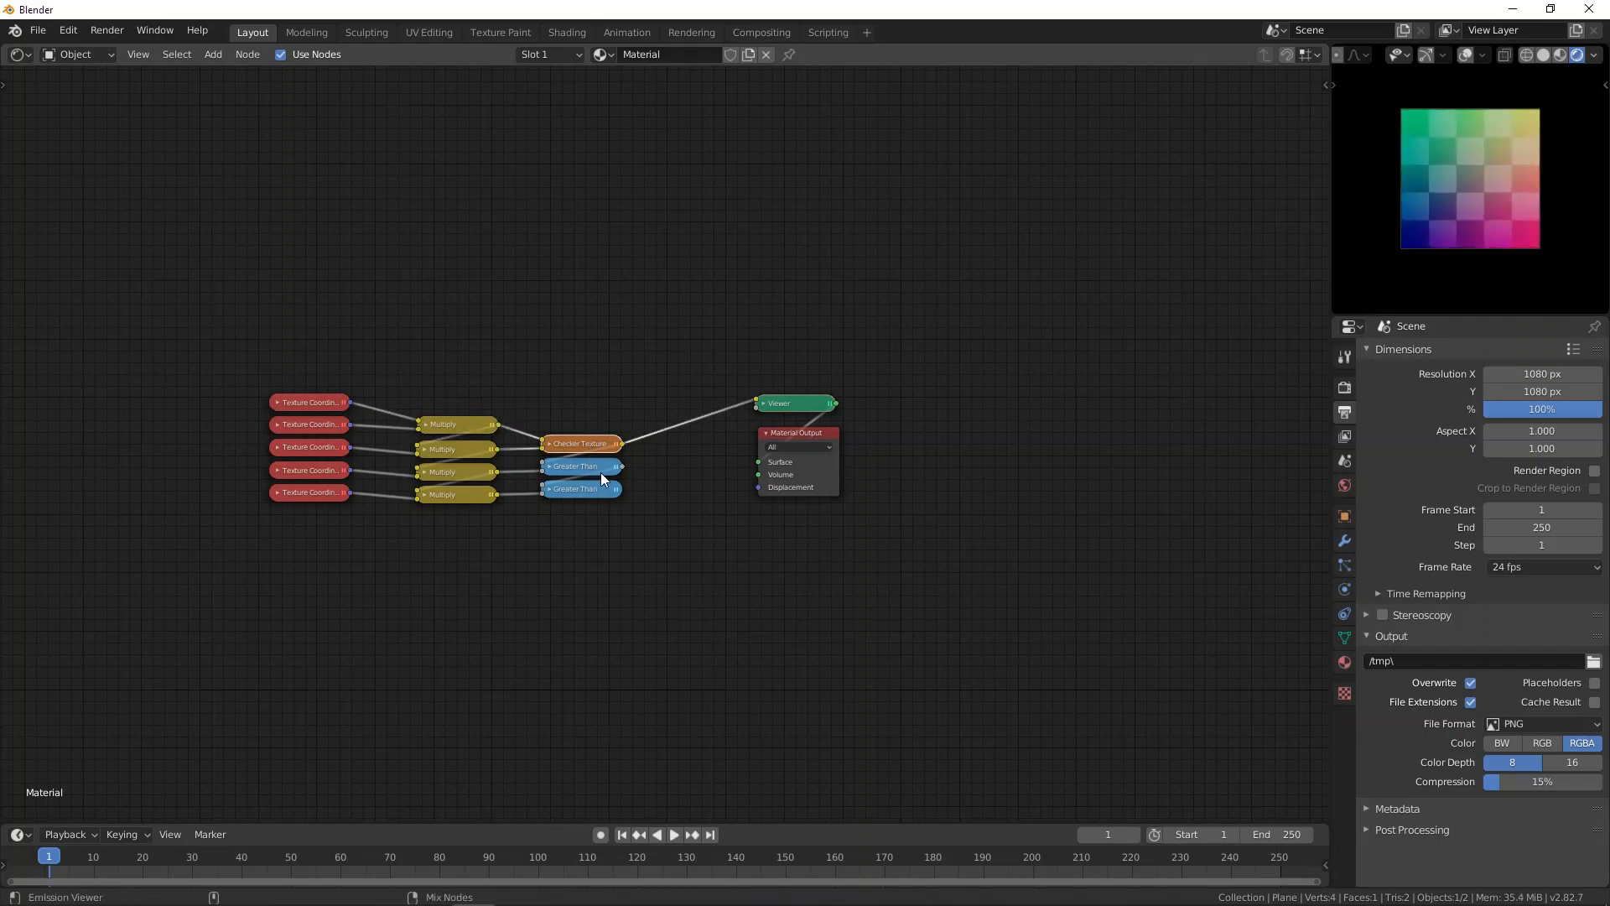
ctrl+shift+click(605, 468)
ctrl+shift+click(592, 491)
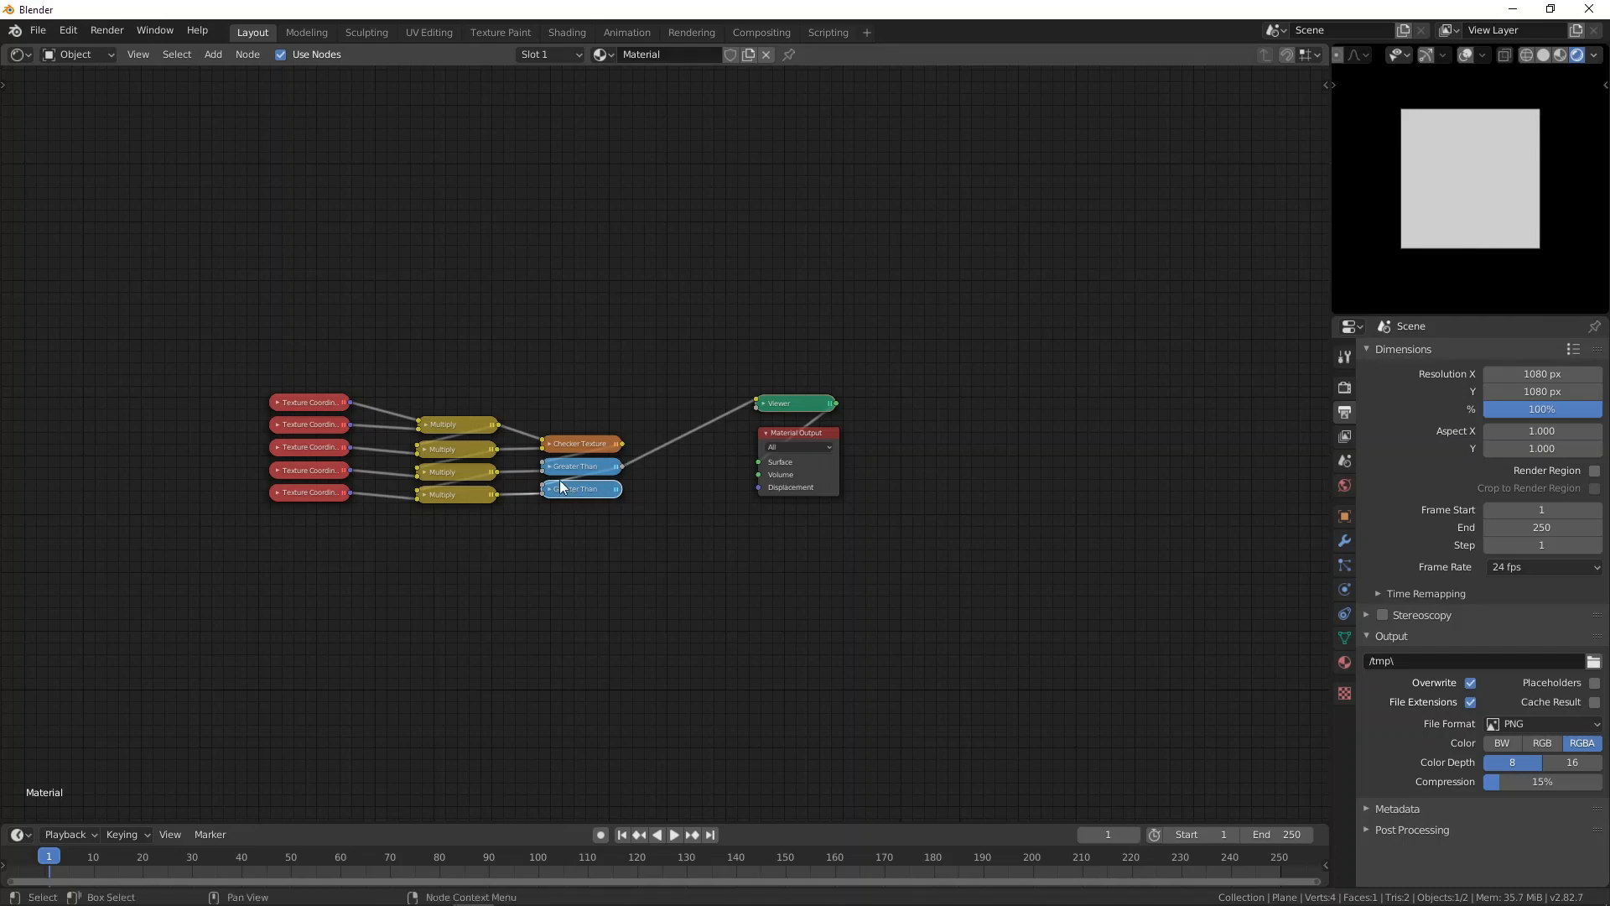
scroll(574, 514, up, 2)
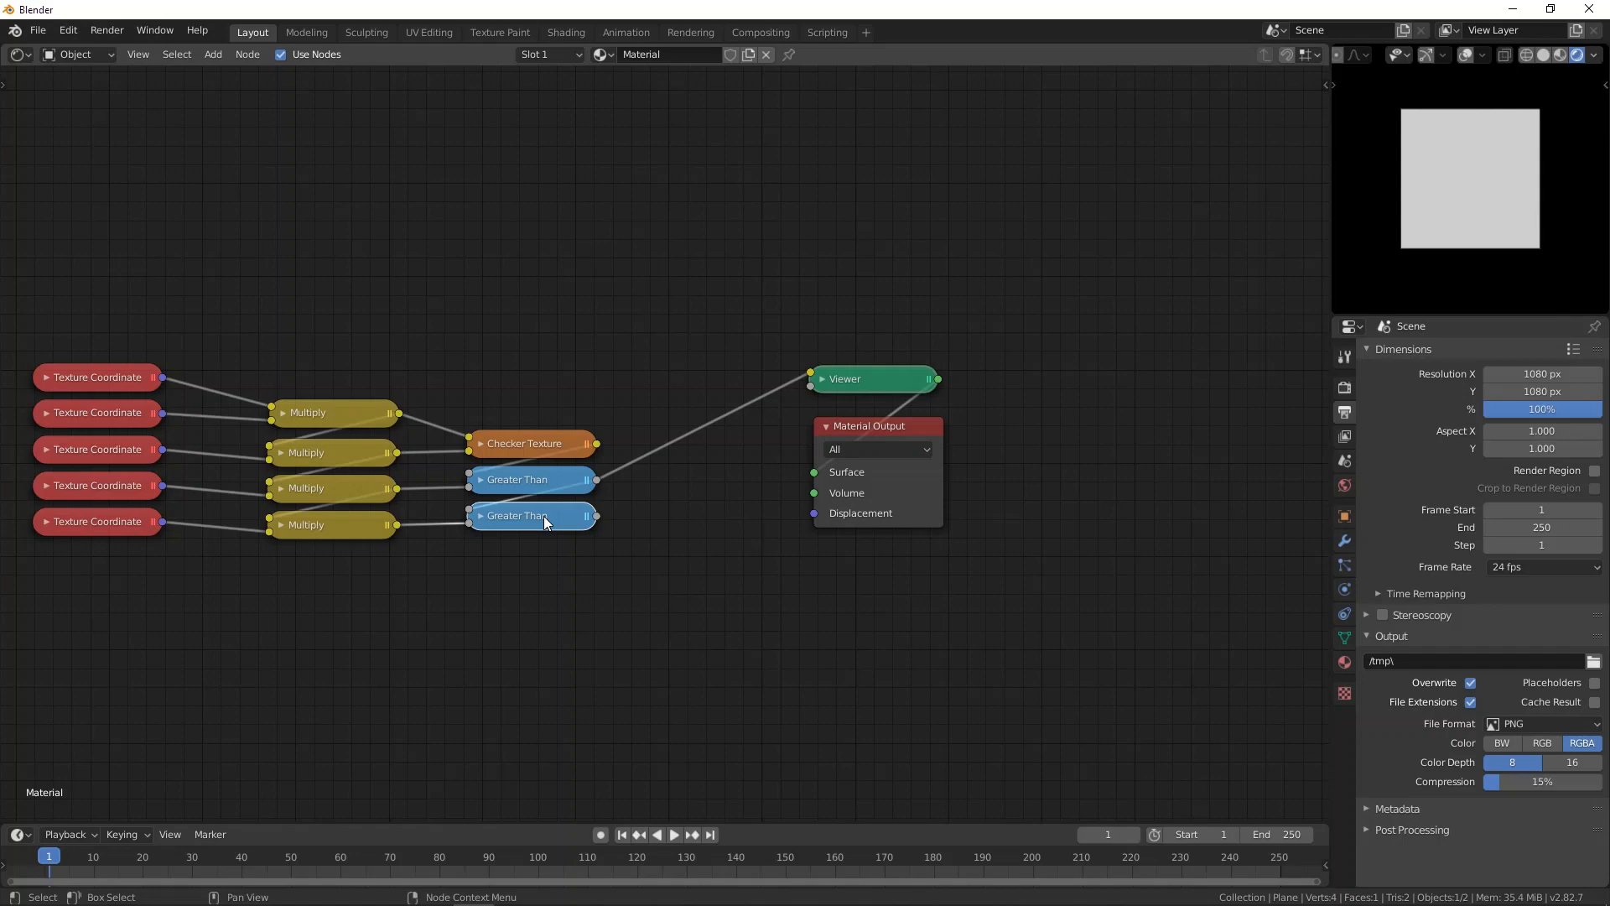
Step: Preview the bottom Greater Than node through the Viewer and group all Texture Coordinate, Multiply, Checker Texture and Greater Than nodes
ctrl+shift+click(545, 518)
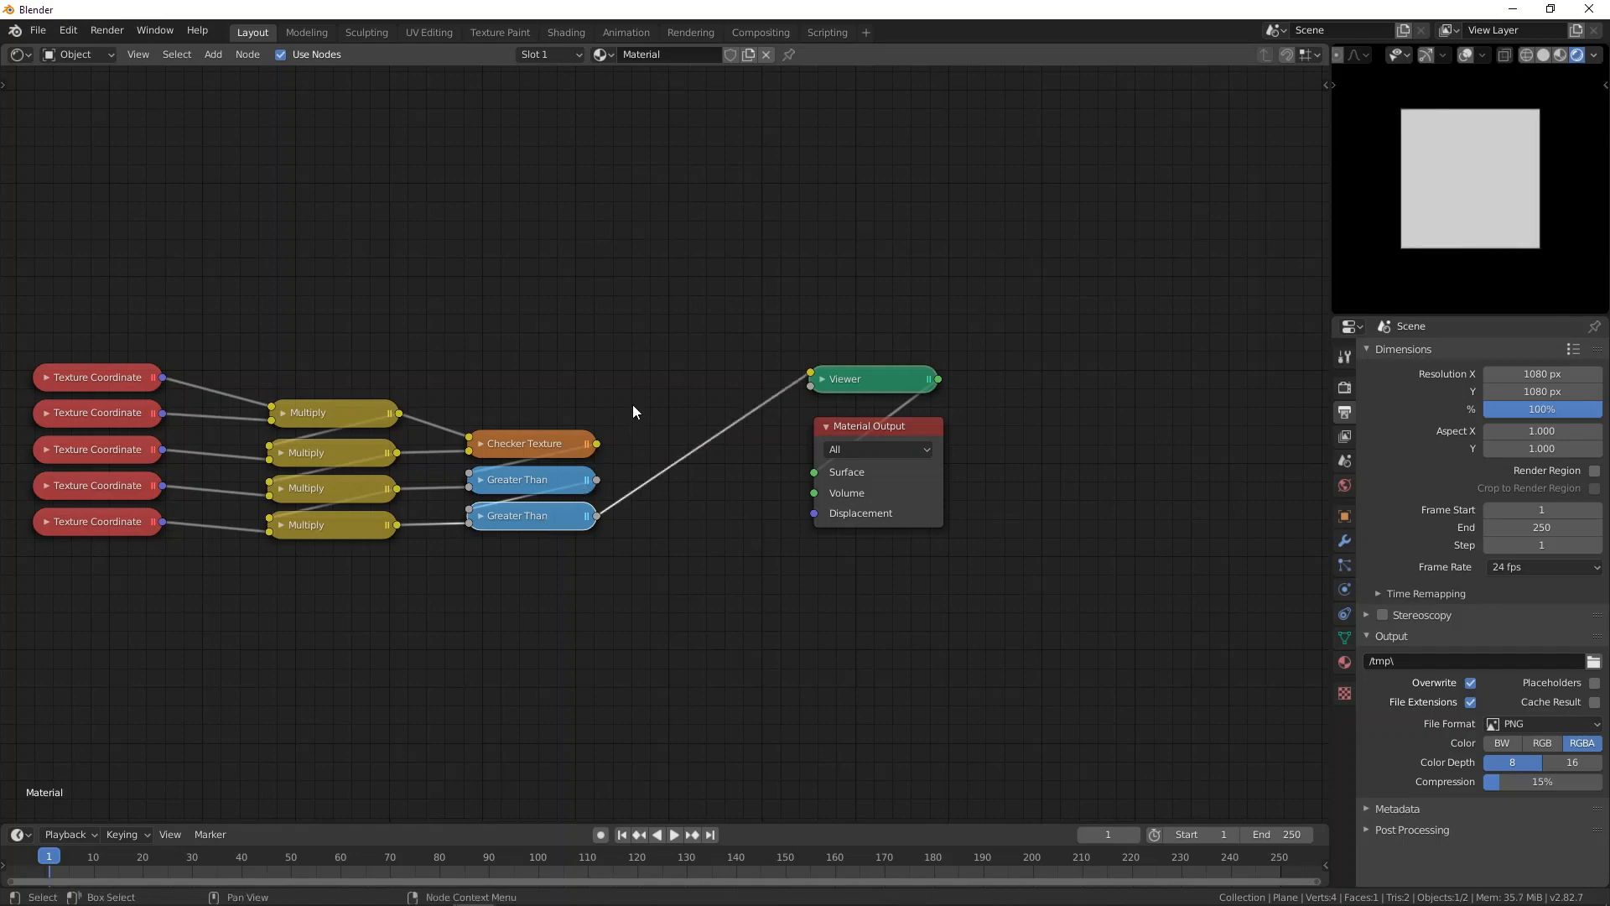
scroll(416, 341, down, 3)
key(shift+a)
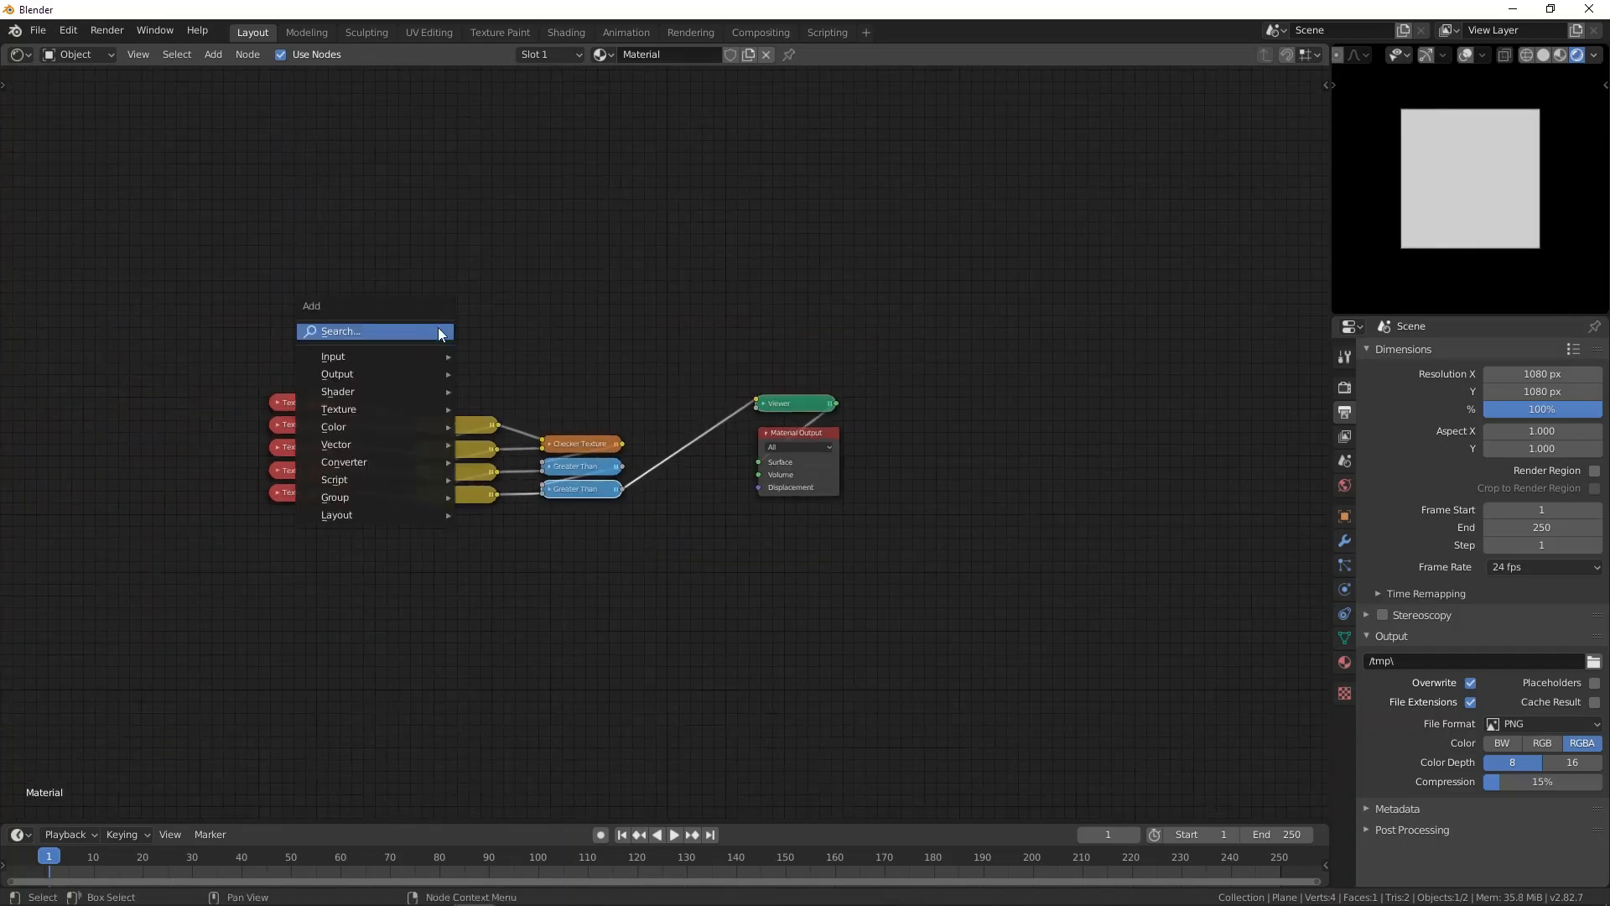
drag(247, 261, 631, 661)
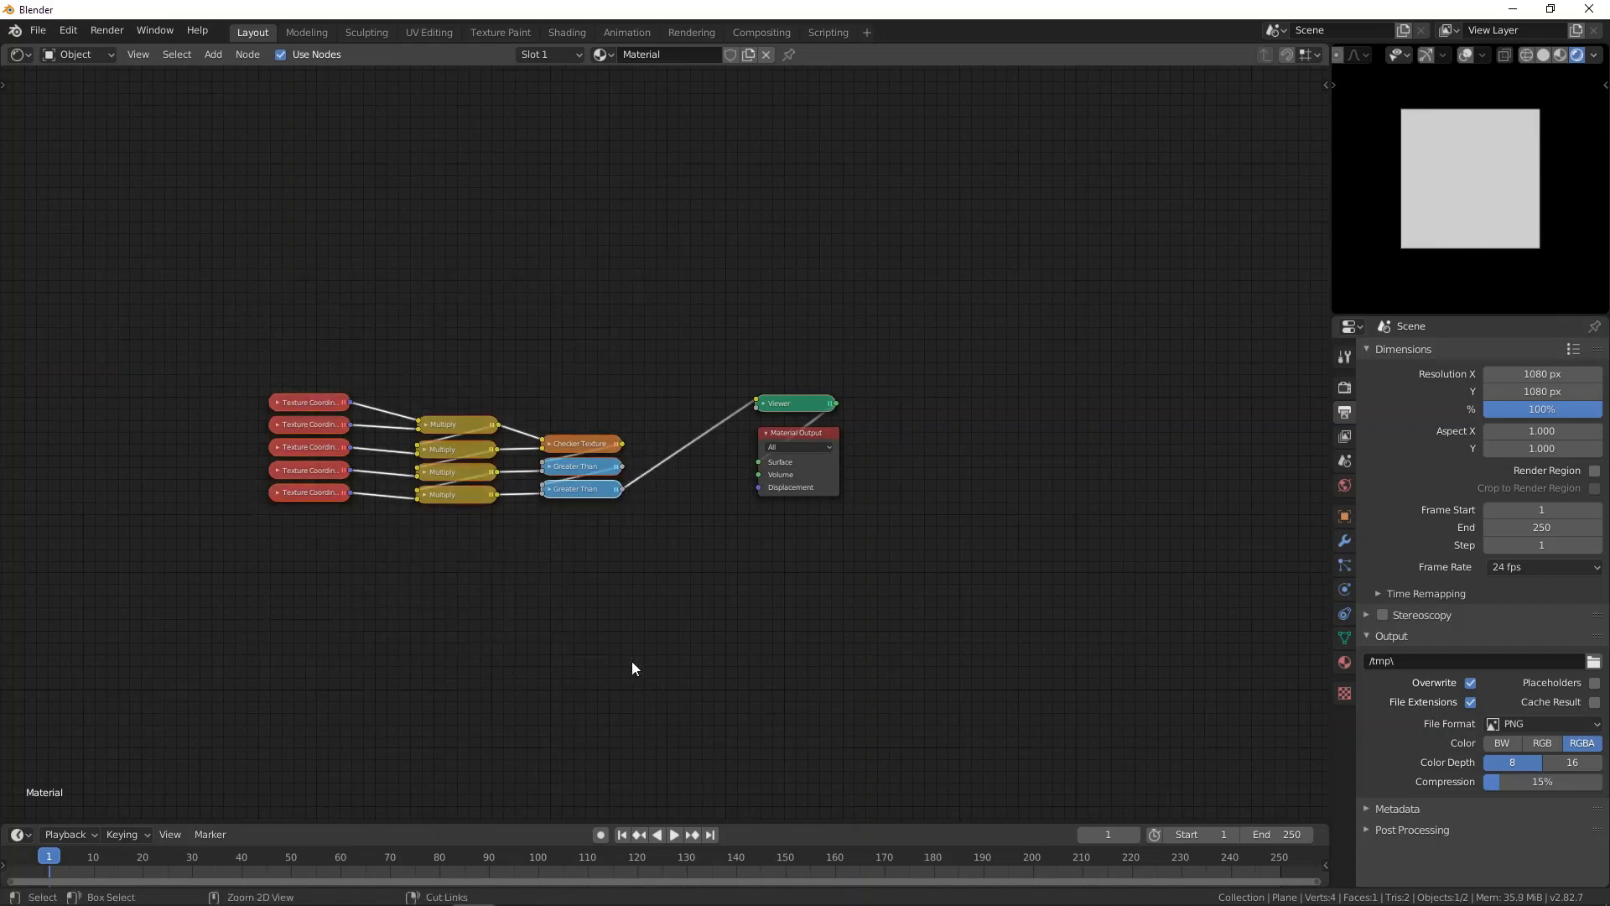
key(ctrl+g)
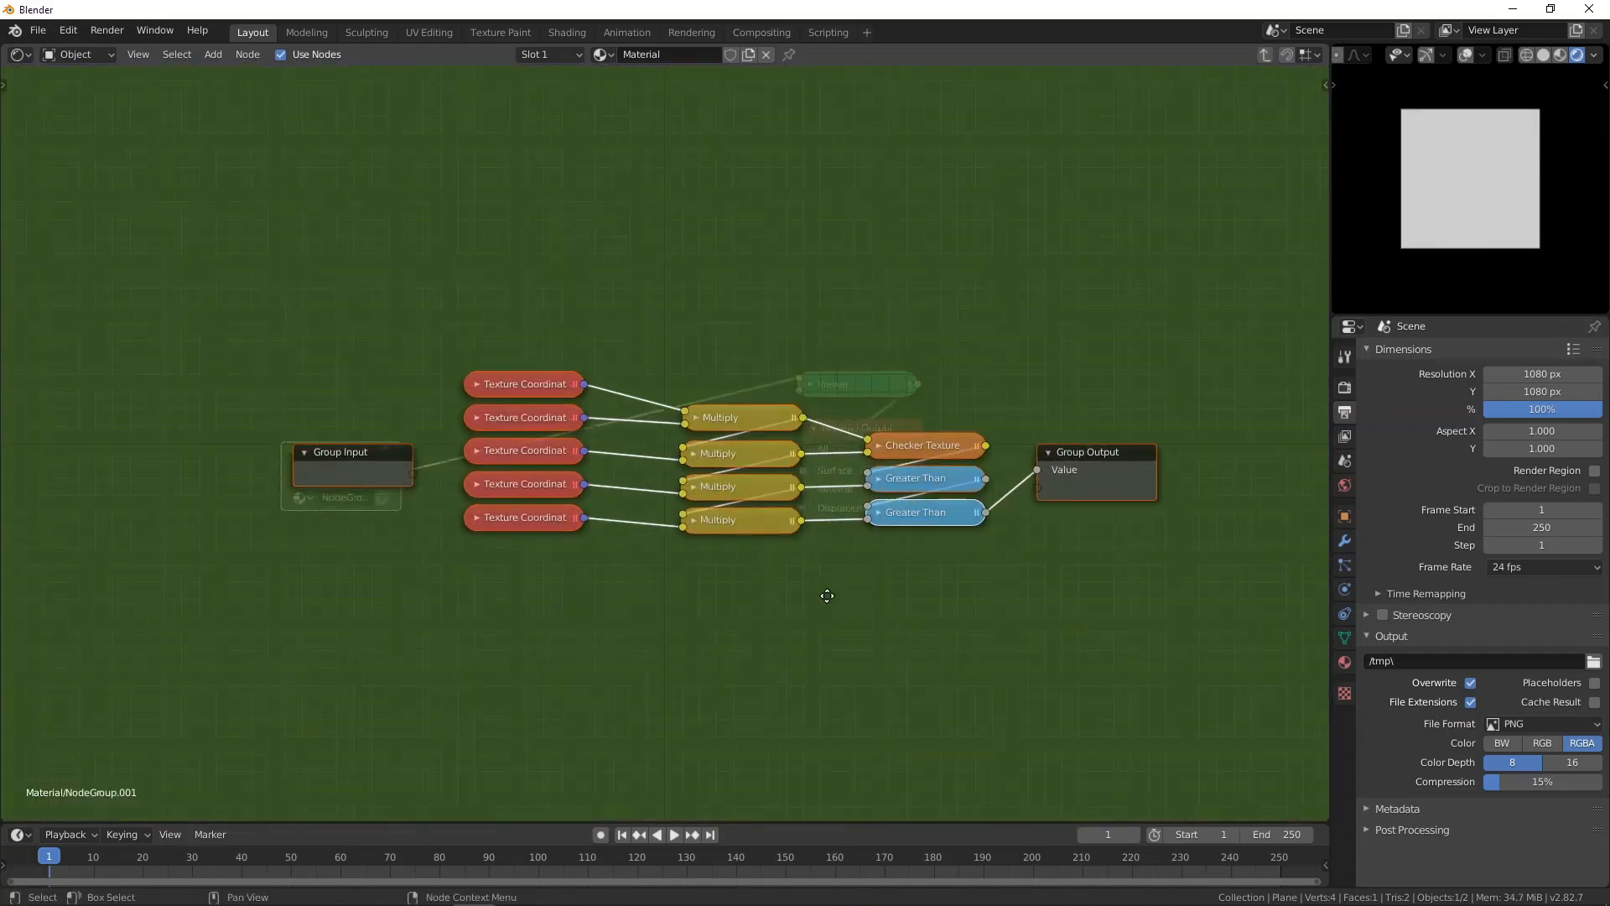
Step: Preview the Checker Texture from inside the node group through the Viewer and leave the group
middle_drag(821, 591, 494, 625)
ctrl+shift+click(600, 485)
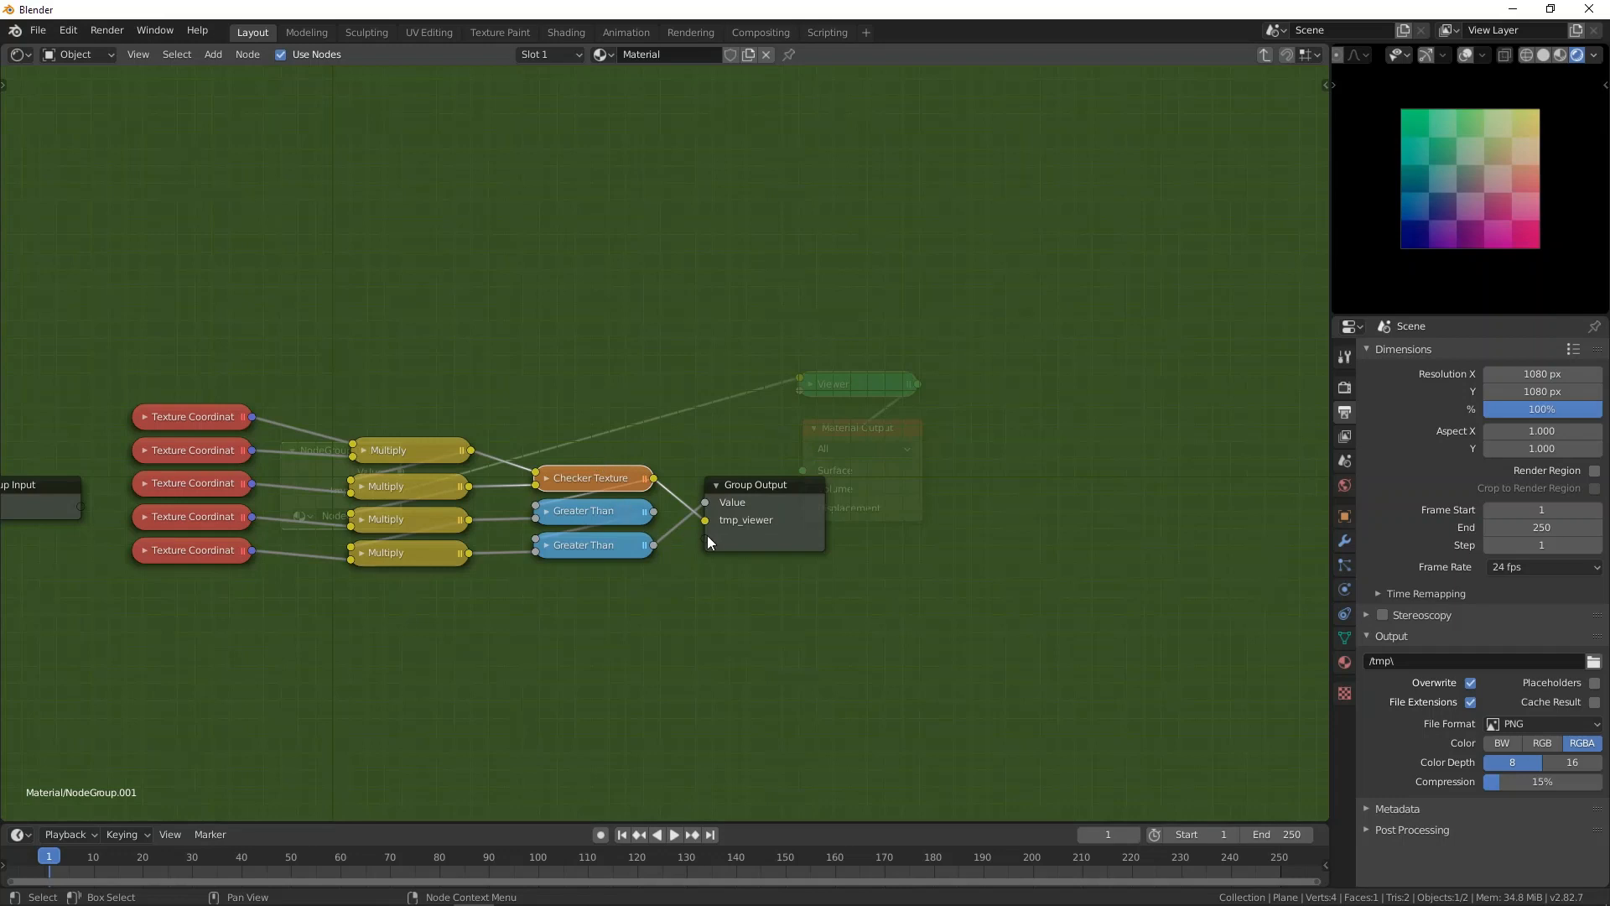
key(Tab)
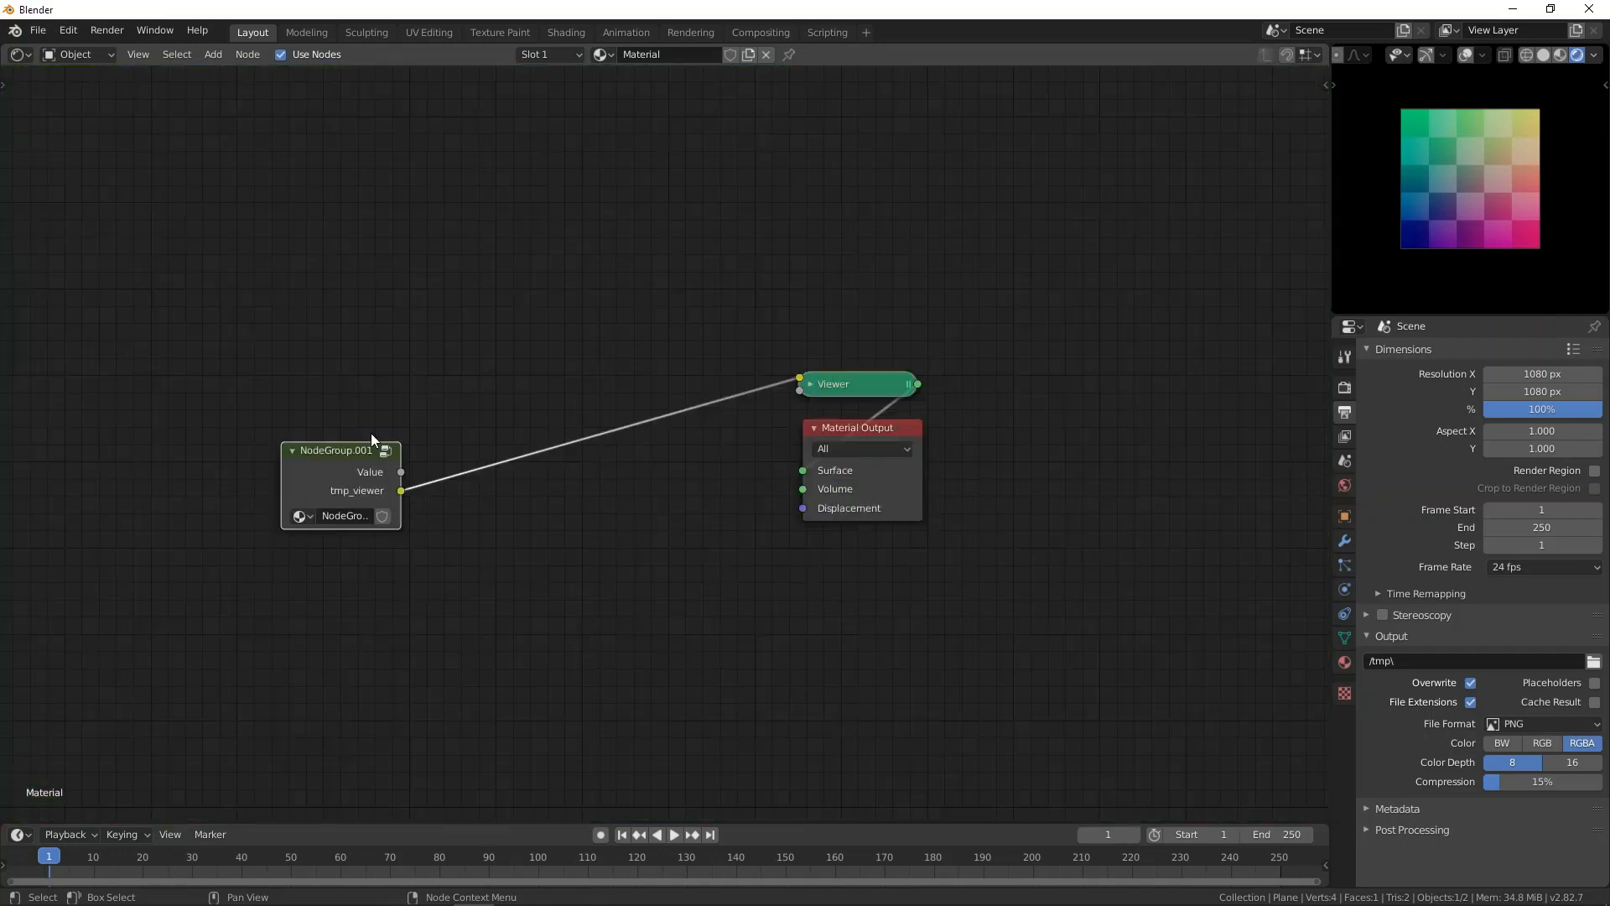
Step: Add a Voronoi Texture node above the node group
scroll(236, 461, down, 2)
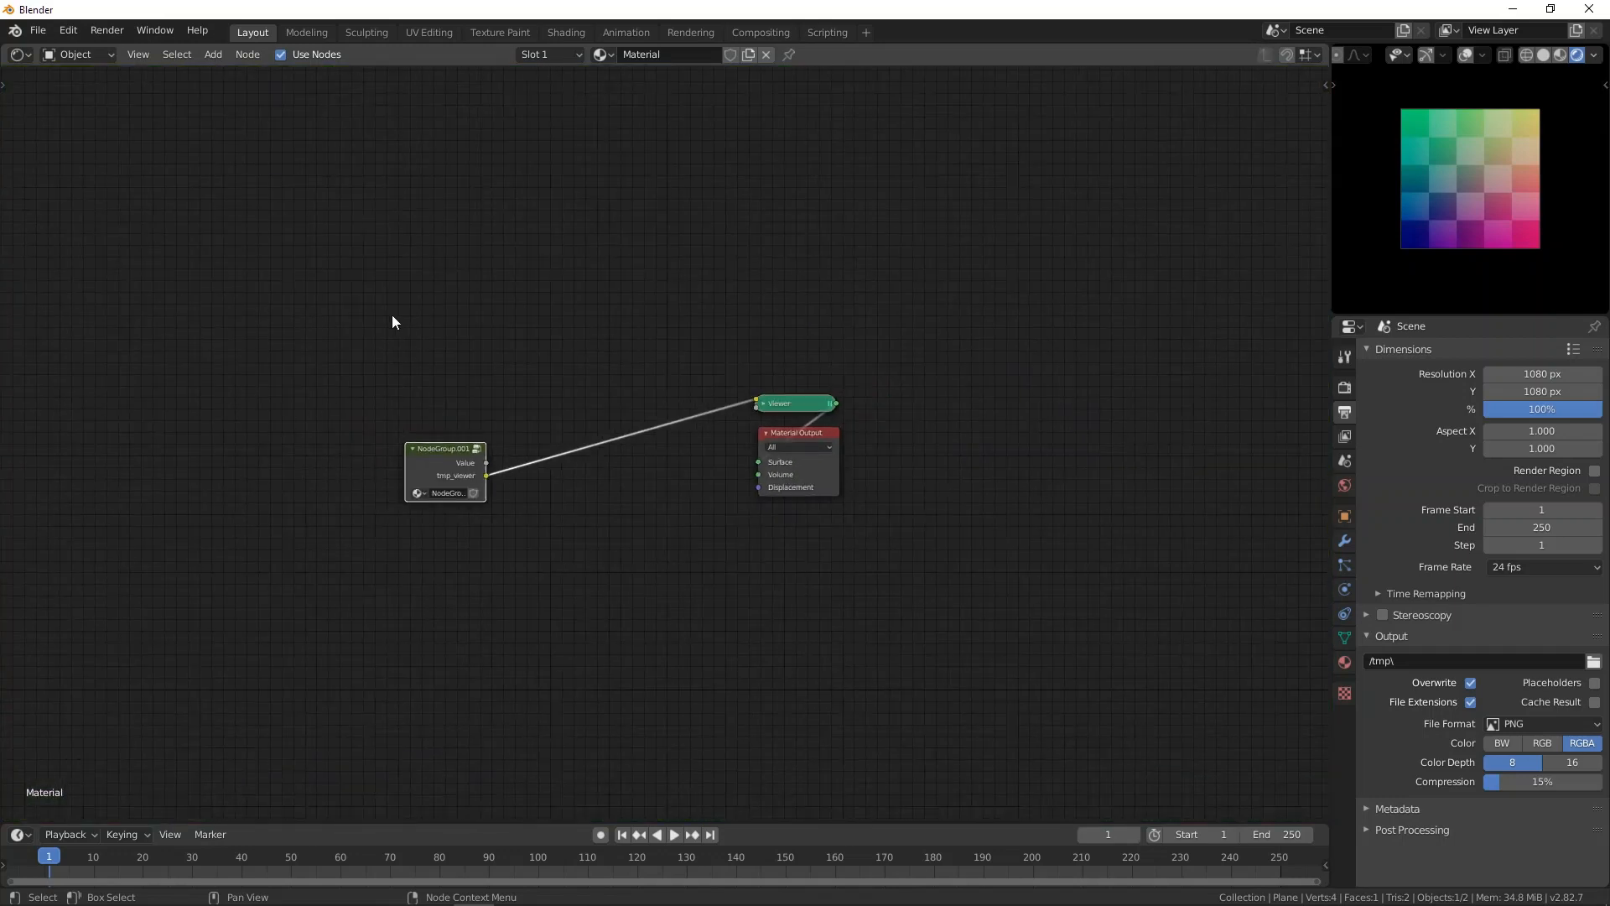
key(shift+a)
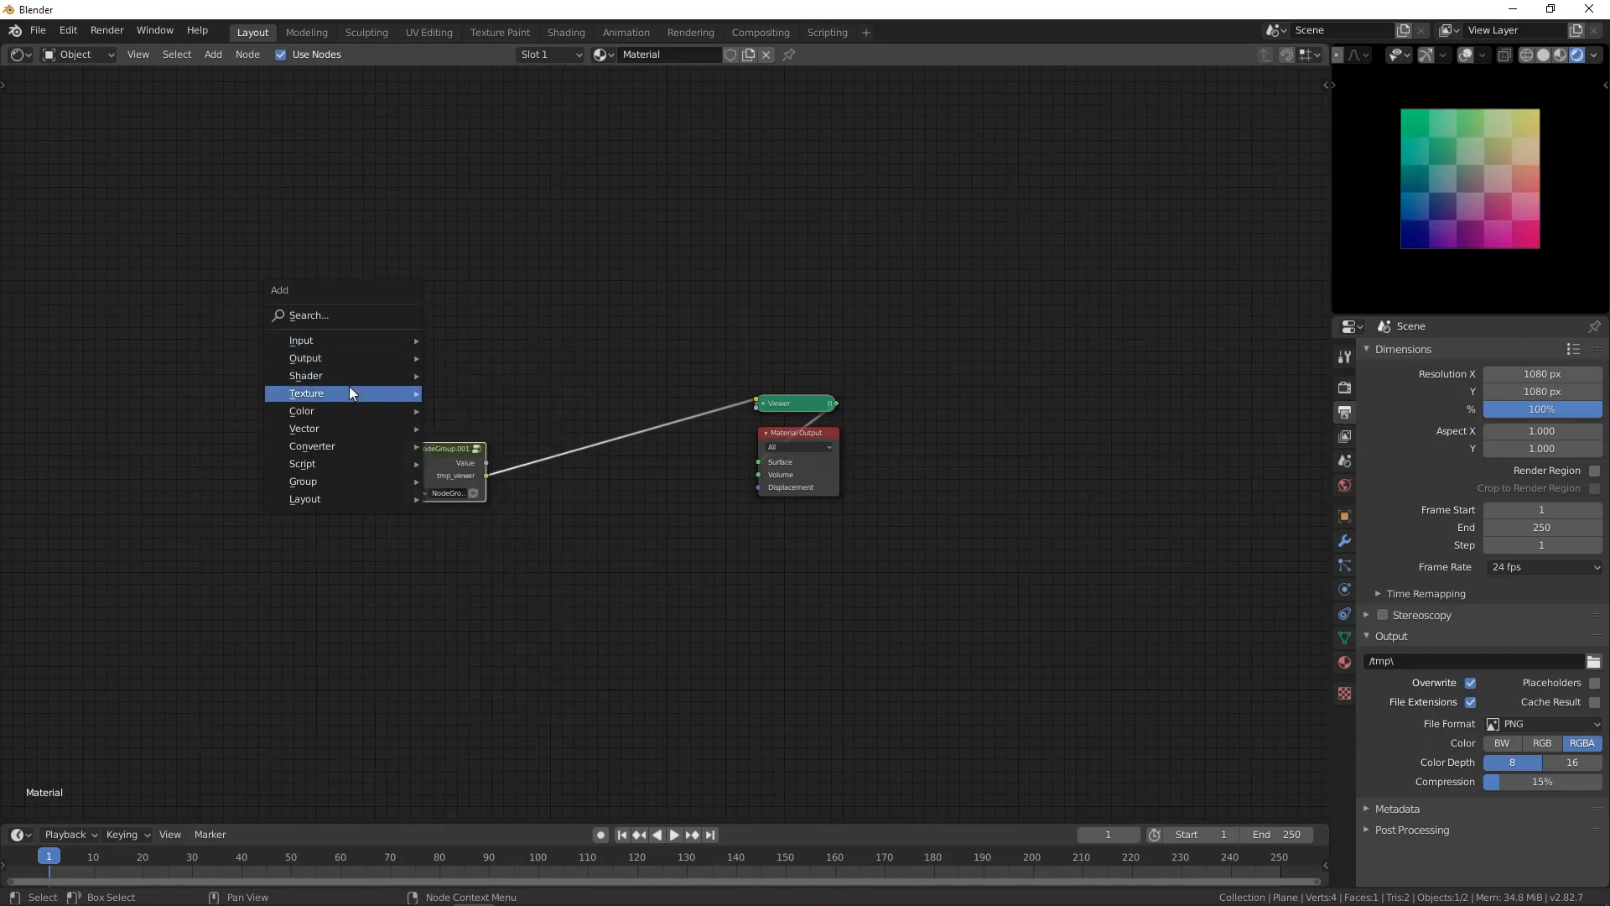
mouse_move(351, 393)
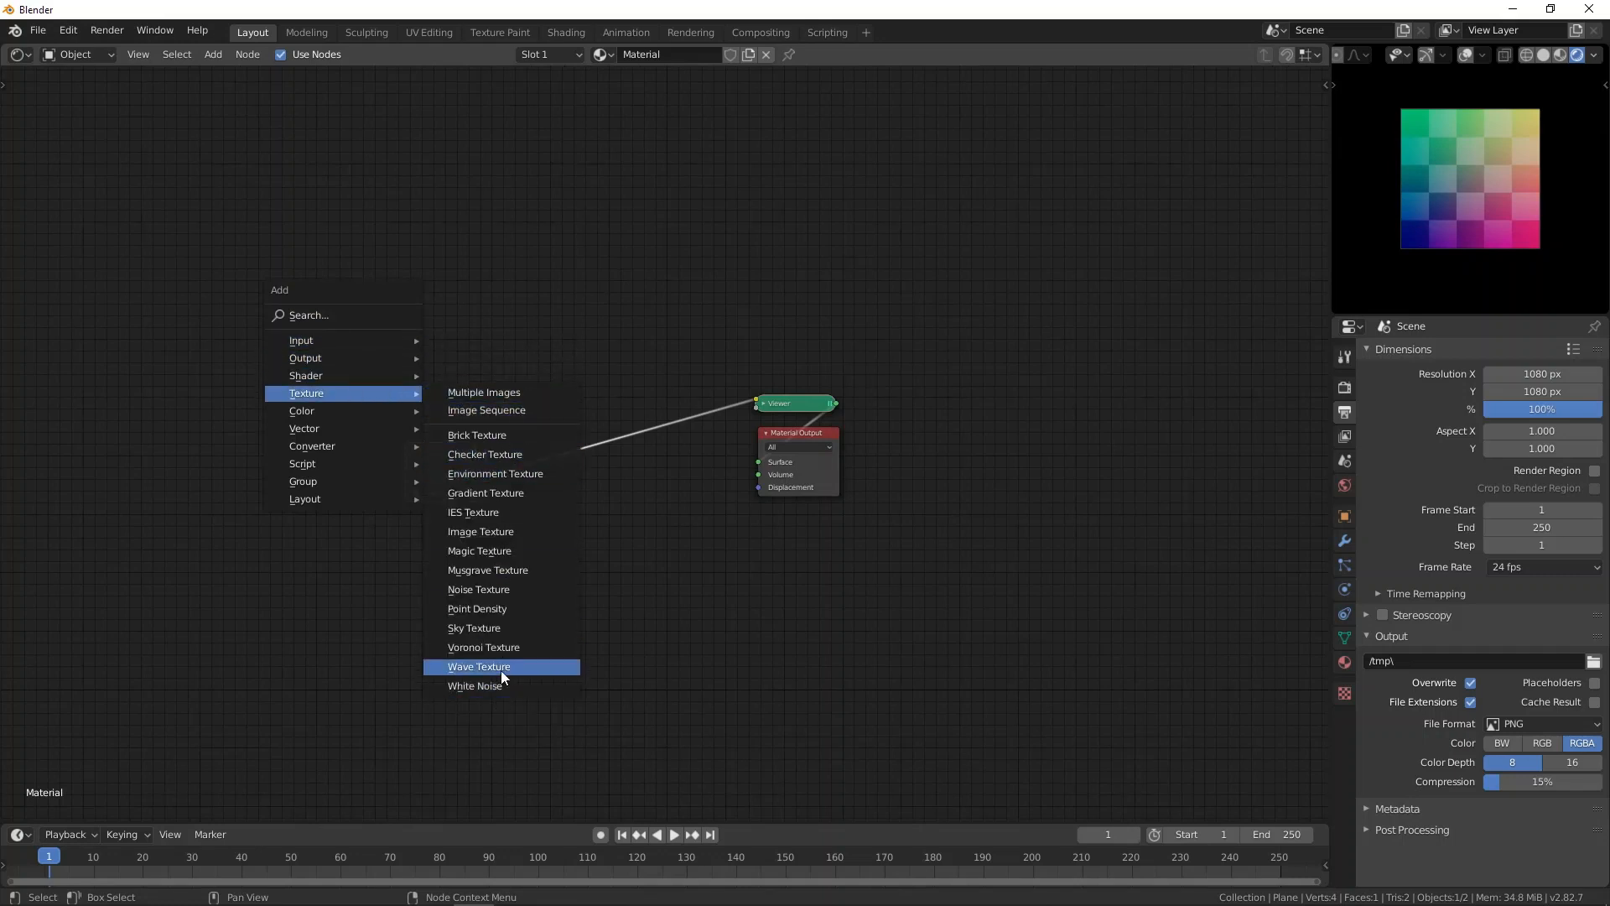
click(501, 647)
click(411, 254)
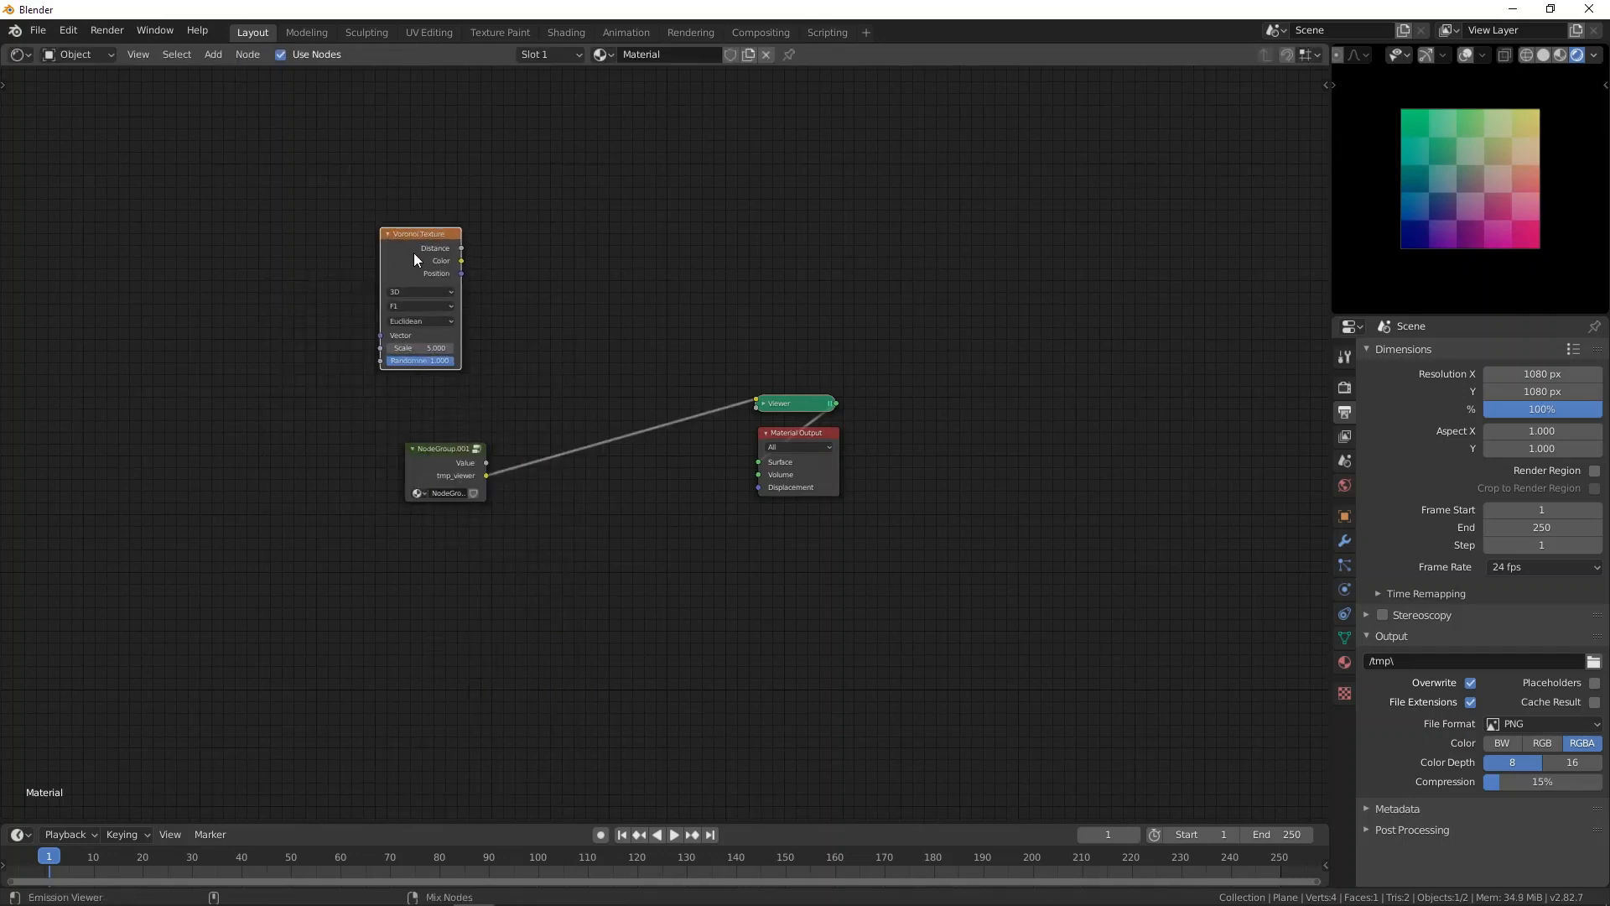
Step: Preview the Voronoi Texture, the node group and the Voronoi Texture again through the Viewer
ctrl+shift+click(414, 253)
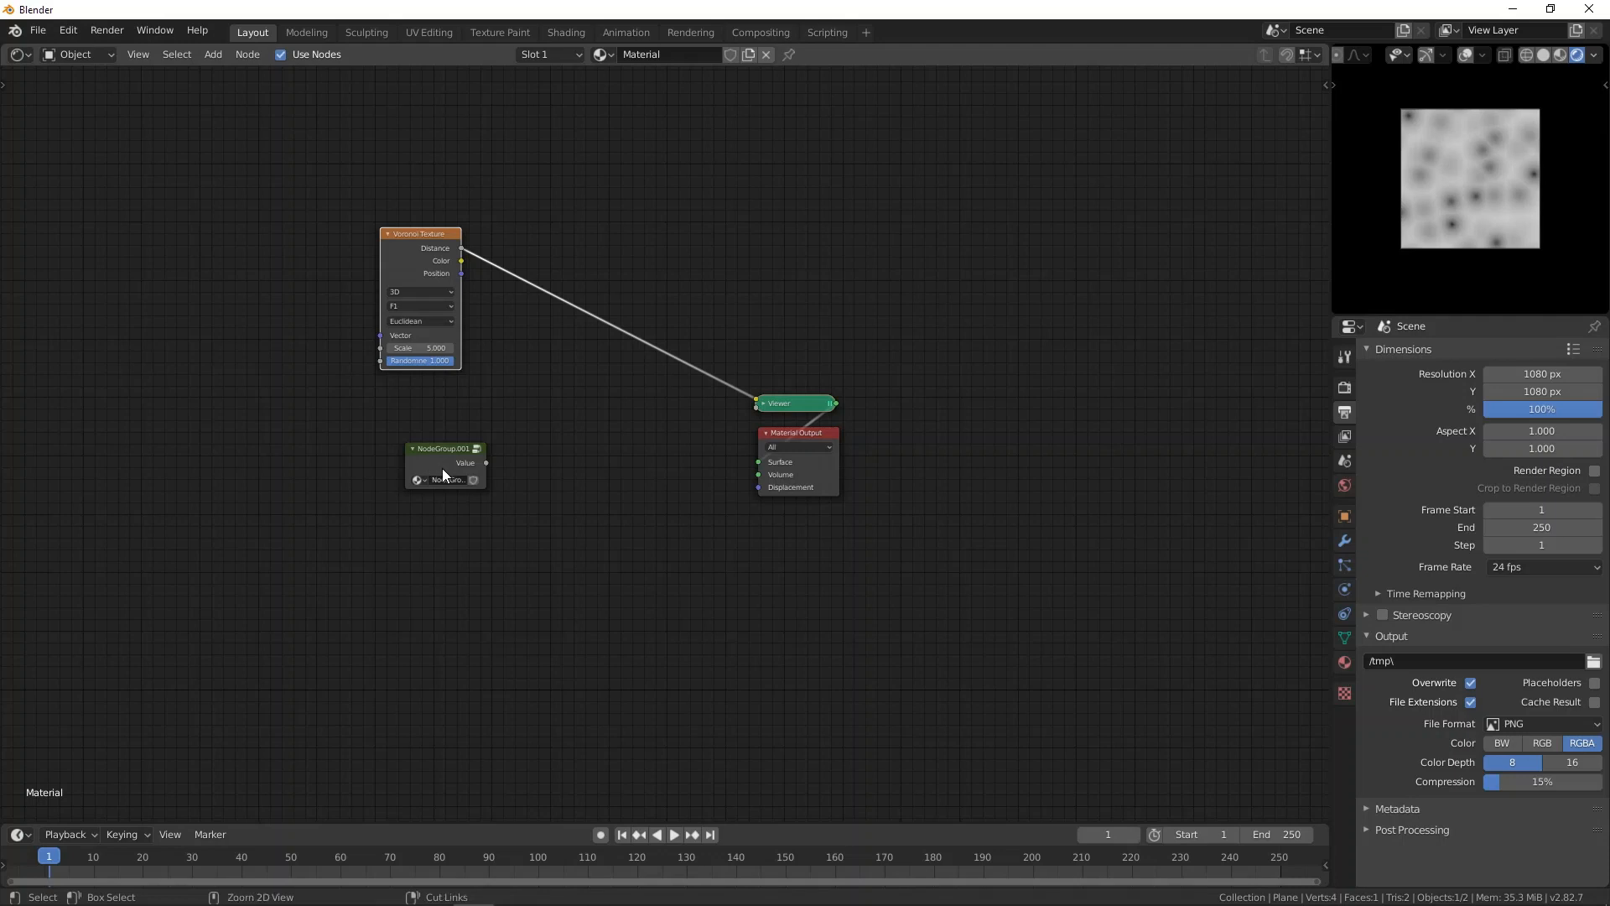
ctrl+shift+click(441, 468)
ctrl+shift+click(445, 250)
Step: Delete the Voronoi Texture and the node group
scroll(304, 327, down, 1)
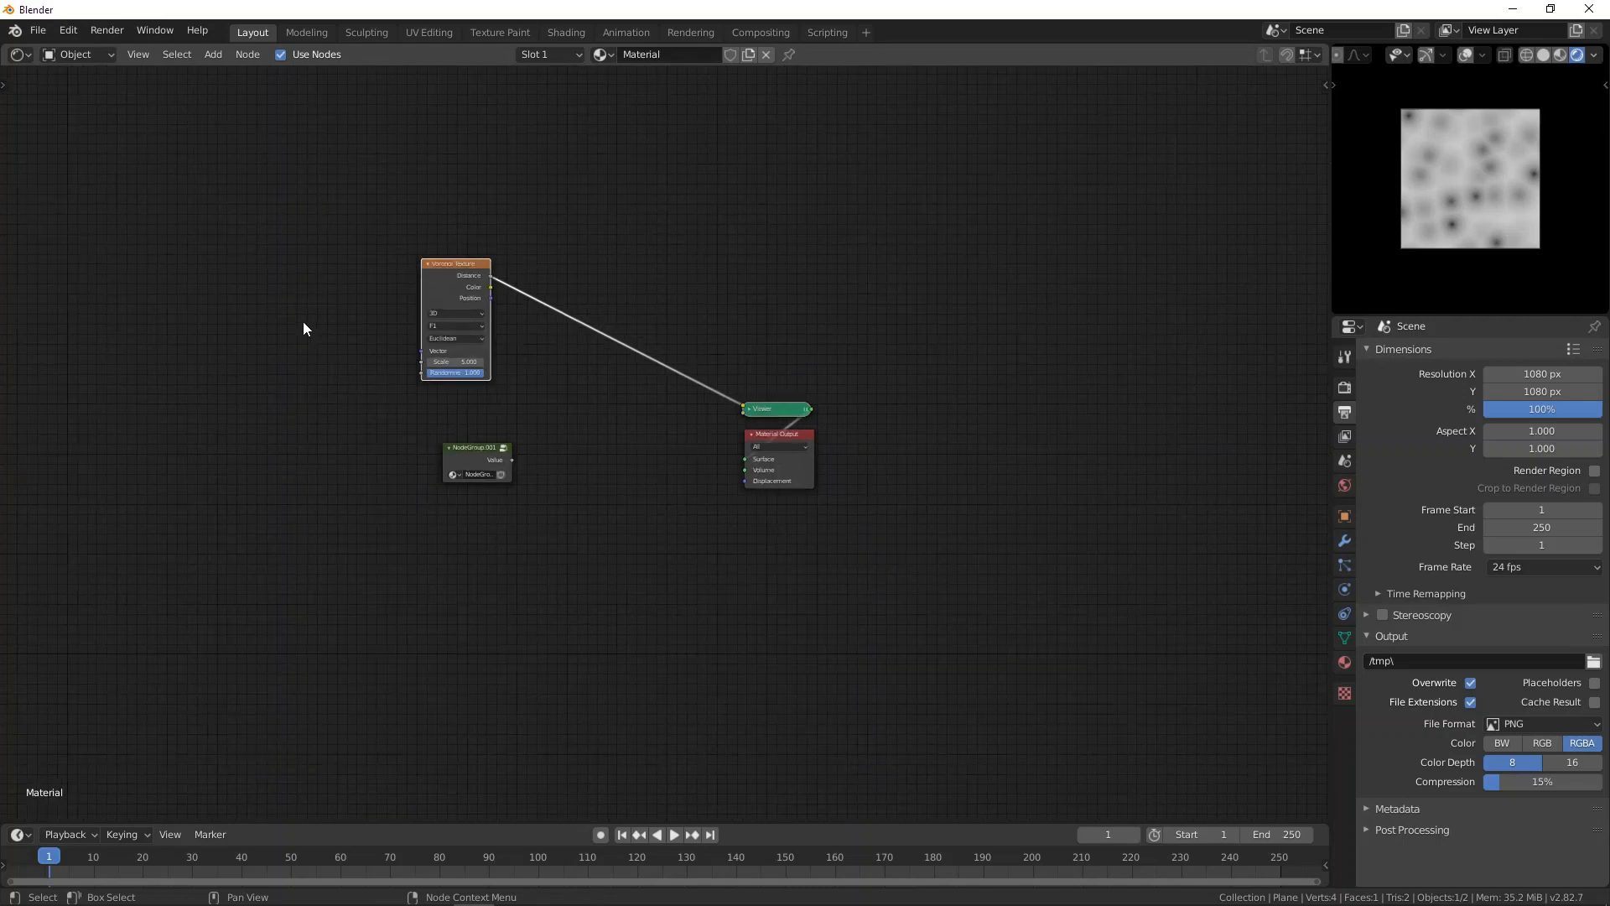
key(ctrl+shift)
key(ctrl+shift+g)
drag(379, 217, 572, 594)
key(Delete)
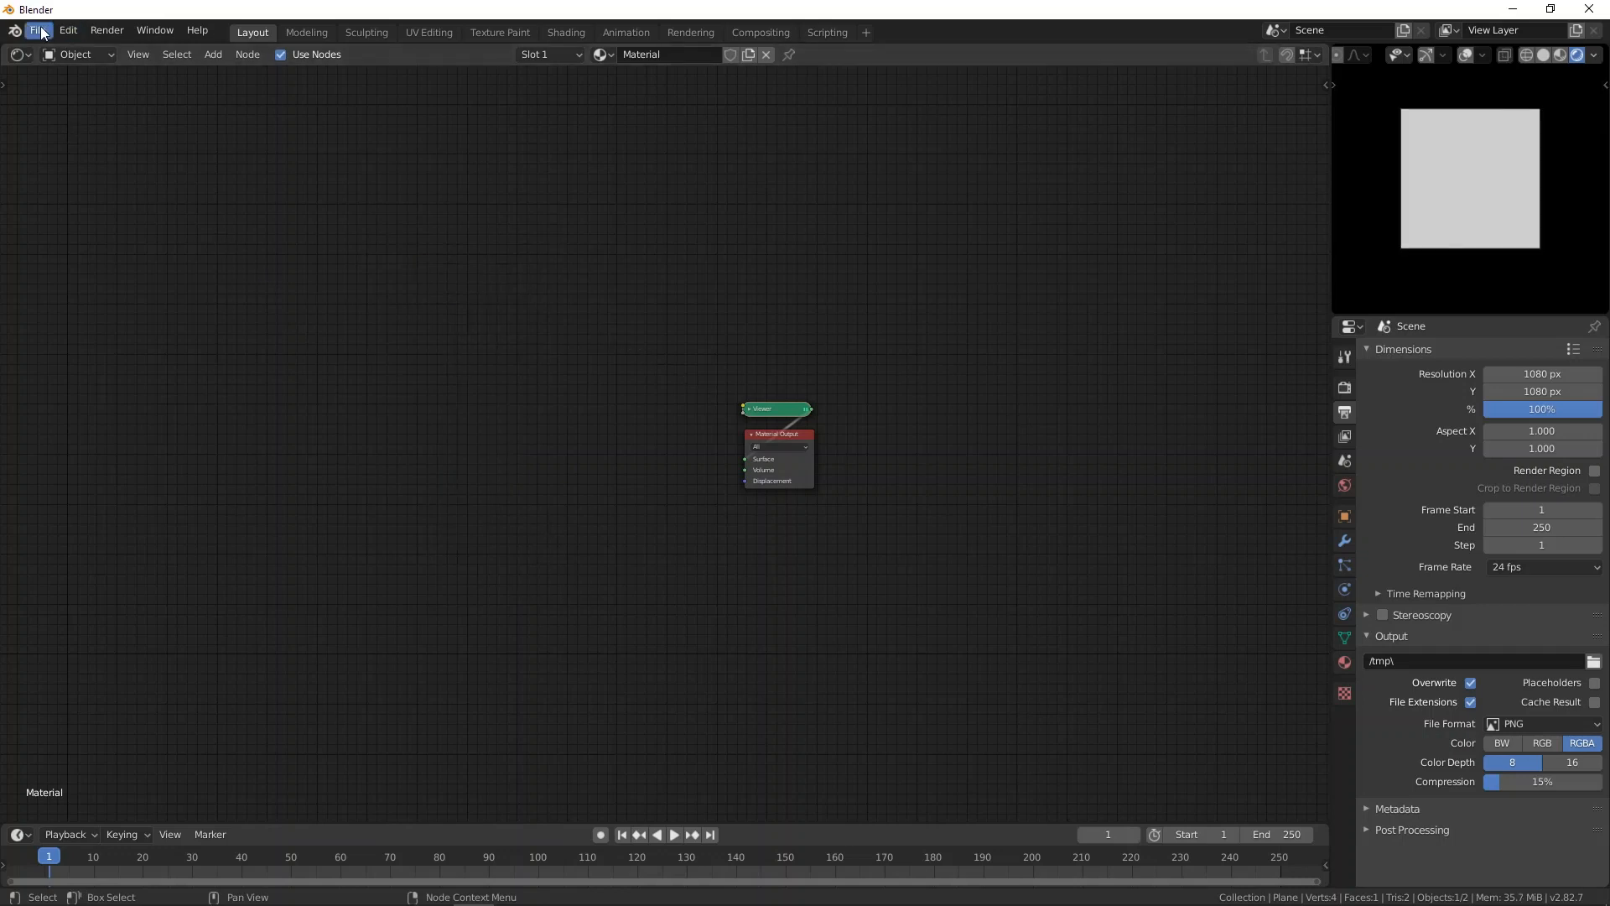
Step: Search the keymap preferences for "node" to review the Node Wrangler shortcuts, and close the preferences
click(68, 30)
click(89, 278)
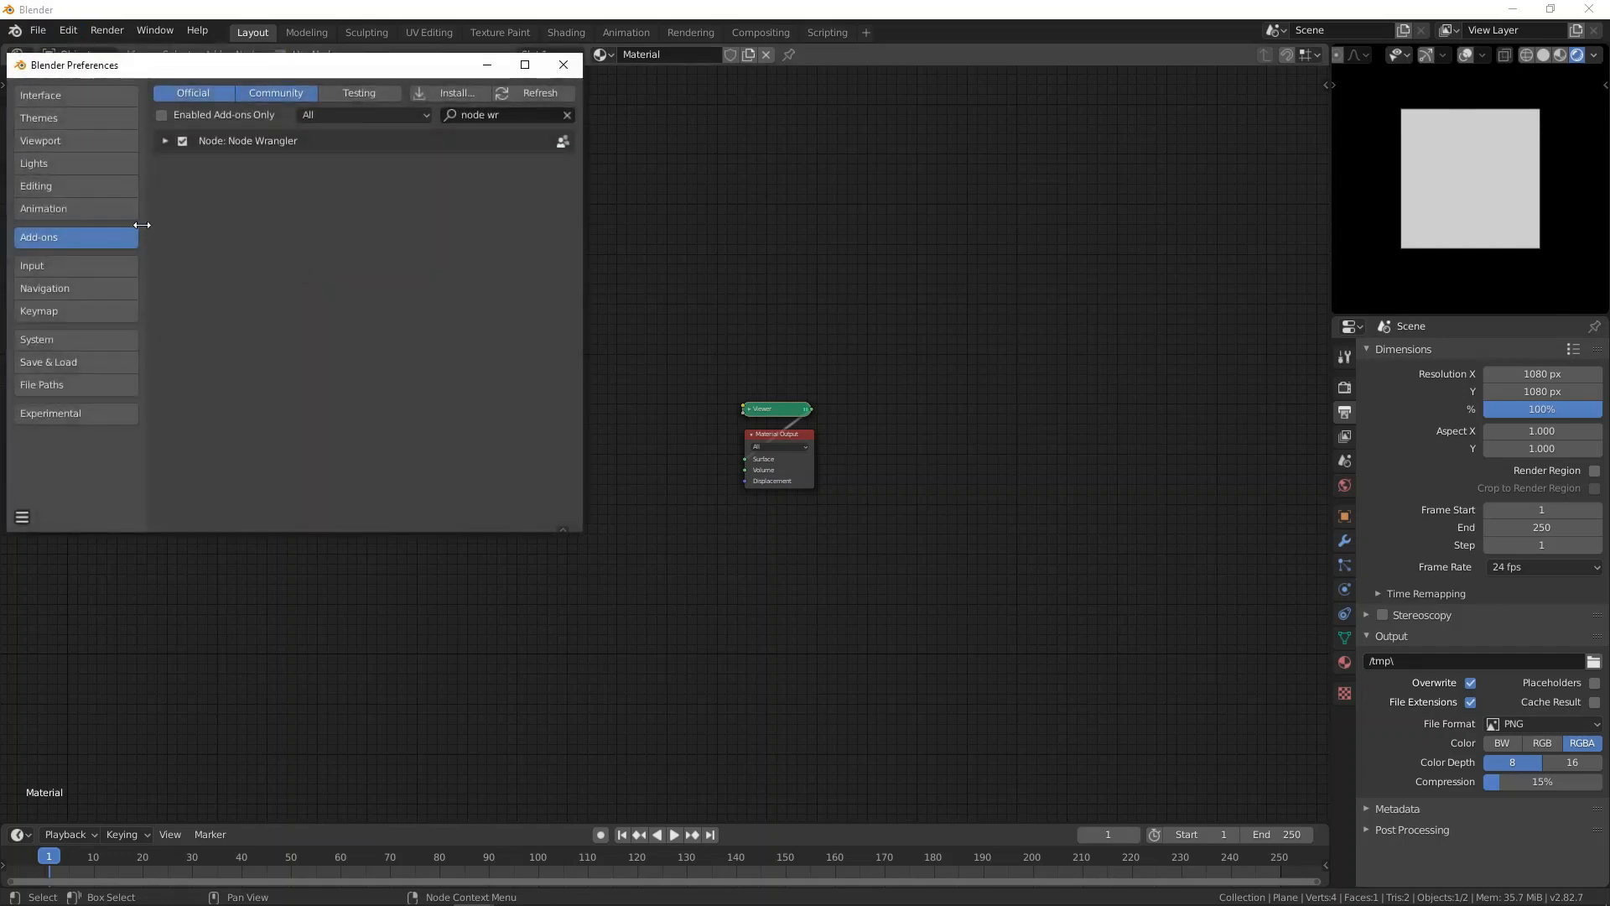
click(67, 310)
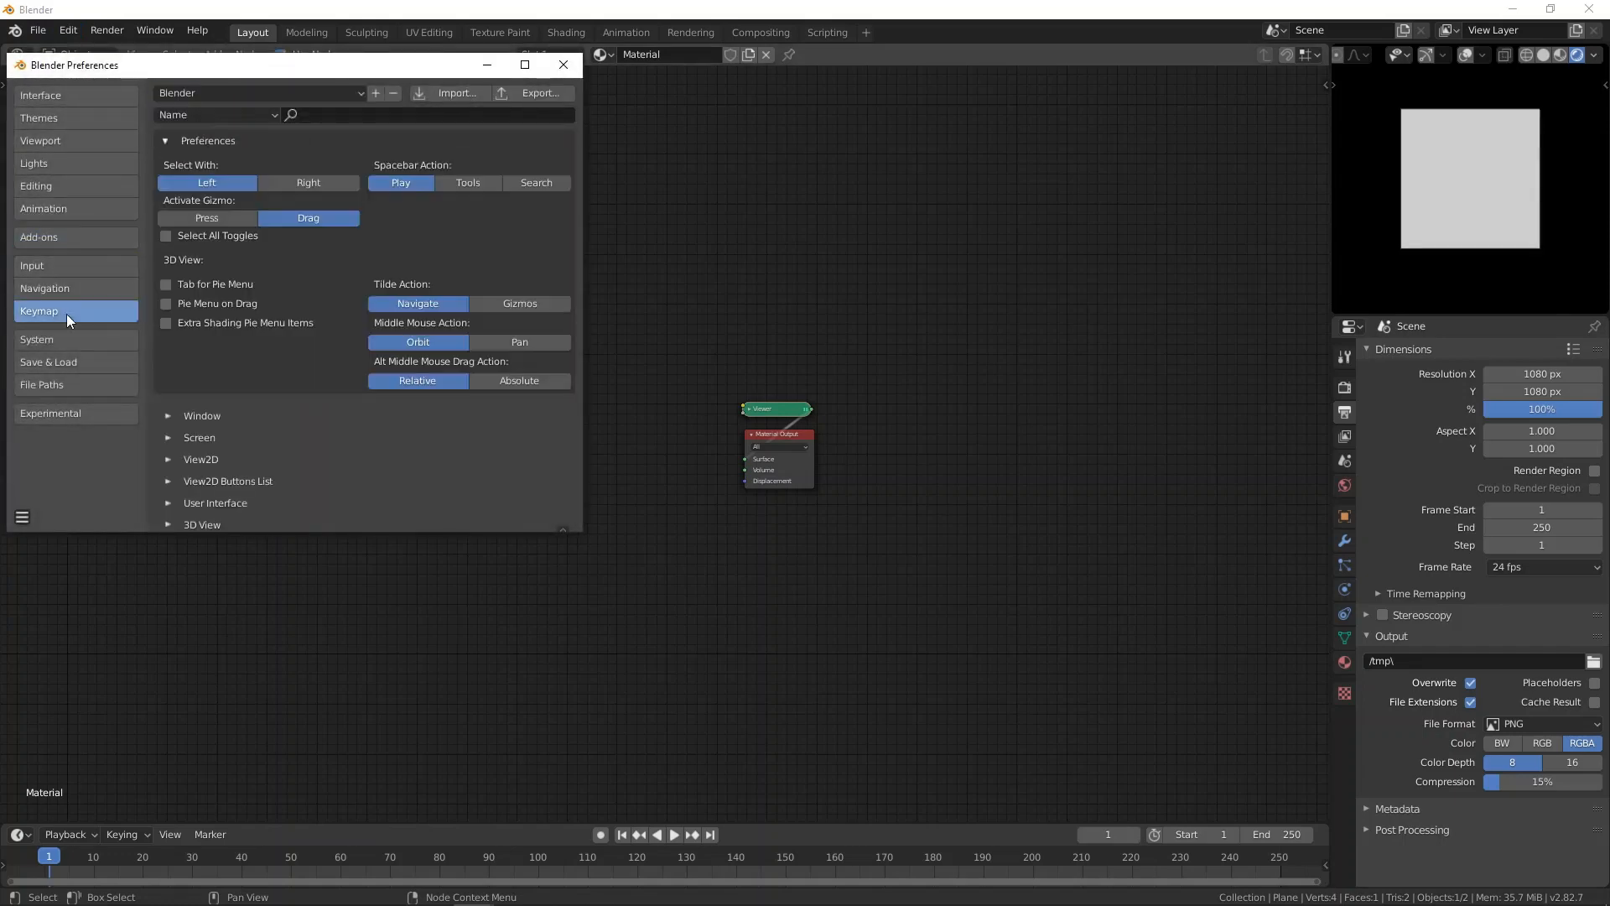
click(396, 115)
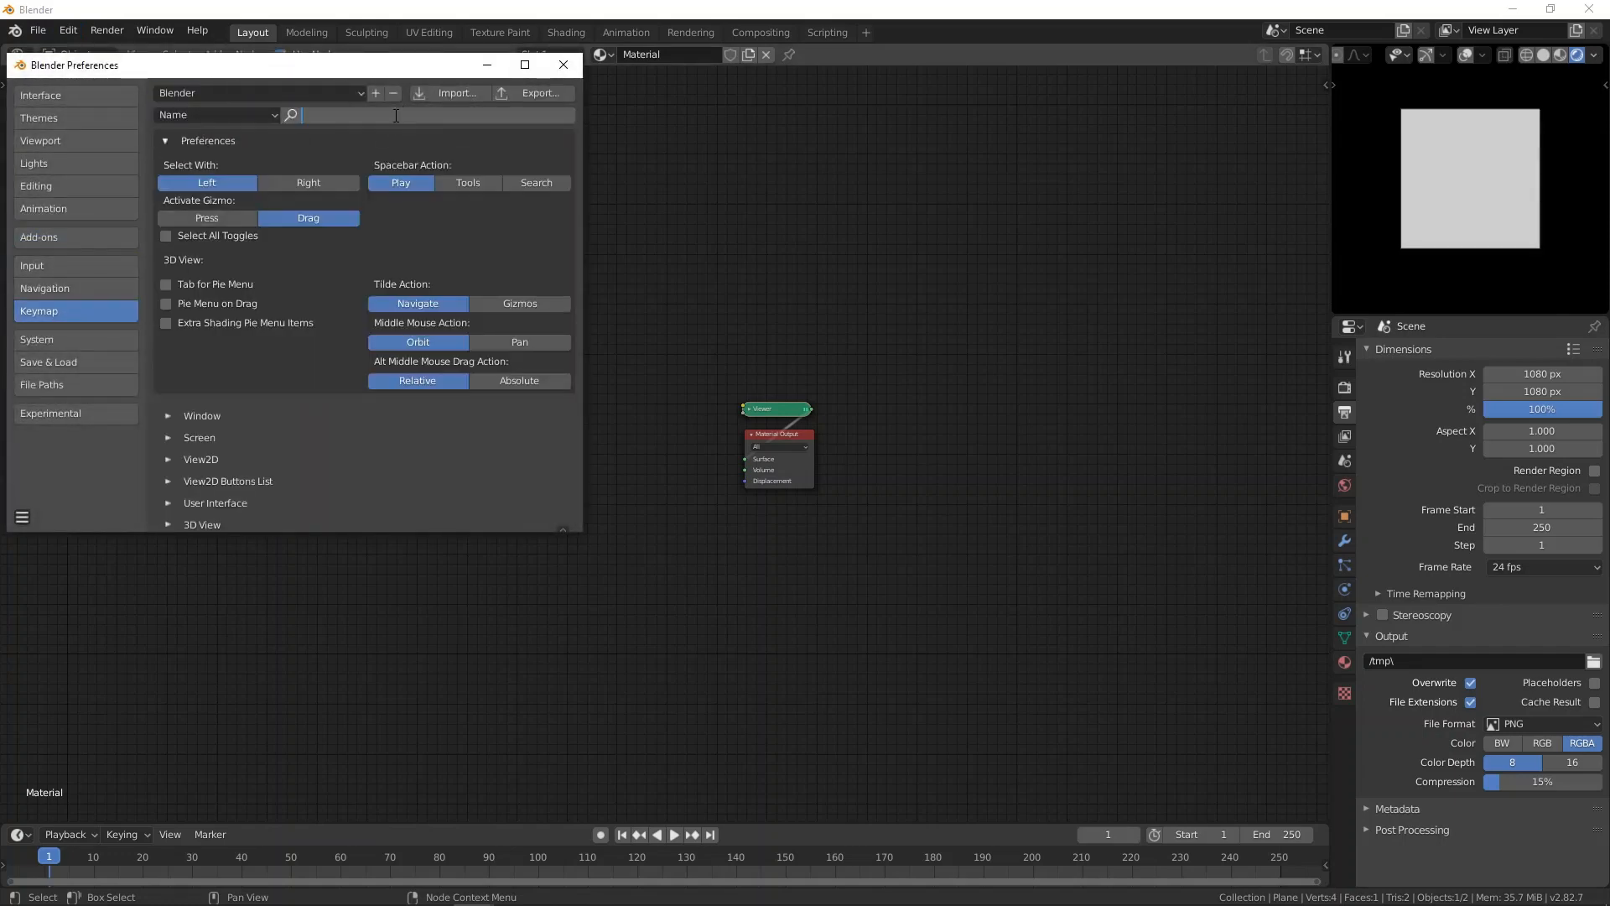
text(node)
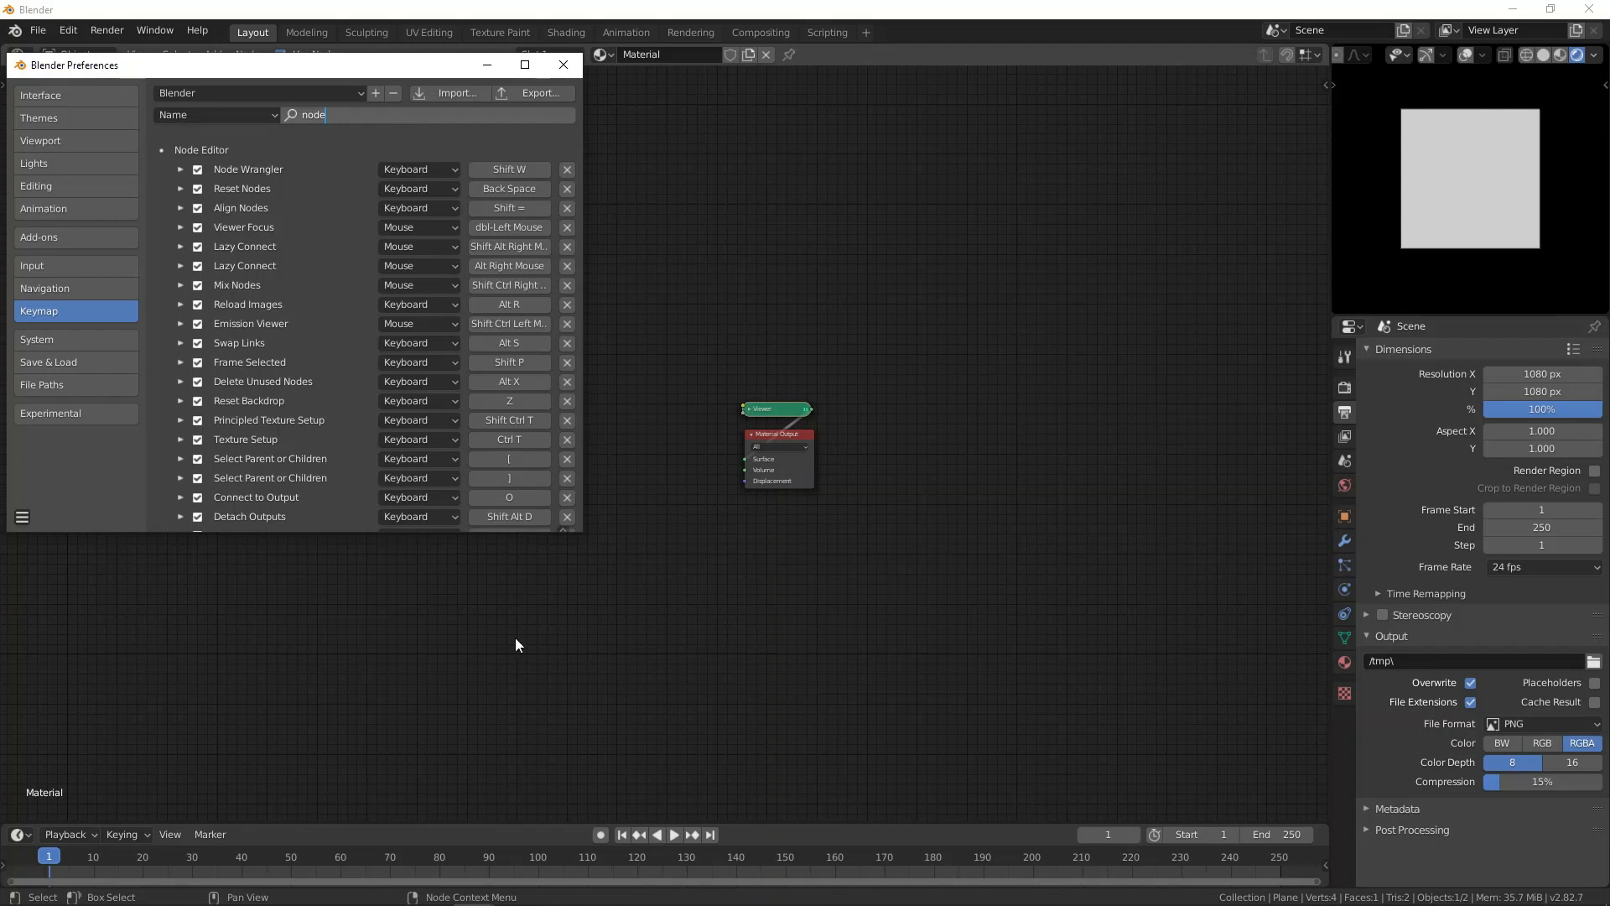
click(564, 65)
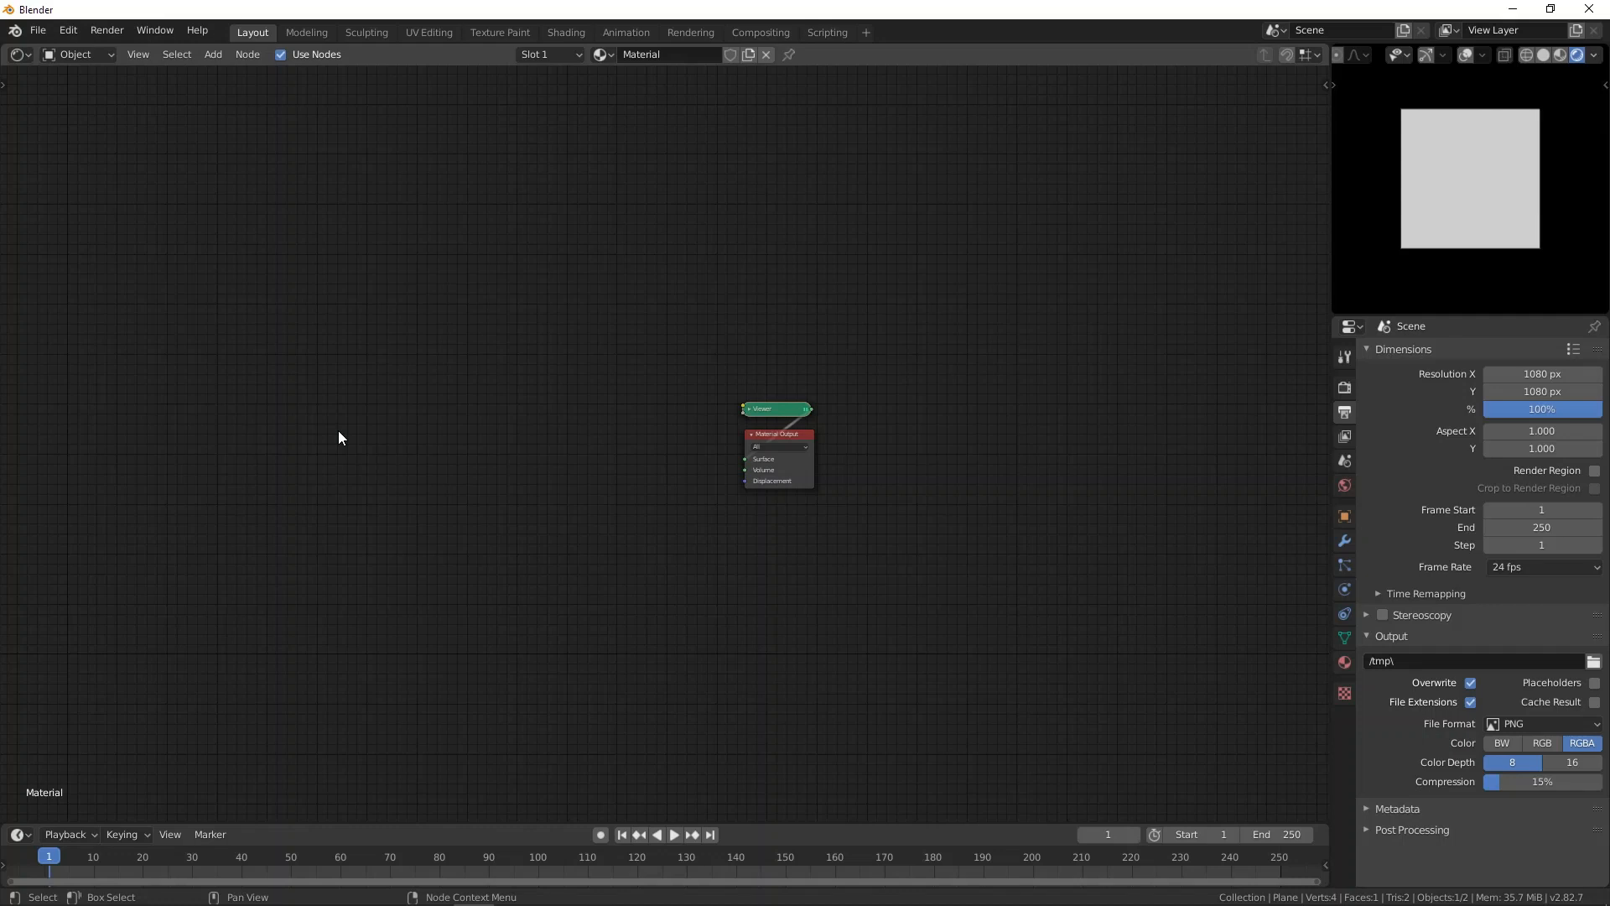
Step: Add a Checker Texture node in the empty area in front of the Viewer
key(shift+a)
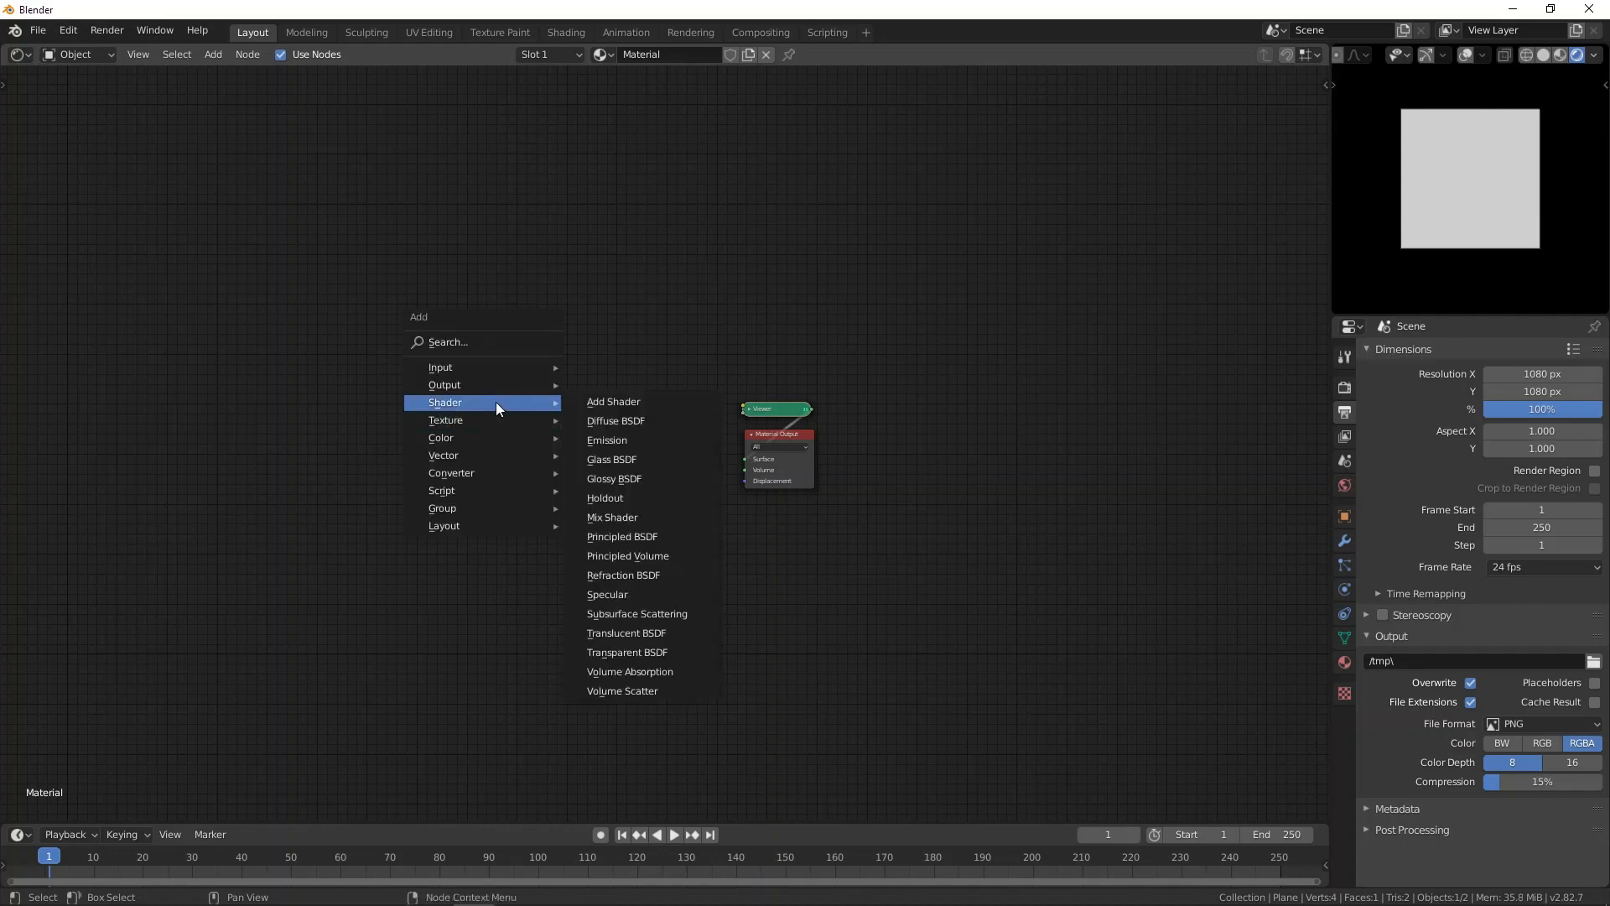
mouse_move(482, 419)
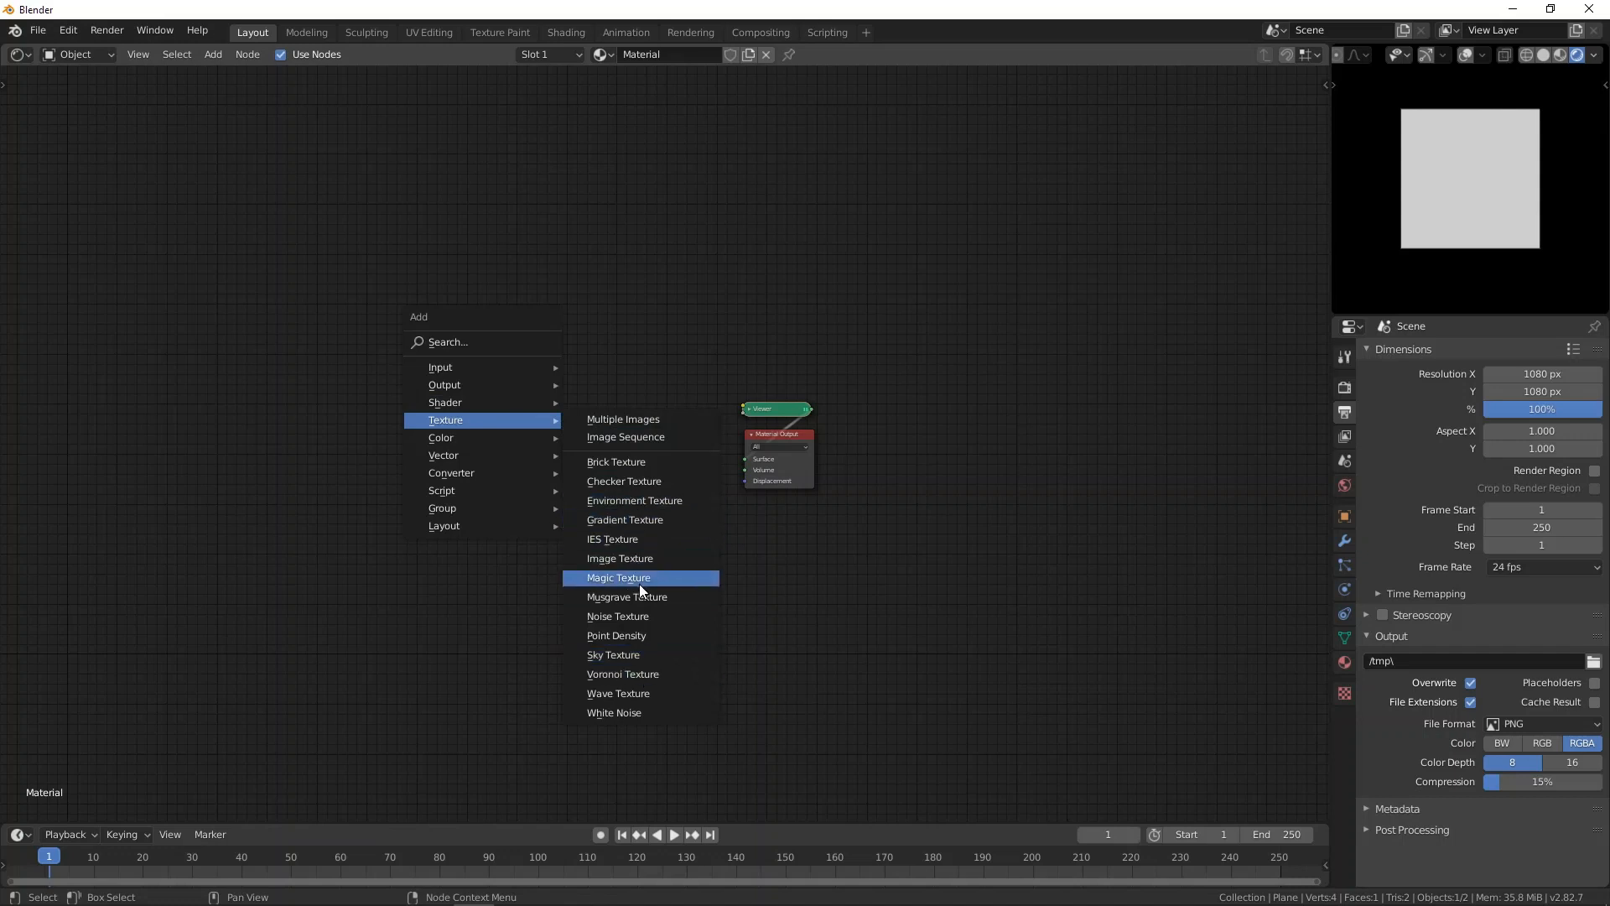
click(644, 480)
click(352, 338)
scroll(348, 371, up, 2)
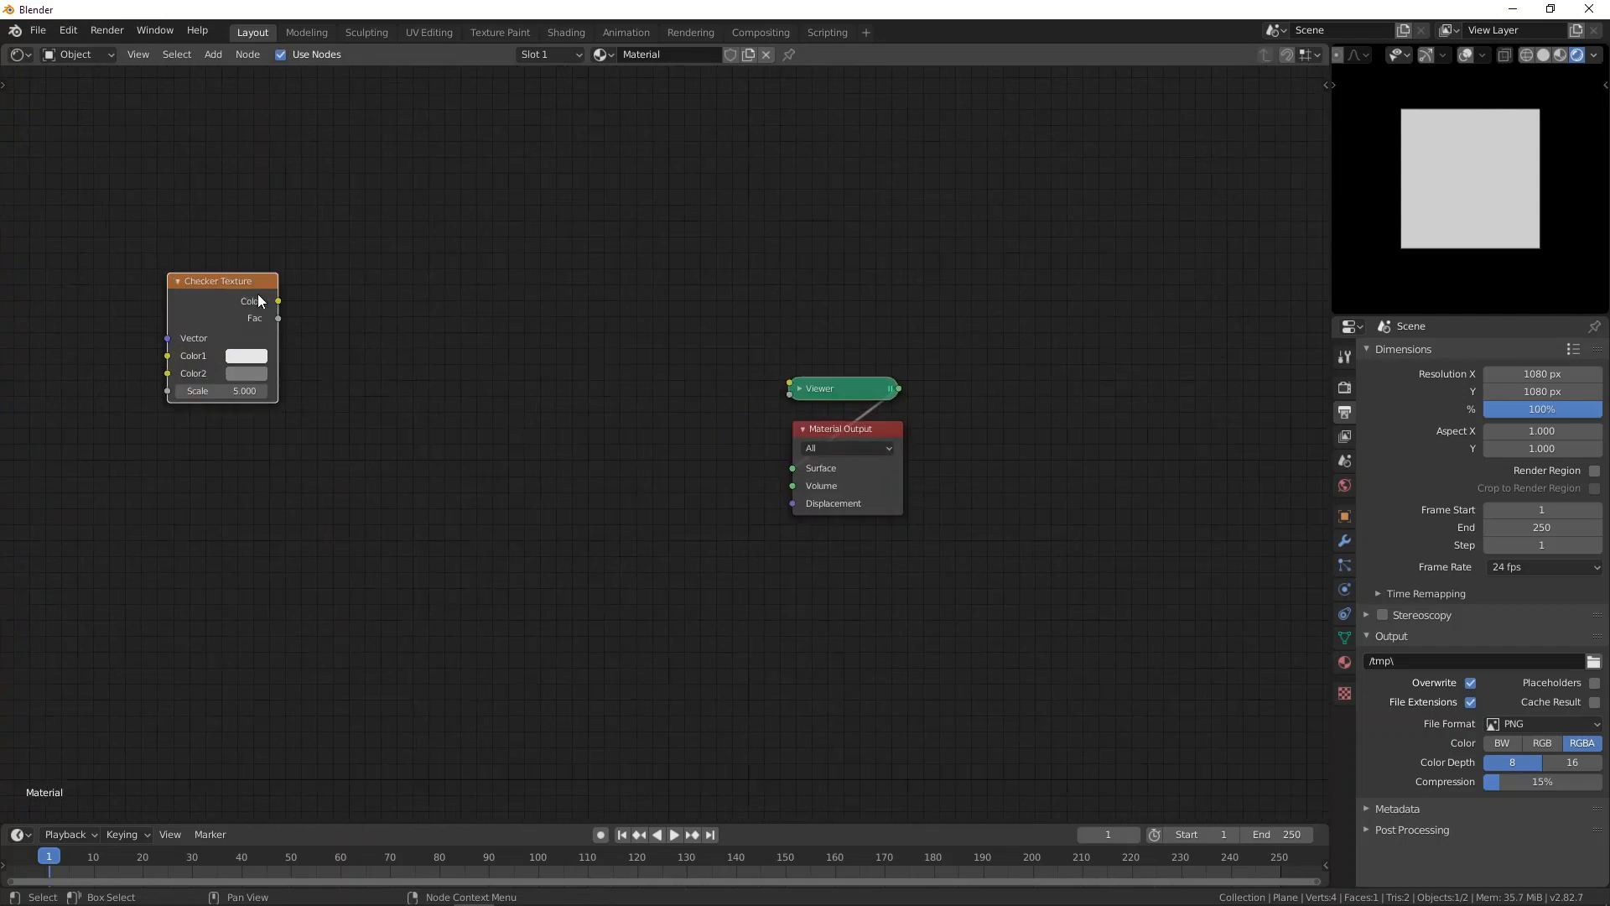
Step: Add a linked Texture Coordinate and Mapping setup to the Checker Texture with Node Wrangler
scroll(195, 323, down, 2)
middle_drag(194, 324, 271, 360)
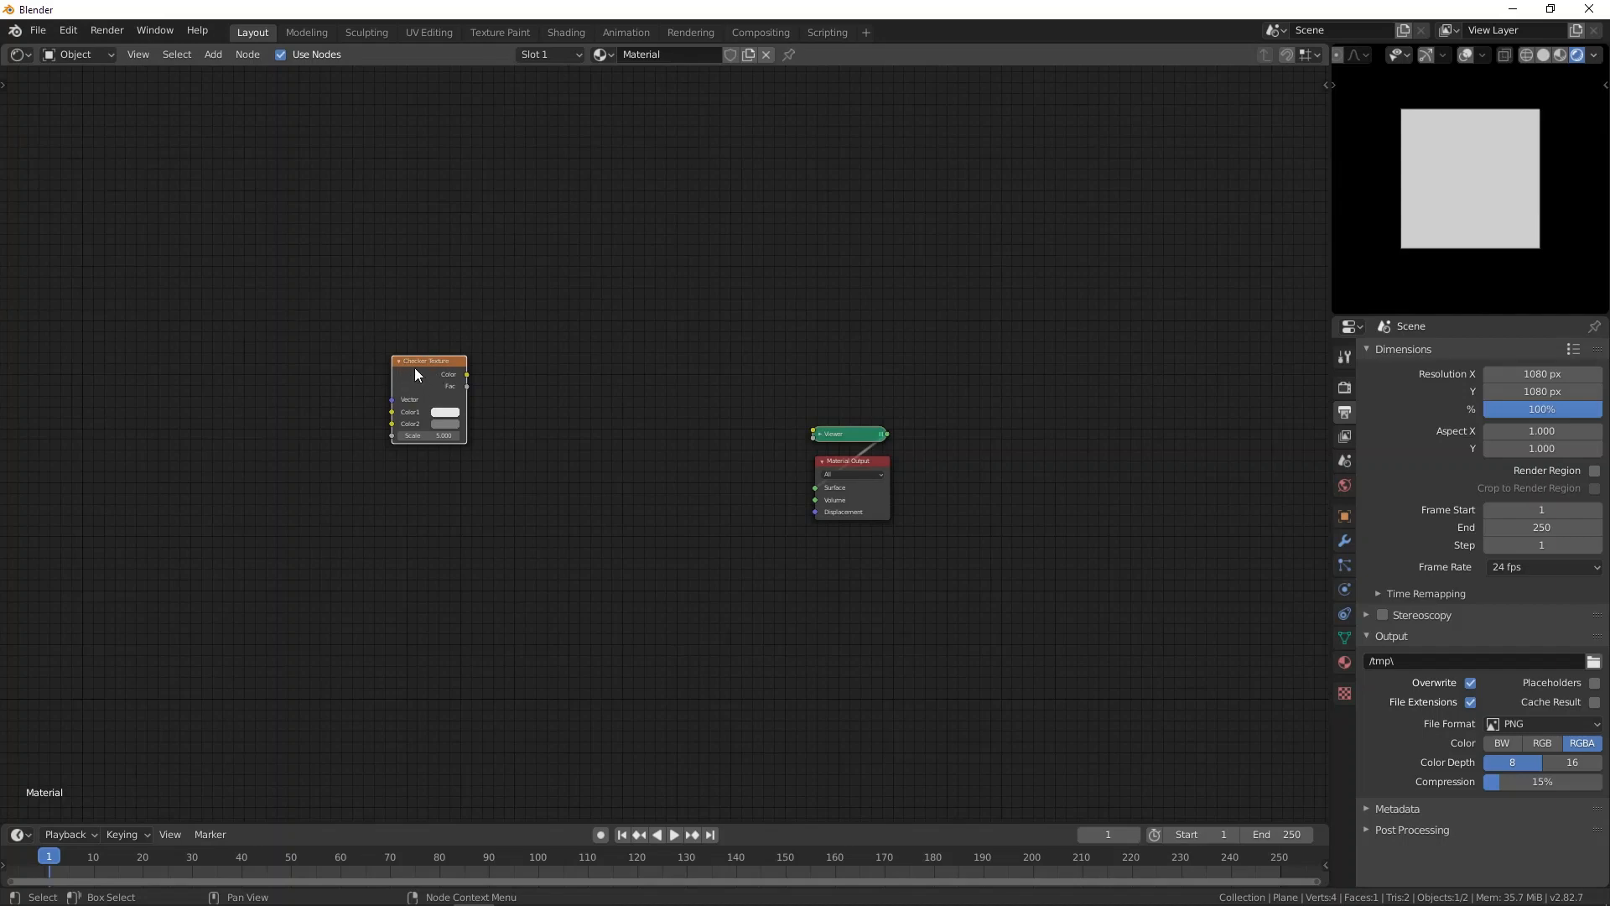
key(ctrl+t)
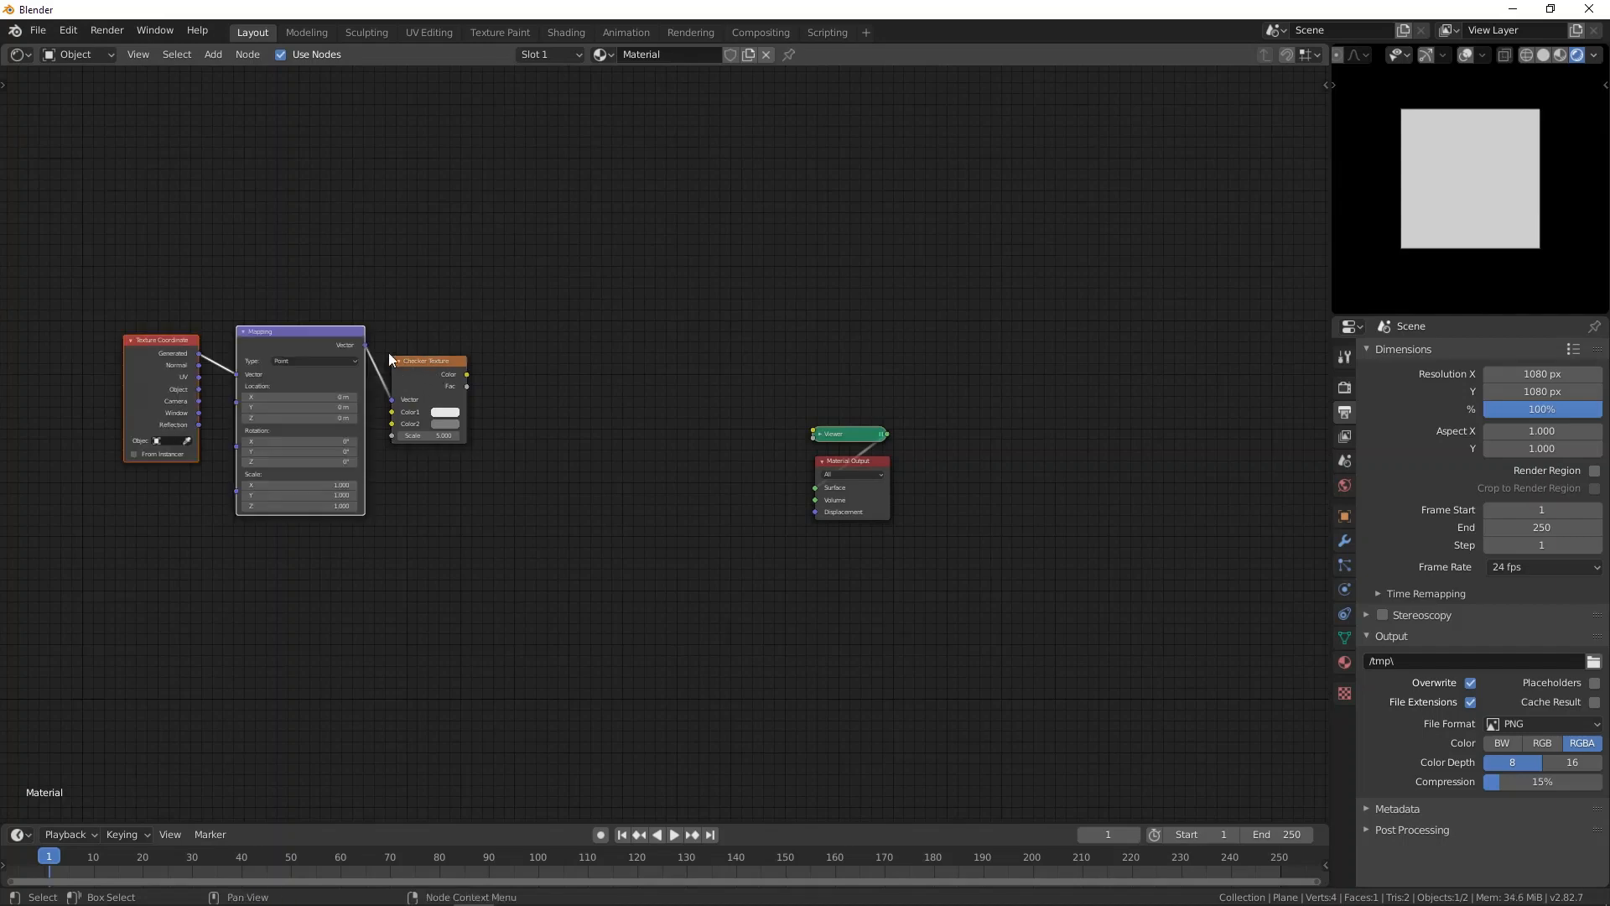
Step: Preview the Checker Texture through the Viewer and set the Mapping to location X 3.5 m, rotation X 7.2° and Z 15.9°, scale X 12.9
scroll(187, 374, up, 1)
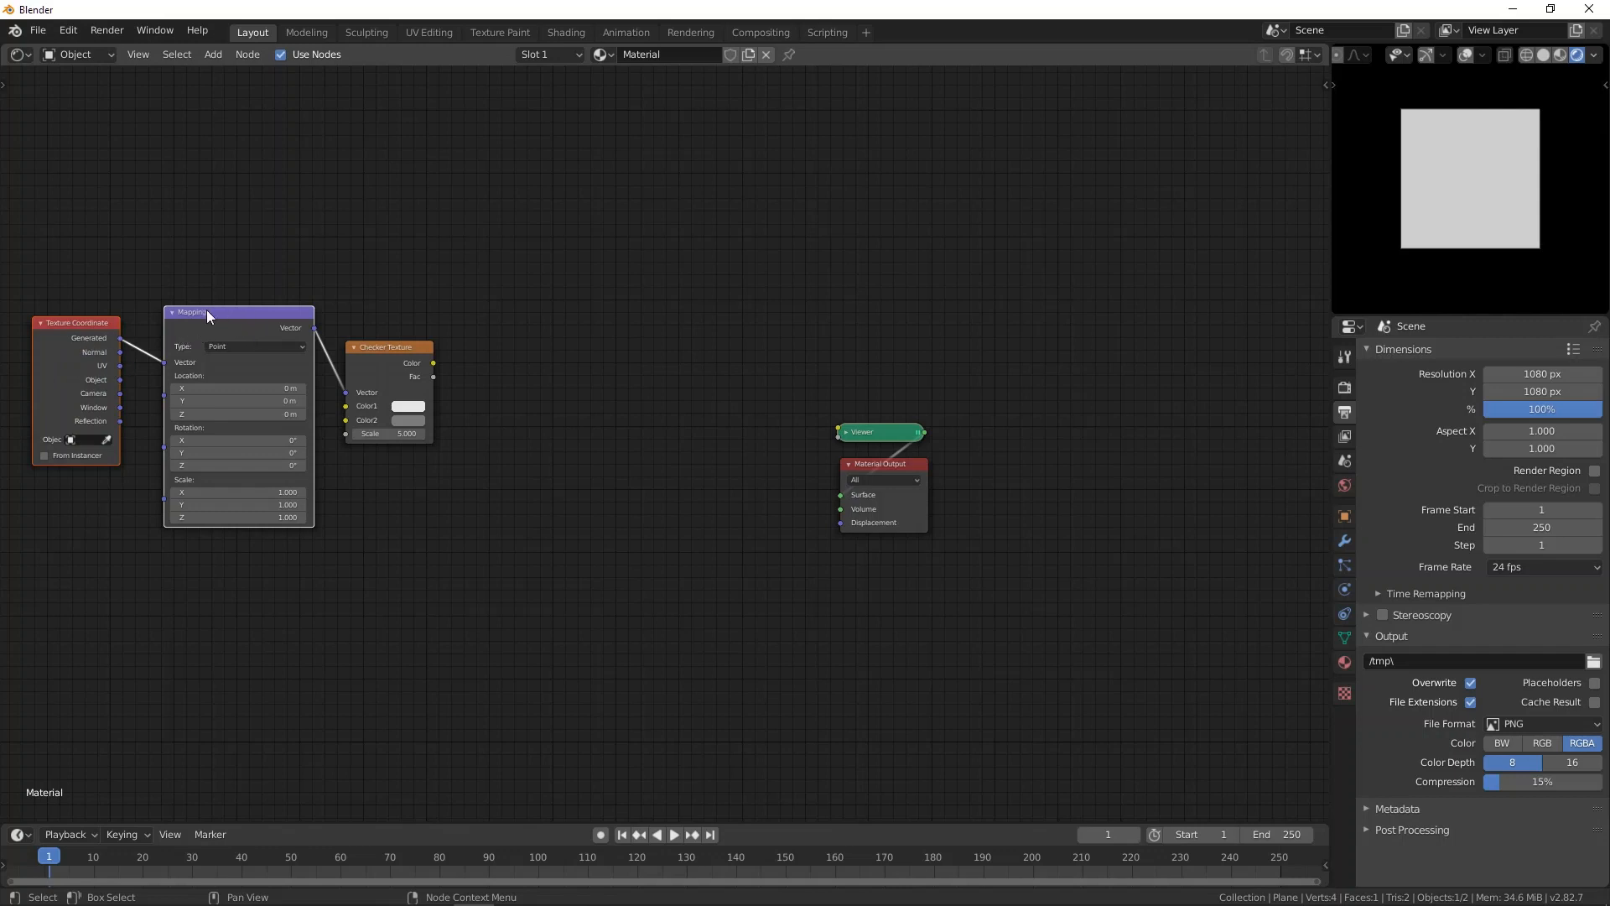
drag(206, 389, 220, 389)
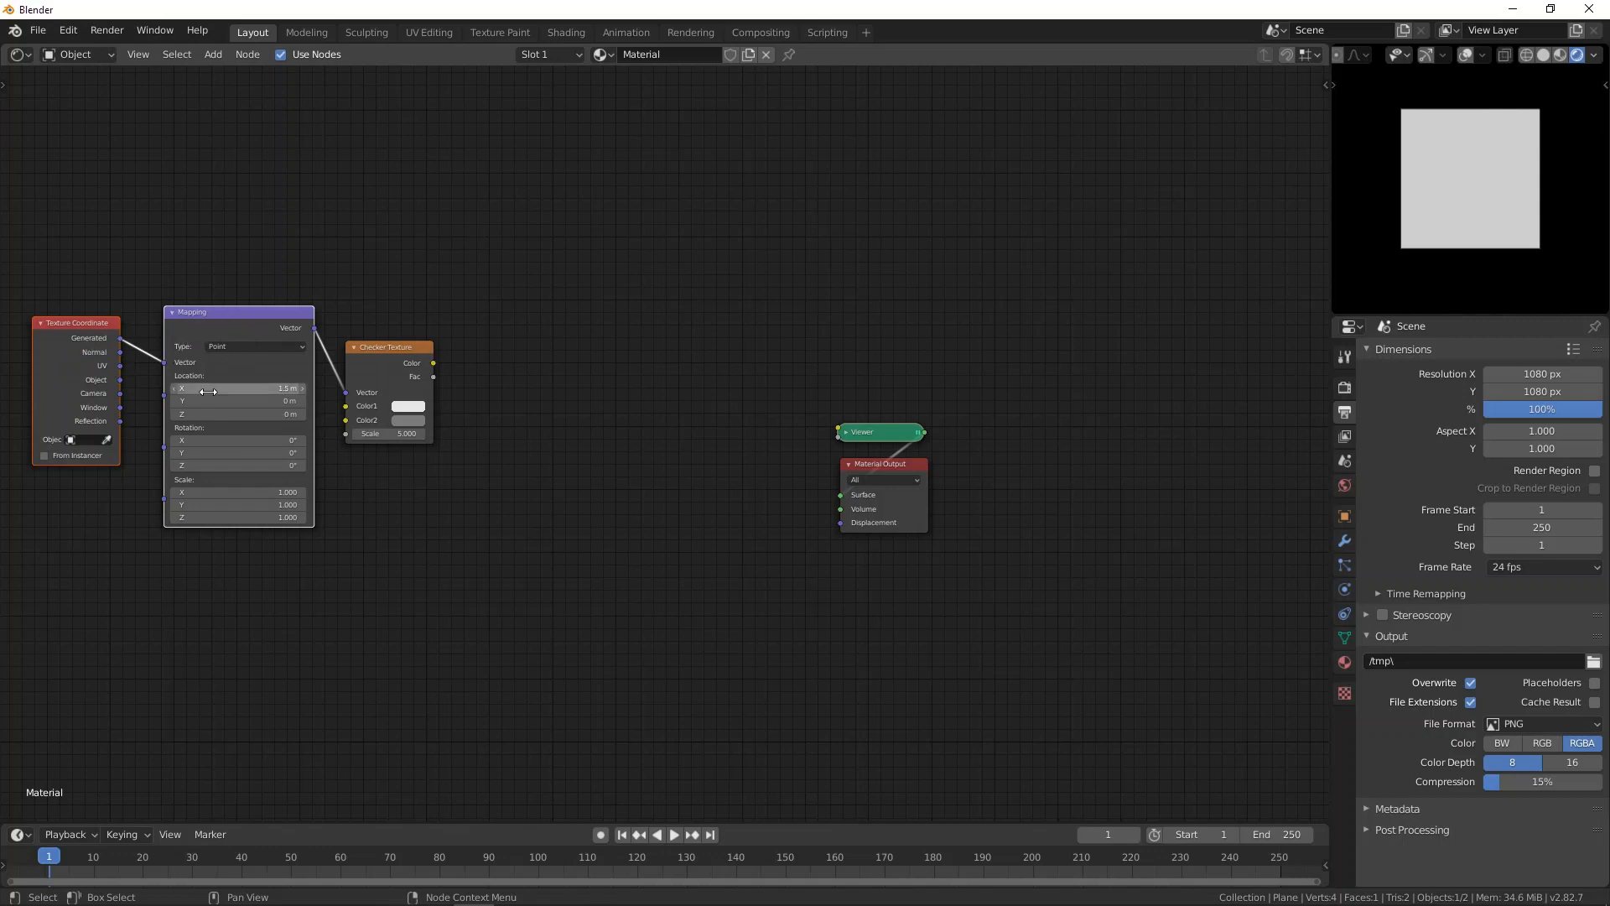
ctrl+shift+click(384, 359)
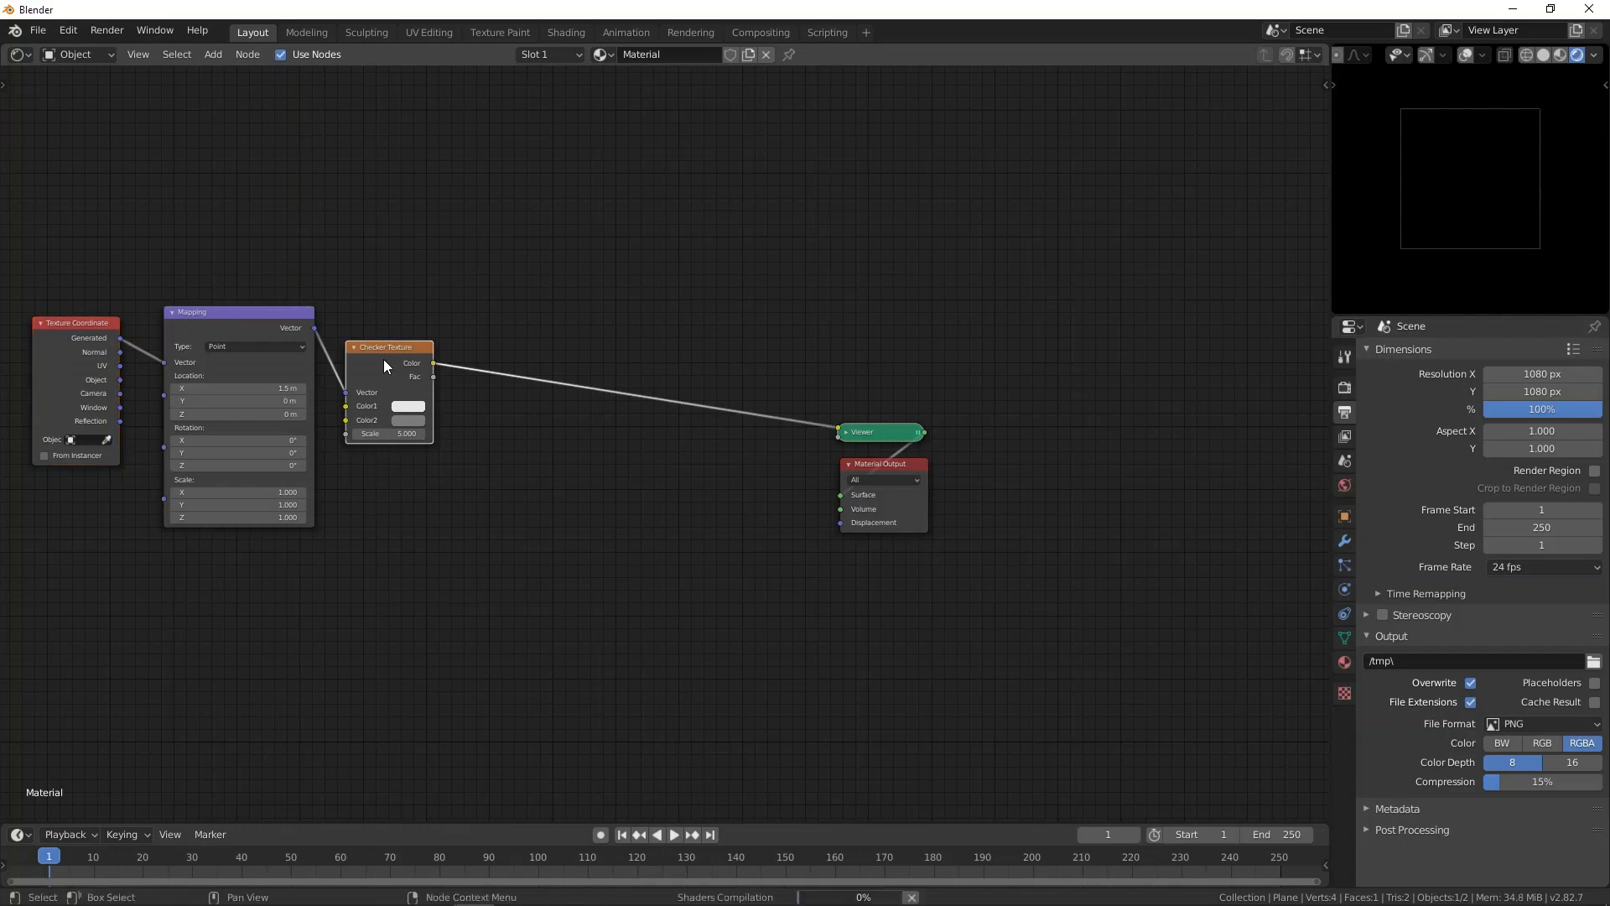
drag(239, 389, 281, 465)
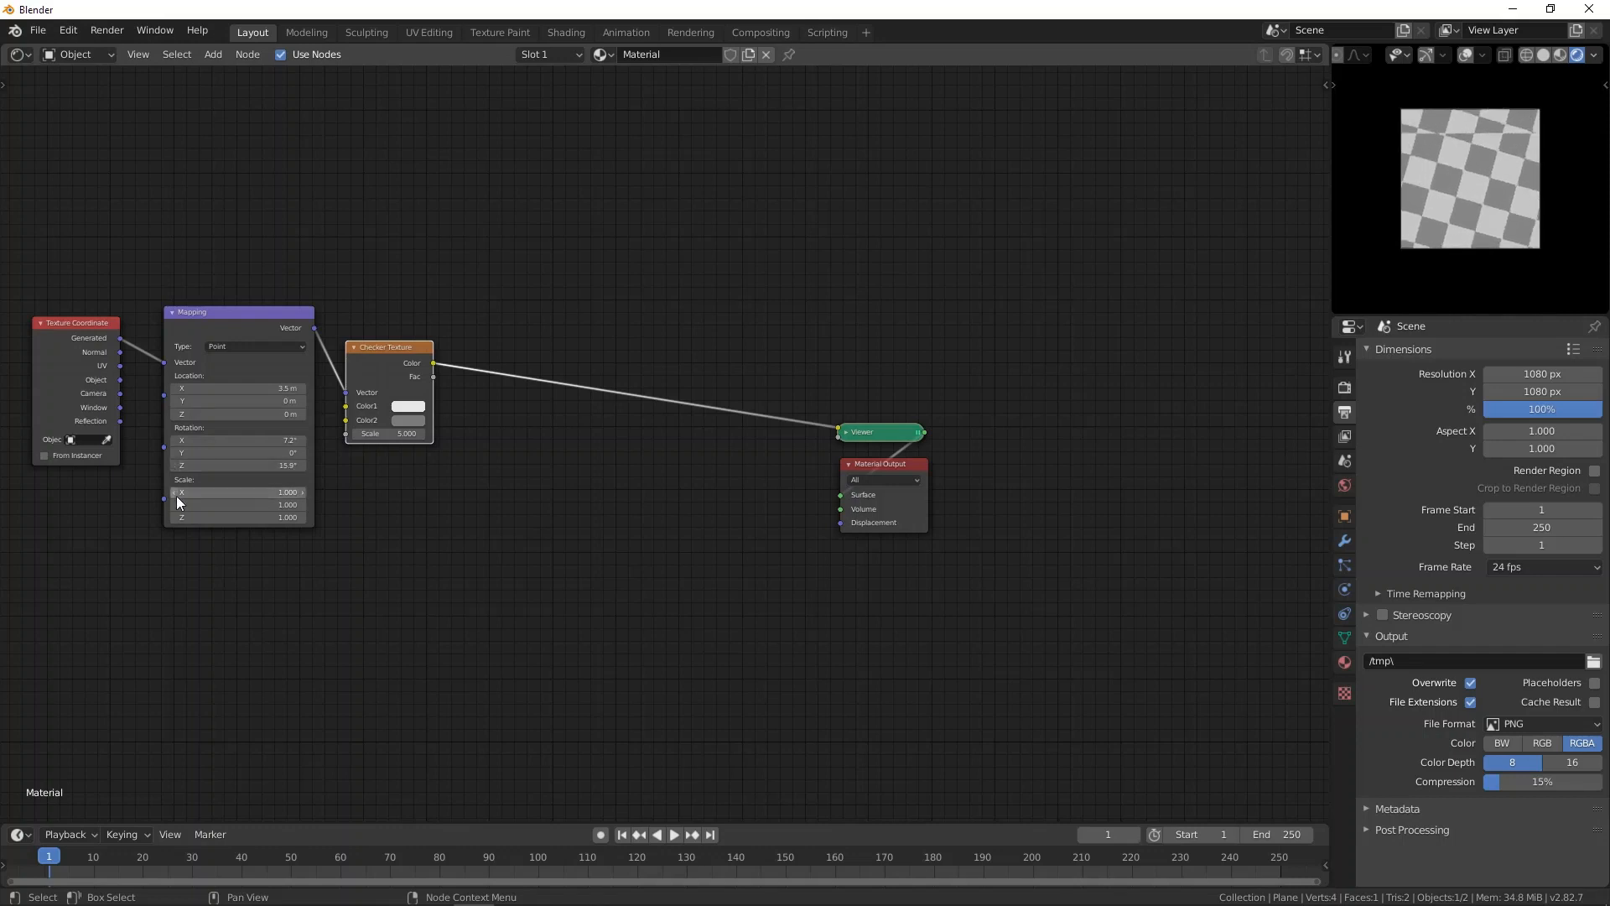
mouse_move(176, 495)
mouse_down()
mouse_move(218, 494)
mouse_move(176, 496)
mouse_up()
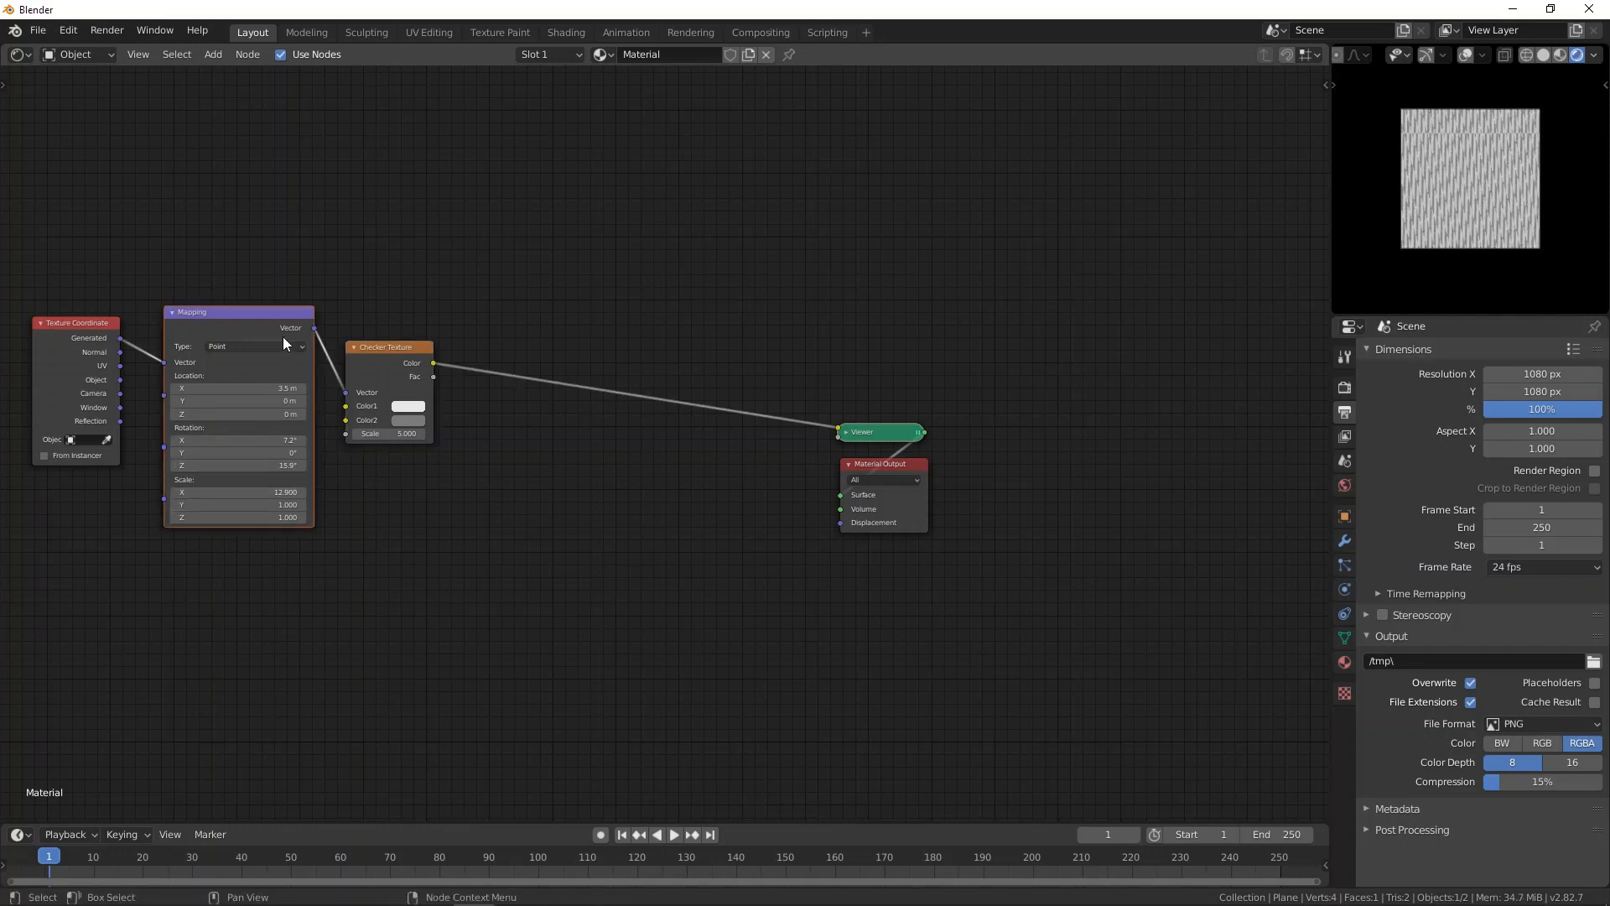
Step: Delete the Texture Coordinate, Mapping and Checker Texture nodes and add a Principled BSDF node in their place
drag(52, 239, 408, 603)
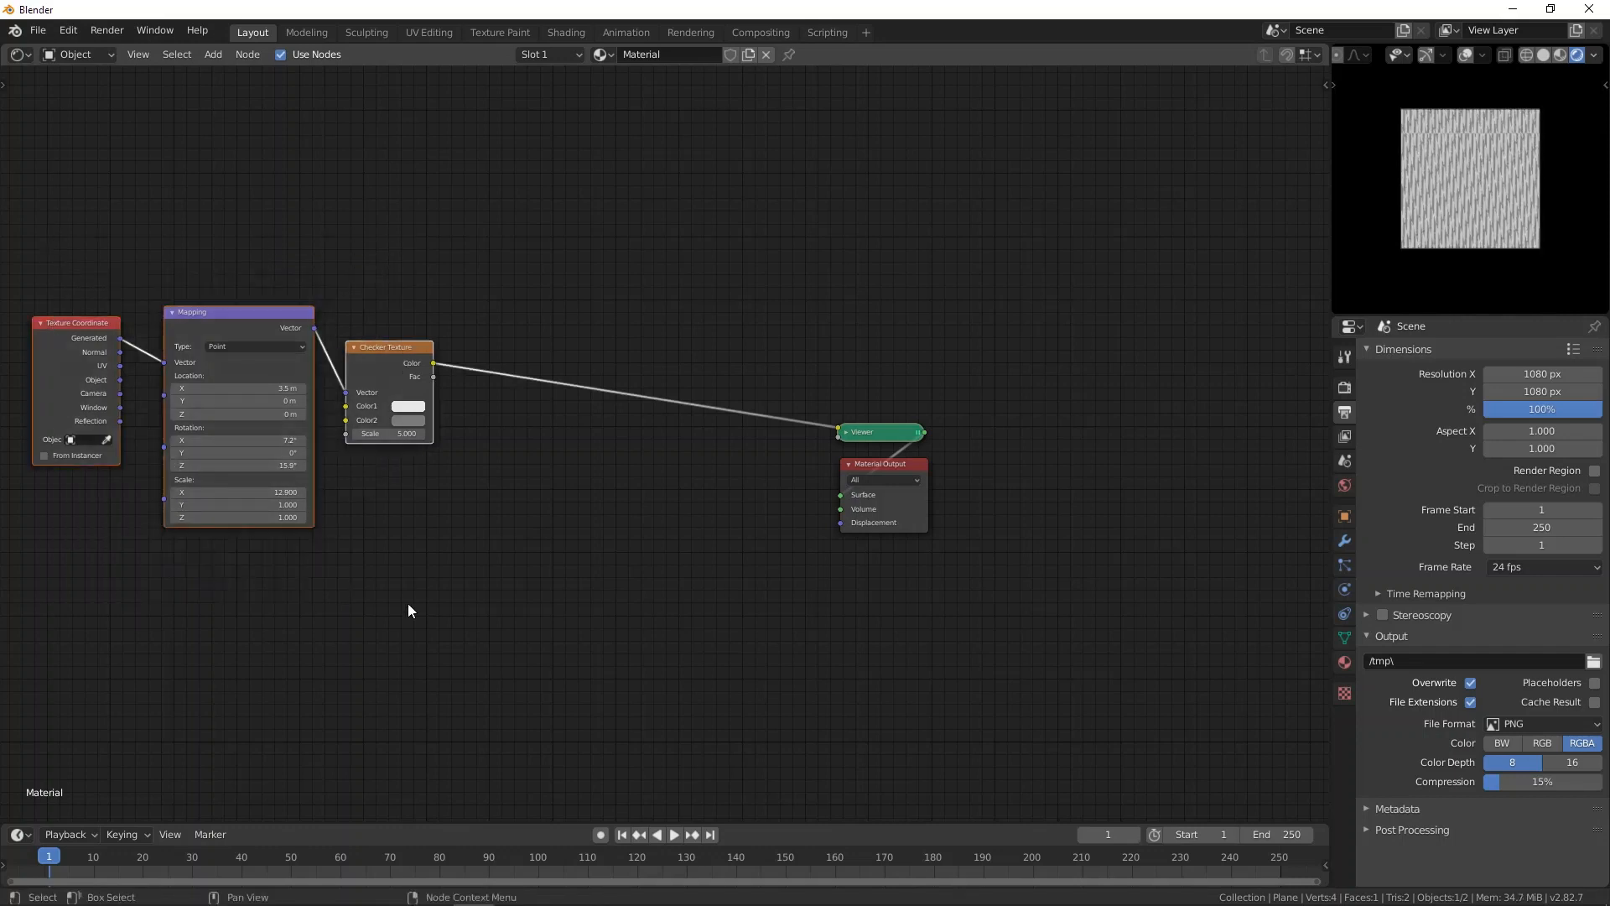
key(x)
key(shift+a)
mouse_move(470, 390)
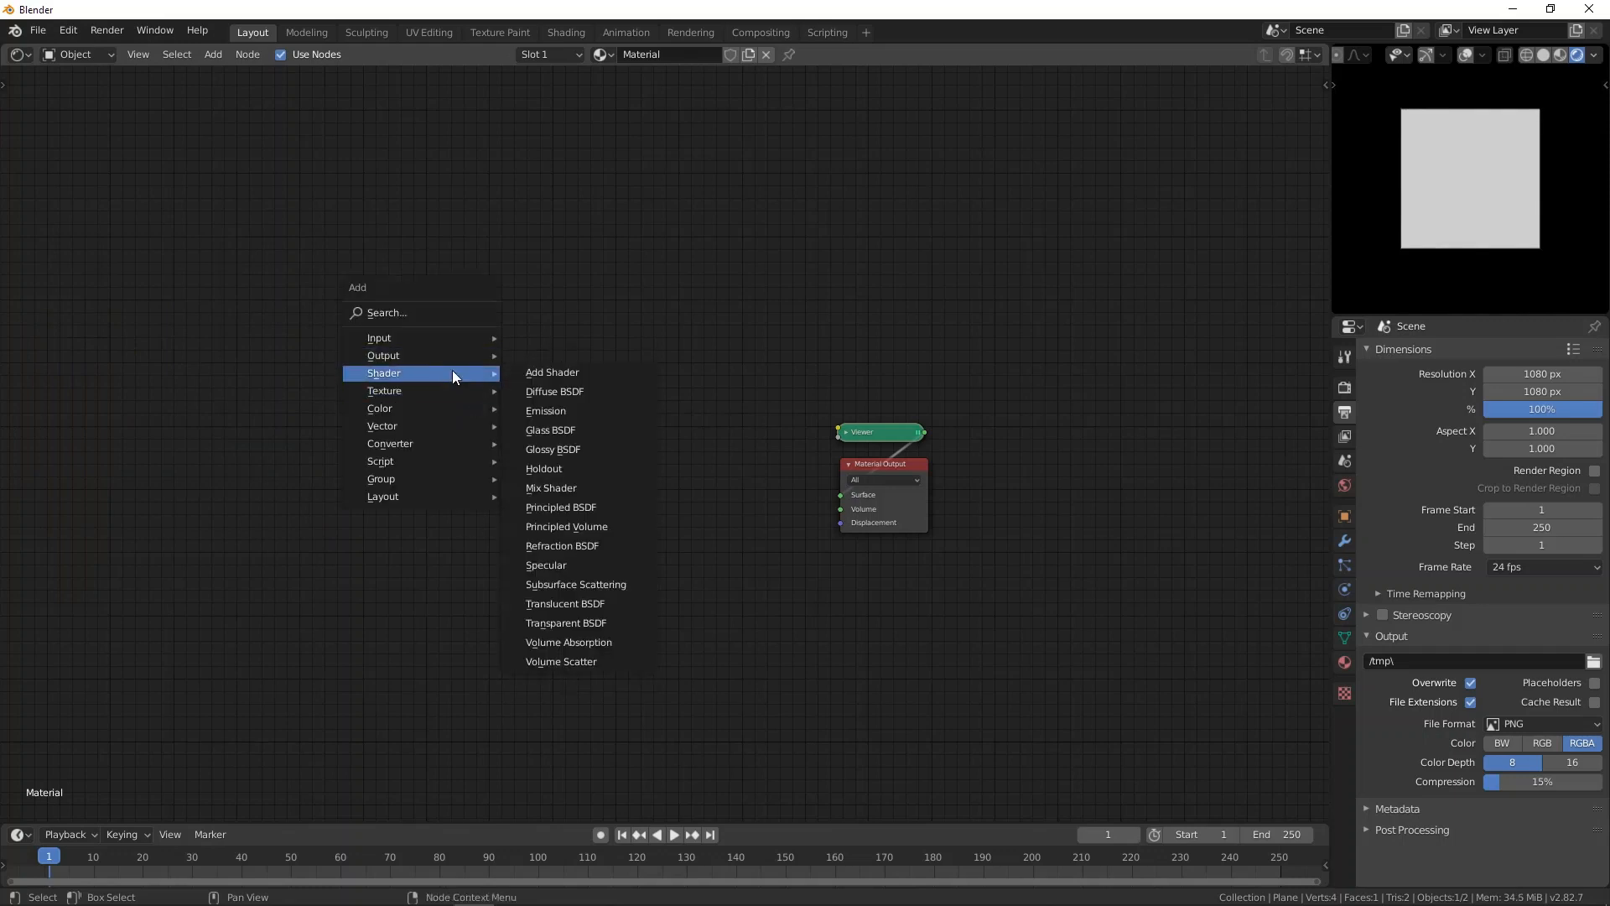
click(587, 508)
click(507, 295)
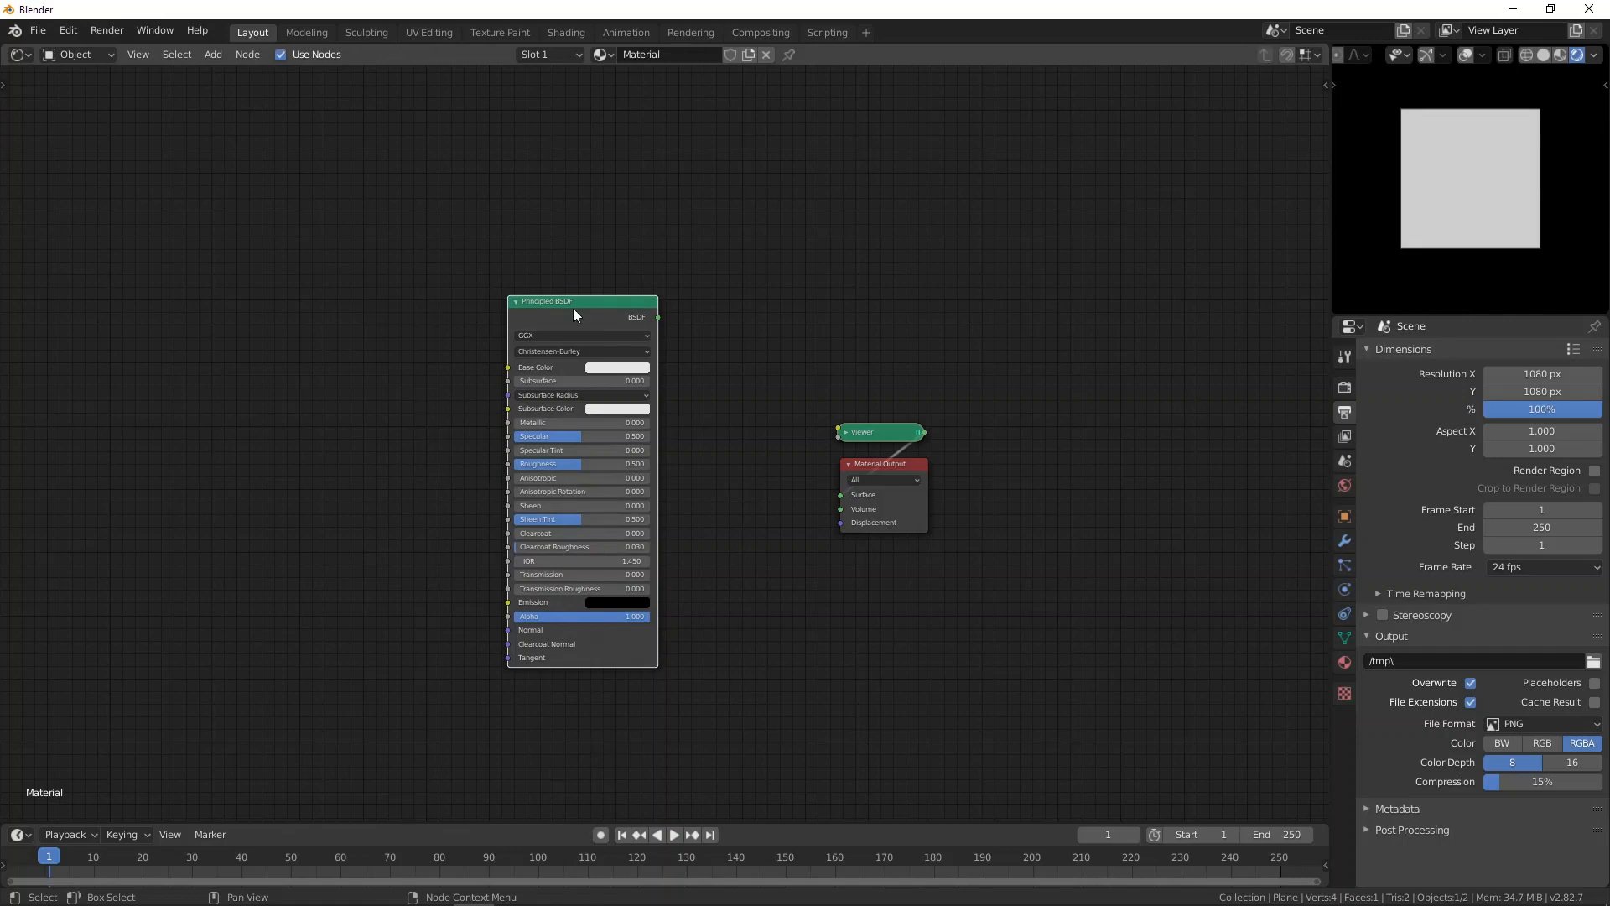
Step: Add a Principled texture setup to the Principled BSDF from the albedo, normal and roughness TexturesCom_Concrete_FloorHoned_1K files in Blender\Textures\floor
key(ctrl+shift+t)
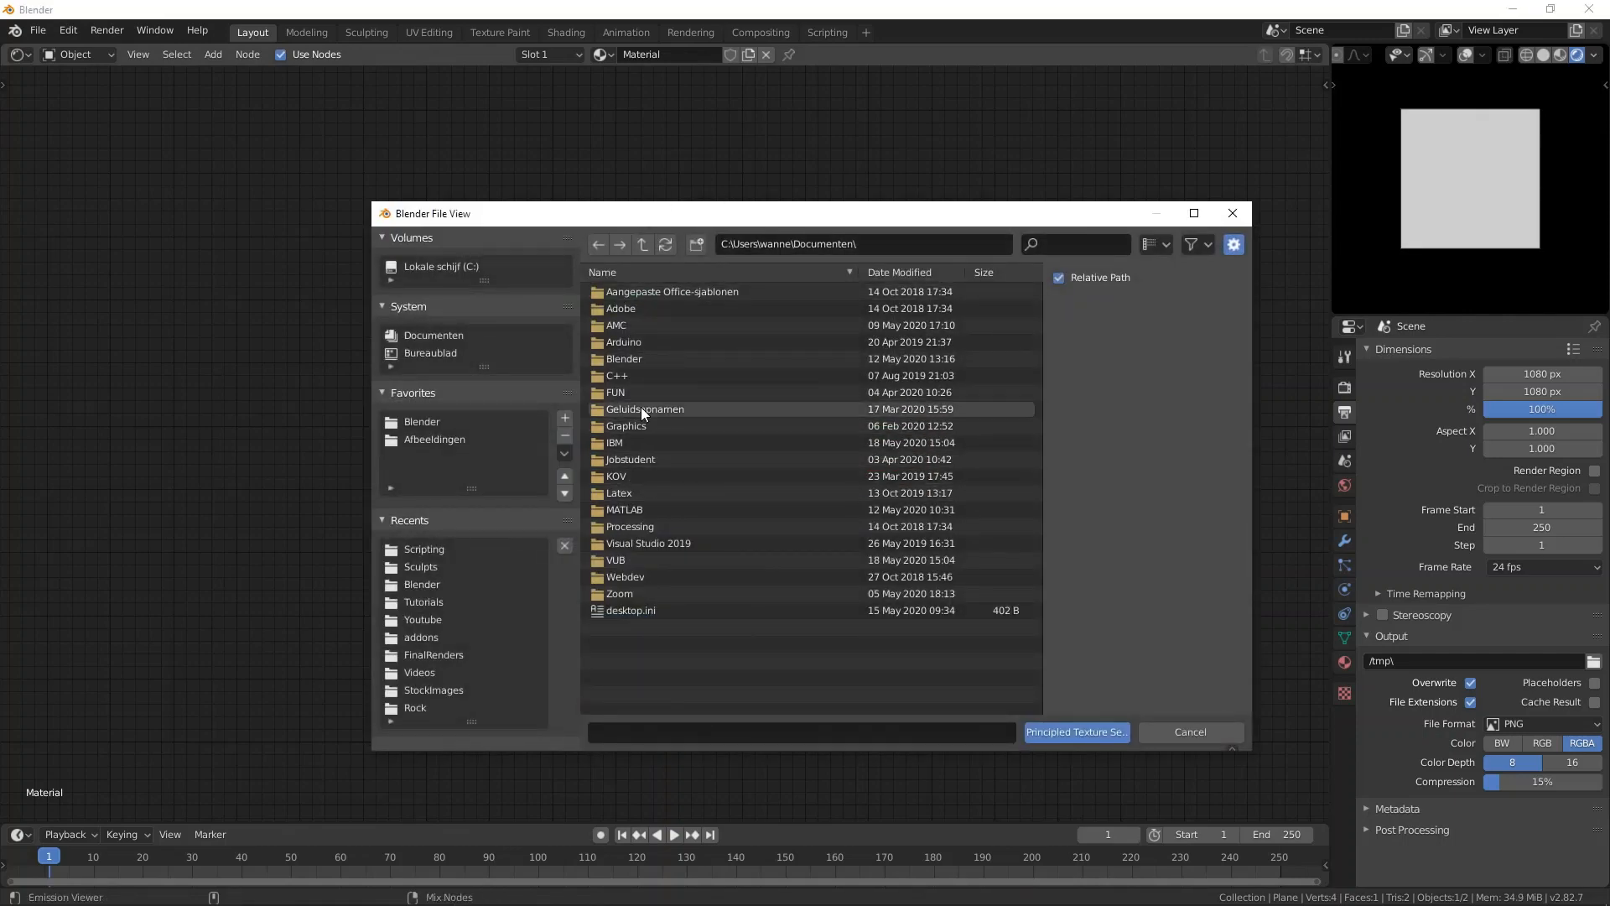
click(424, 584)
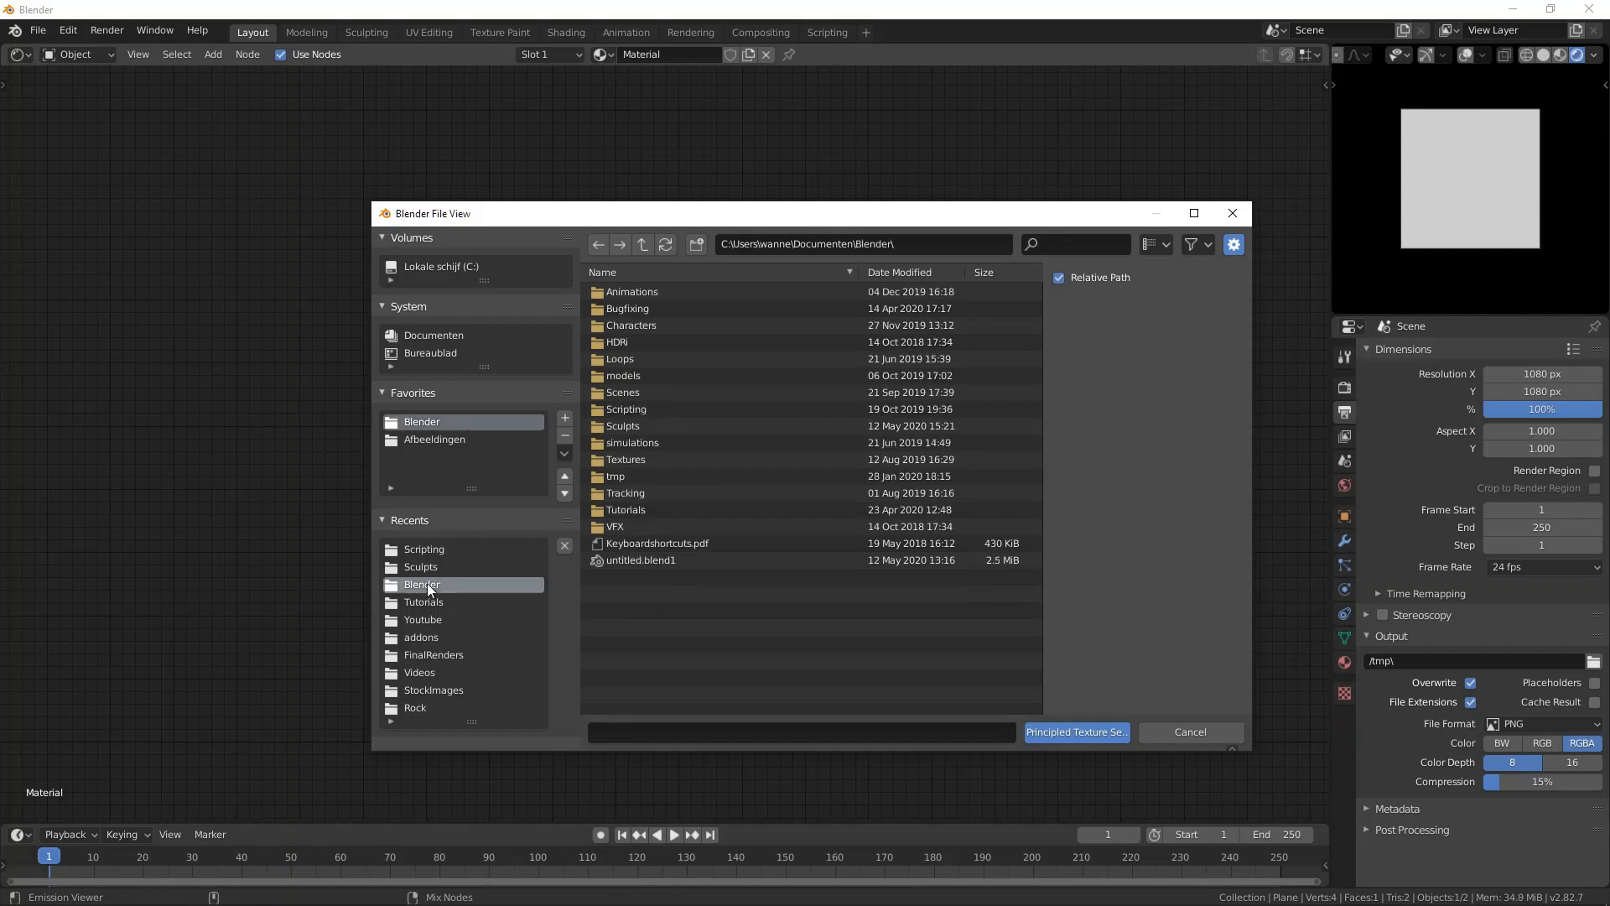
drag(730, 216, 620, 157)
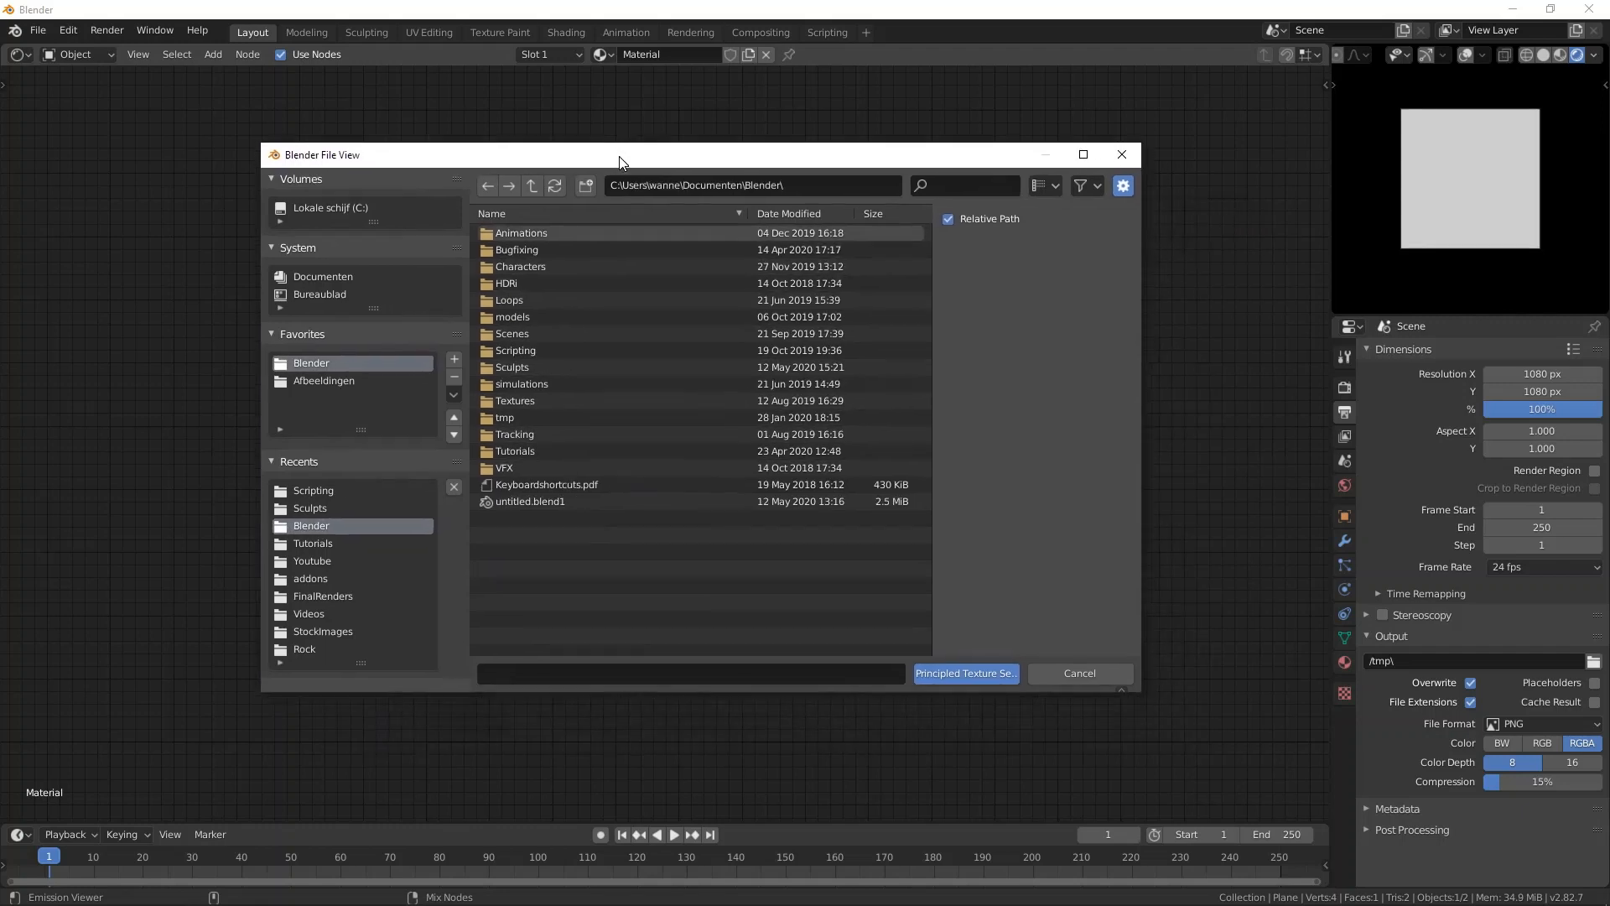
click(535, 399)
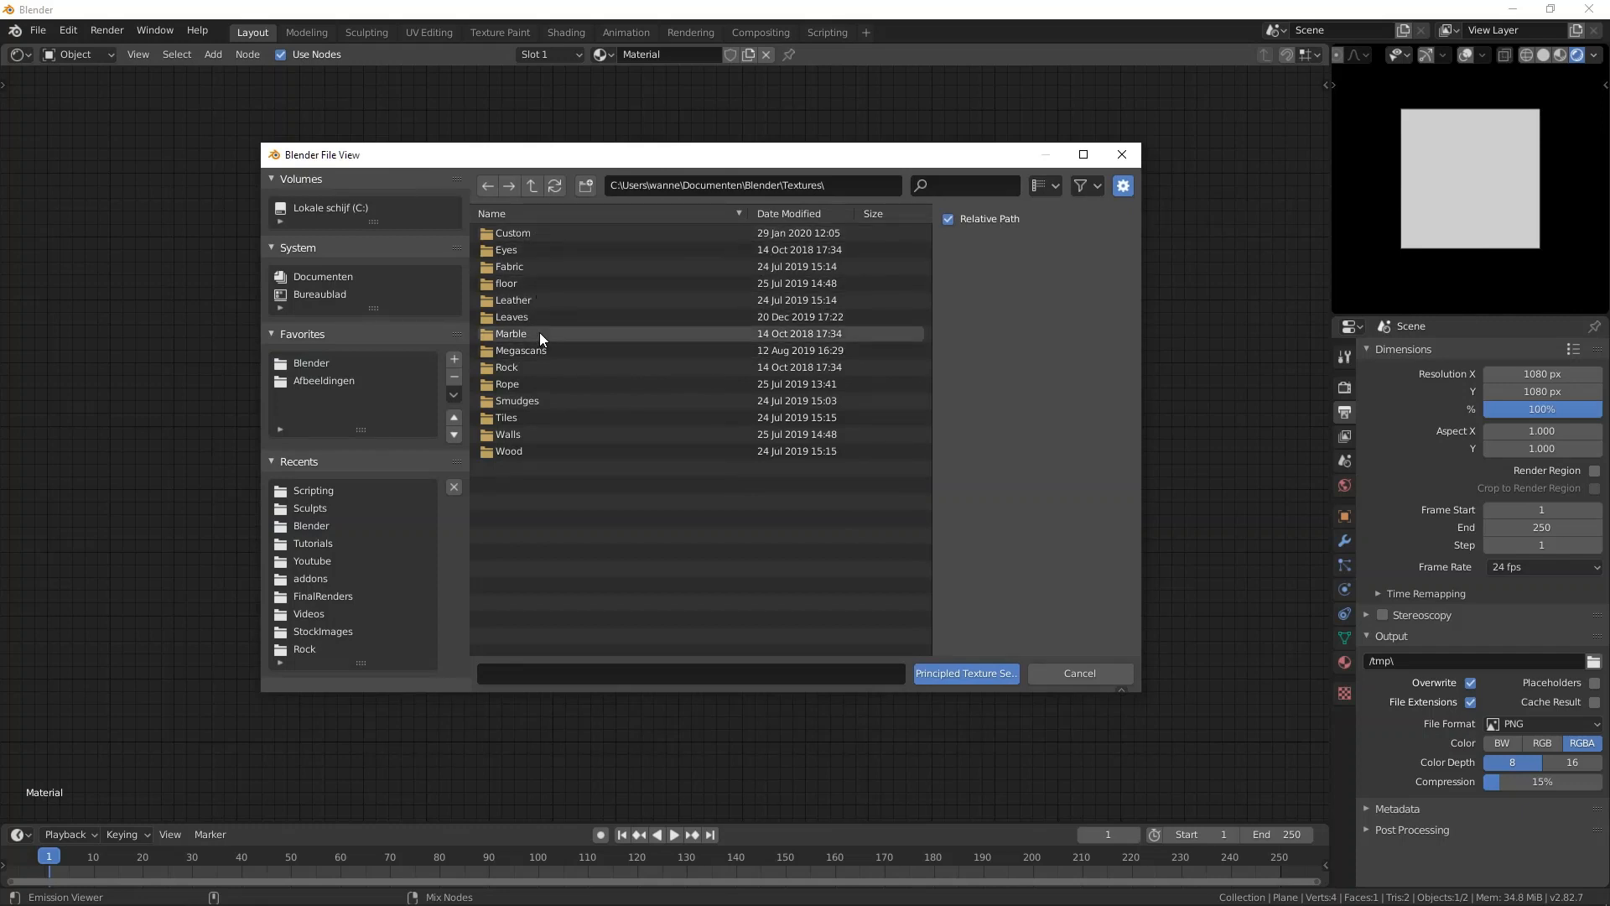
click(541, 285)
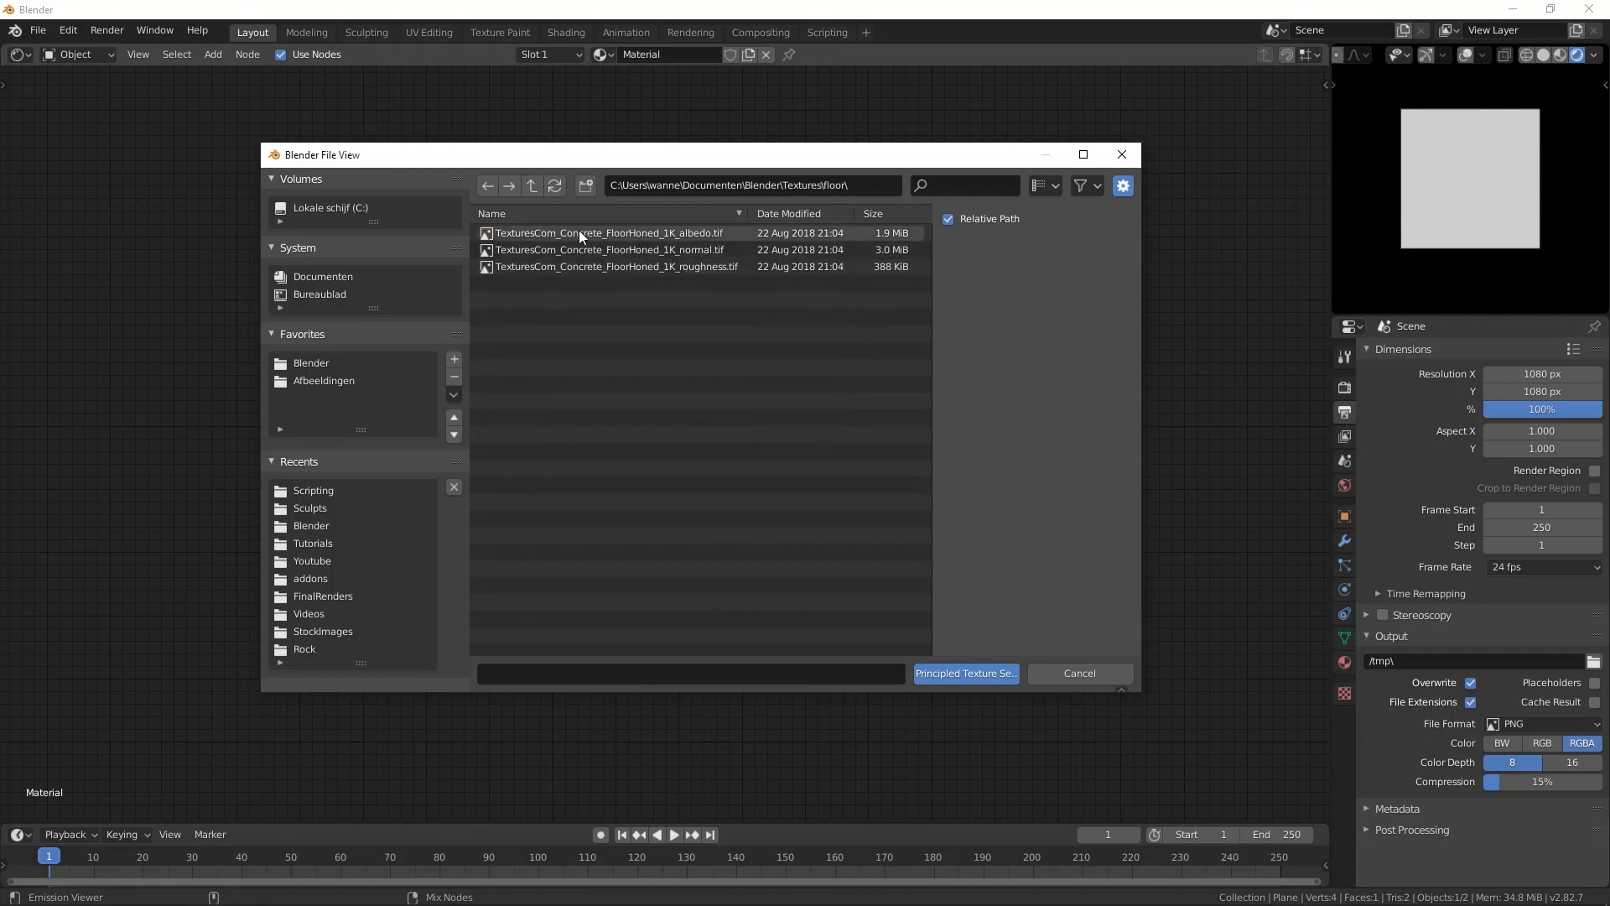
drag(619, 319, 607, 219)
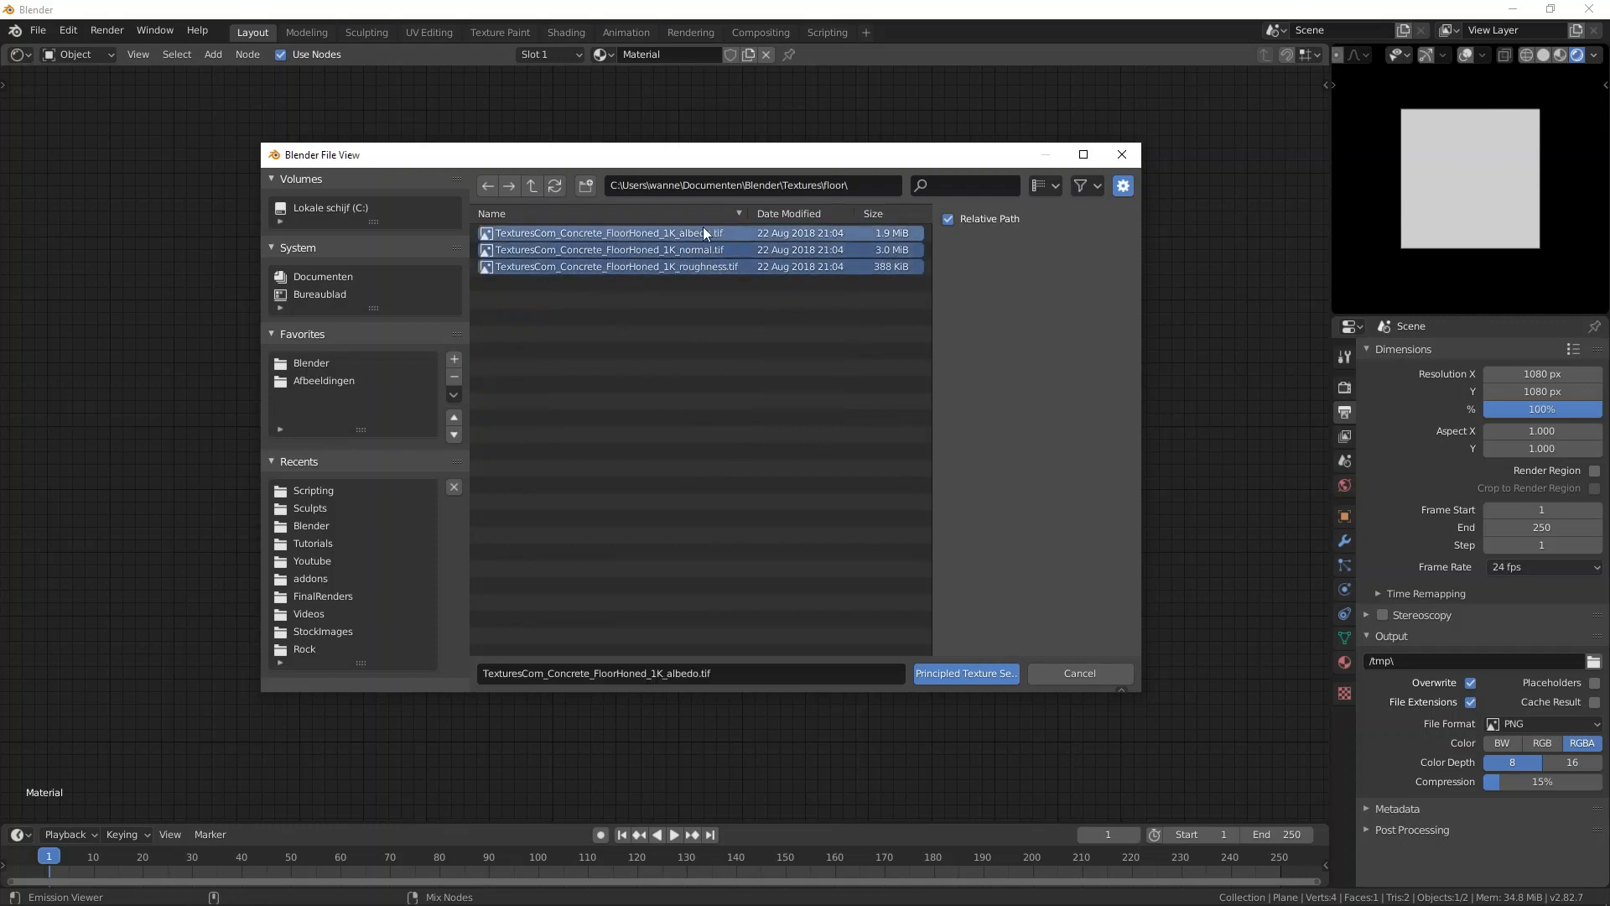
click(951, 672)
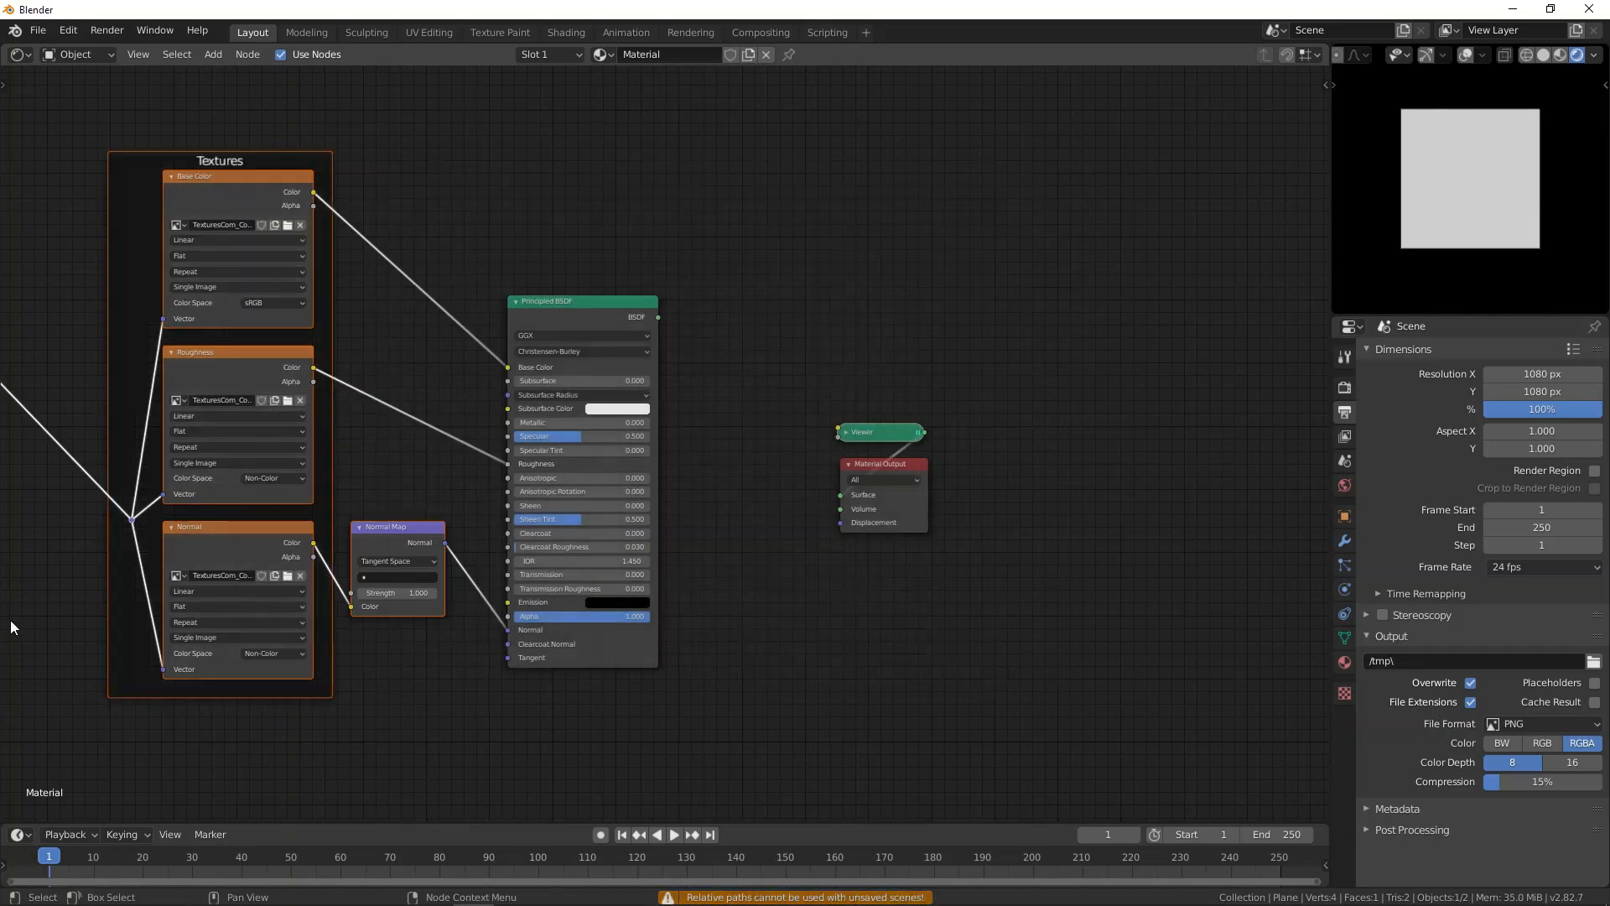
middle_drag(10, 620, 368, 629)
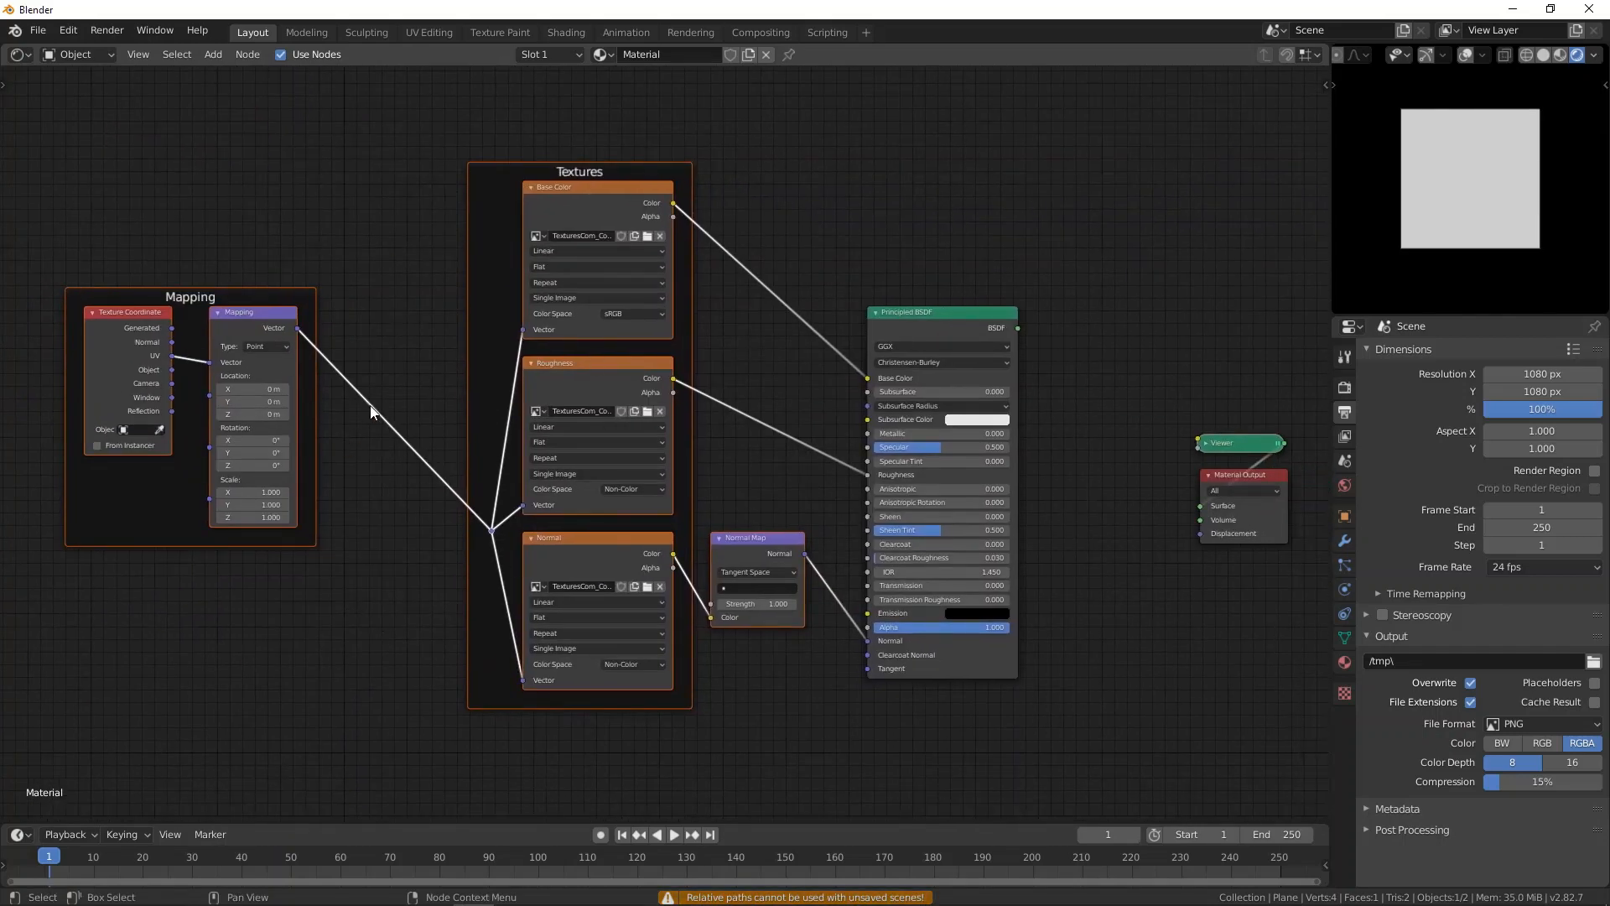
Step: Preview the Principled BSDF with Node Wrangler so its BSDF output feeds the Material Output's Surface
ctrl+shift+click(970, 327)
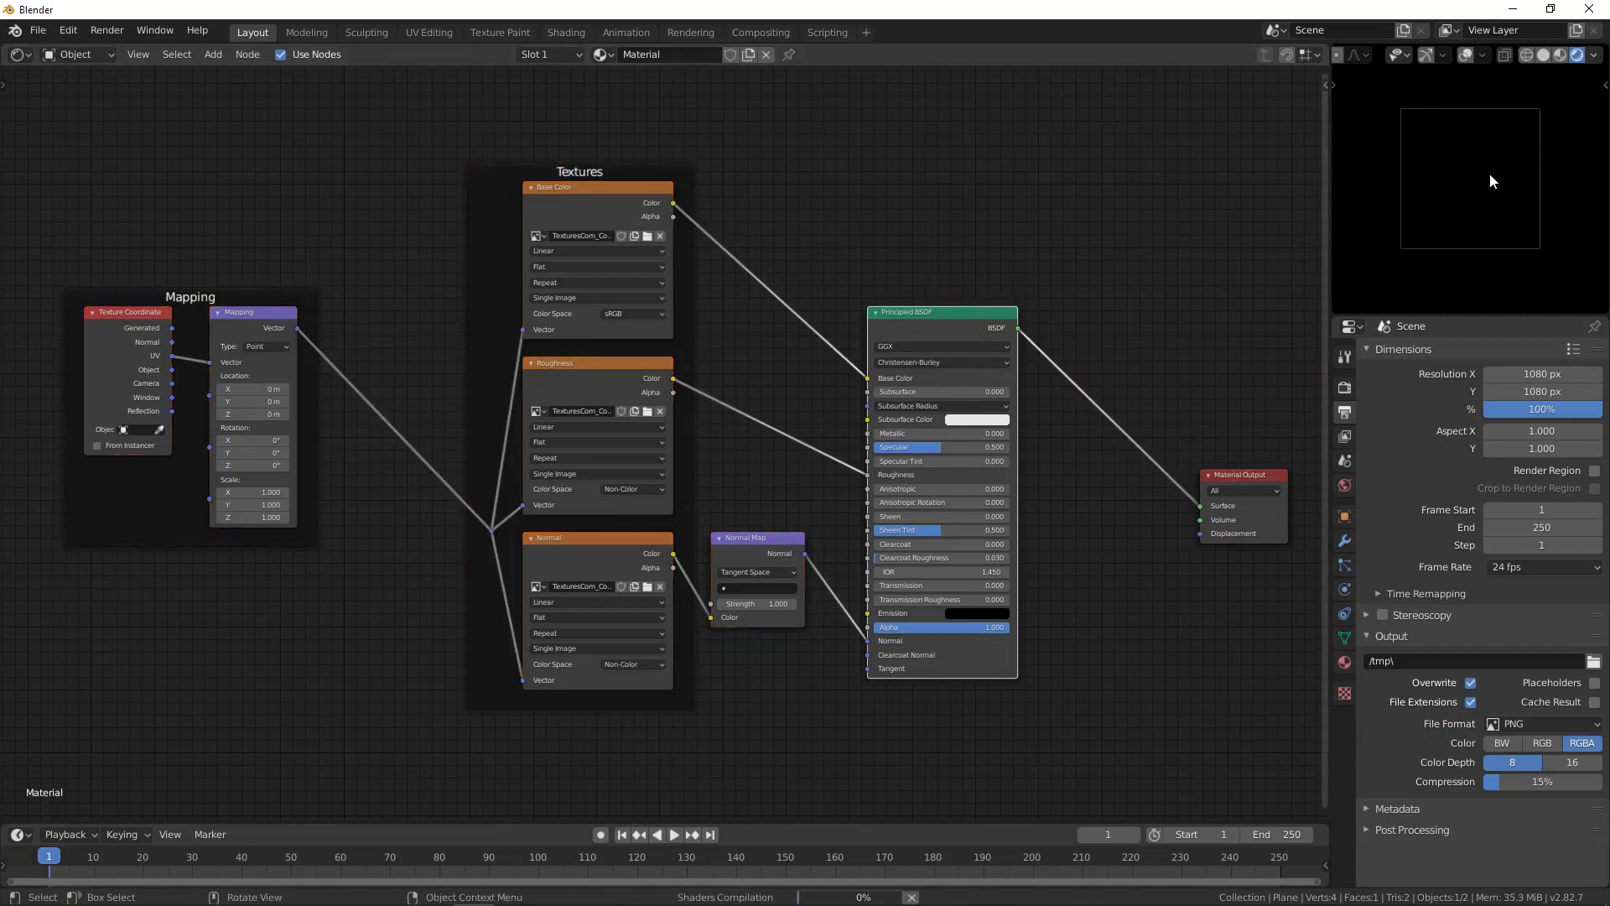
scroll(1472, 179, down, 1)
scroll(1472, 180, up, 2)
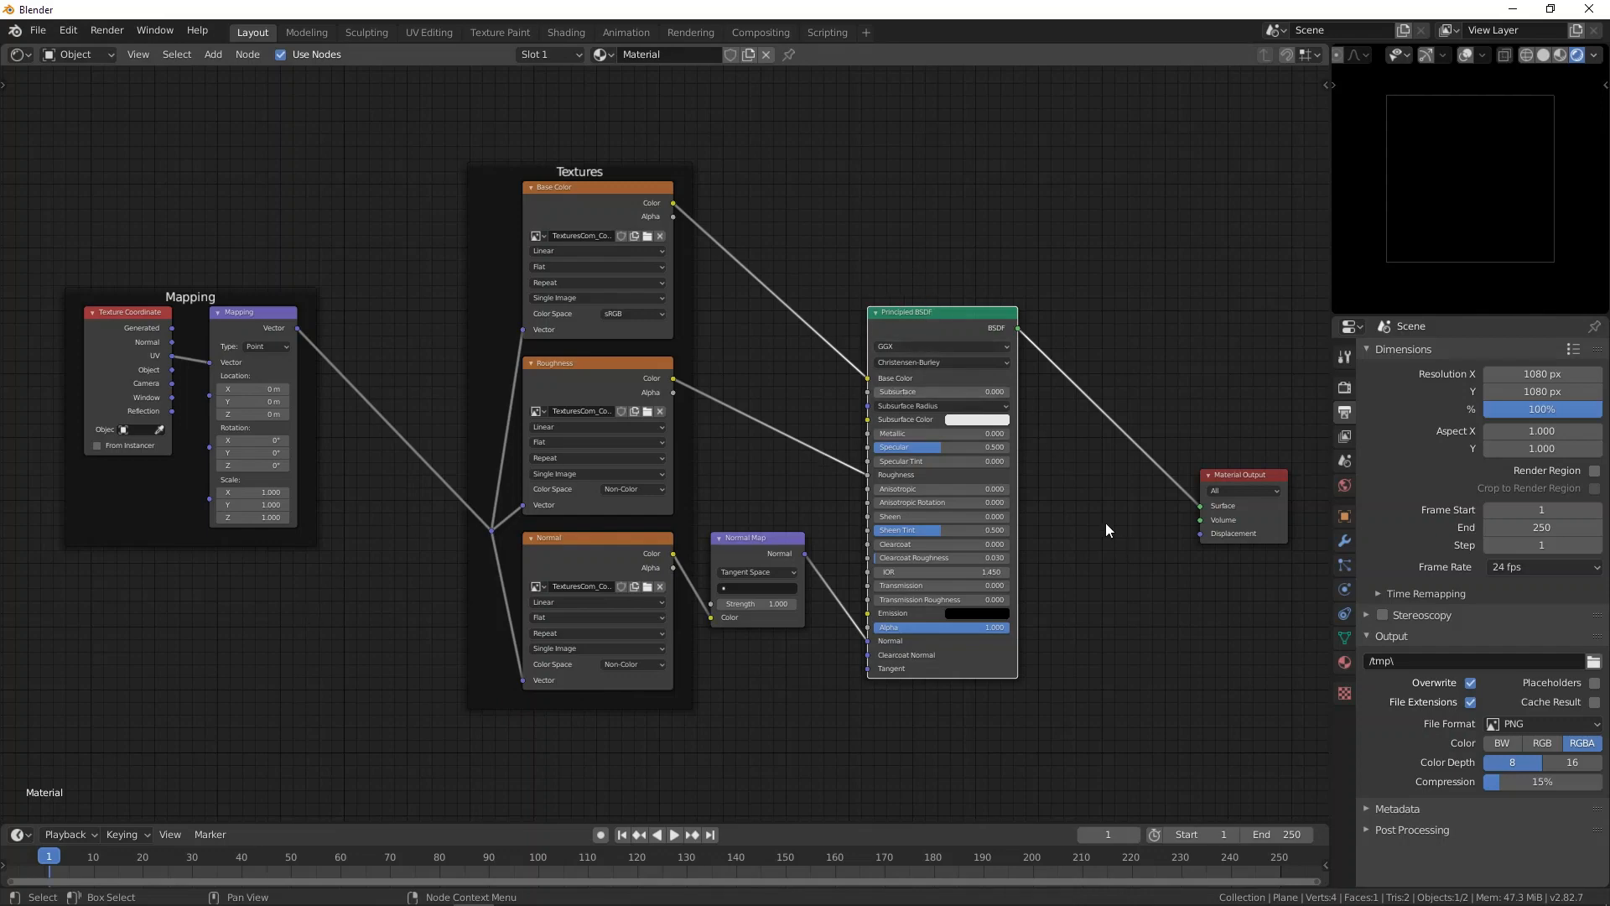
scroll(1105, 521, down, 2)
middle_drag(1102, 611, 987, 571)
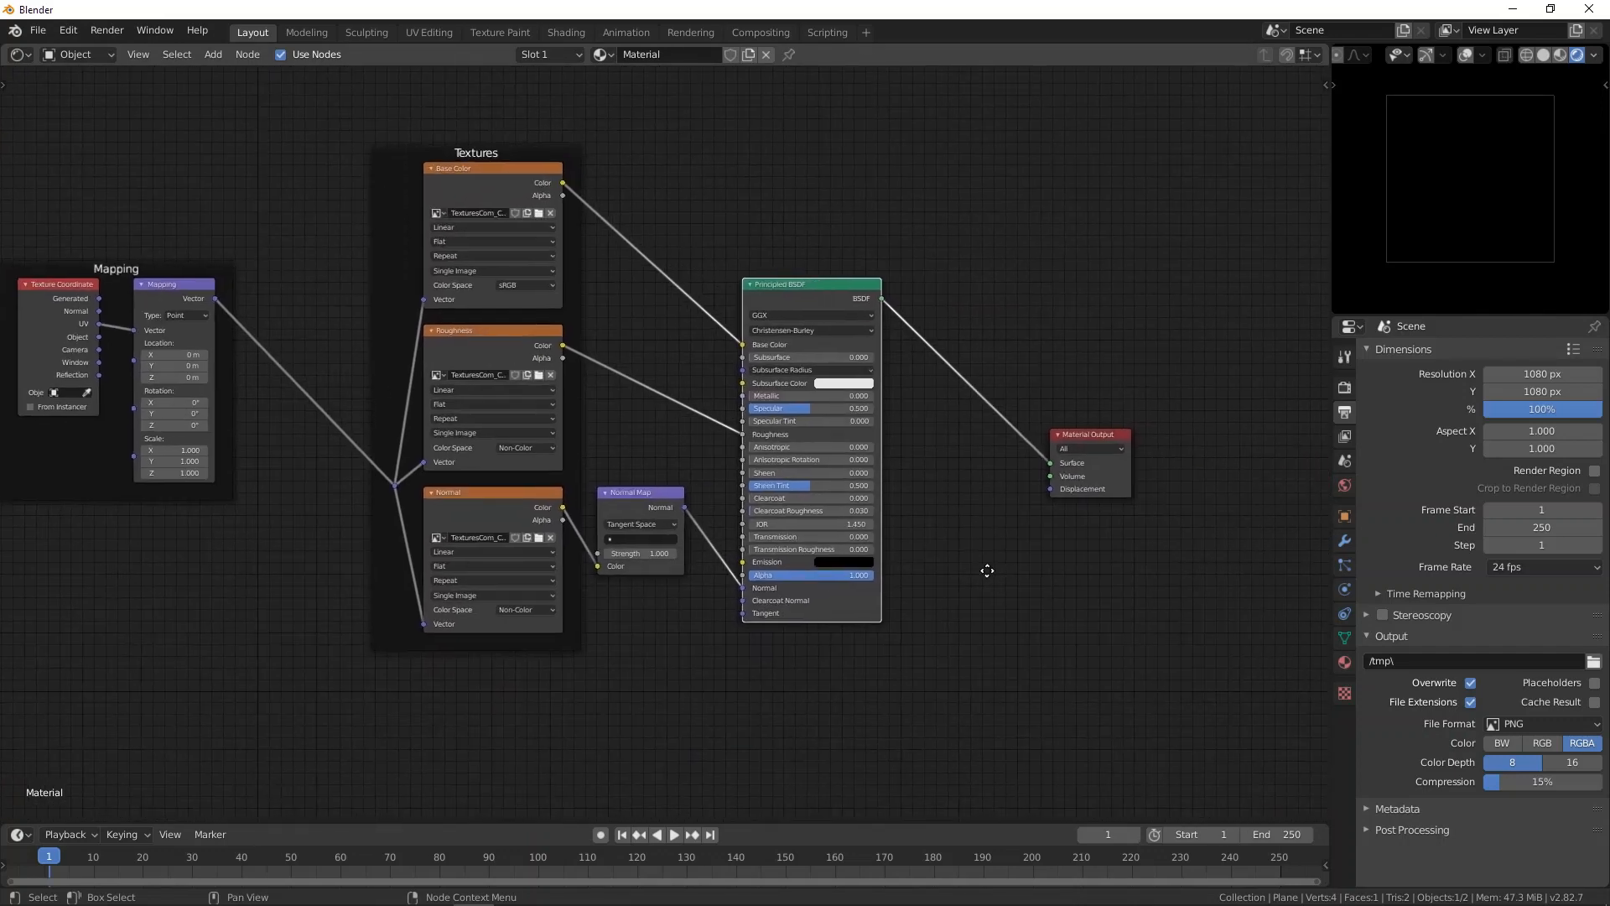
scroll(198, 266, down, 2)
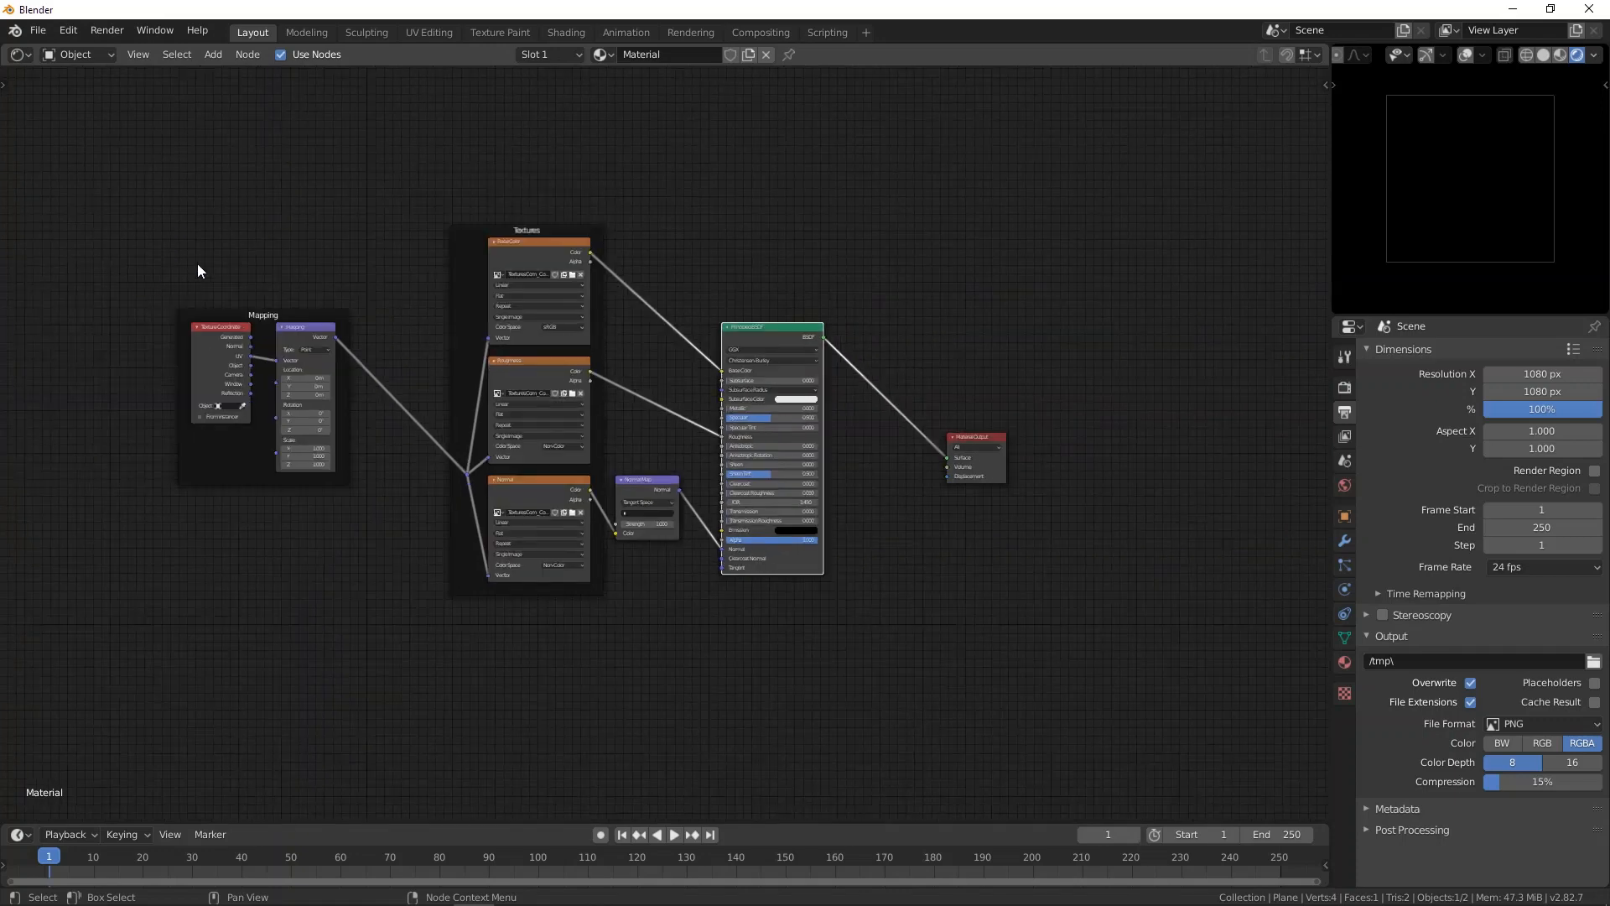
middle_drag(309, 526, 366, 507)
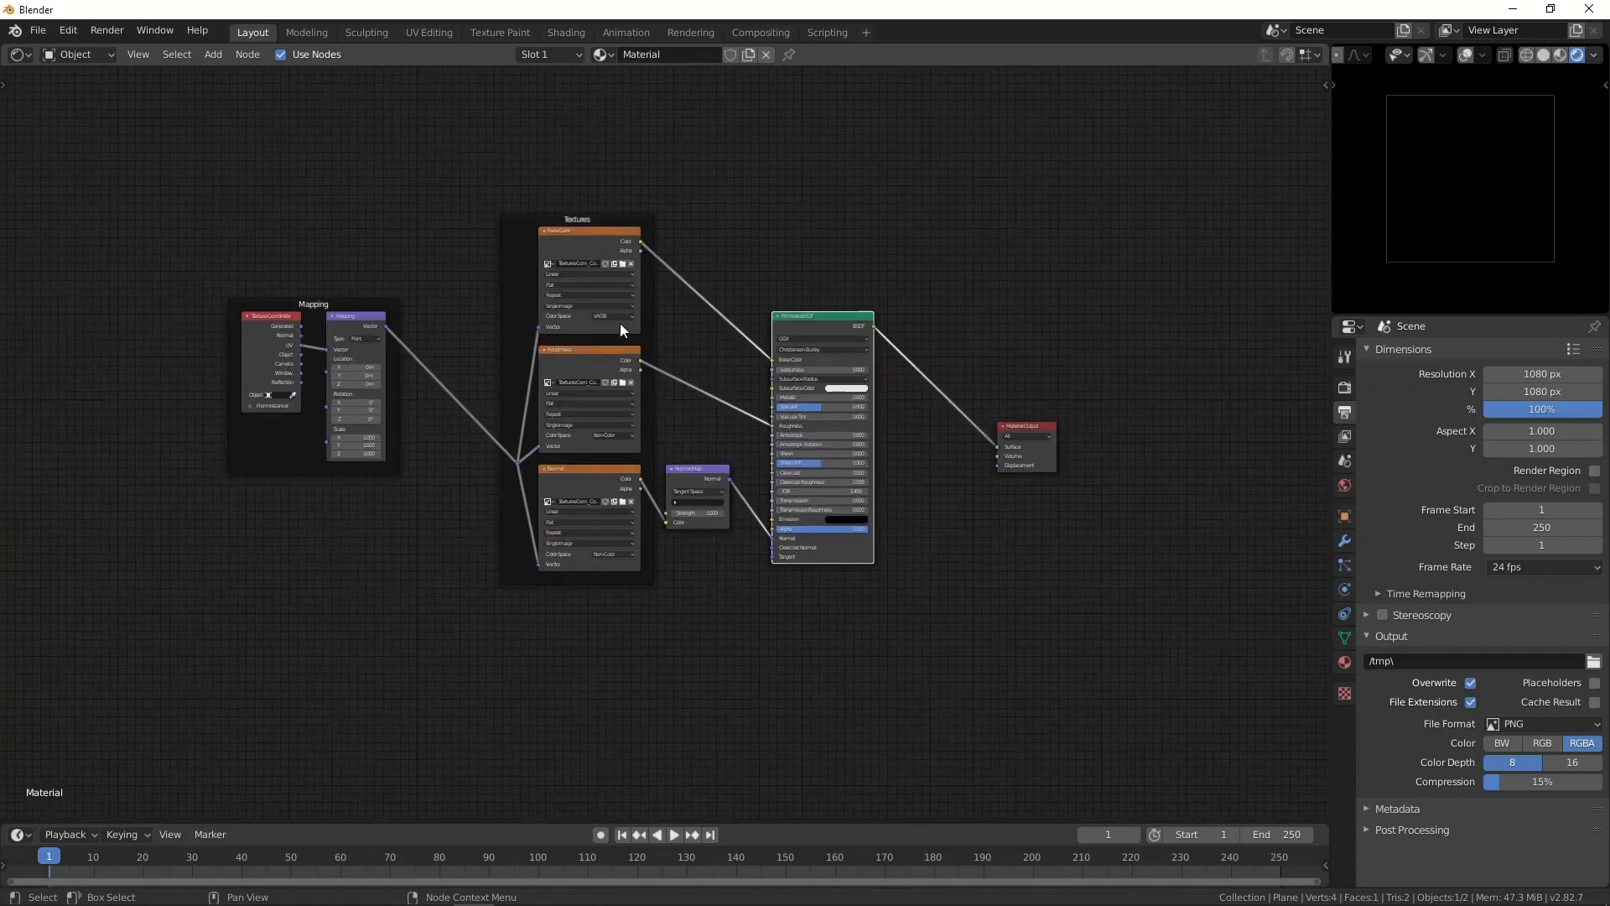
Step: Dissolve the Mapping node so that Texture Coordinate links straight on to the textures, and undo the removal
click(584, 365)
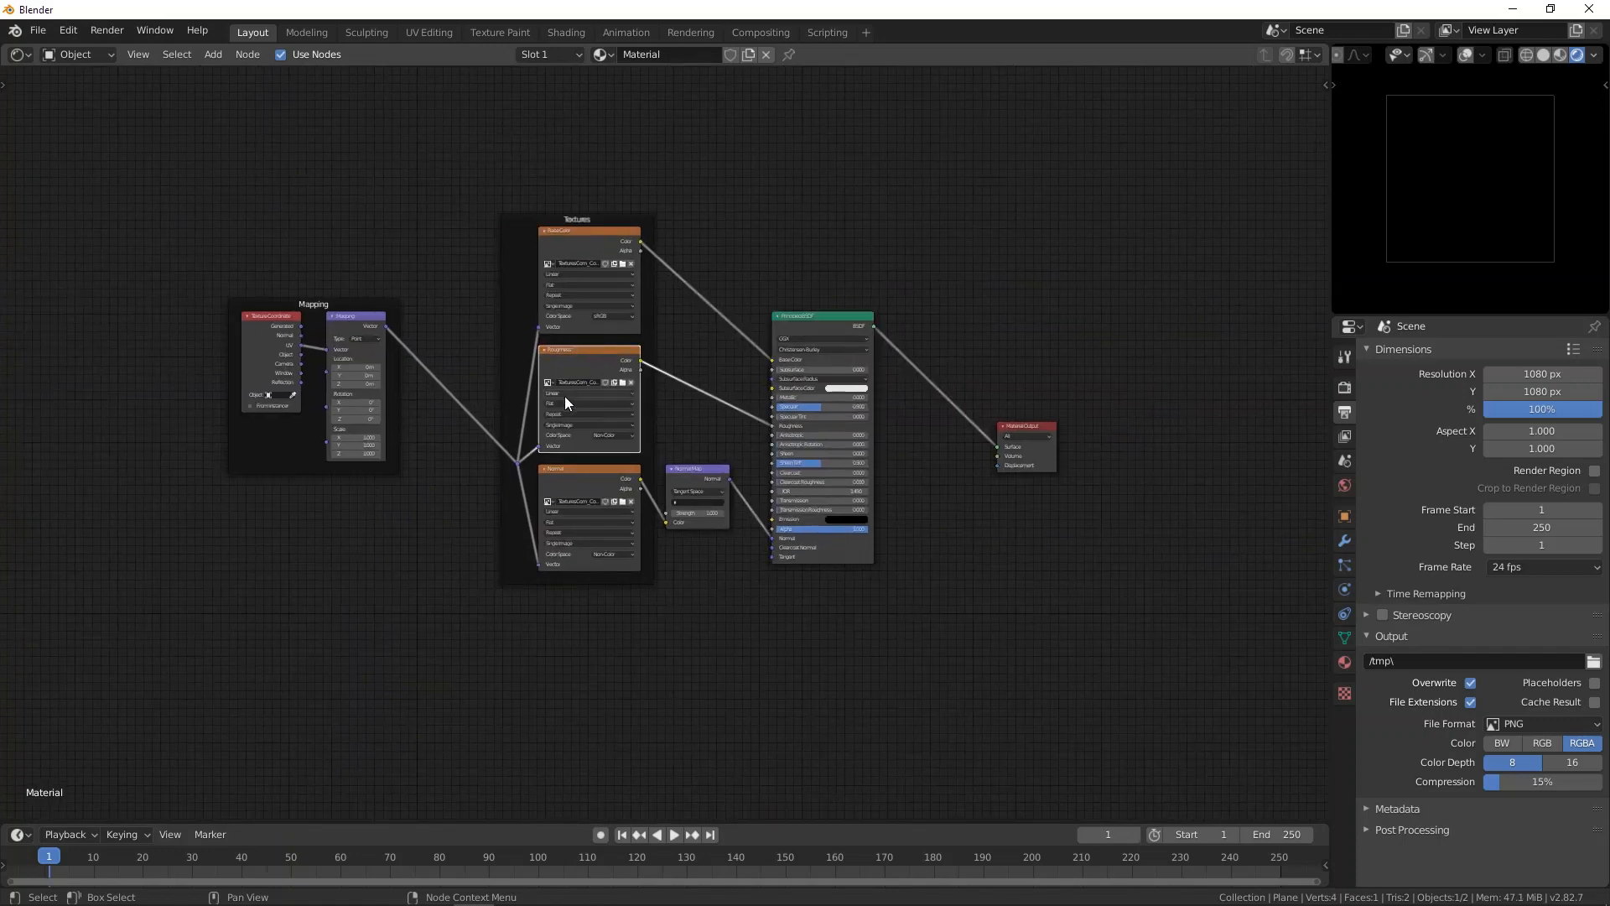
click(345, 319)
scroll(283, 562, up, 2)
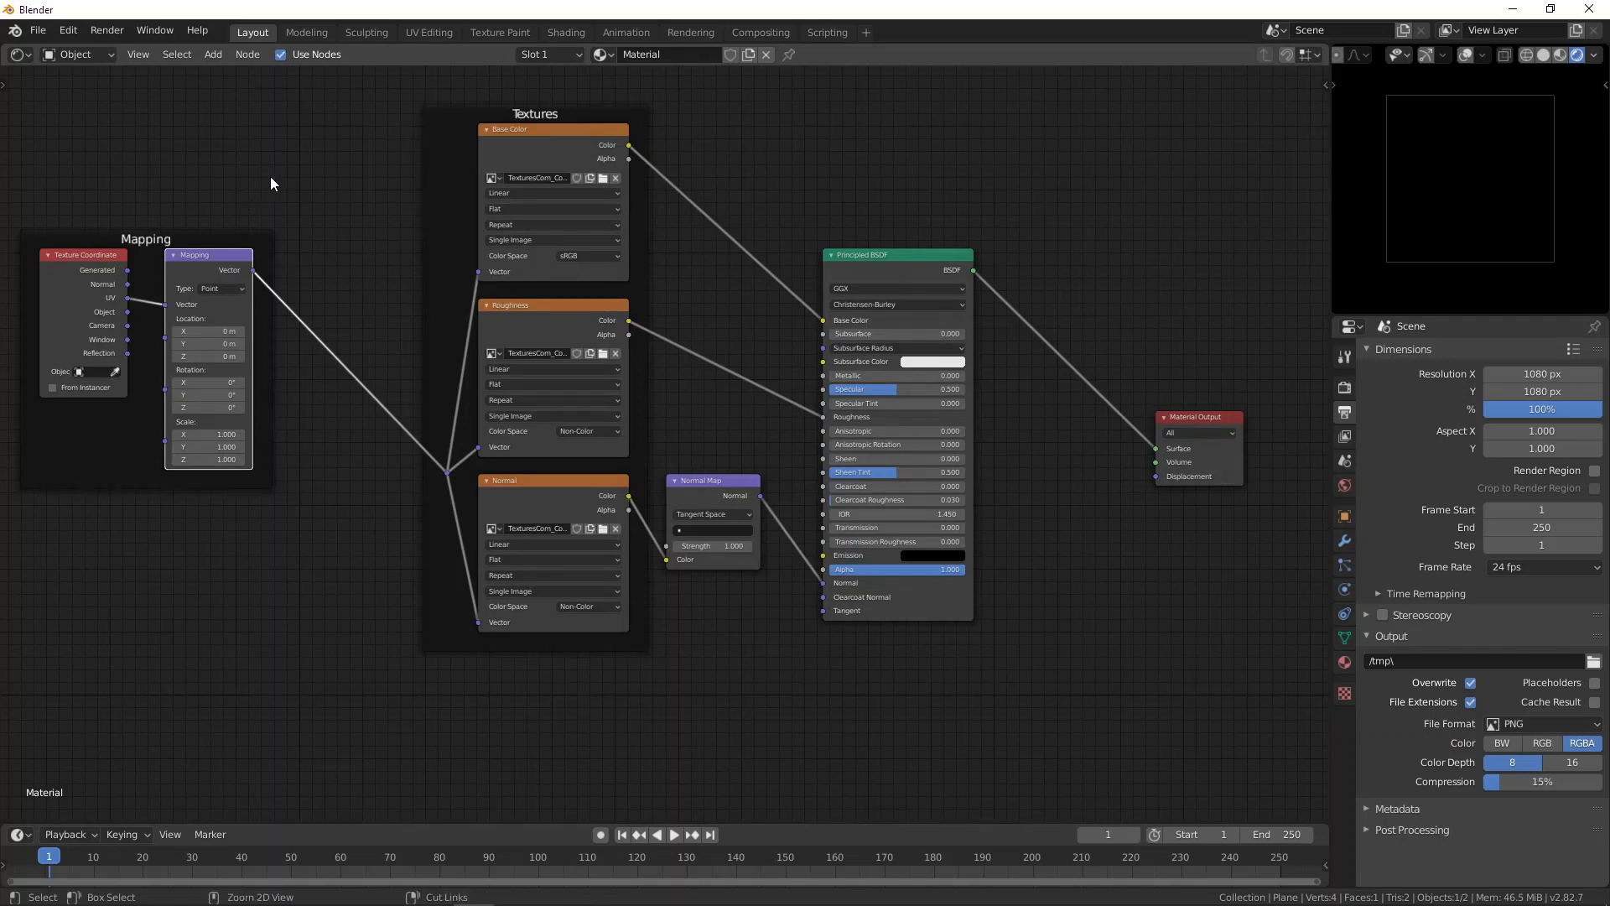
key(ctrl+x)
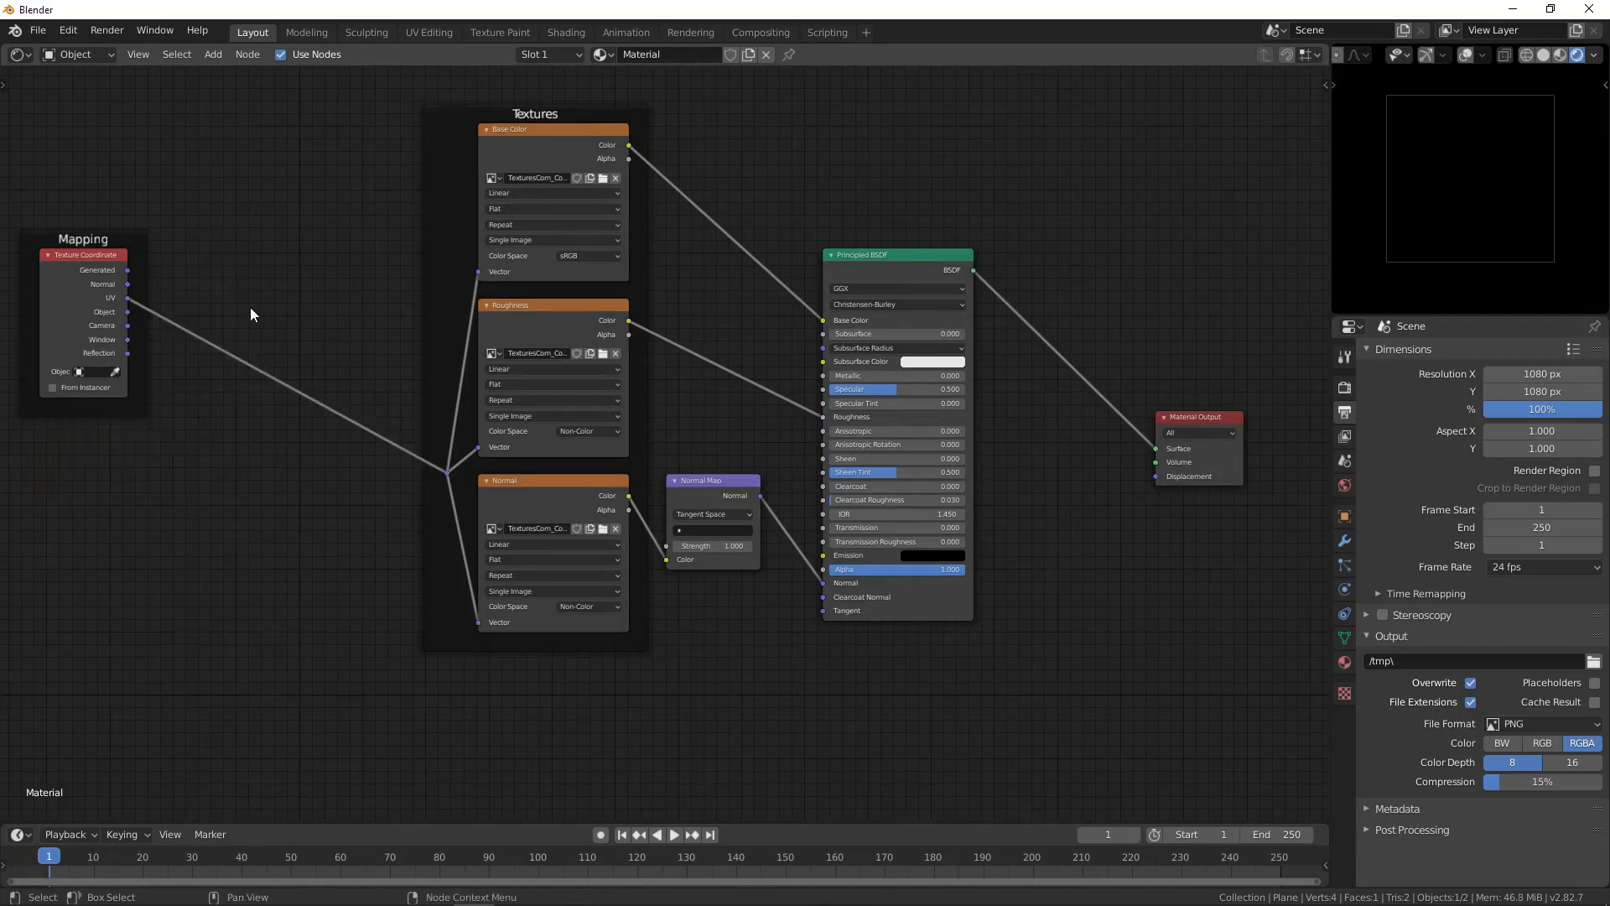
key(ctrl+z)
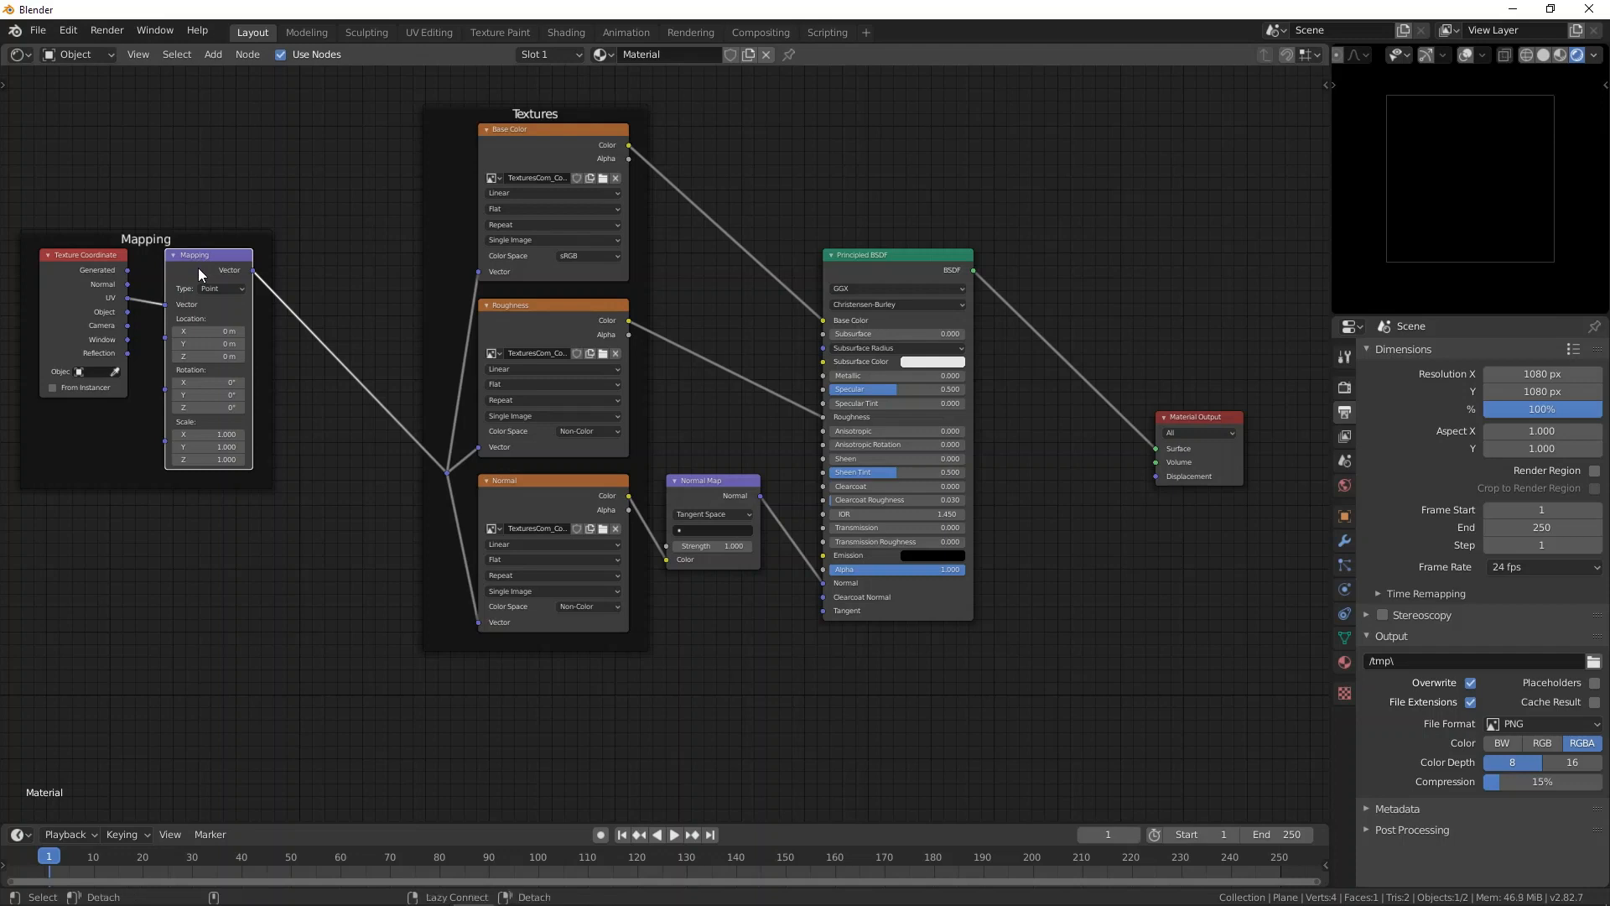
Step: Detach the Mapping node from its links and from the Mapping frame, and delete it
alt+drag(198, 269, 191, 431)
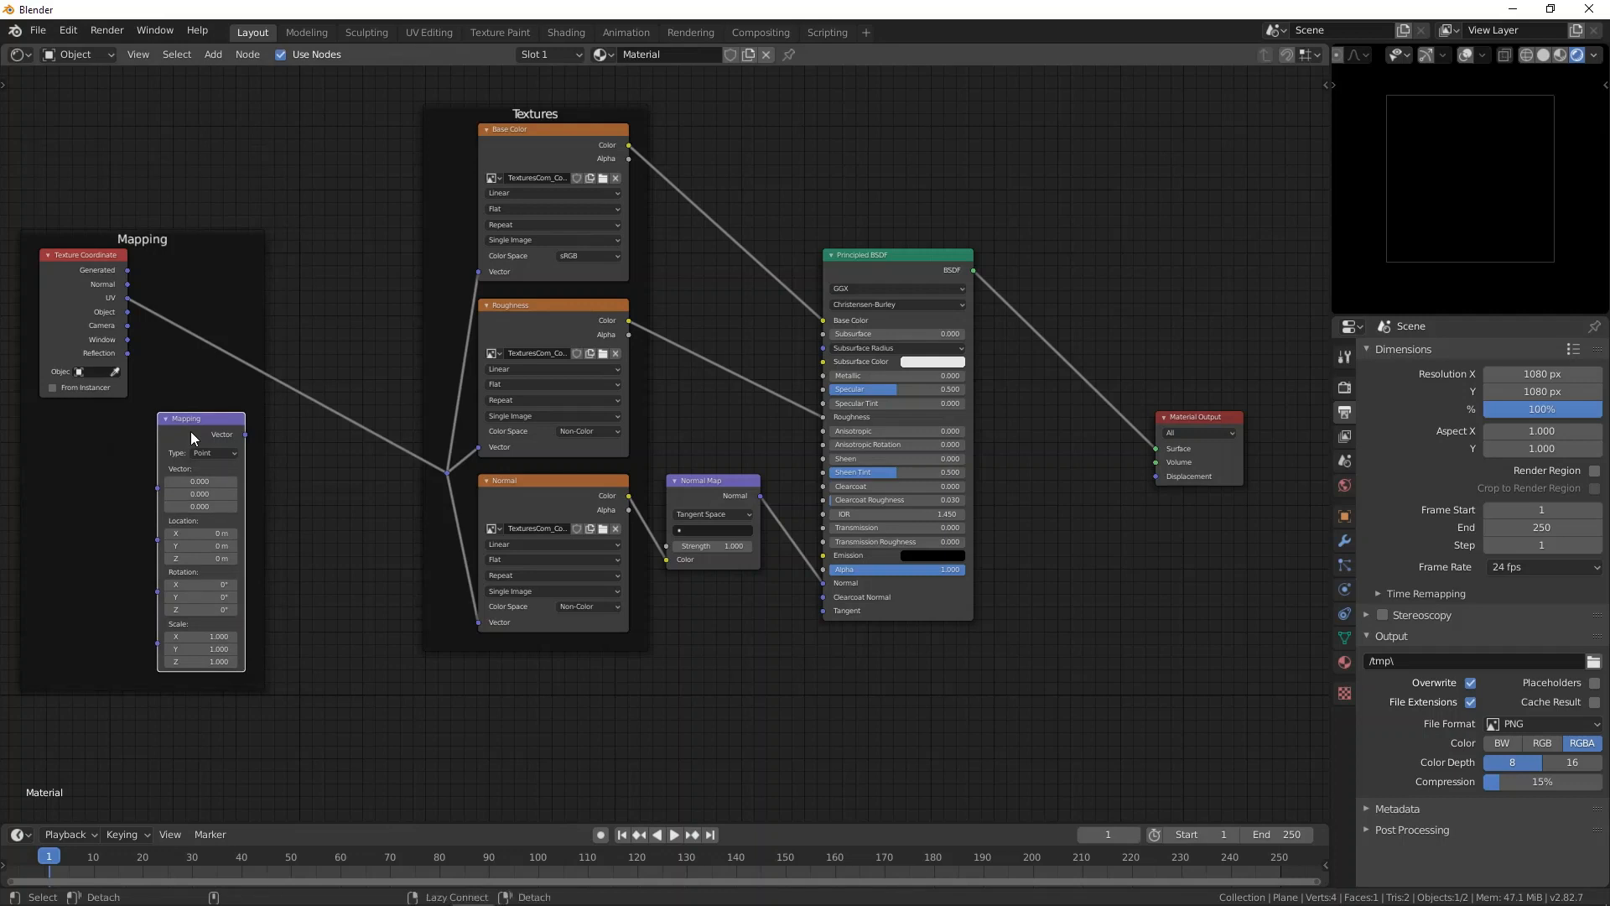
key(alt+p)
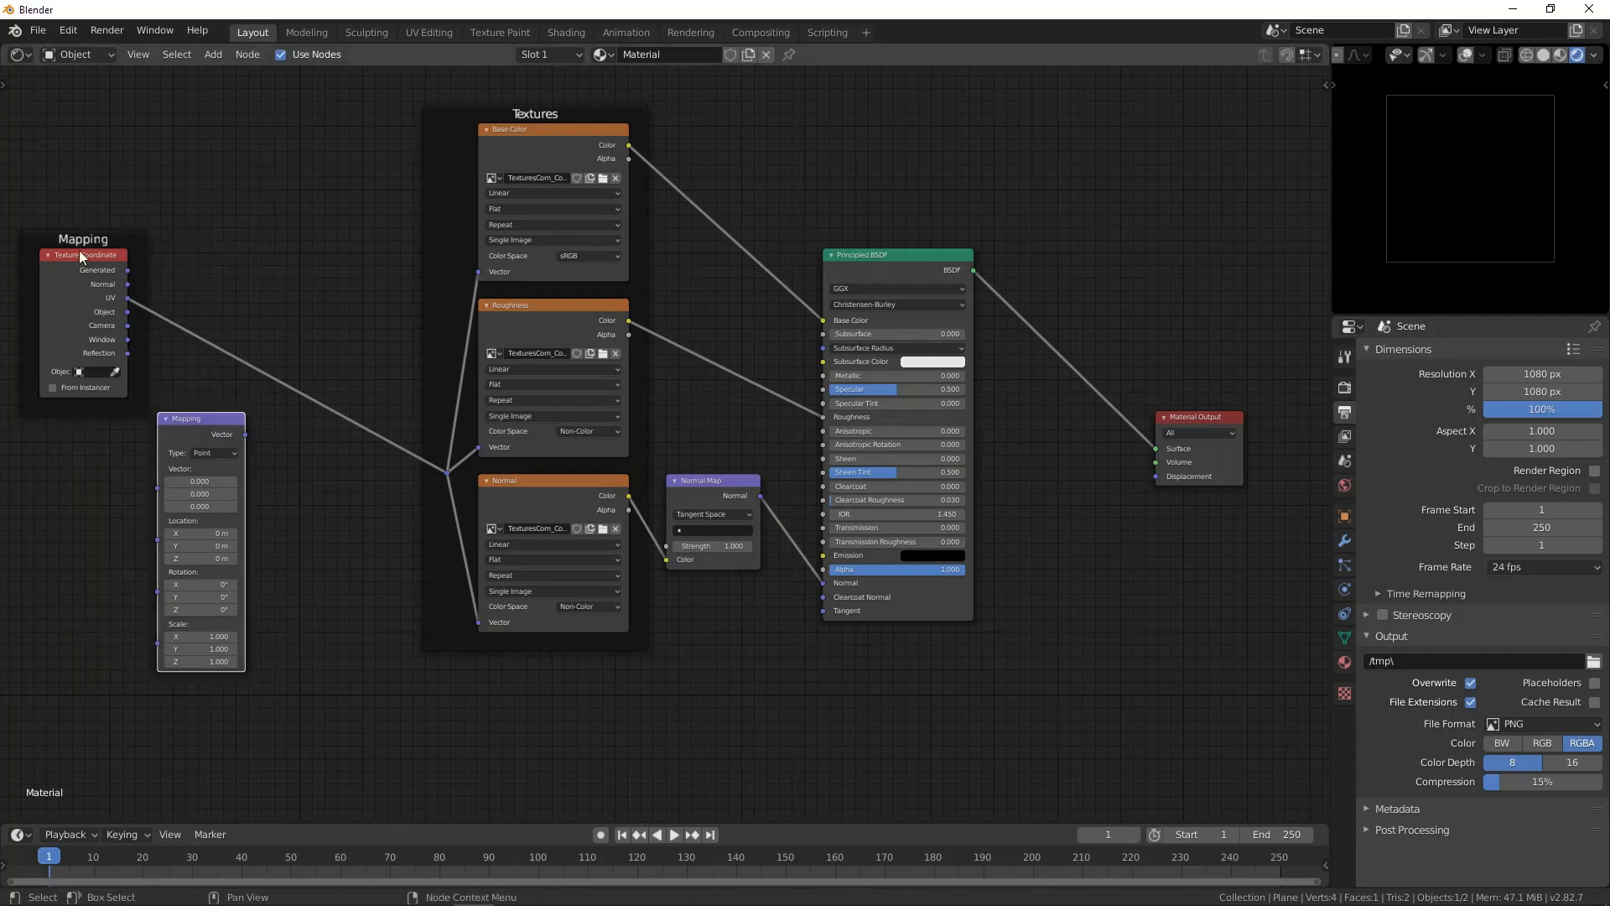
scroll(186, 416, down, 2)
key(g)
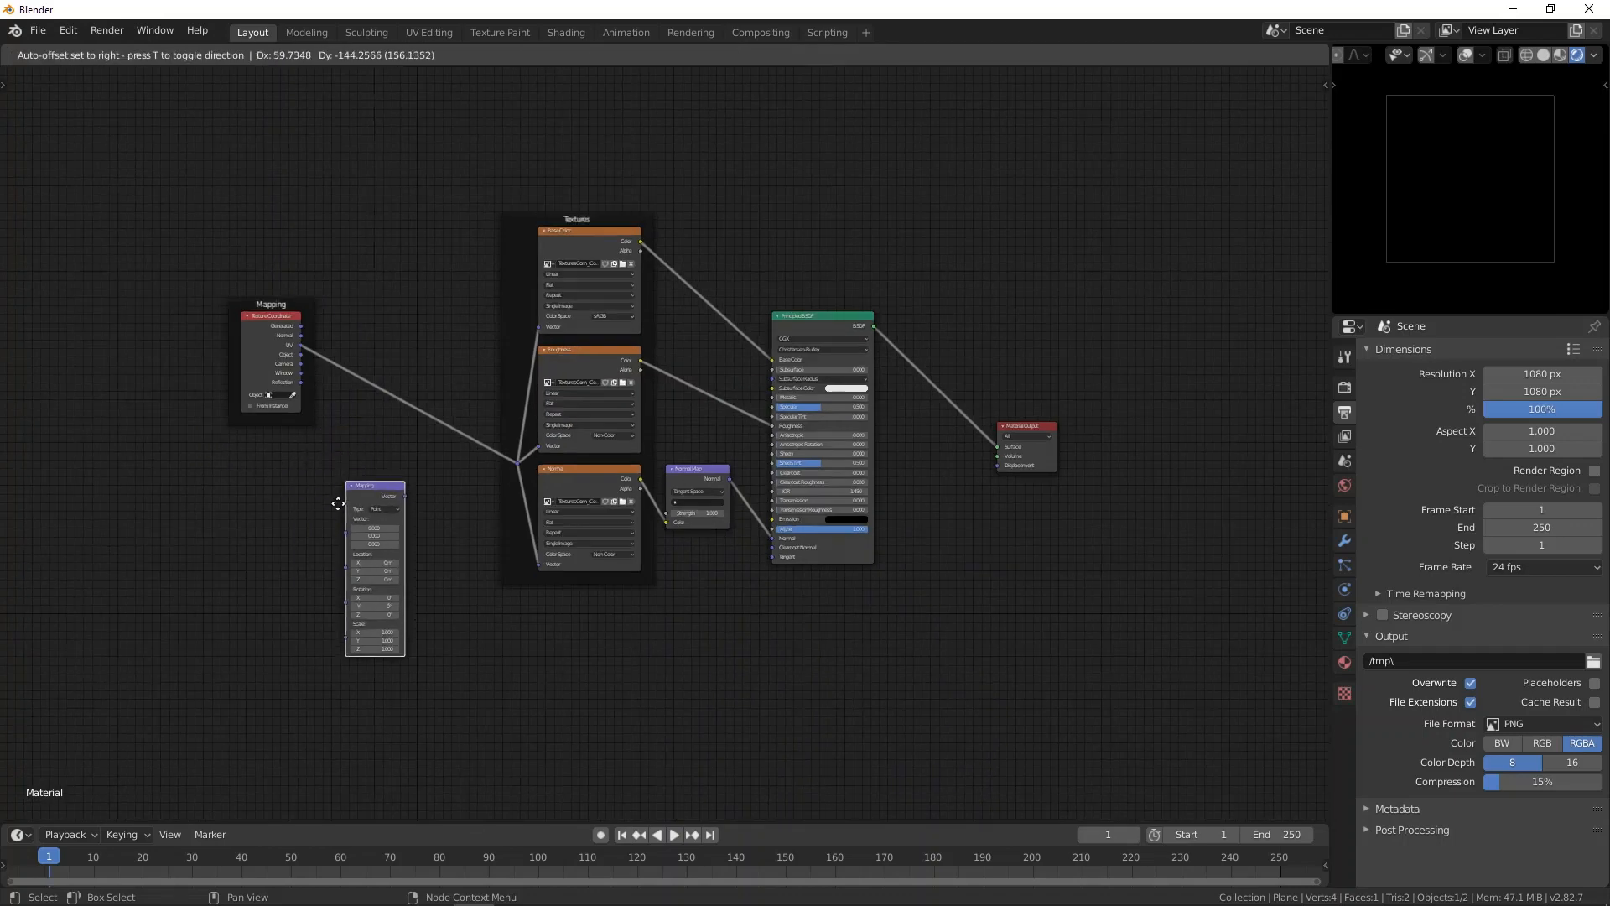
click(242, 511)
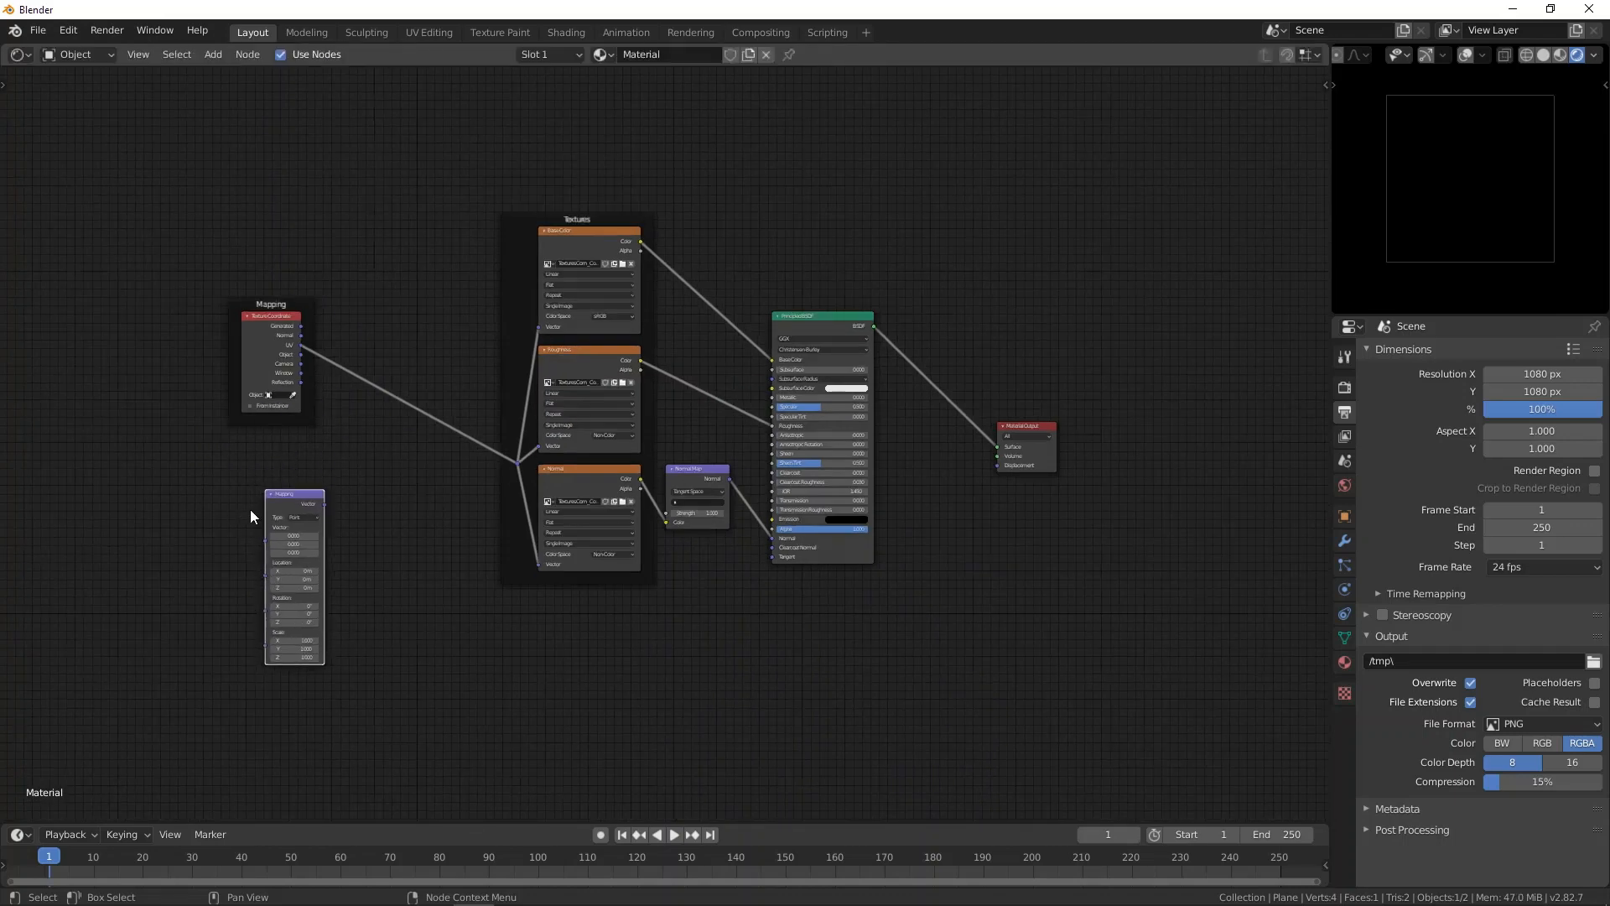
key(x)
scroll(937, 631, up, 1)
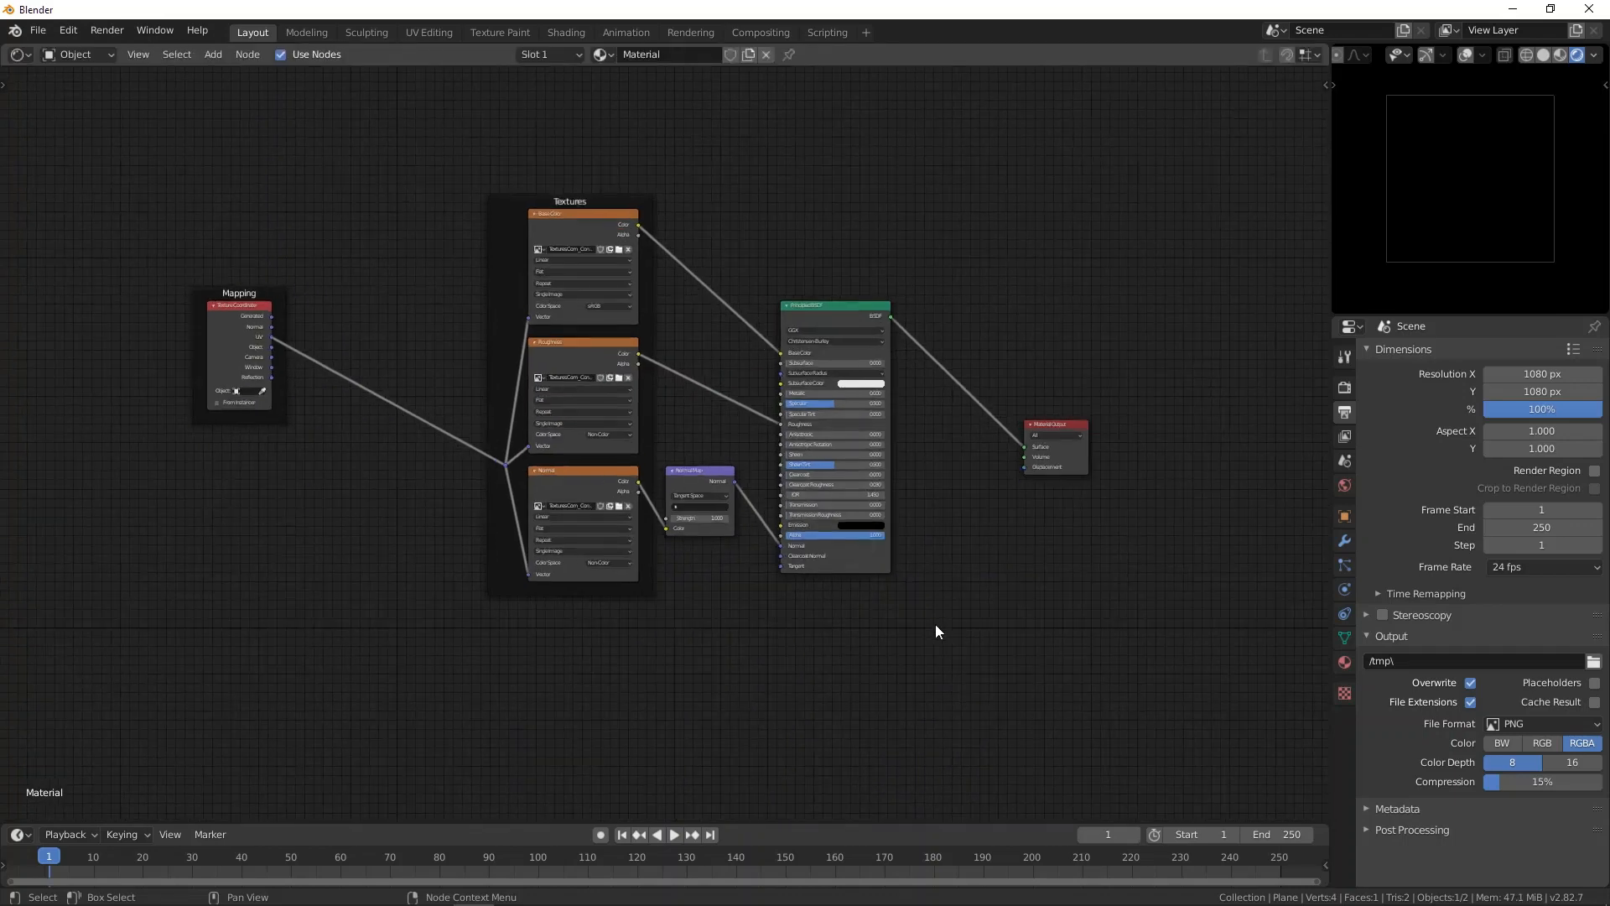